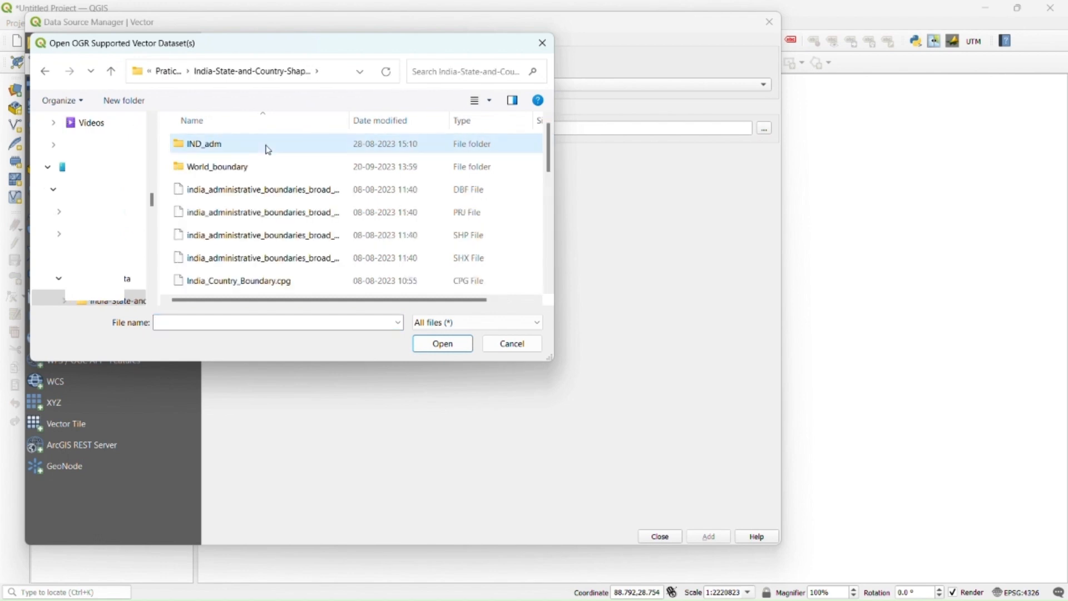
- Add the IND_adm1.shp shapefile from the IND_adm folder to the project as a vector layer and close the data source window
double_click(268, 147)
scroll(310, 235, "down", 1)
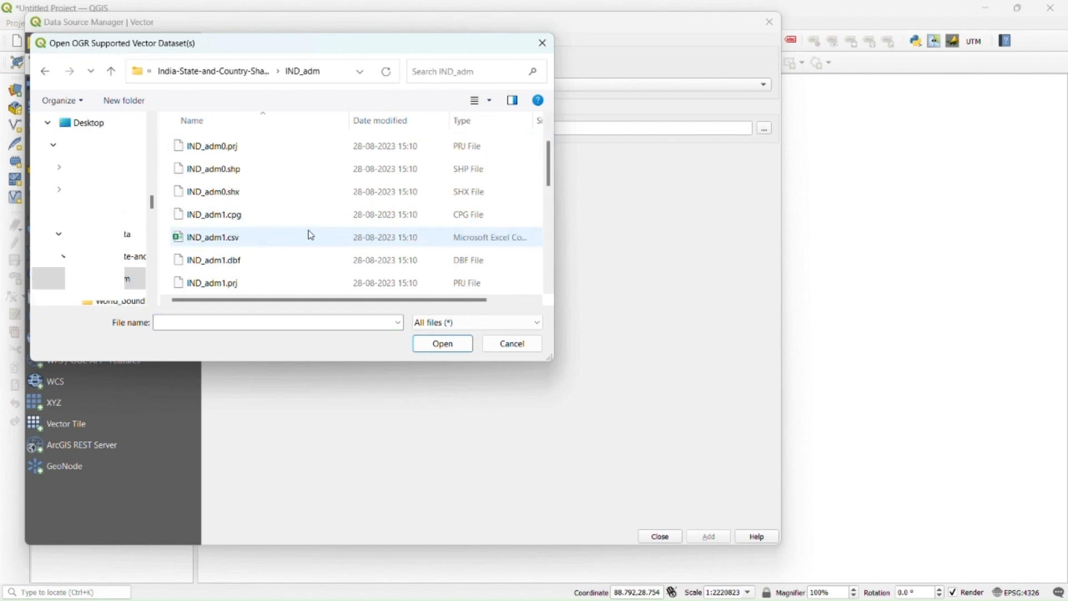
scroll(262, 272, "down", 1)
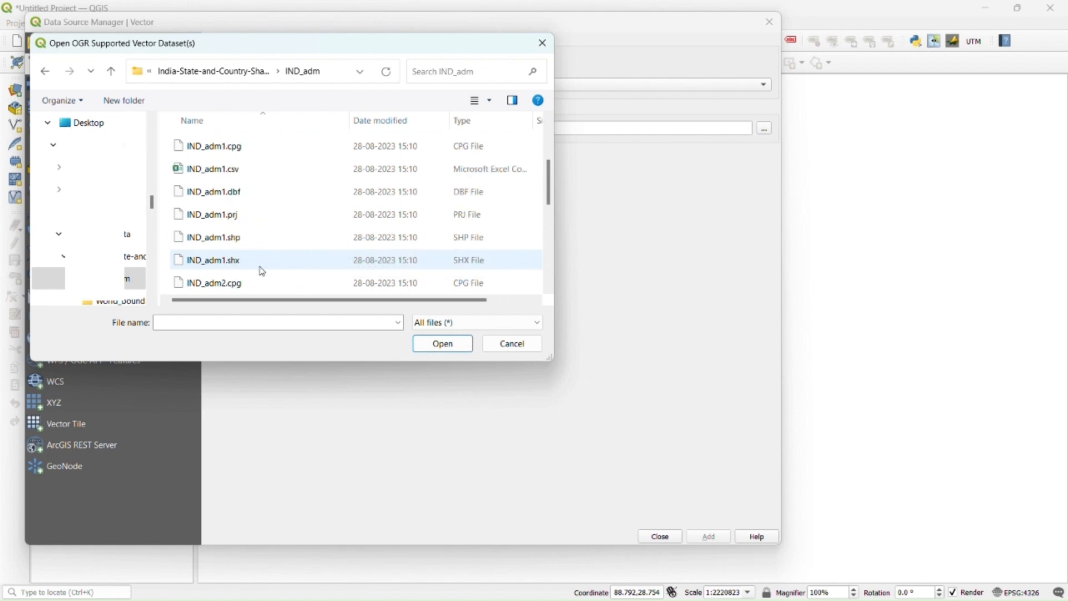
left_click(250, 239)
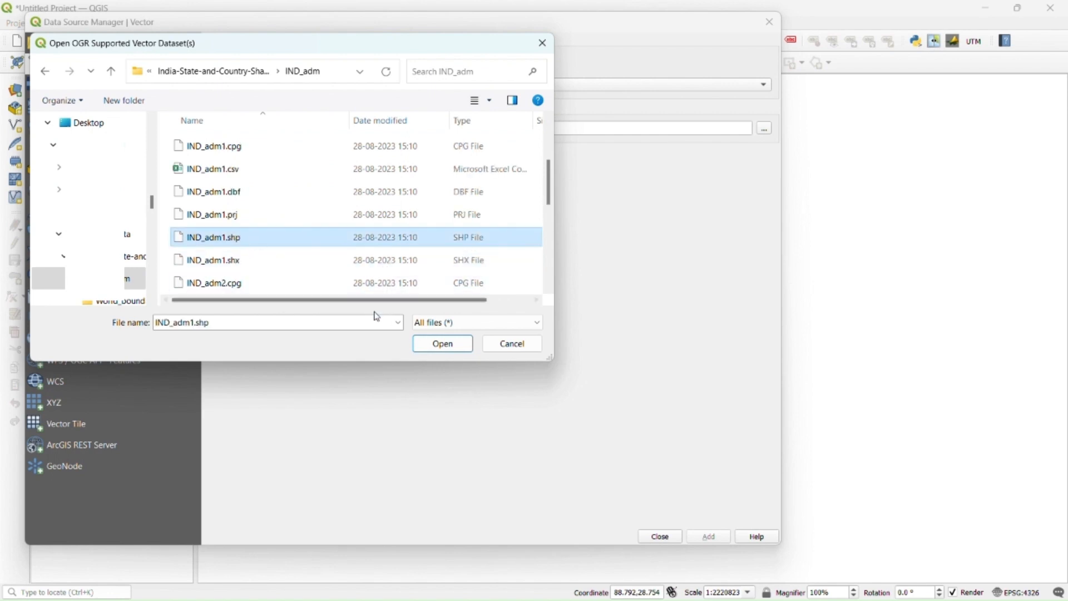
left_click(440, 343)
left_click(710, 536)
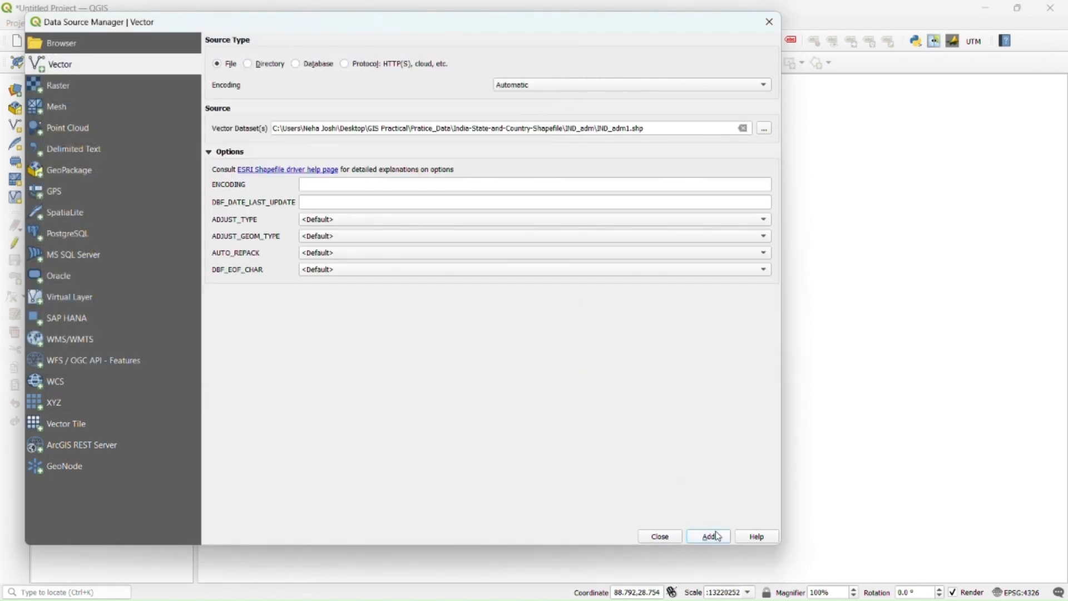
left_click(660, 535)
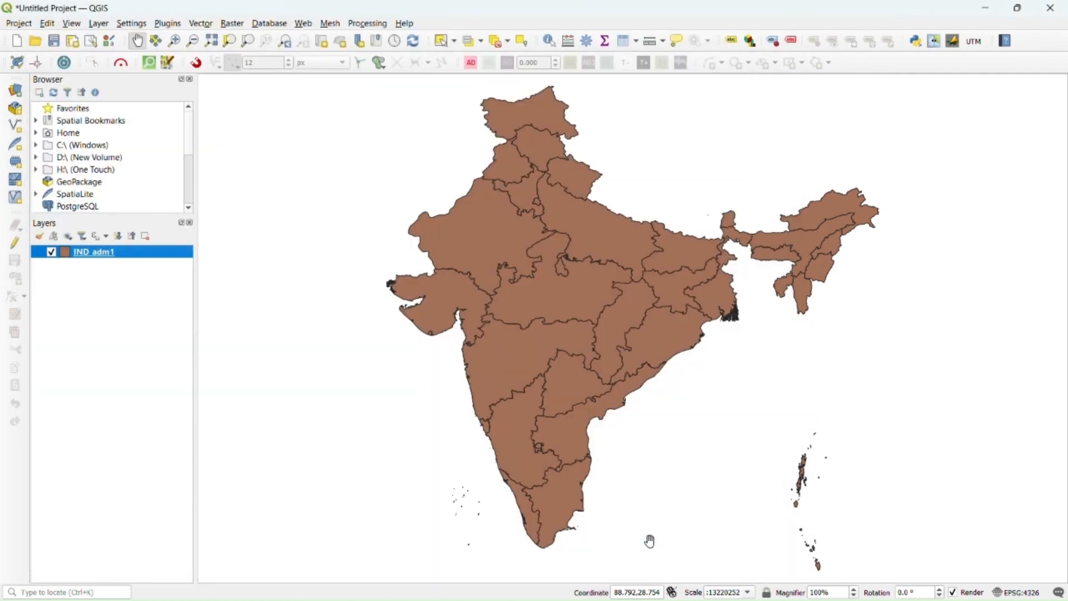
- Select the Assam state polygon of the IND_adm1 layer in northeast India with the feature selection tool
scroll(807, 244, "up", 2)
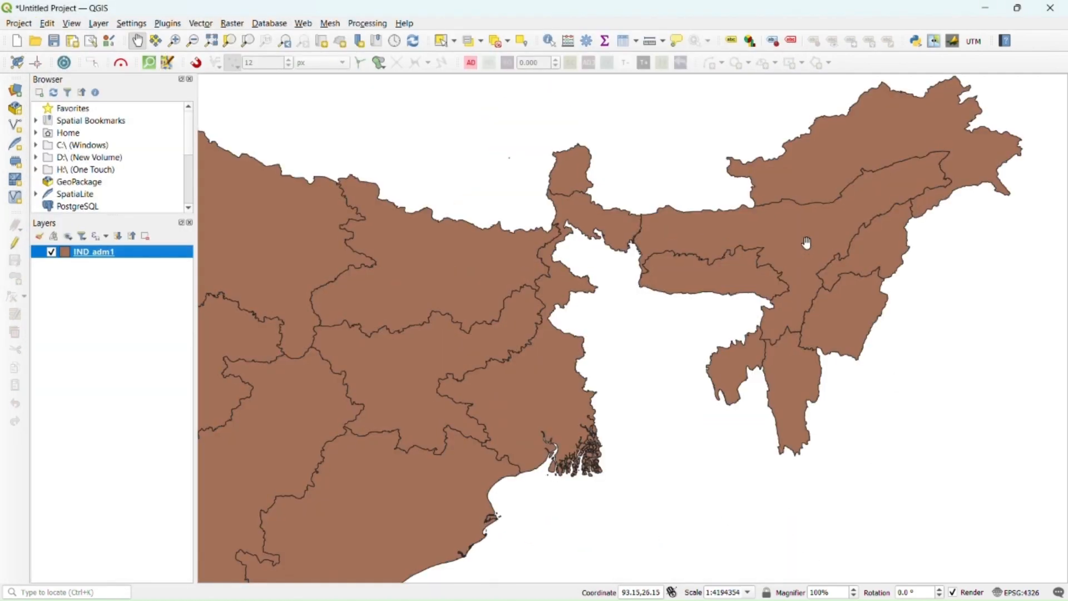
left_click(443, 43)
left_click(443, 42)
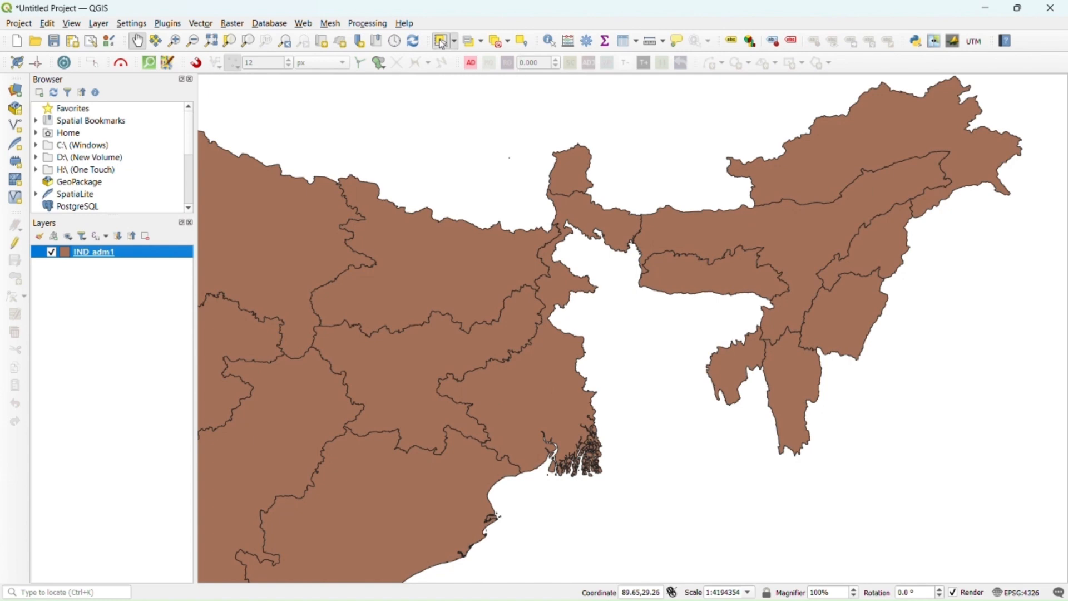
left_click(728, 238)
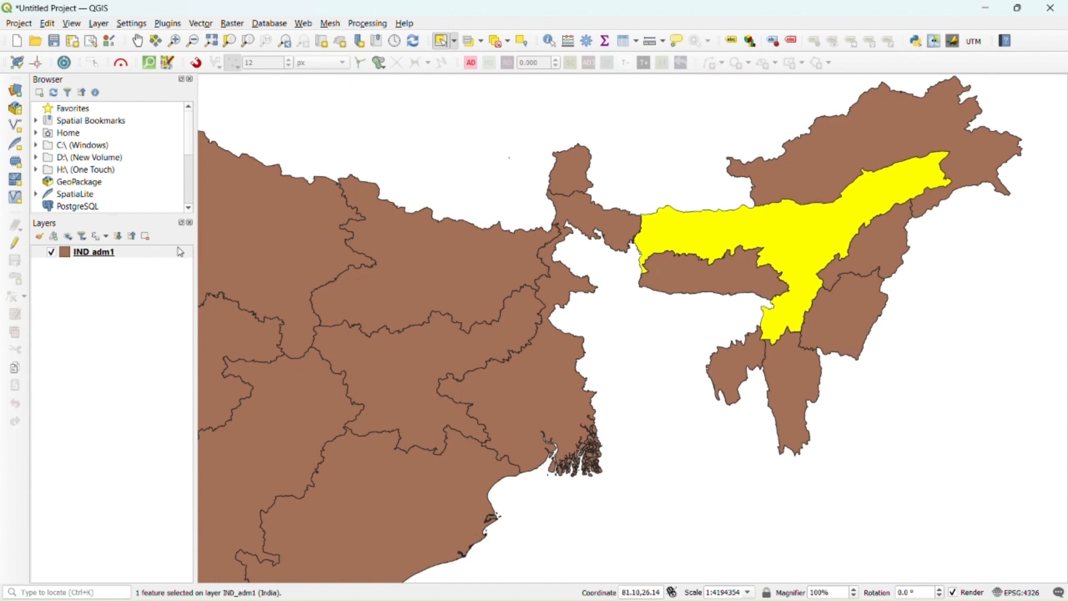
- Start exporting the selected IND_adm1 feature, with the output file named "Assam state boundary" in the ShapeFiles(IFI) folder
right_click(97, 260)
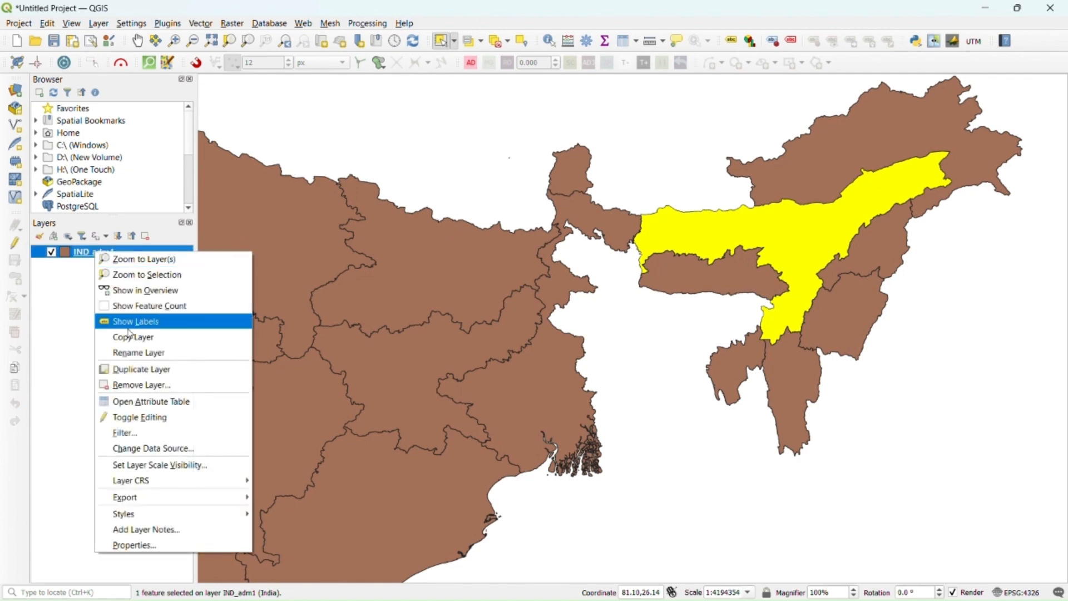
mouse_move(166, 504)
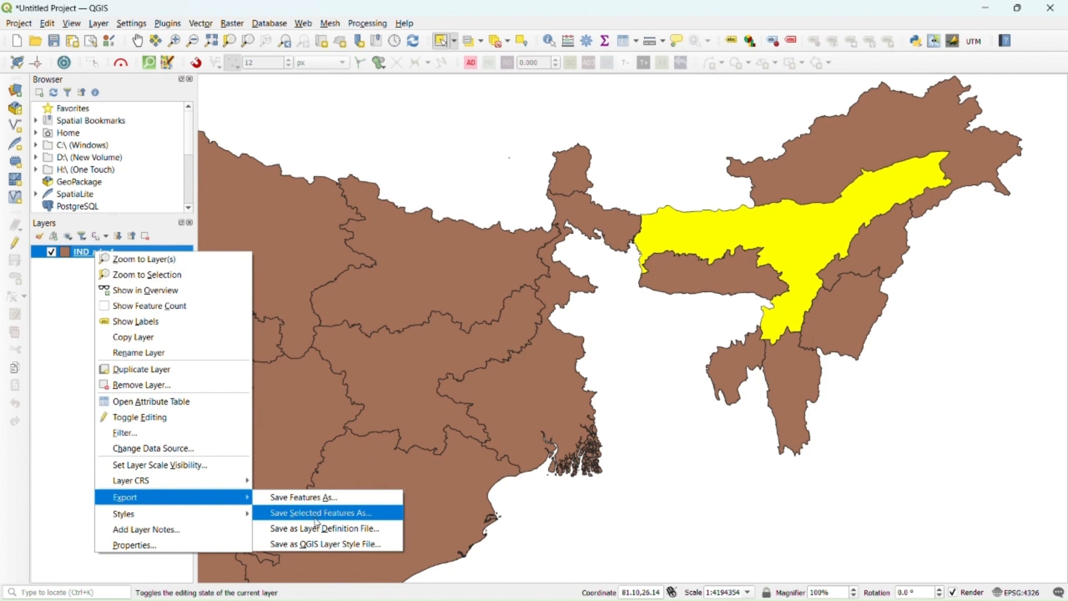
left_click(315, 517)
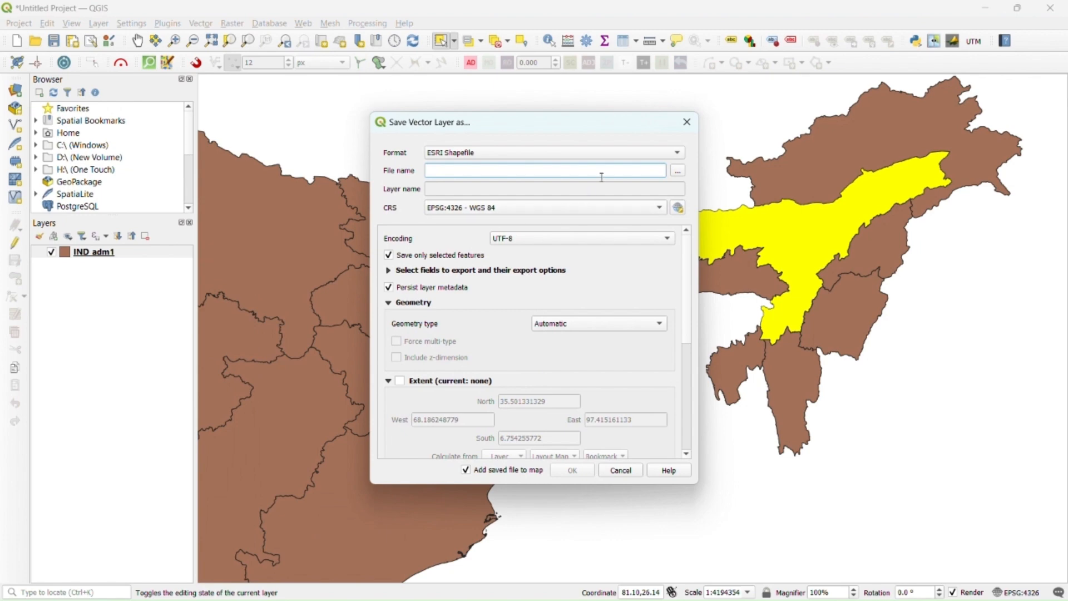
left_click(678, 170)
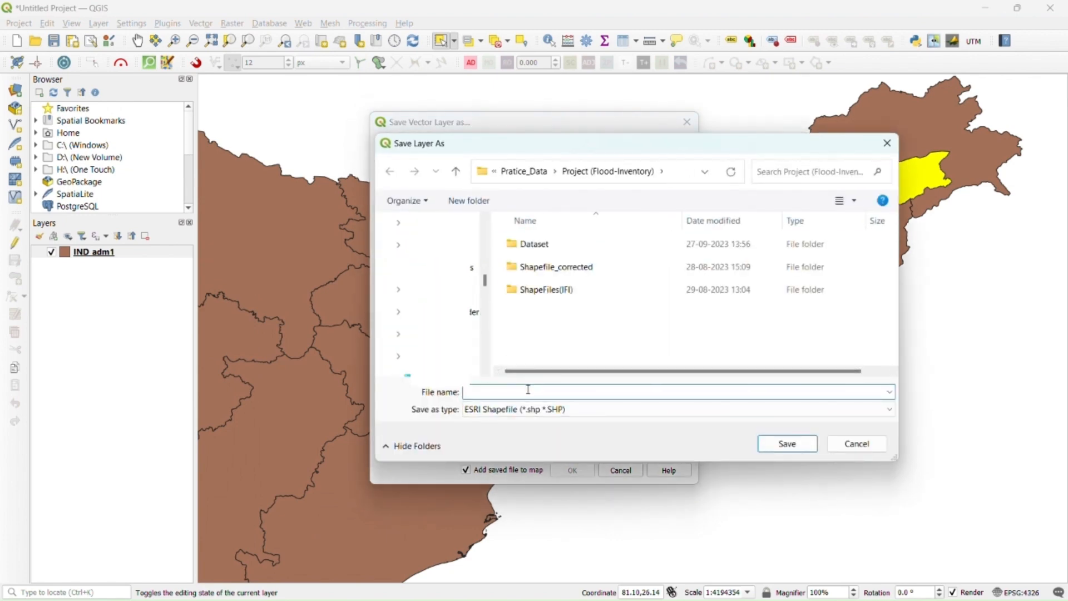
double_click(559, 291)
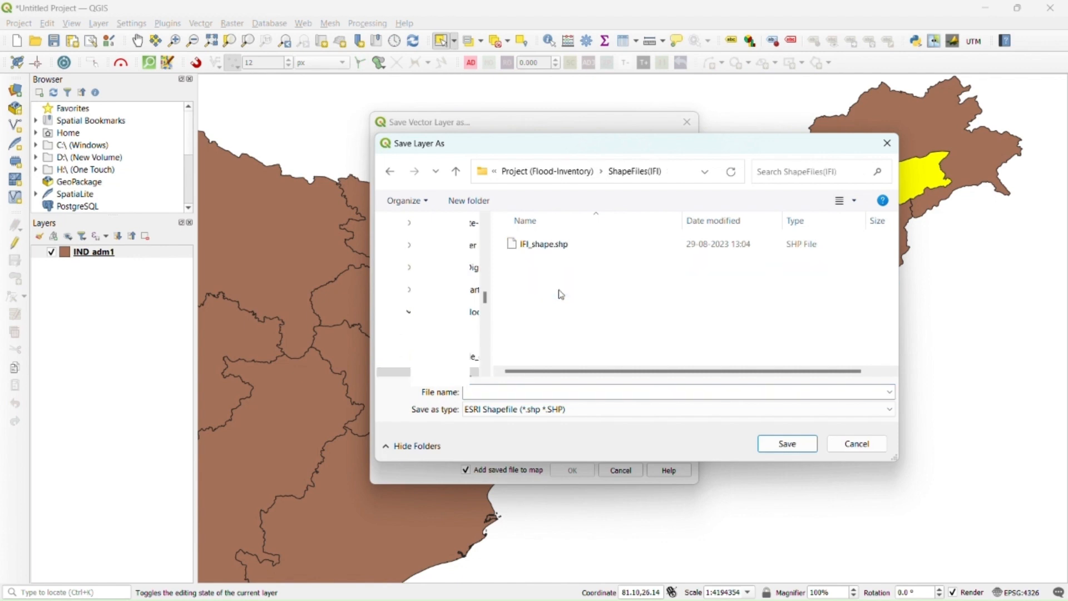
left_click(530, 393)
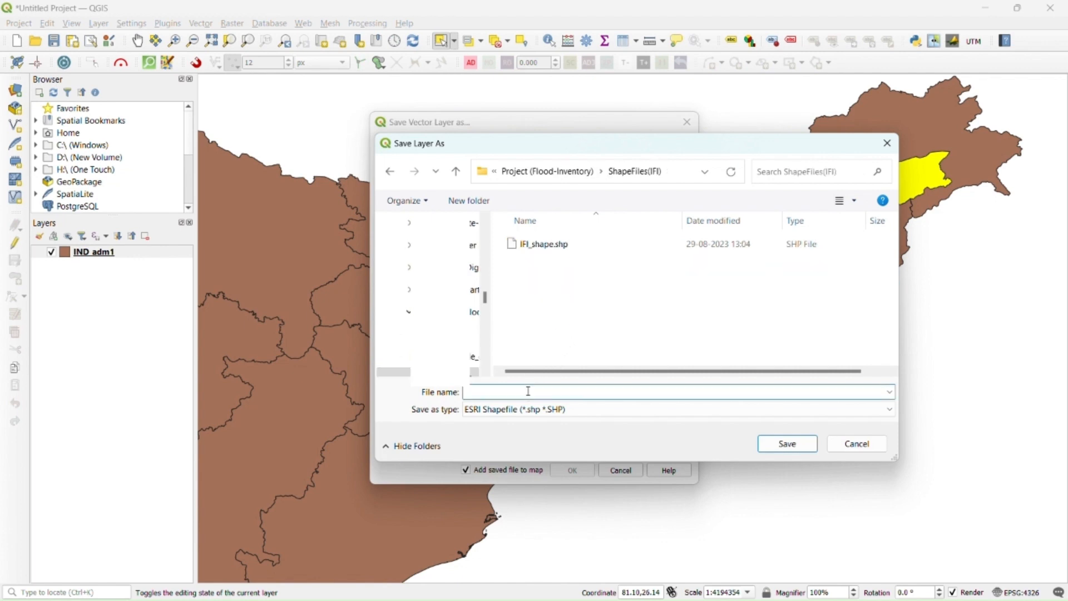
type("Assam state boundary")
left_click(801, 445)
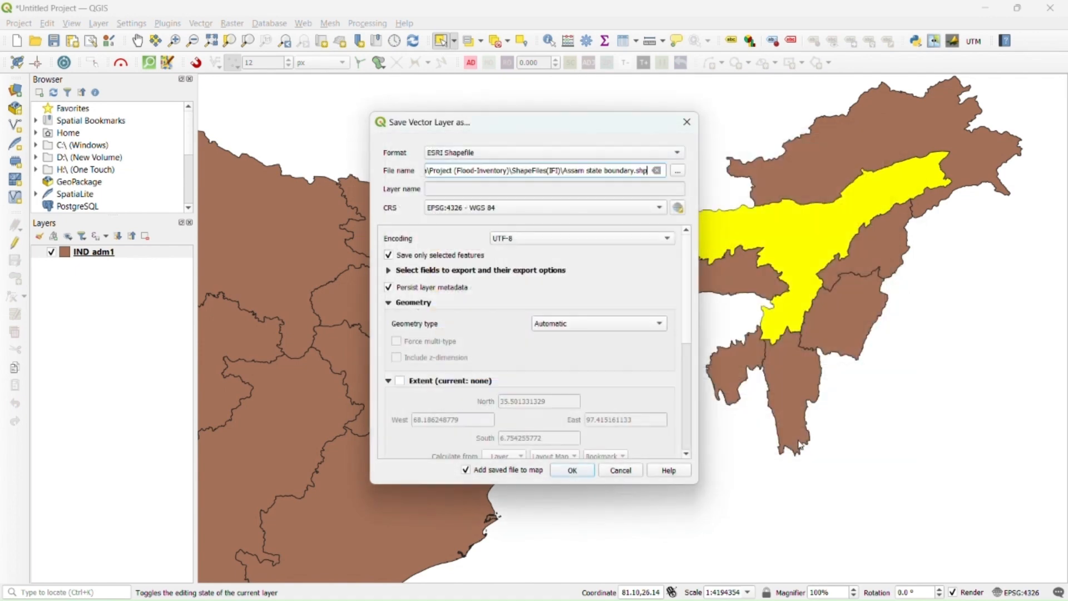
- Set the export's geometry type to Polygon and save the selected feature as a new layer
left_click(616, 328)
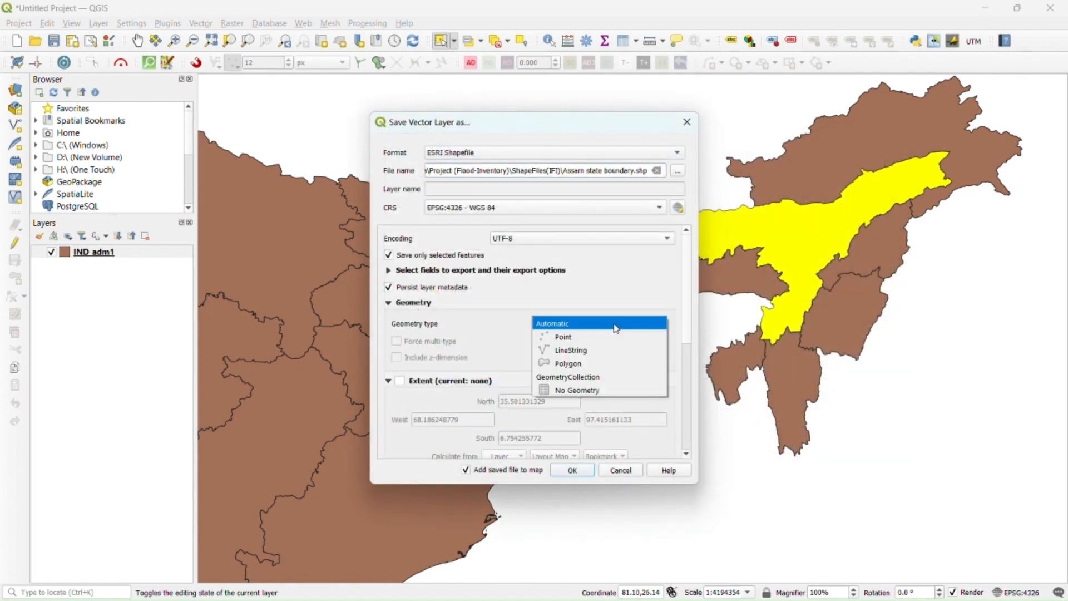
left_click(598, 364)
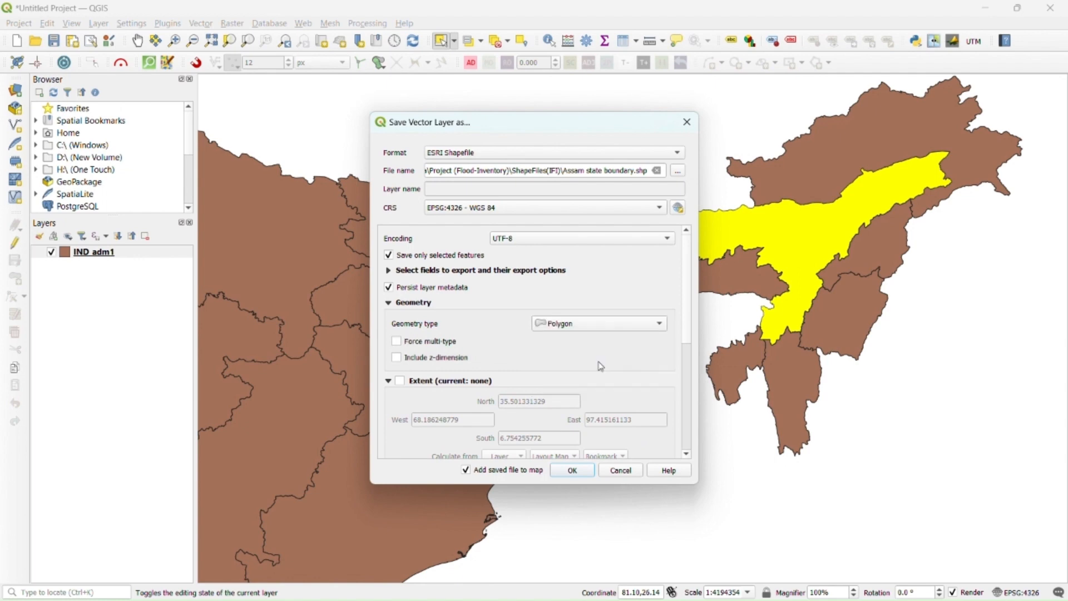
left_click_drag(688, 260, 683, 373)
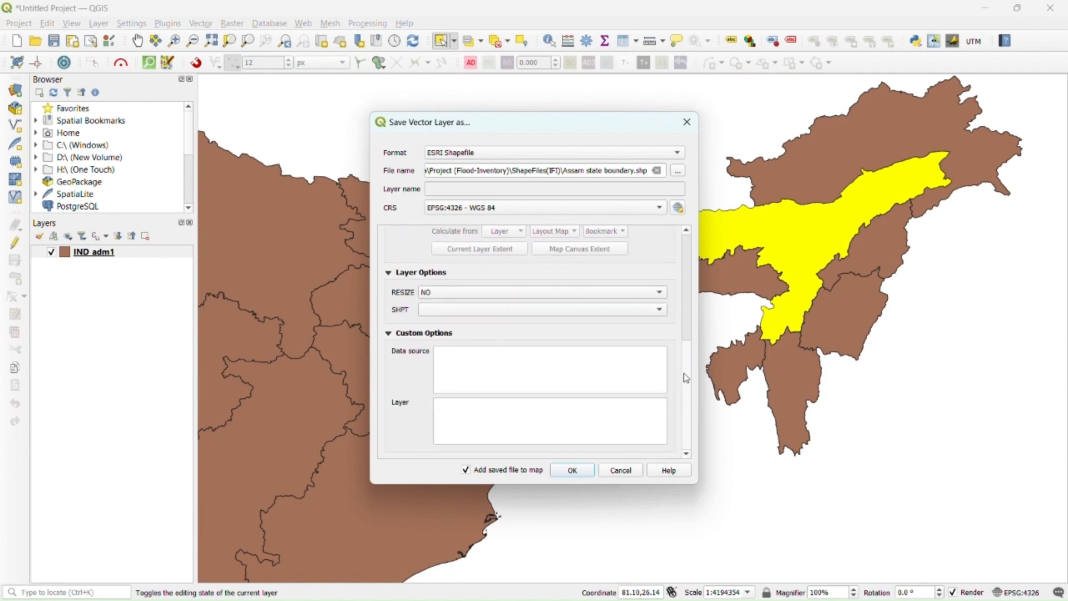
left_click(573, 470)
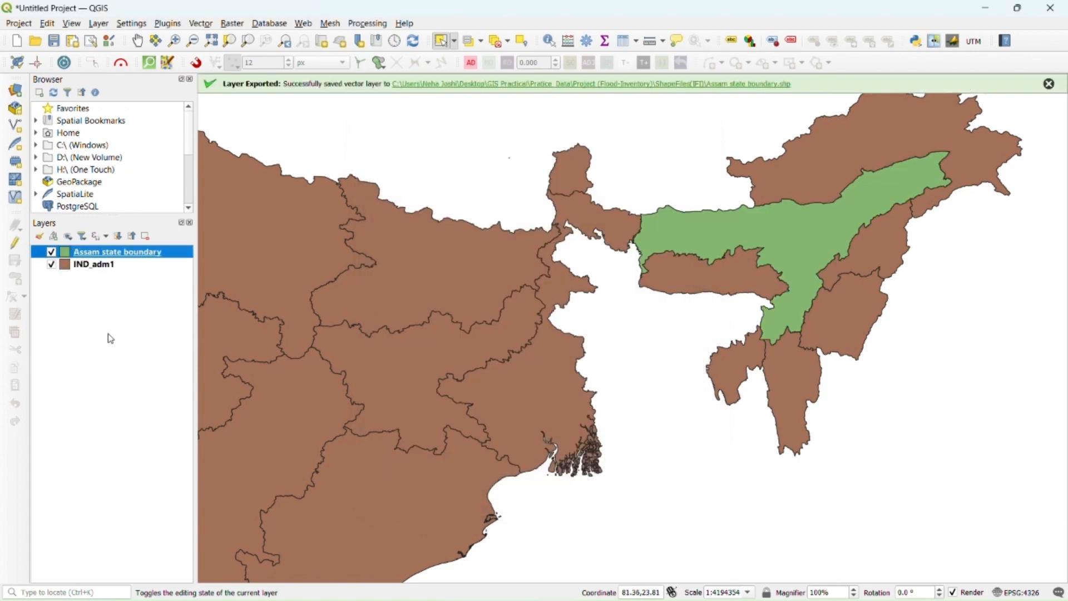
- Remove the IND_adm1 layer from the project and dismiss the export notification
left_click(96, 266)
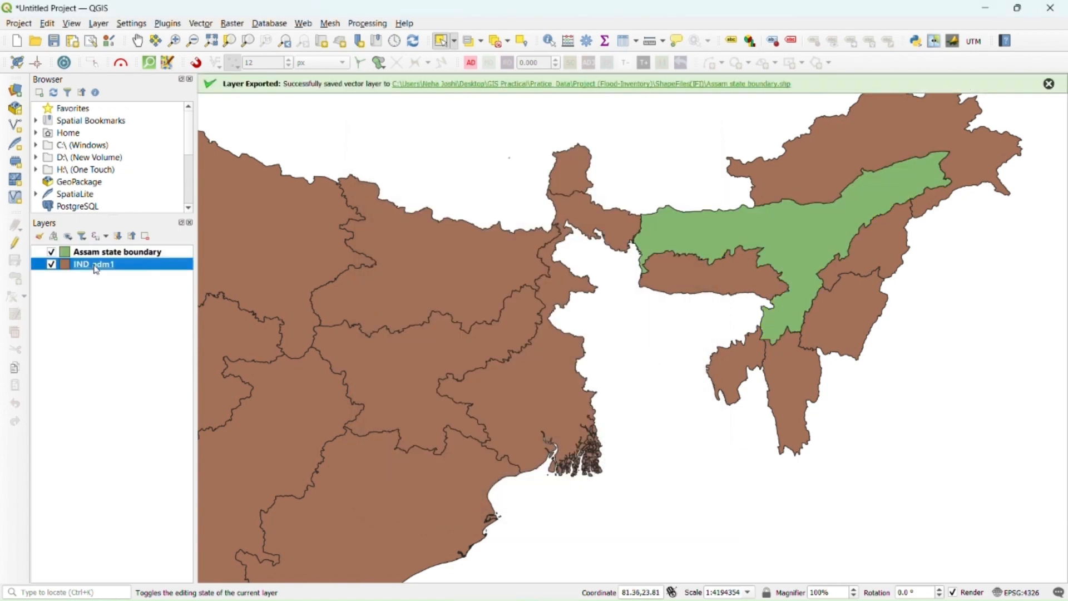
right_click(96, 269)
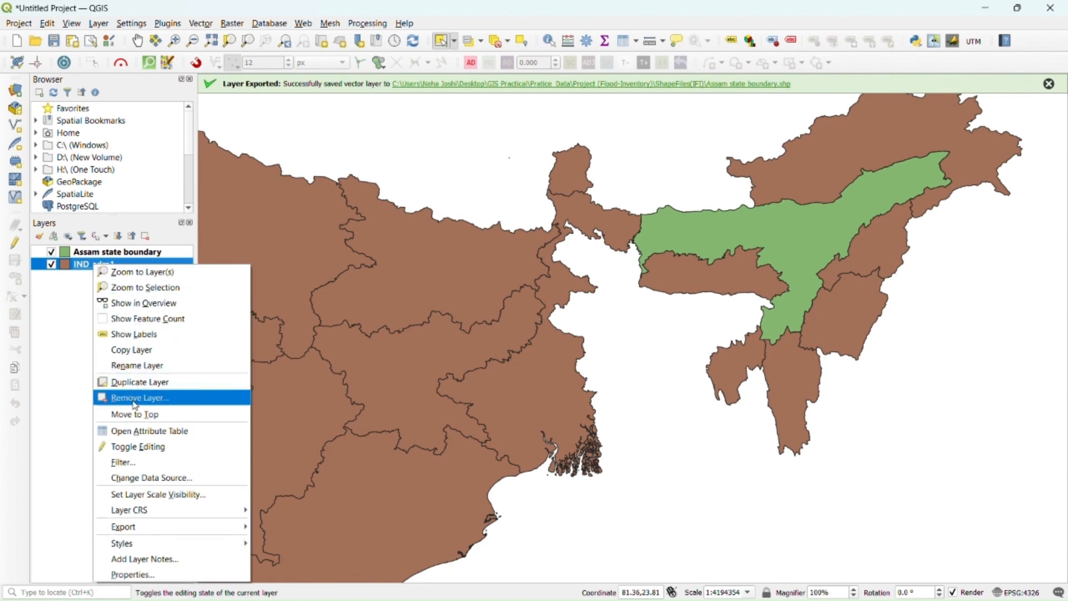
left_click(135, 399)
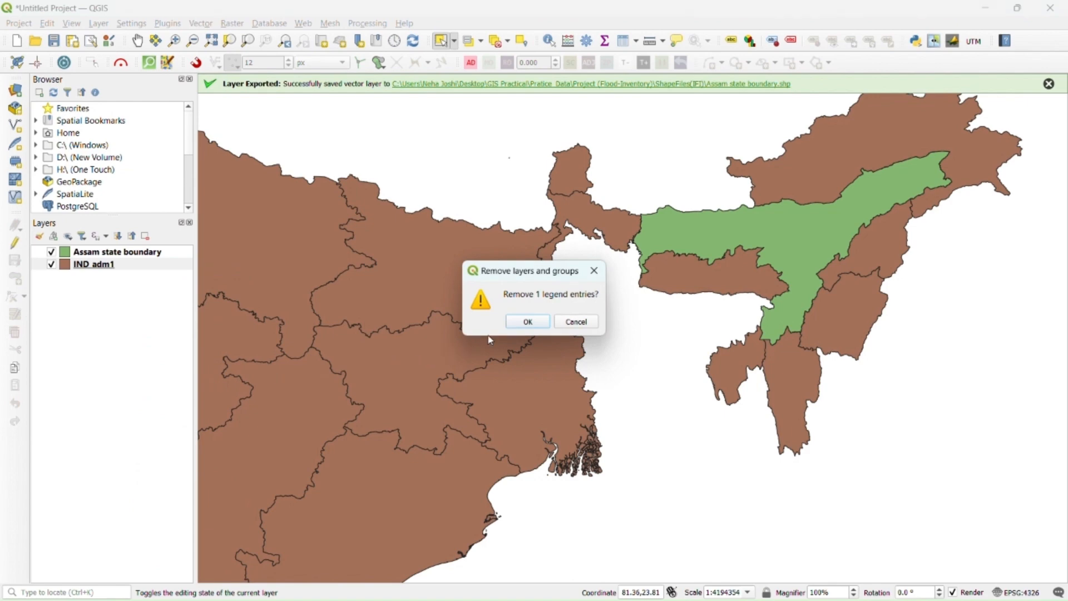
left_click(518, 322)
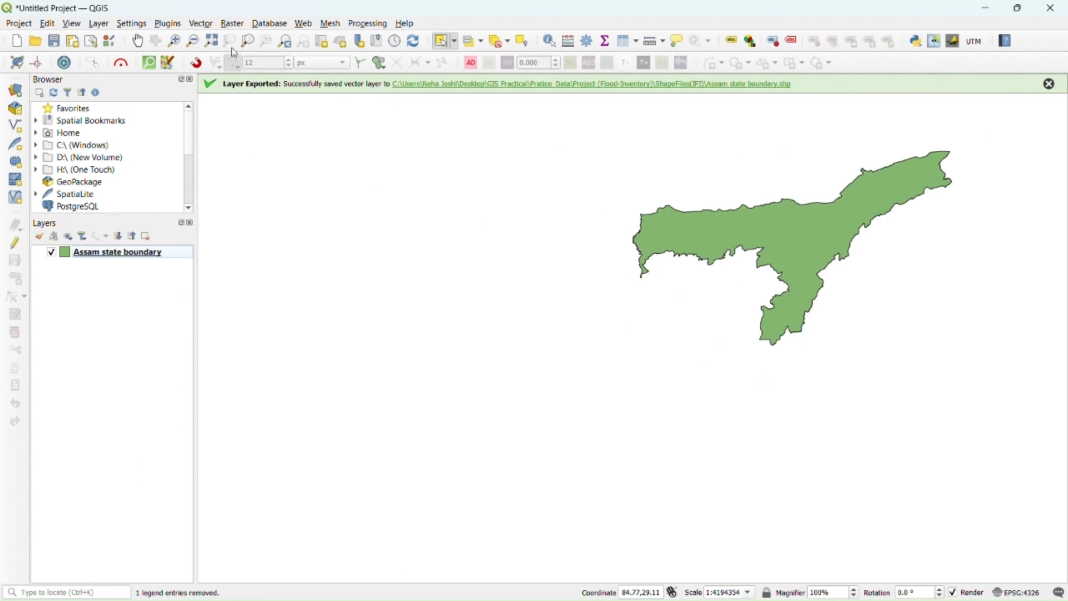
left_click(212, 41)
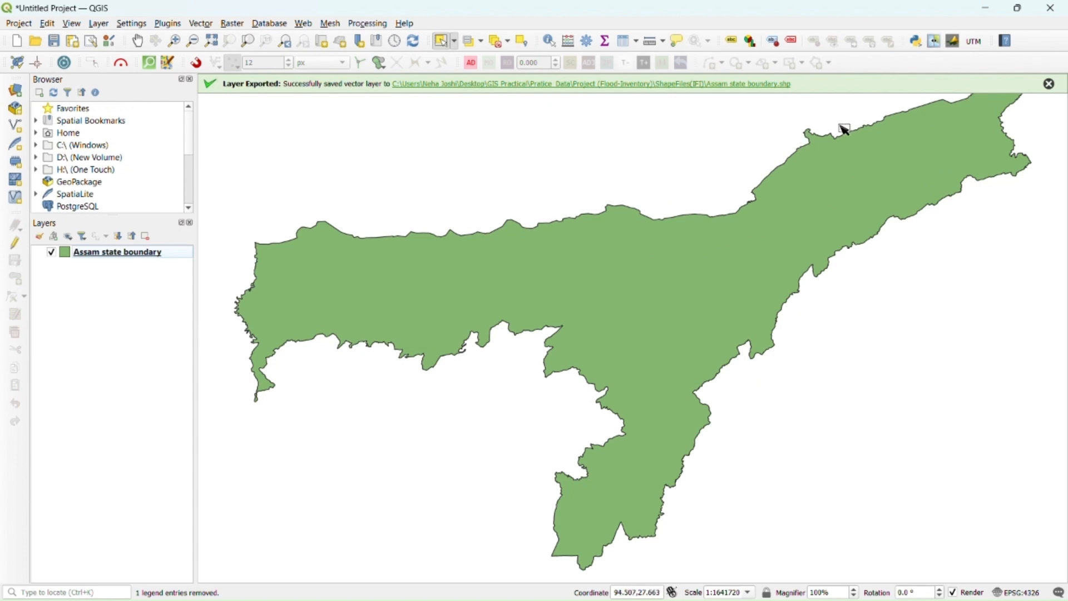
left_click(1049, 85)
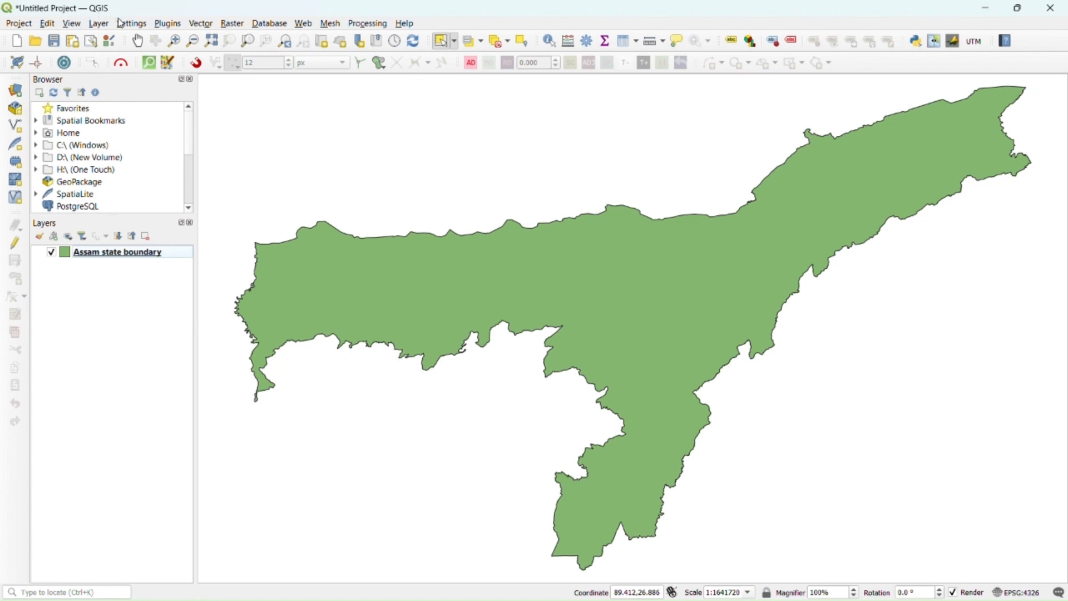
- Start adding a delimited text layer with IndianFloodInventroy(IFI).csv from the project's Dataset folder as its source file
left_click(99, 24)
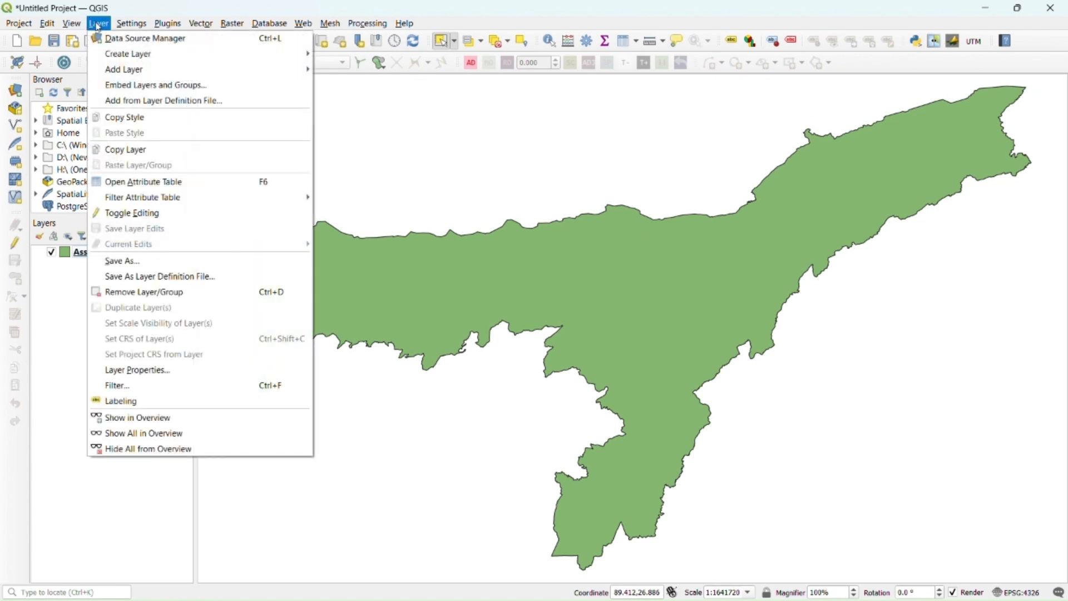
mouse_move(129, 73)
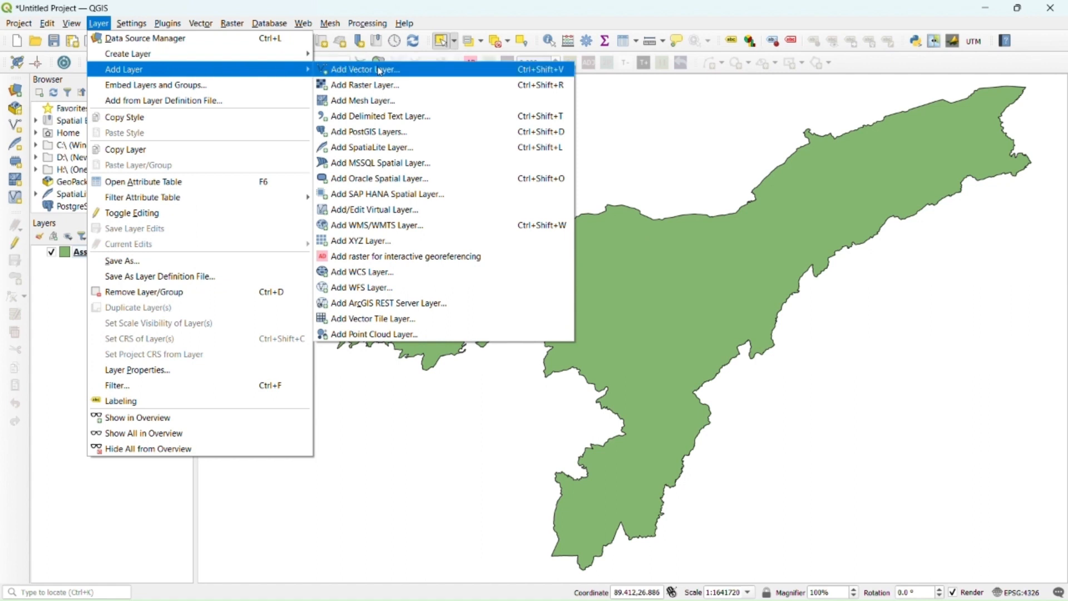
left_click(385, 115)
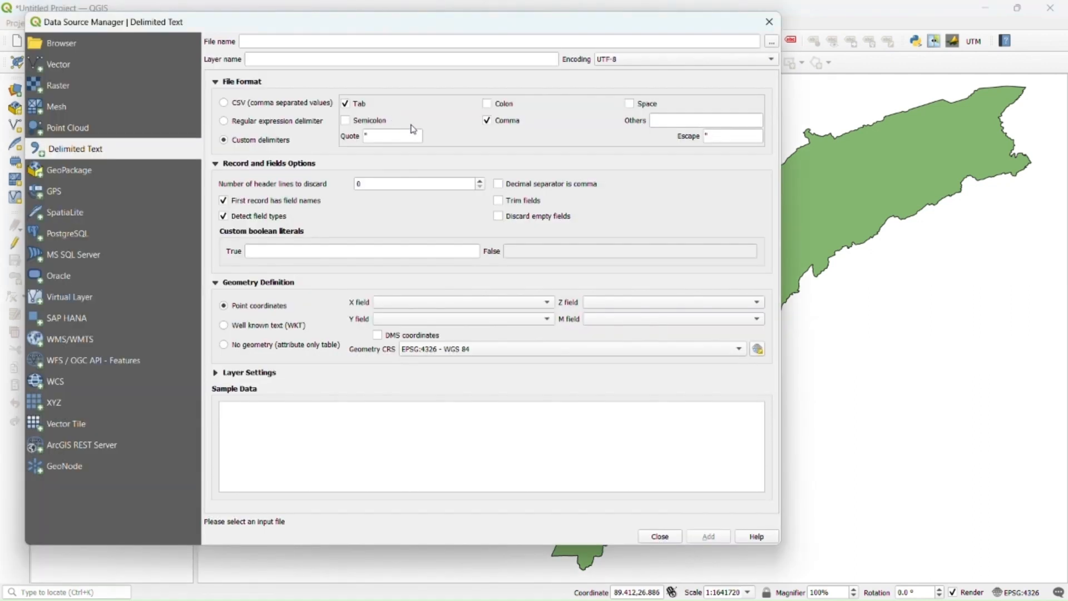
left_click(771, 42)
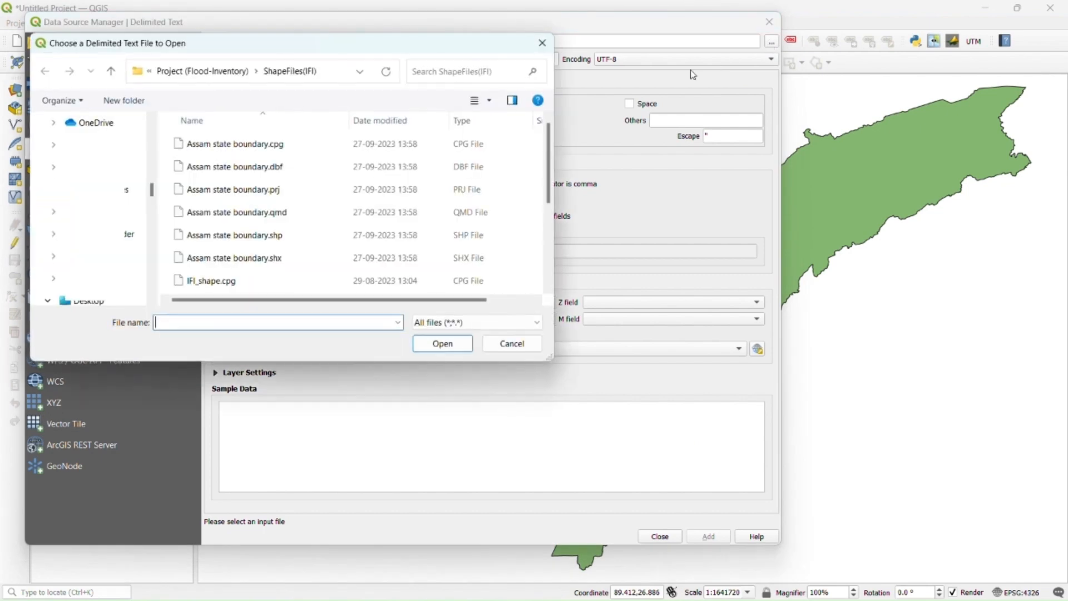
left_click(111, 71)
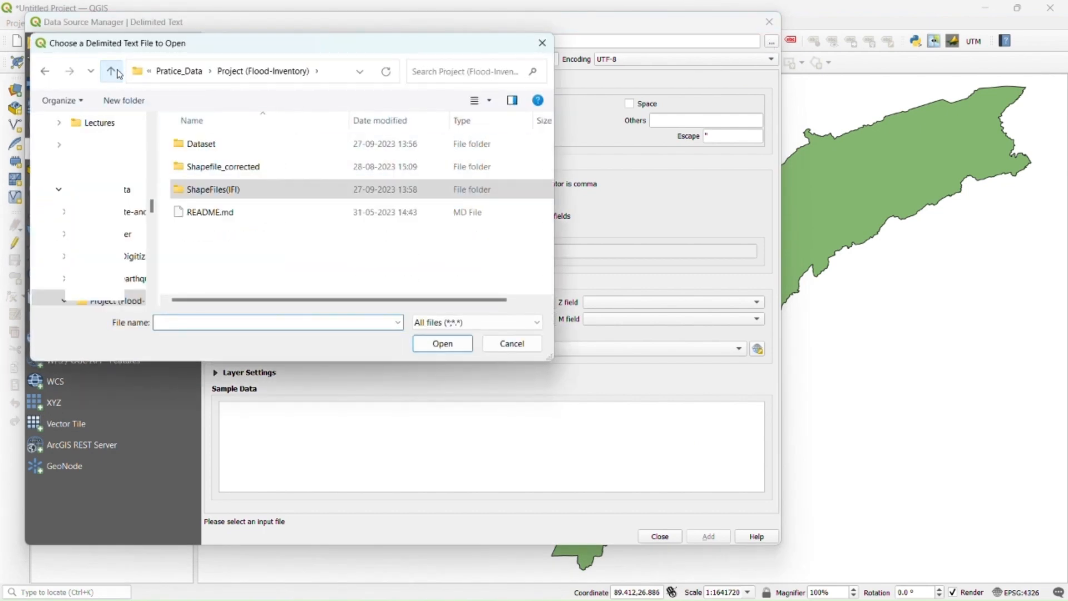
double_click(201, 144)
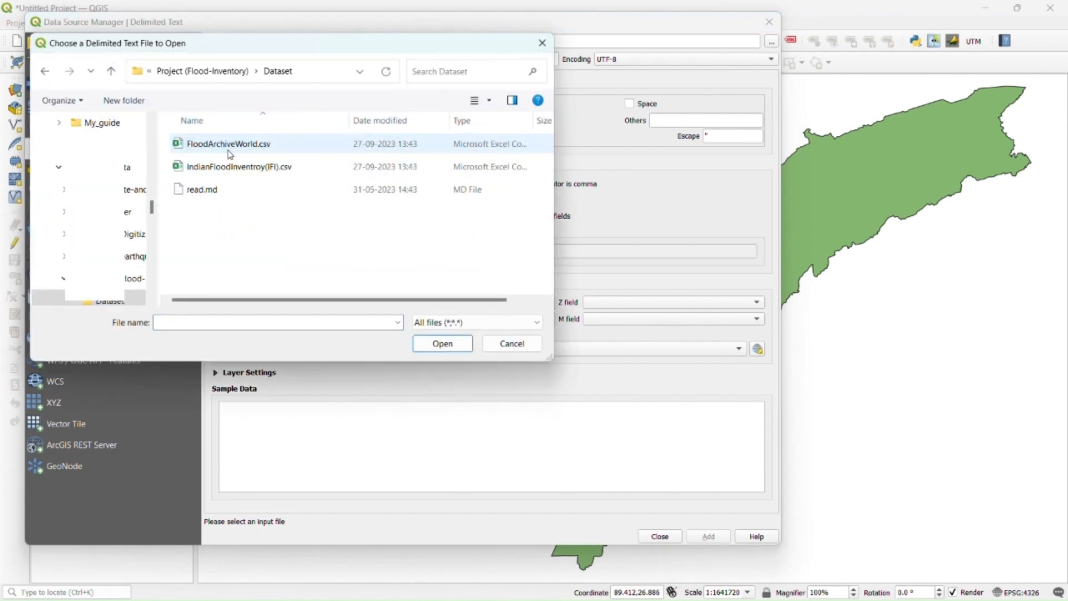
left_click(234, 167)
left_click(442, 343)
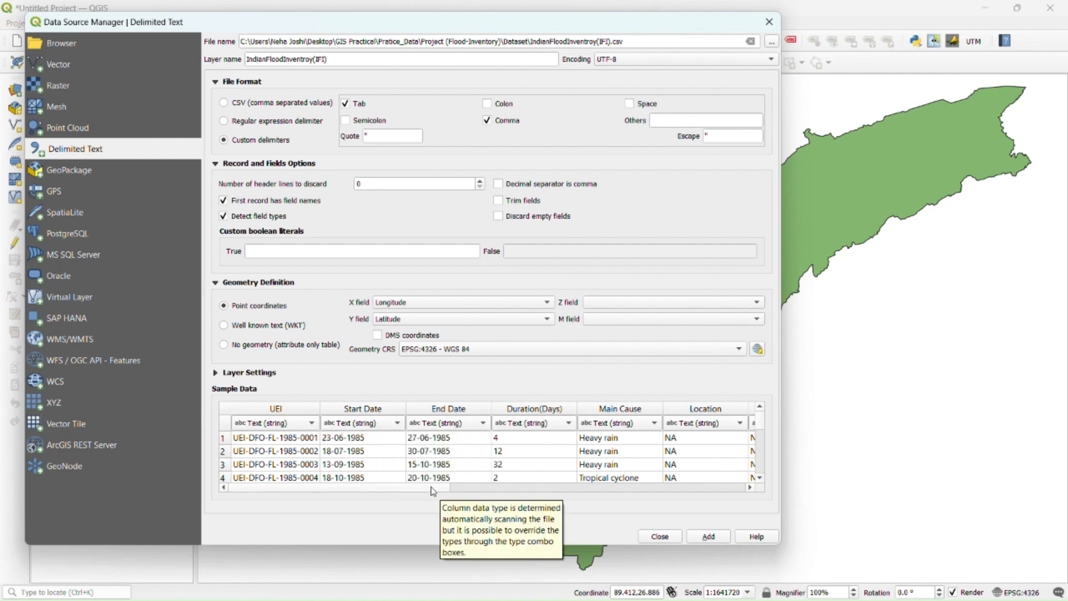
- Set the data type of the Severity field in the sample data to Integer (64 bit)
left_click_drag(433, 492, 600, 492)
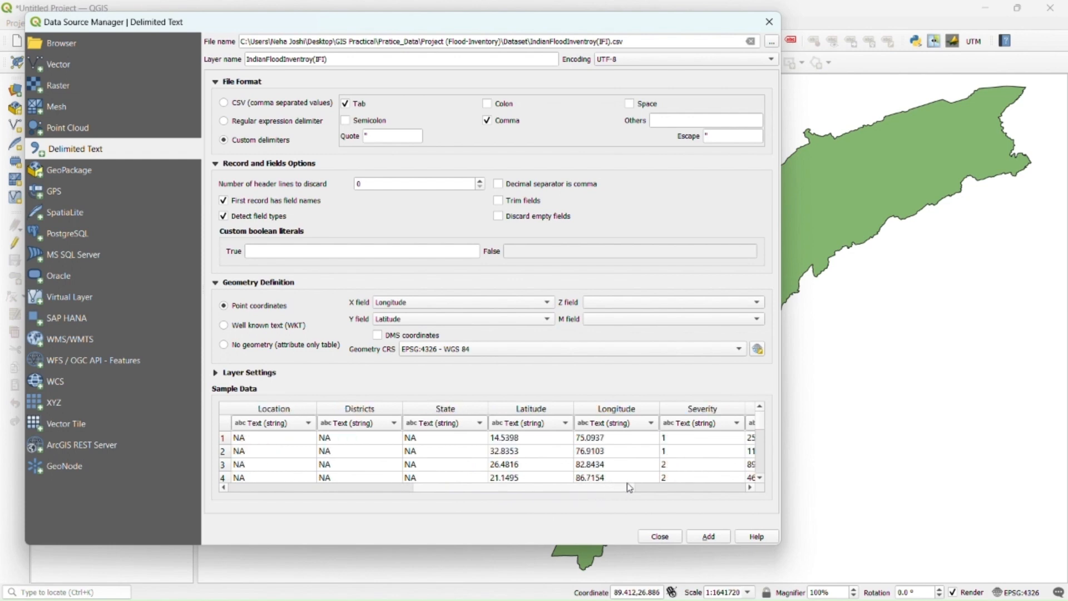
left_click(697, 425)
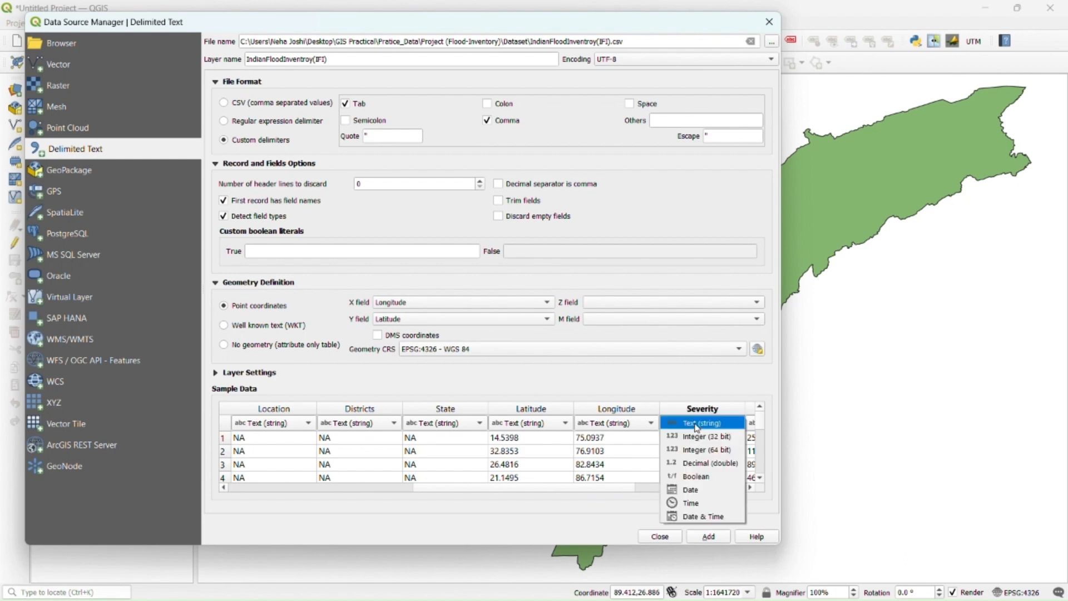
left_click(706, 450)
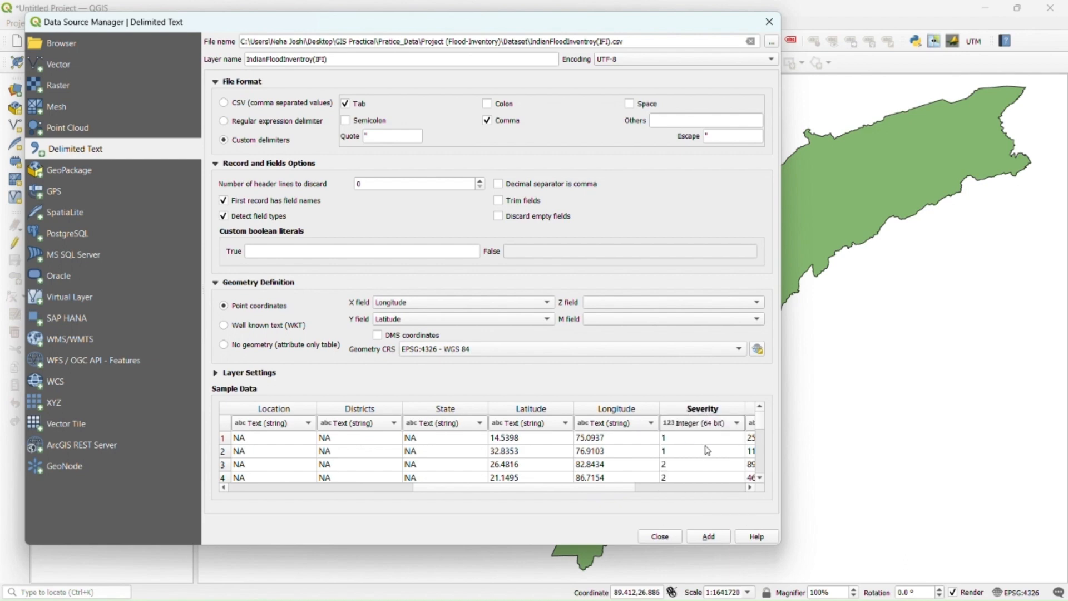
- Set the data types of the Area Affected, Human fatality and Human Displaced fields to Integer (64 bit)
left_click(750, 488)
left_click(750, 488)
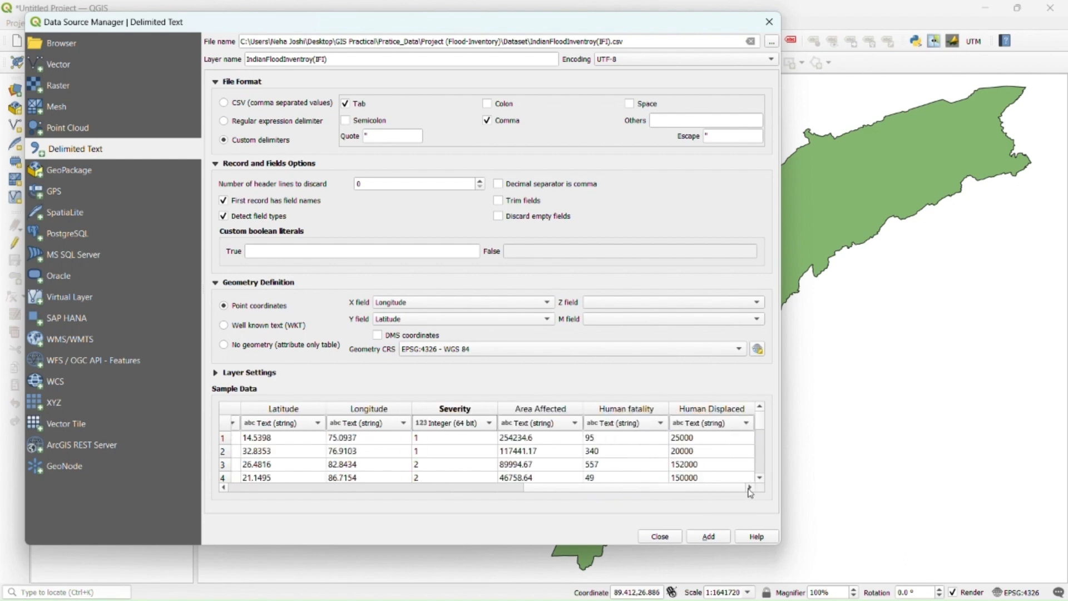
left_click(578, 424)
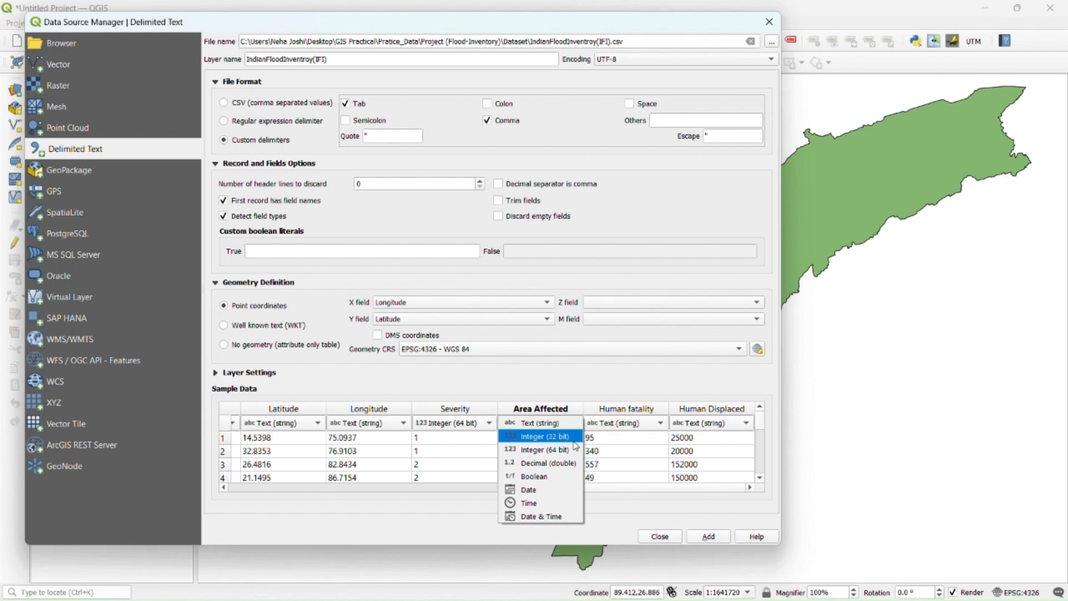
left_click(575, 449)
left_click(660, 424)
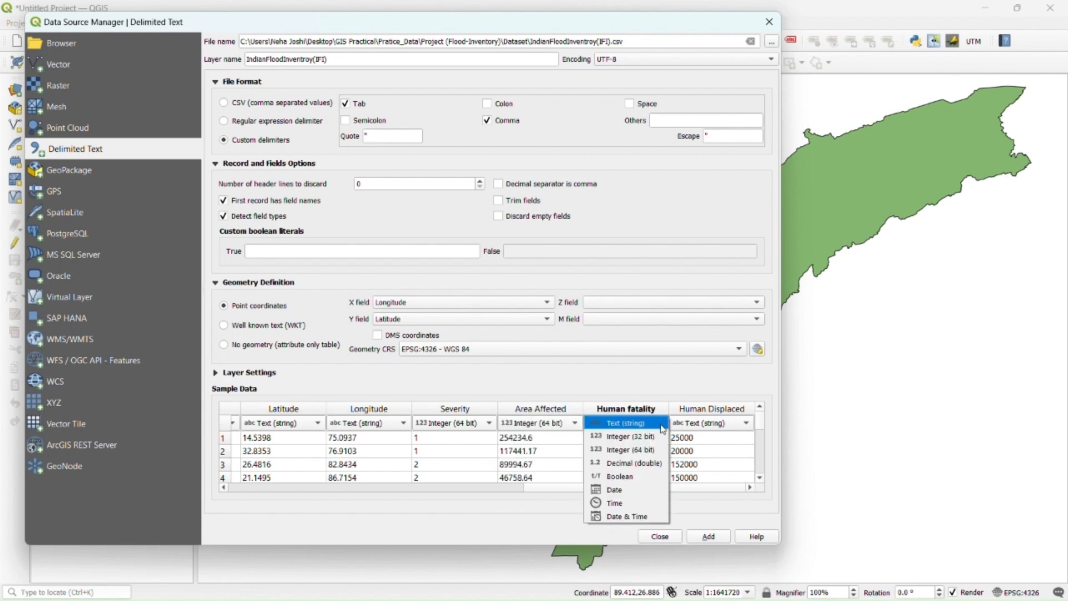
left_click(652, 450)
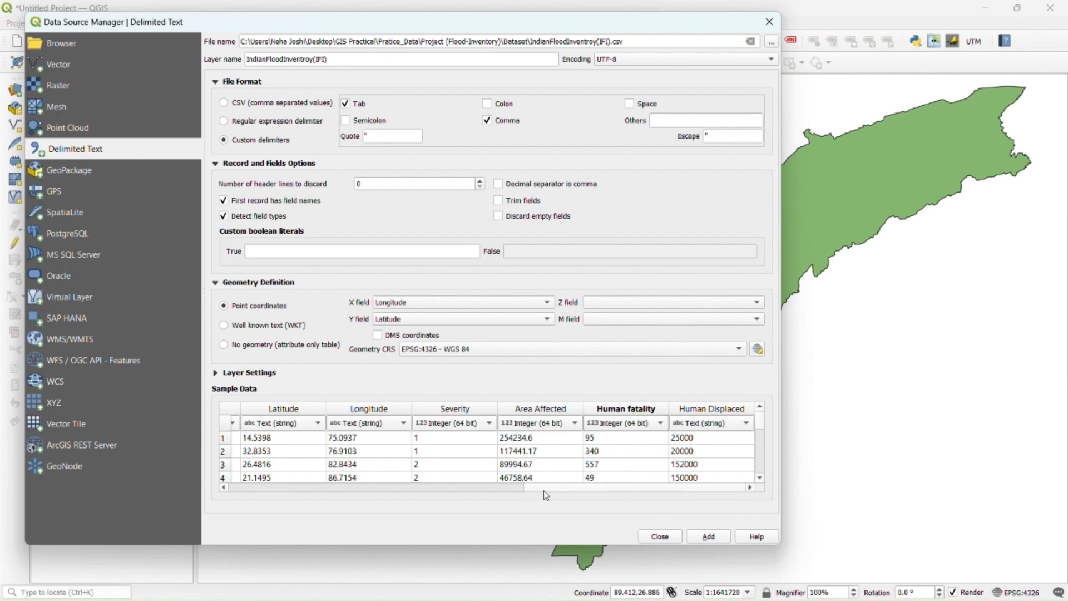
left_click(728, 426)
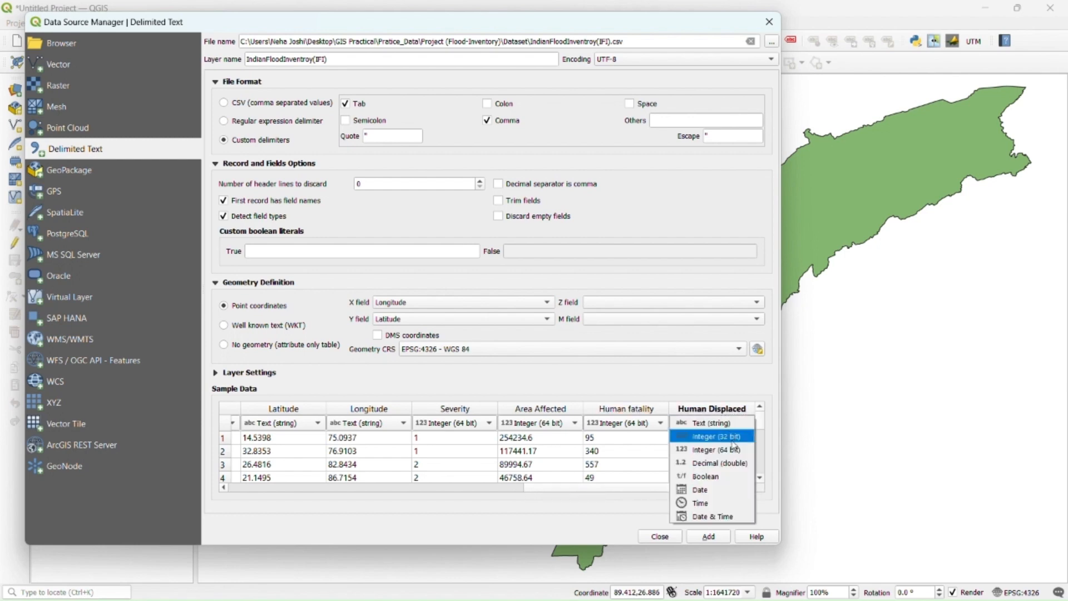
left_click(737, 451)
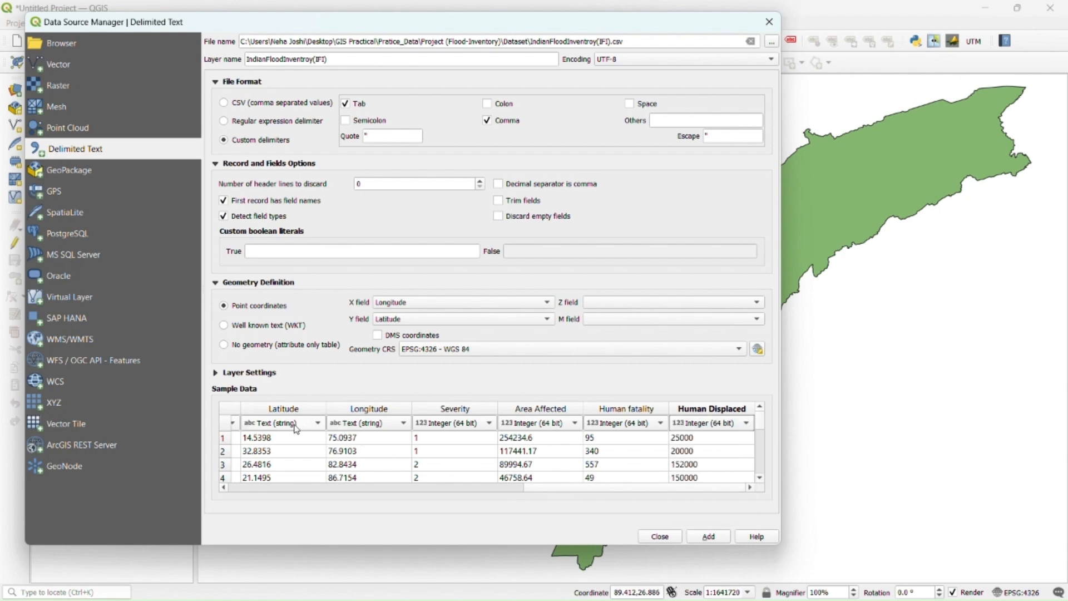
- Set the Latitude and Longitude fields to Integer (64 bit), add the delimited text layer to the project and close the data source dialog
left_click(318, 424)
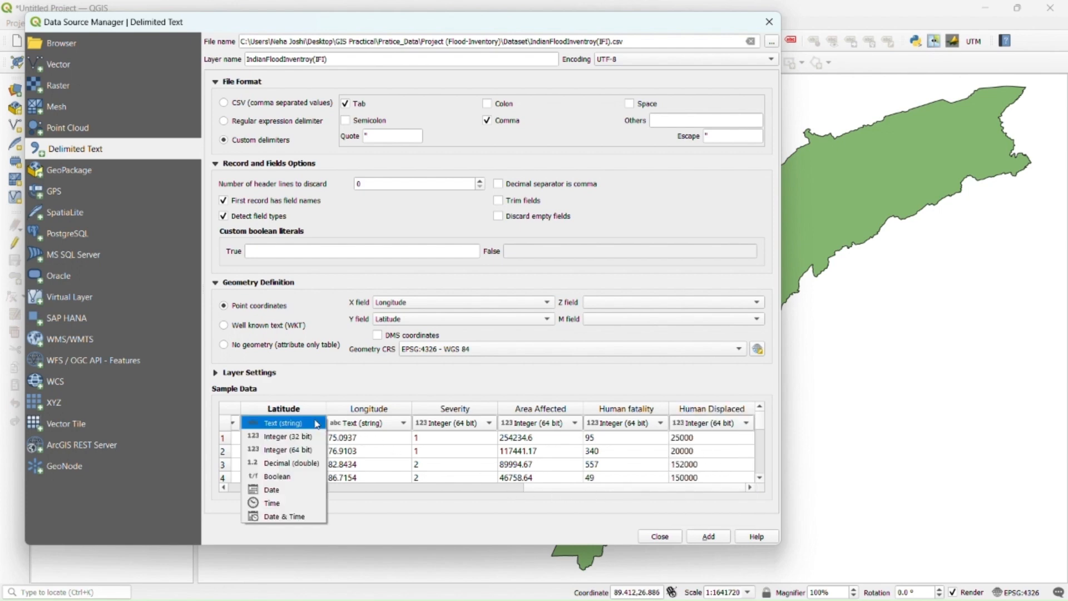
left_click(311, 449)
left_click(383, 424)
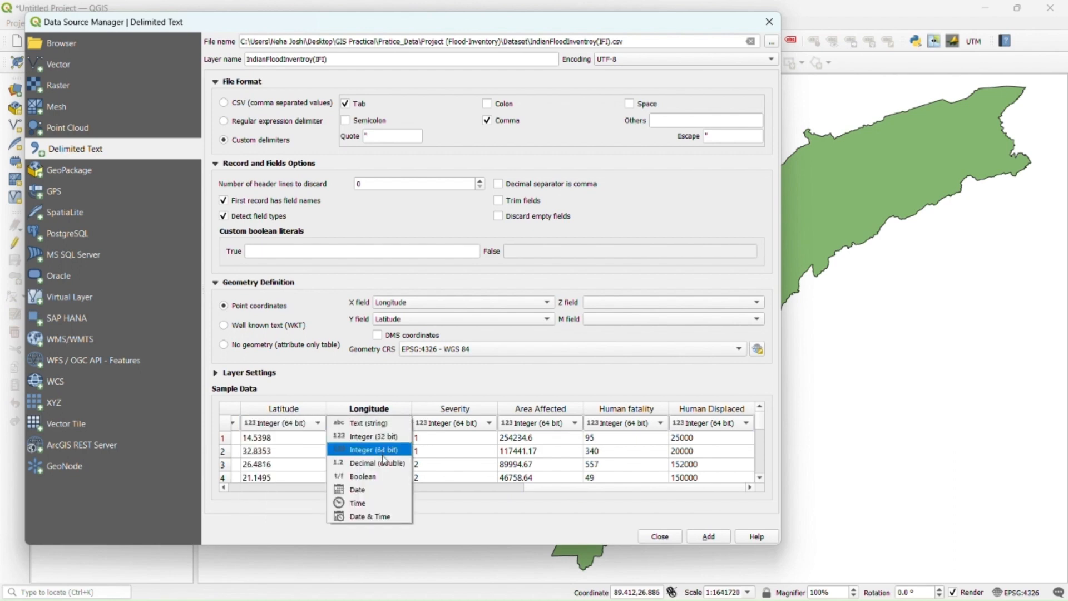
left_click(388, 454)
left_click(713, 538)
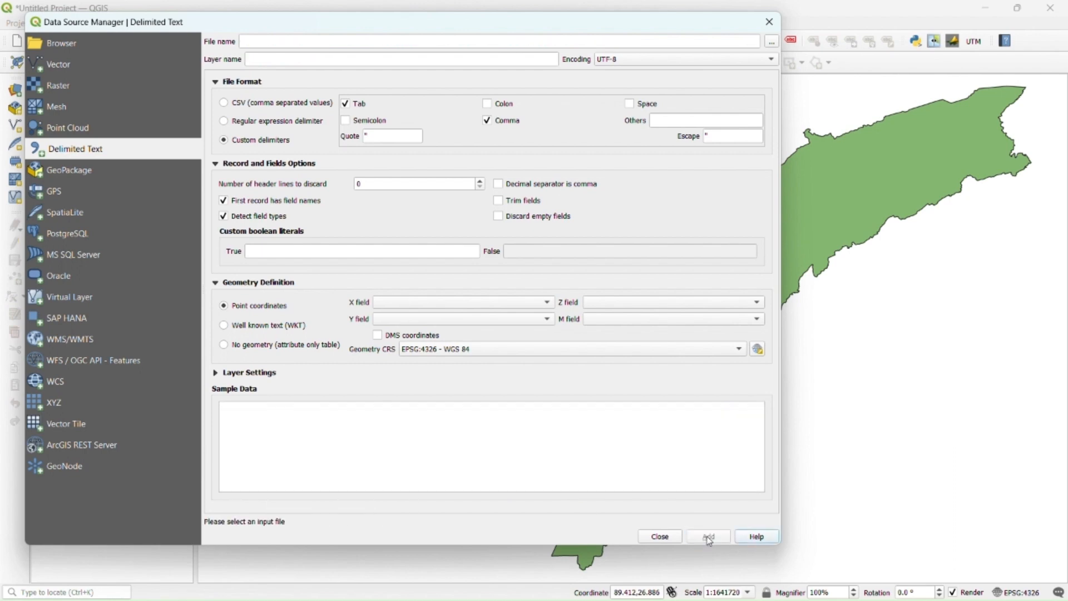
left_click(660, 537)
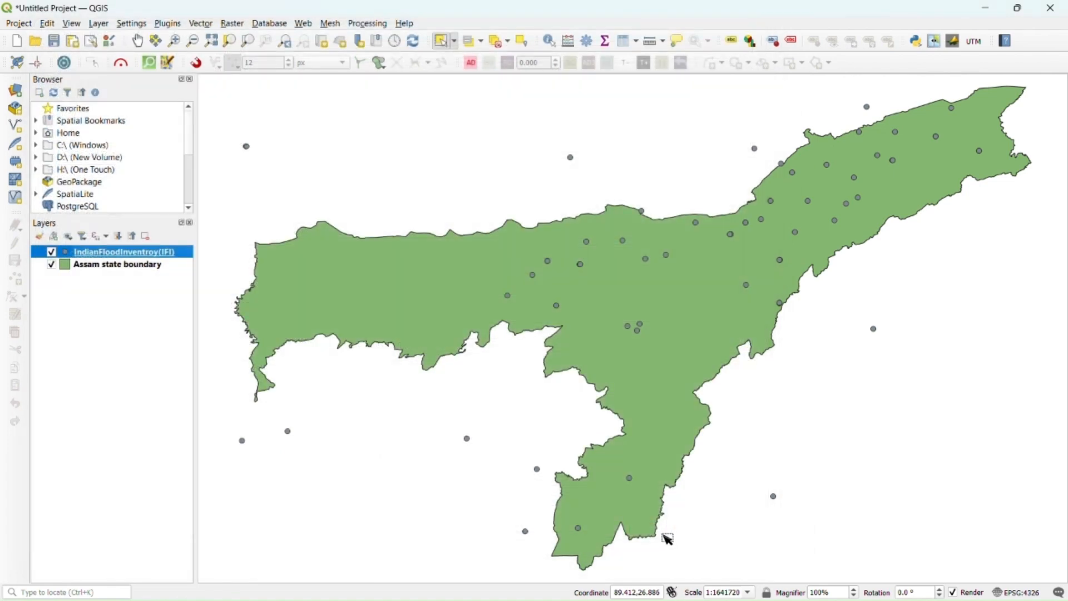
- Export the IndianFloodInventroy(IFI) layer as an ESRI Shapefile named India floods in the ShapeFiles(IFI) folder
right_click(162, 250)
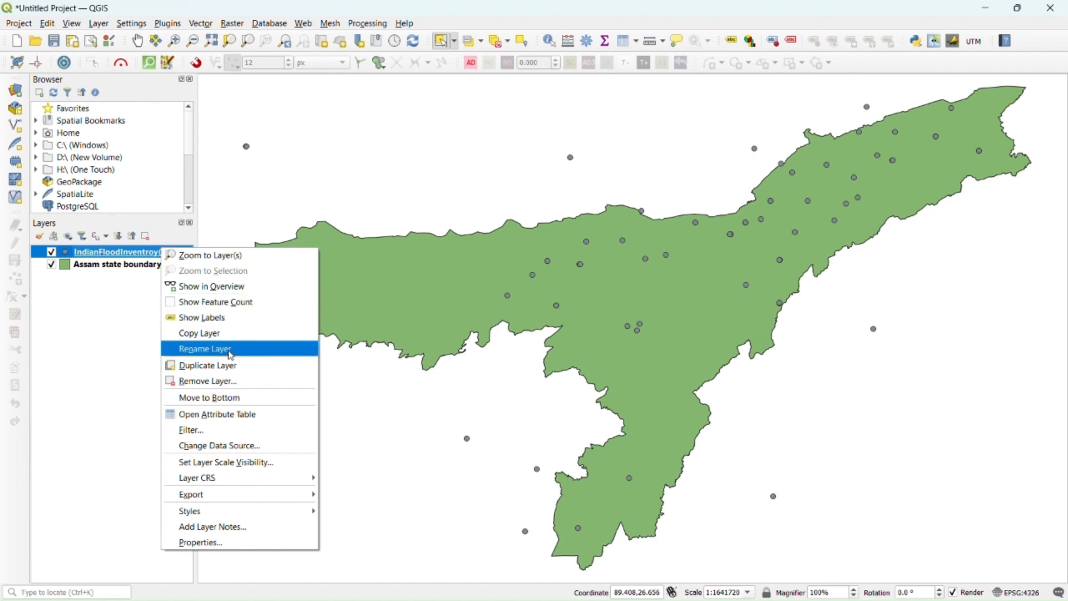
mouse_move(236, 500)
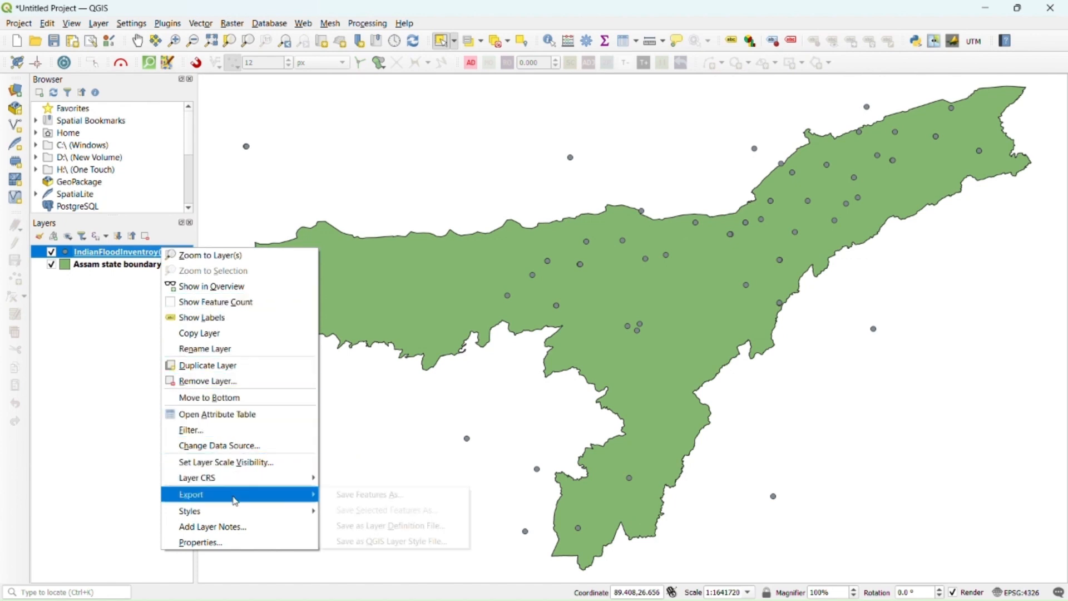
left_click(386, 500)
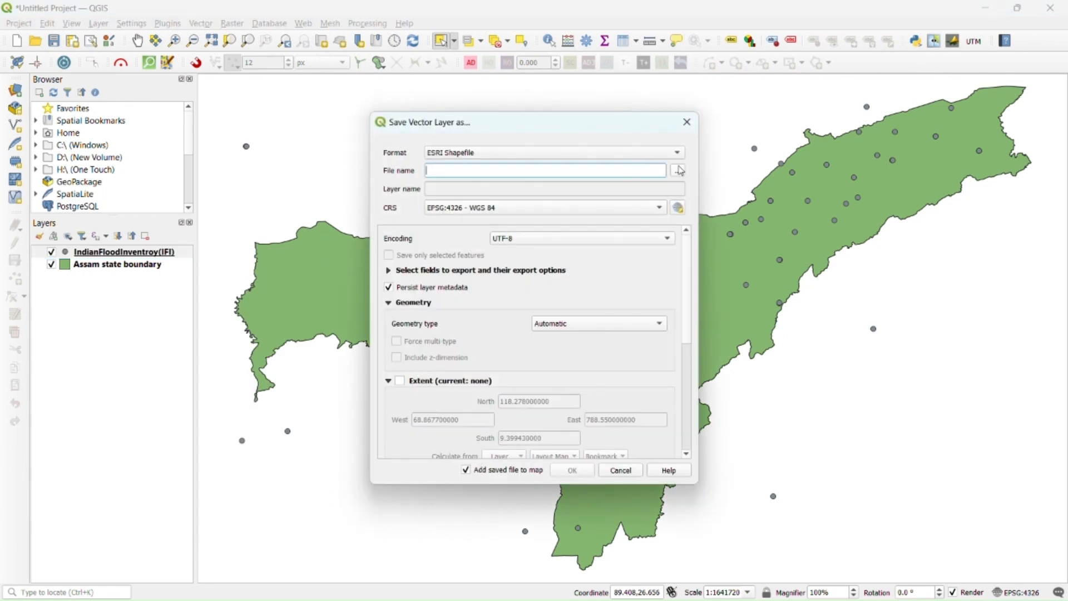
left_click(680, 170)
type("India floods")
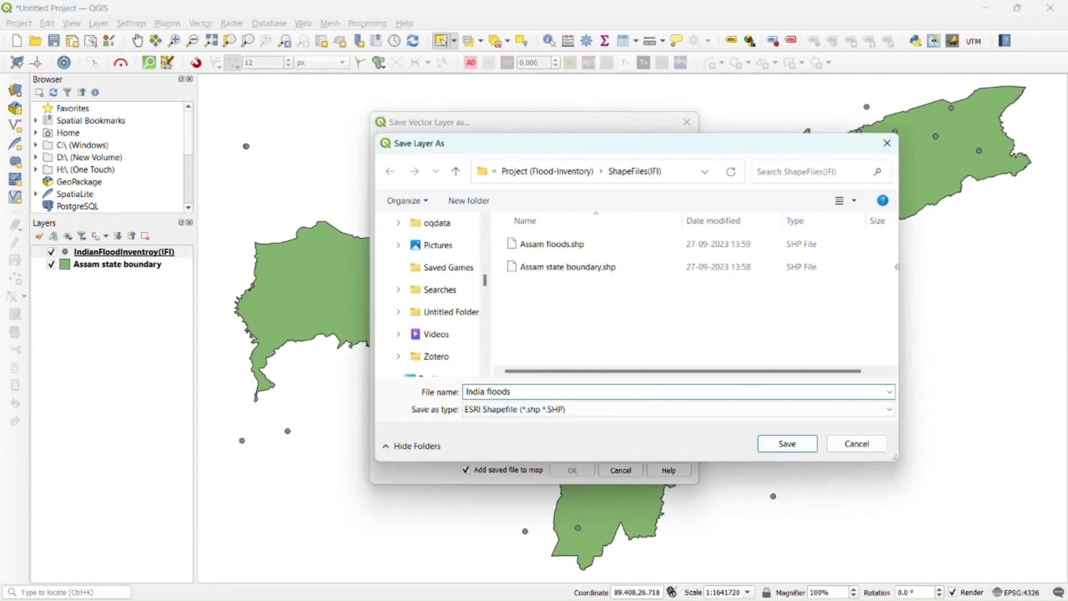
left_click(787, 444)
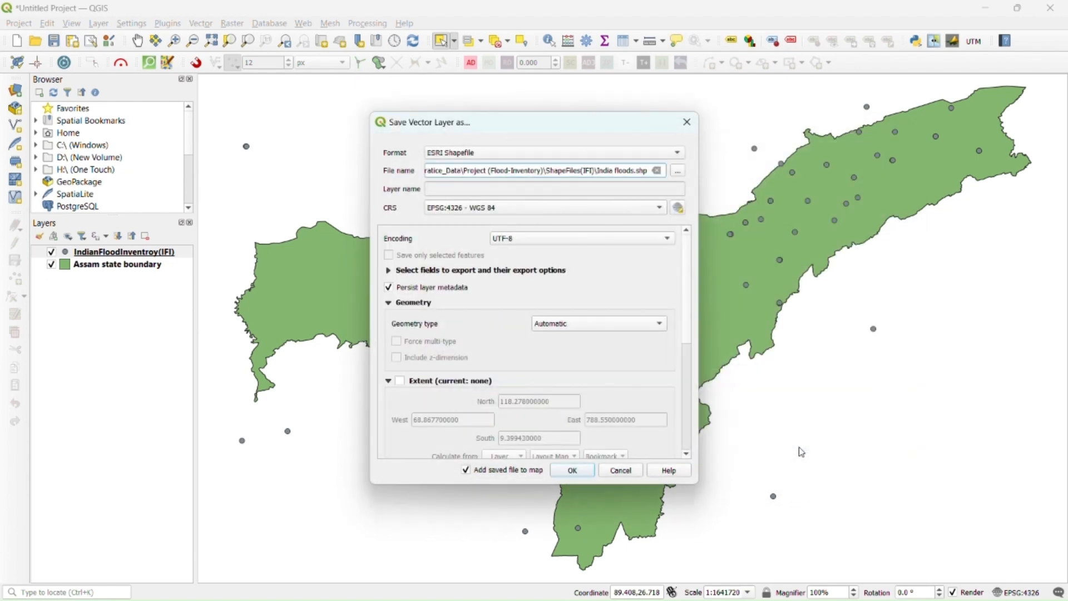
left_click(578, 470)
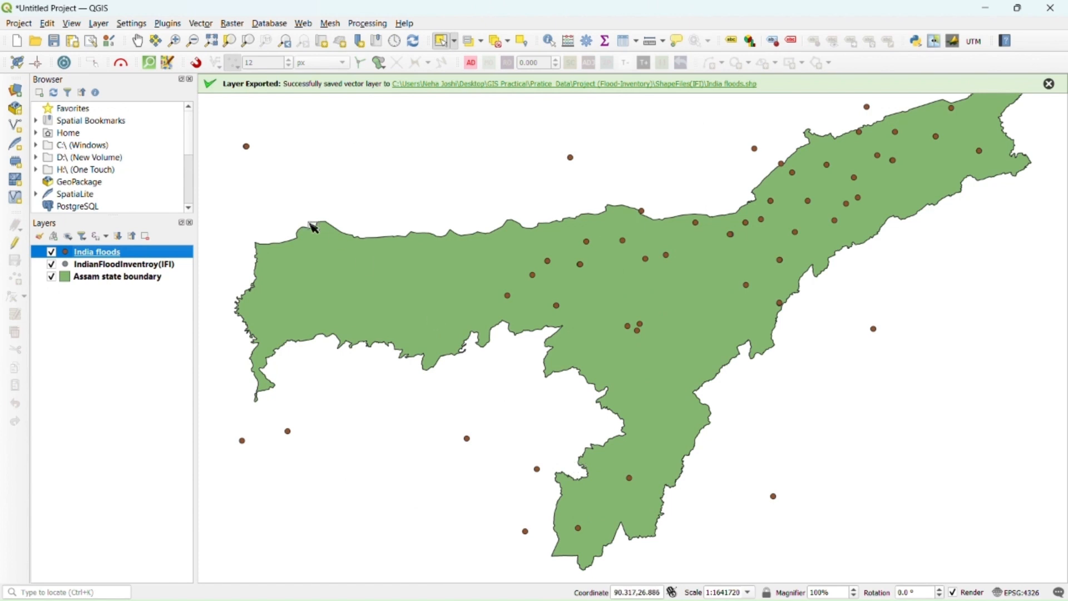
- Remove the original IndianFloodInventroy(IFI) layer from the project
left_click(156, 270)
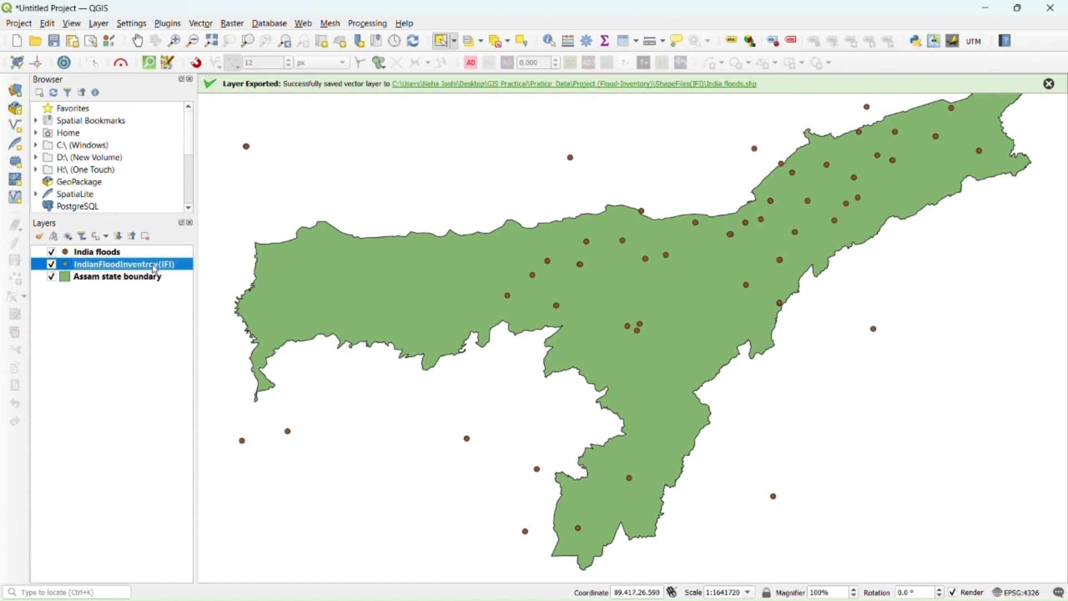
right_click(155, 270)
left_click(203, 393)
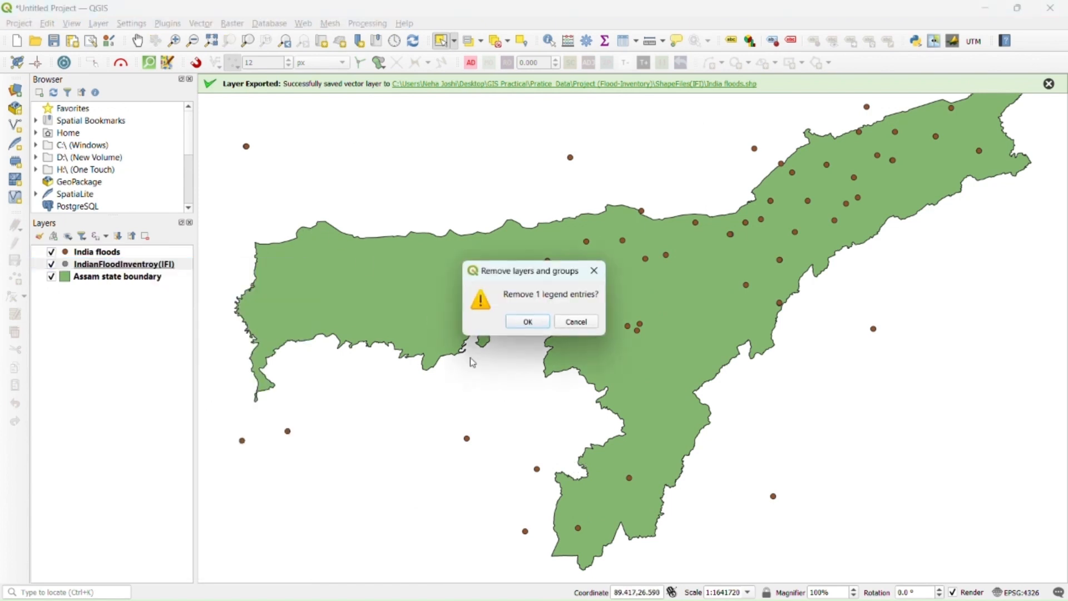
left_click(526, 322)
- Give the Assam state boundary layer's simple fill a transparent fill color and a stroke width of 0.66 millimeters
left_click(95, 268)
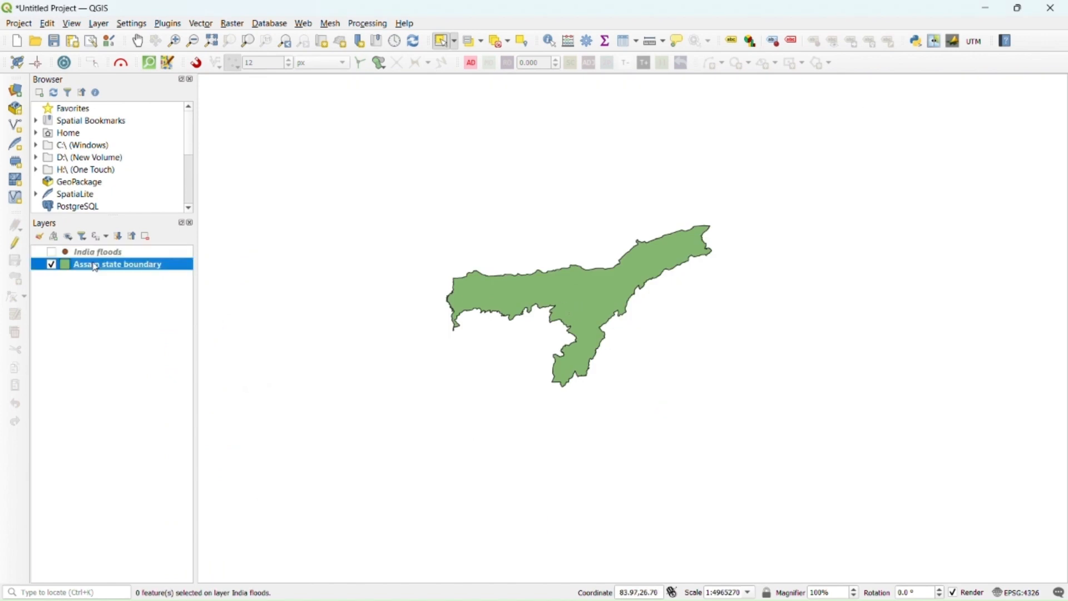
right_click(94, 267)
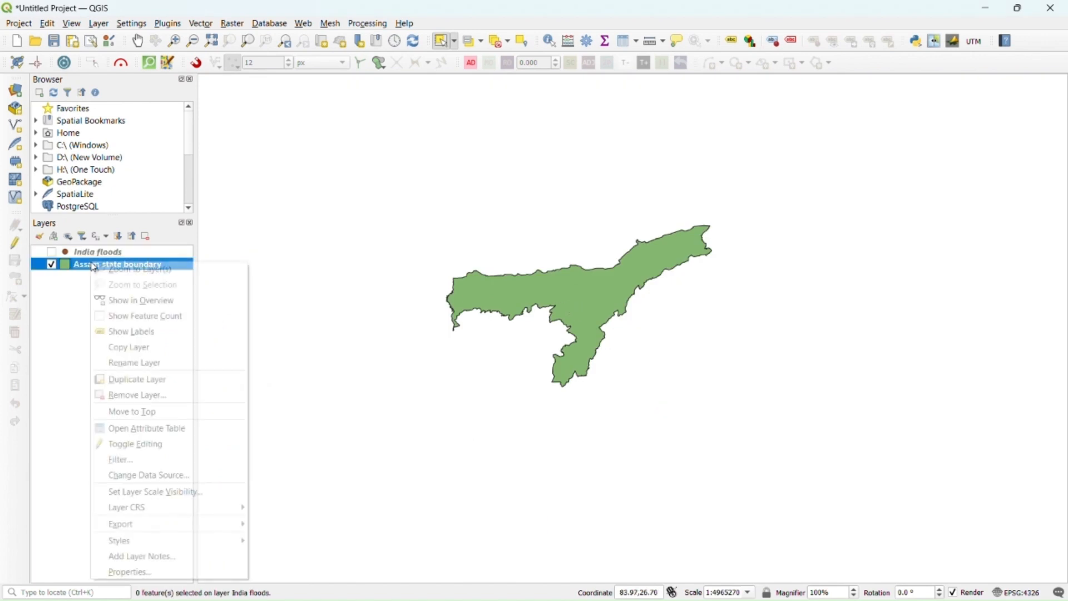
left_click(173, 572)
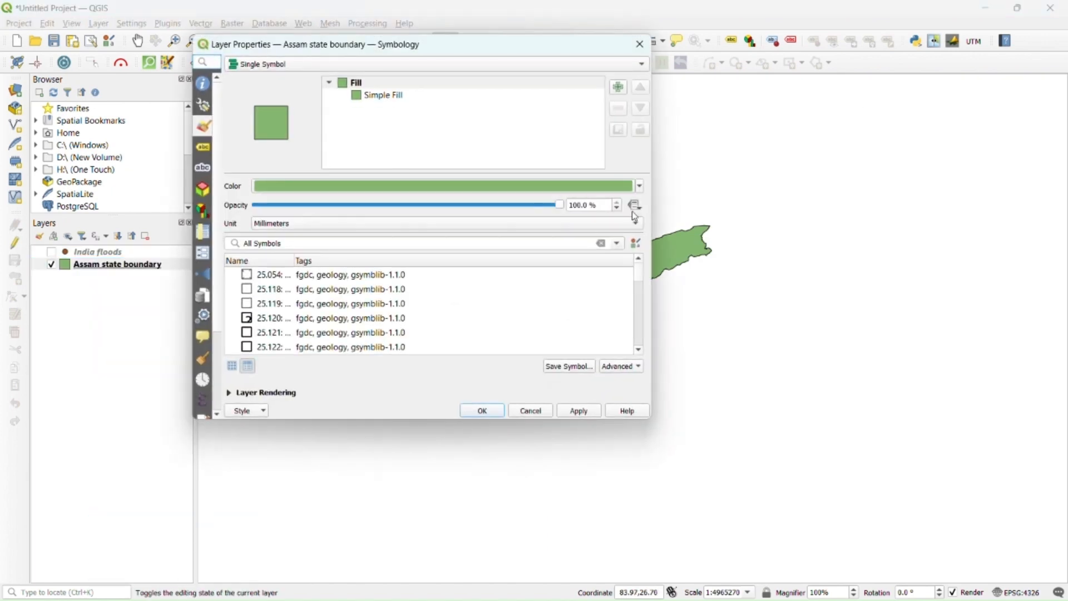
left_click(385, 95)
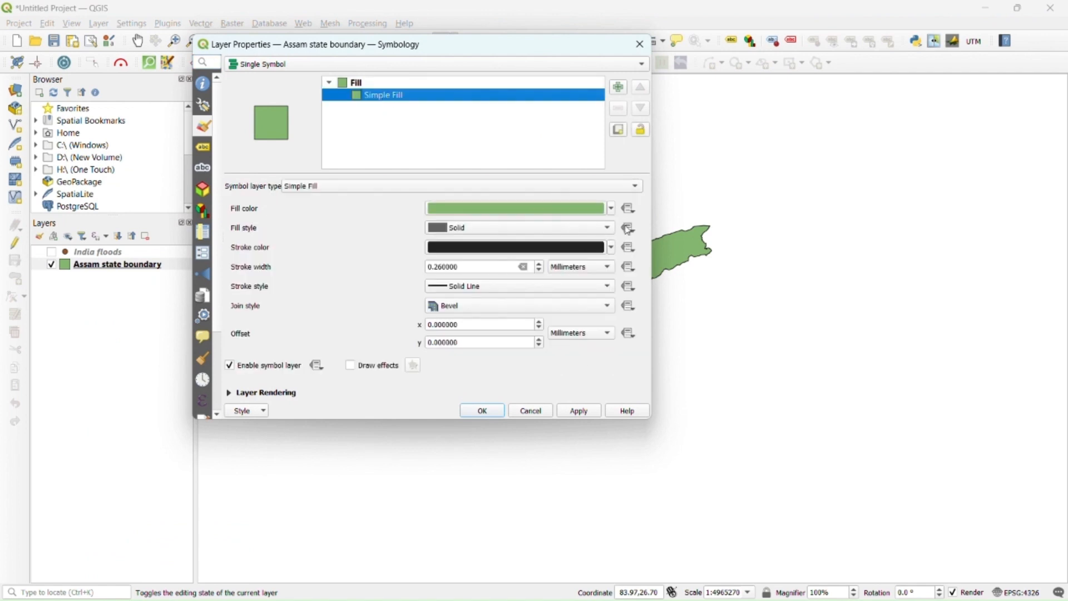
left_click(612, 208)
left_click(464, 225)
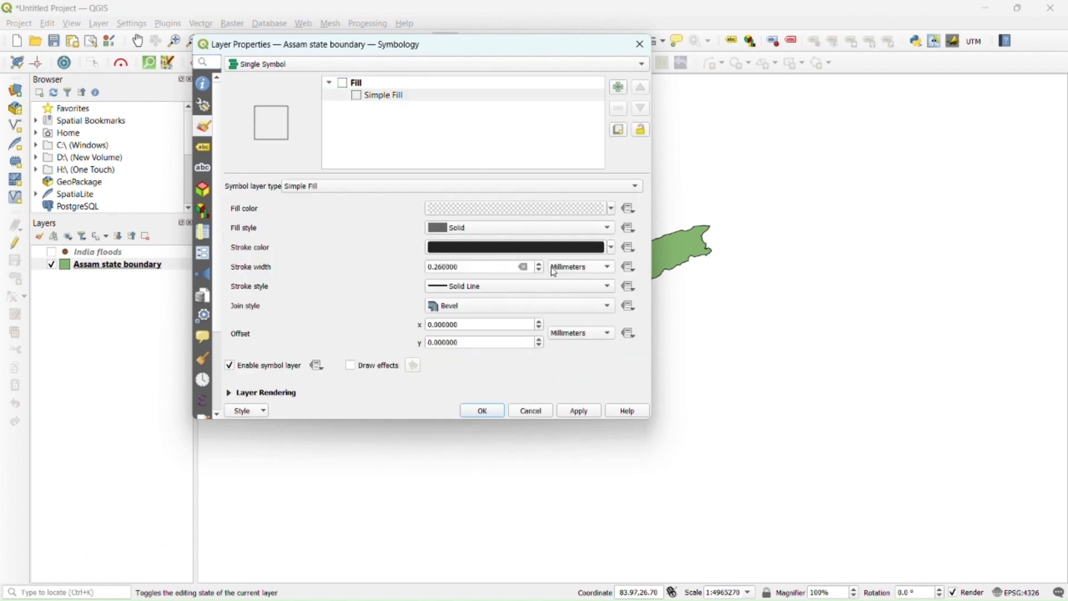
left_click(541, 265)
left_click(541, 265)
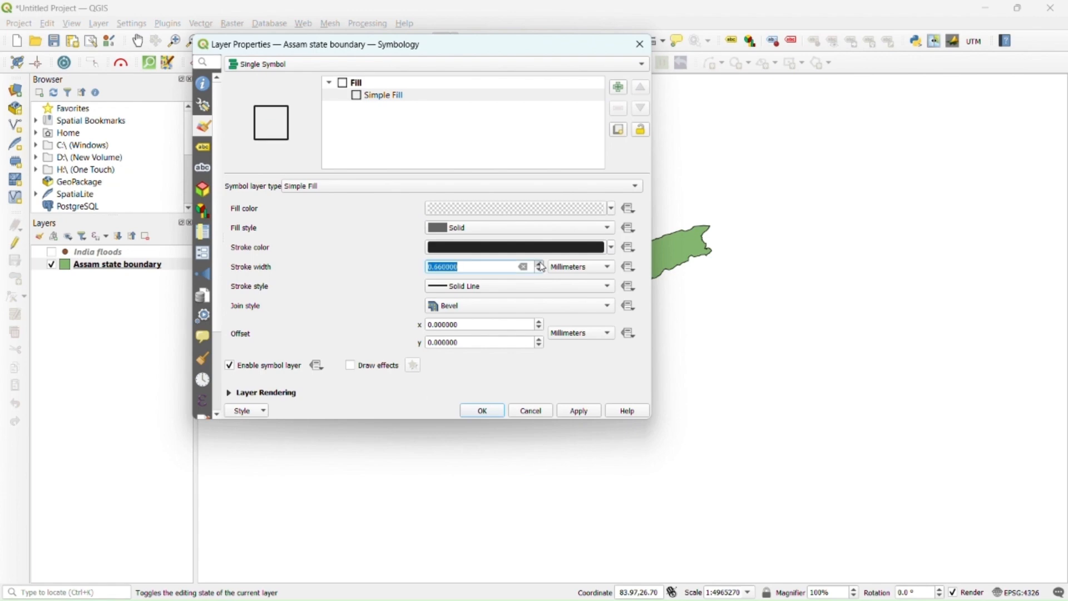
- Set the boundary's stroke color to yellow (#f6f223) and apply the symbology changes
left_click(609, 250)
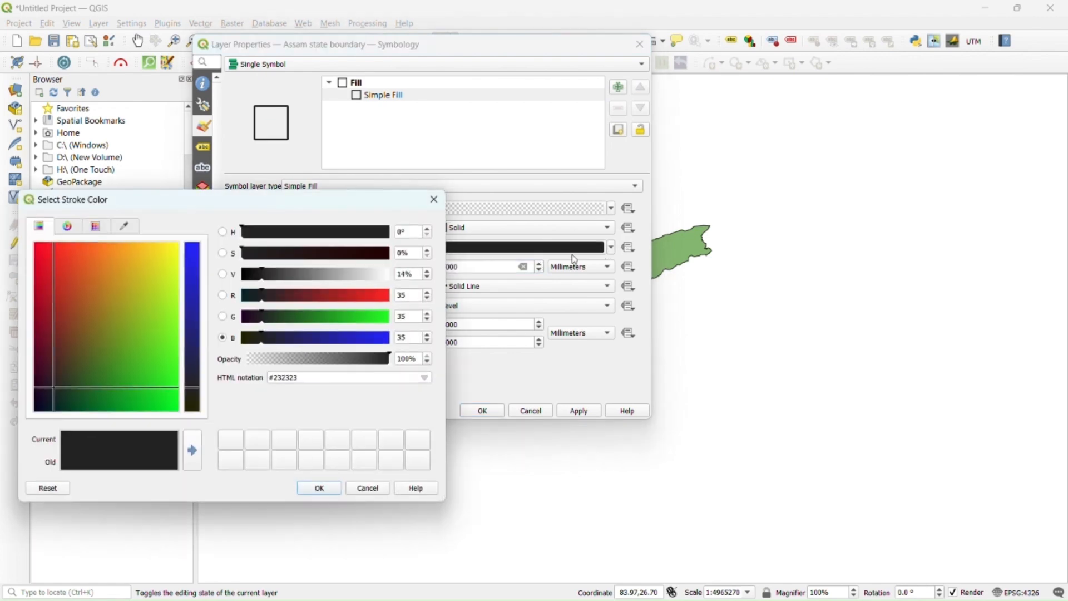
left_click(163, 259)
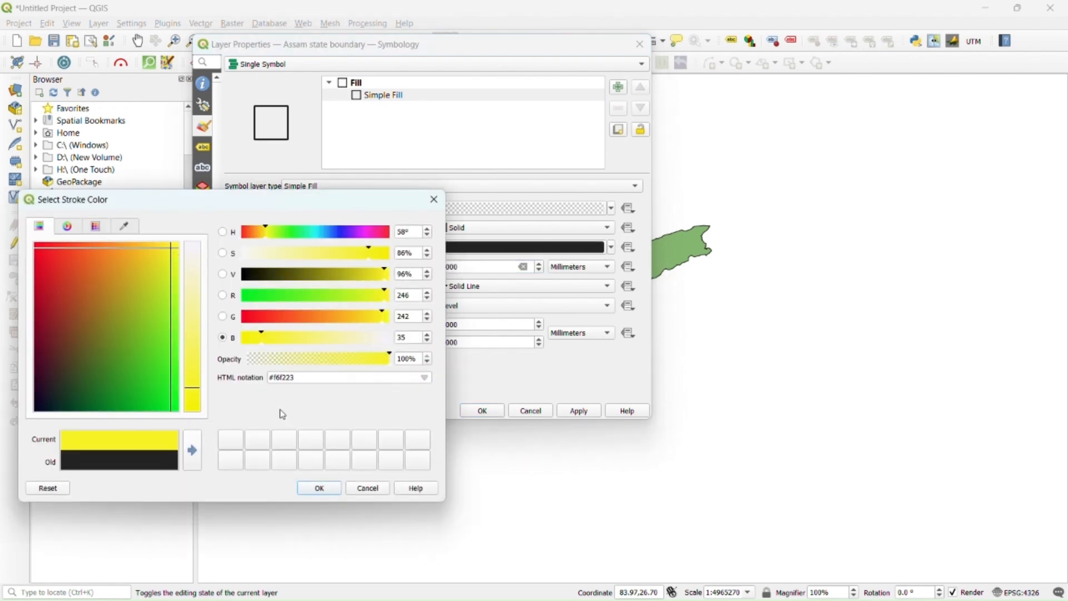
left_click(320, 488)
left_click(579, 411)
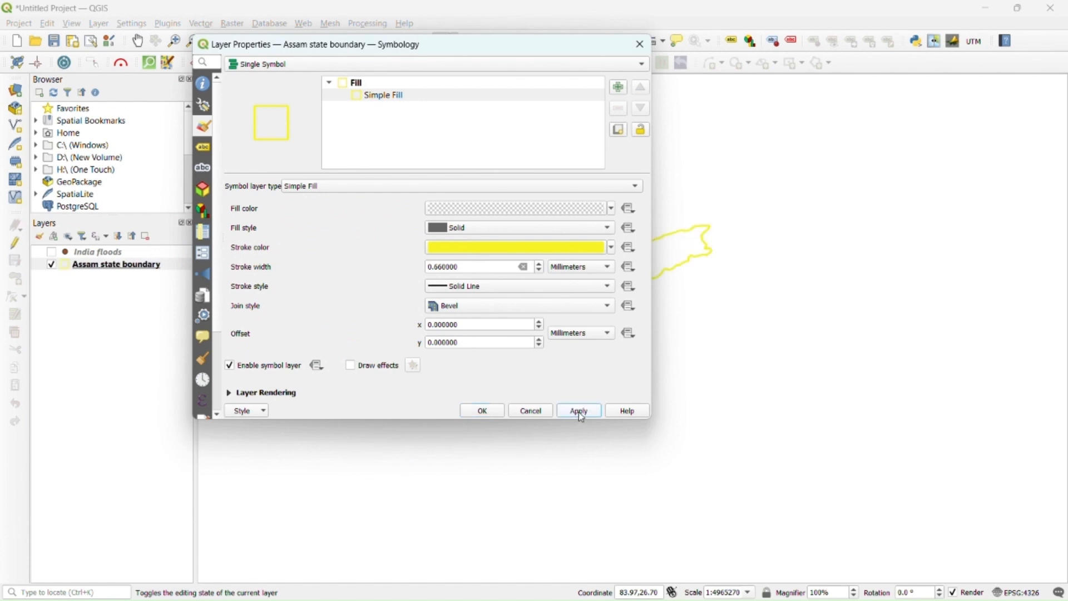
left_click(481, 410)
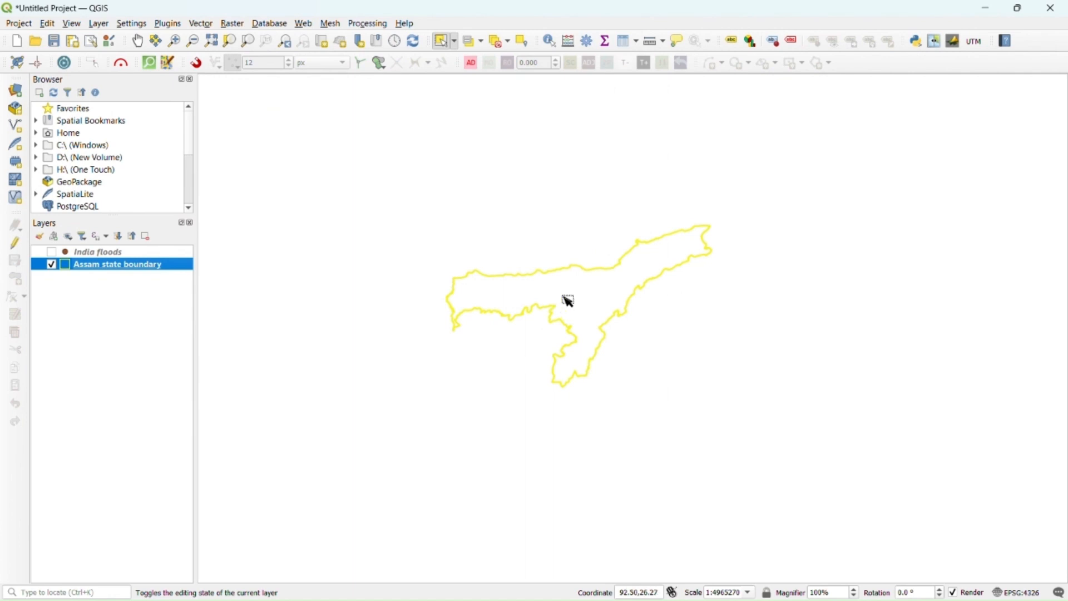
- Select the Assam polygon on the map and turn on the visibility of the India floods layer
left_click(580, 287)
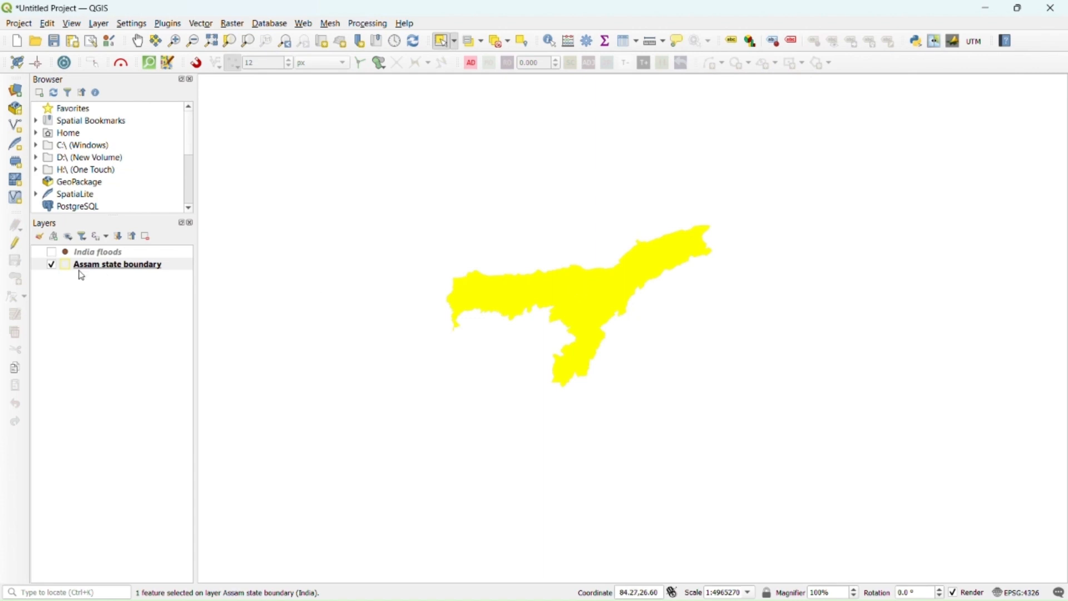
left_click(52, 257)
left_click(52, 254)
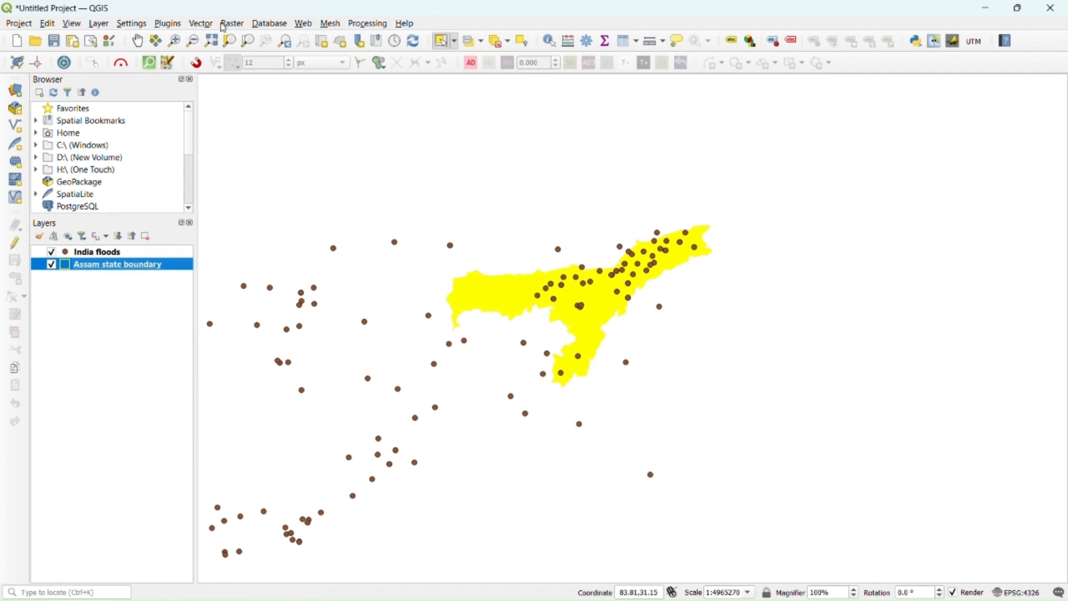
- Clip the India floods layer with the Assam state boundary as overlay, using only its selected features, to a temporary layer
left_click(202, 25)
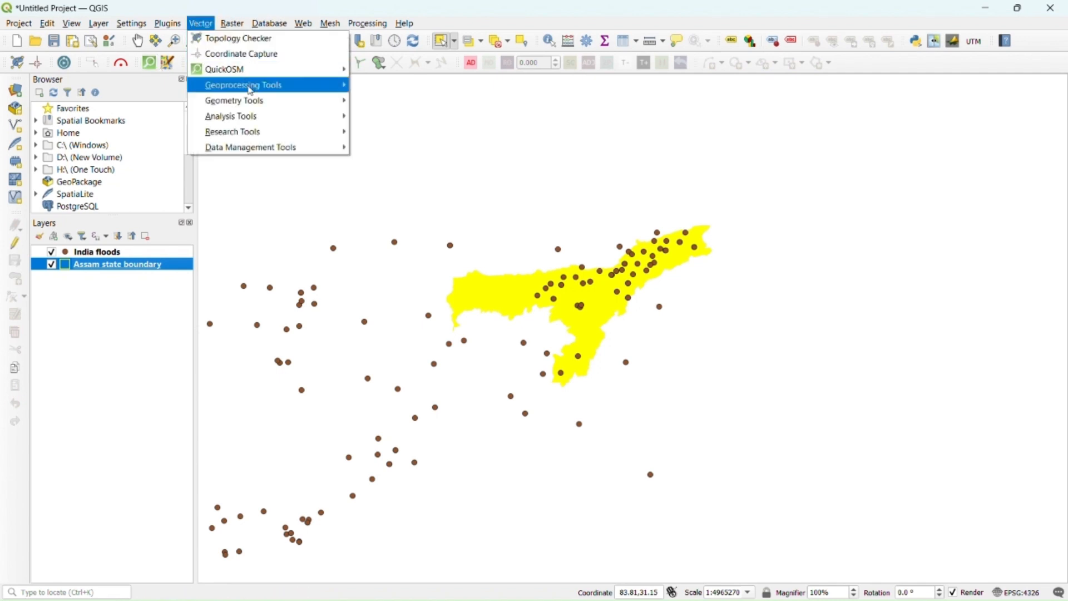
mouse_move(262, 88)
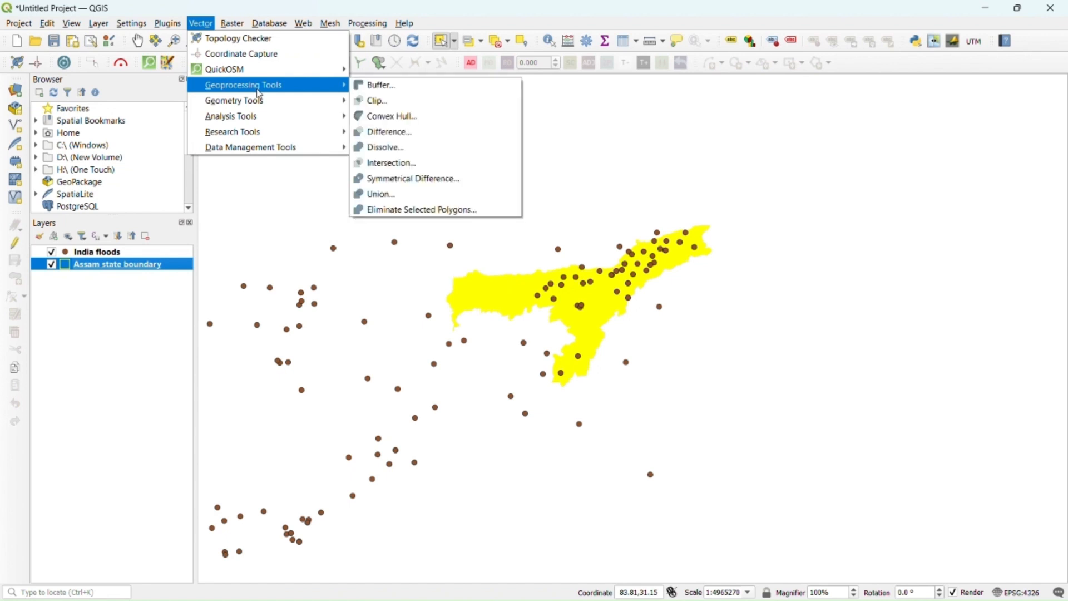
left_click(376, 101)
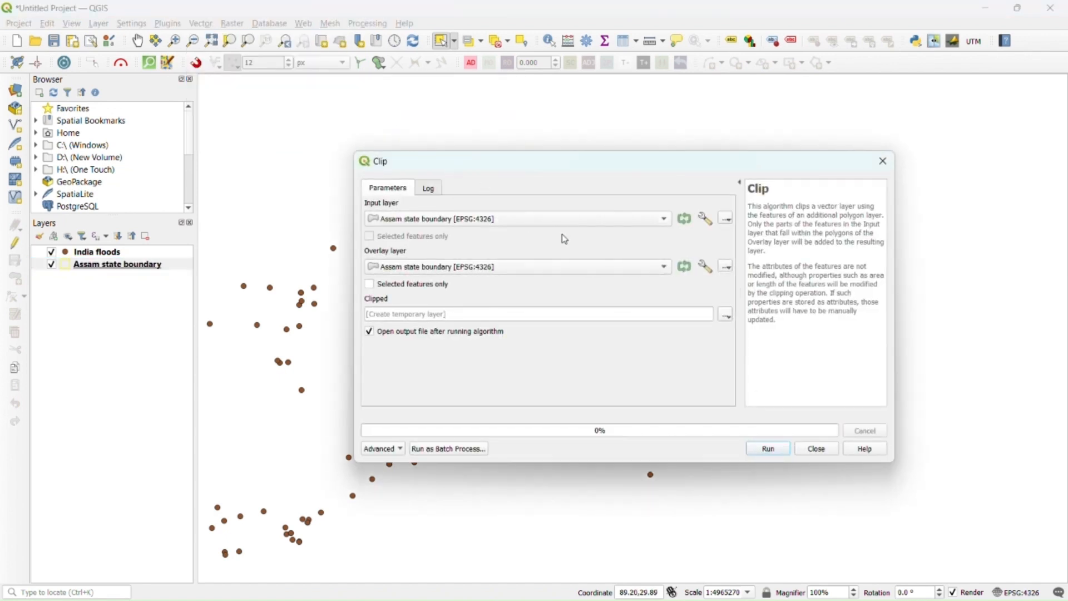
left_click(550, 218)
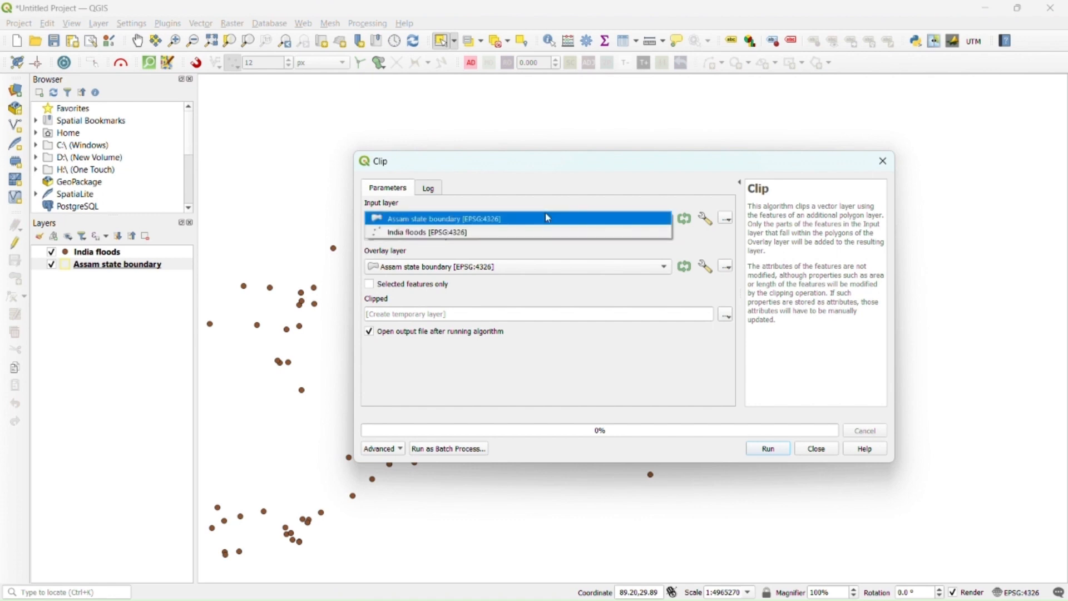
left_click(519, 234)
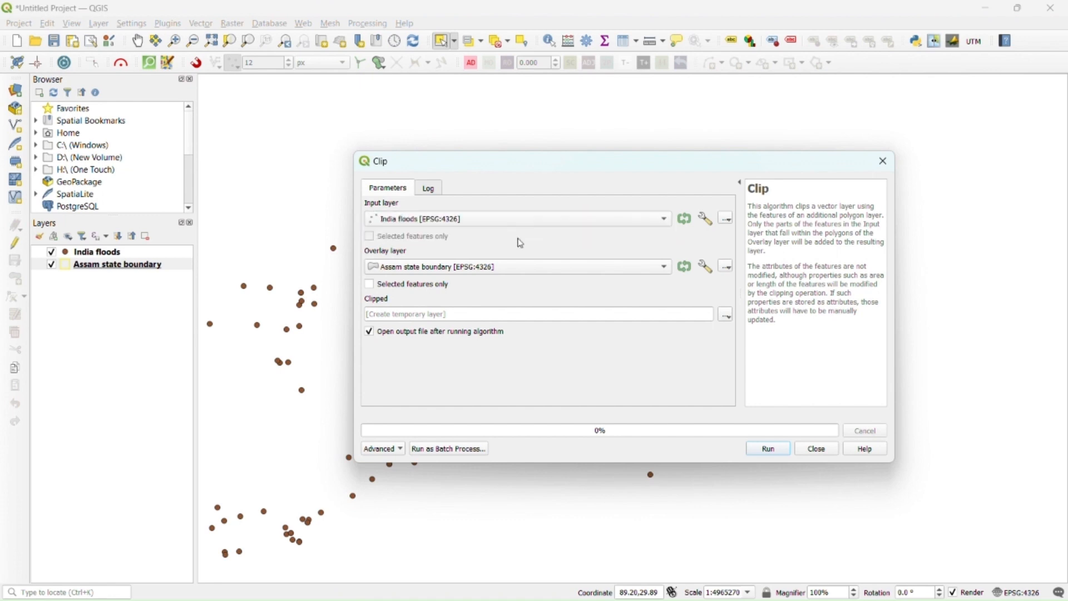
left_click(369, 285)
left_click(768, 449)
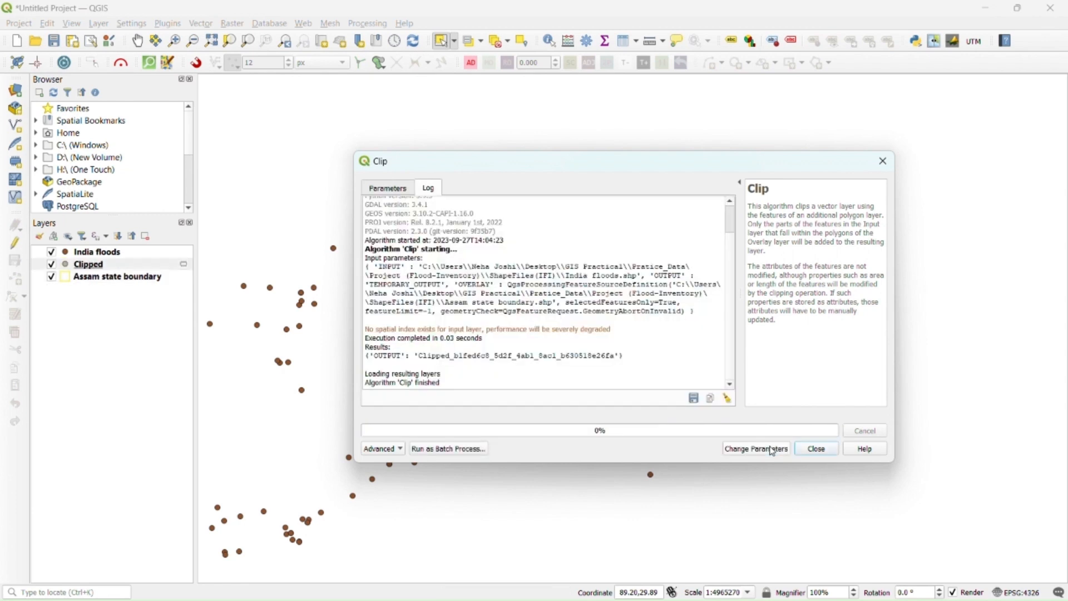
left_click(818, 449)
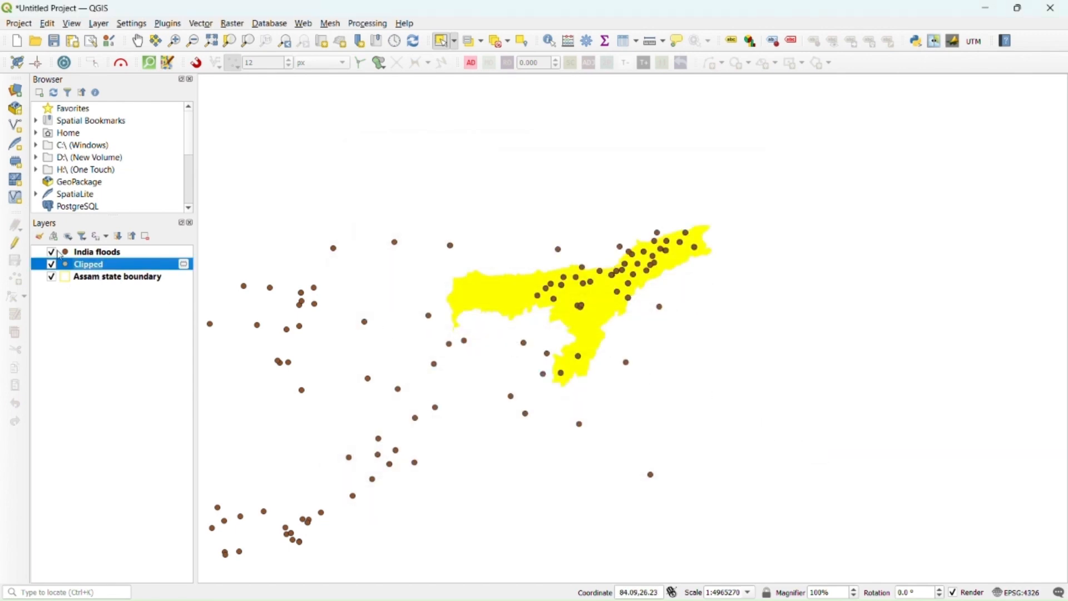
- Hide and remove the India floods layer from the project, and clear the selection of the Assam polygon
left_click(52, 255)
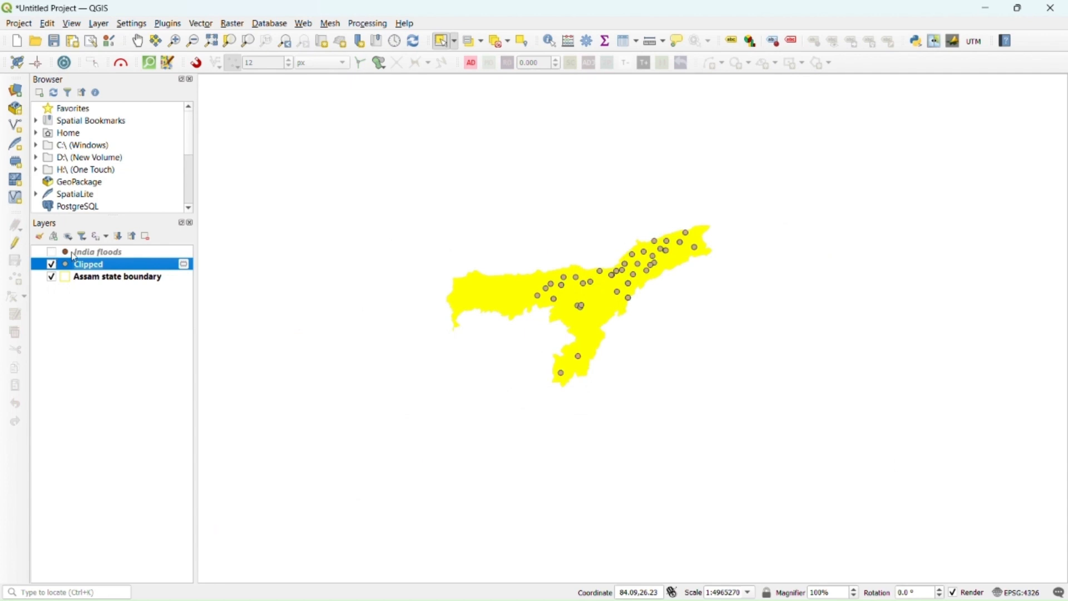
left_click(86, 253)
right_click(84, 251)
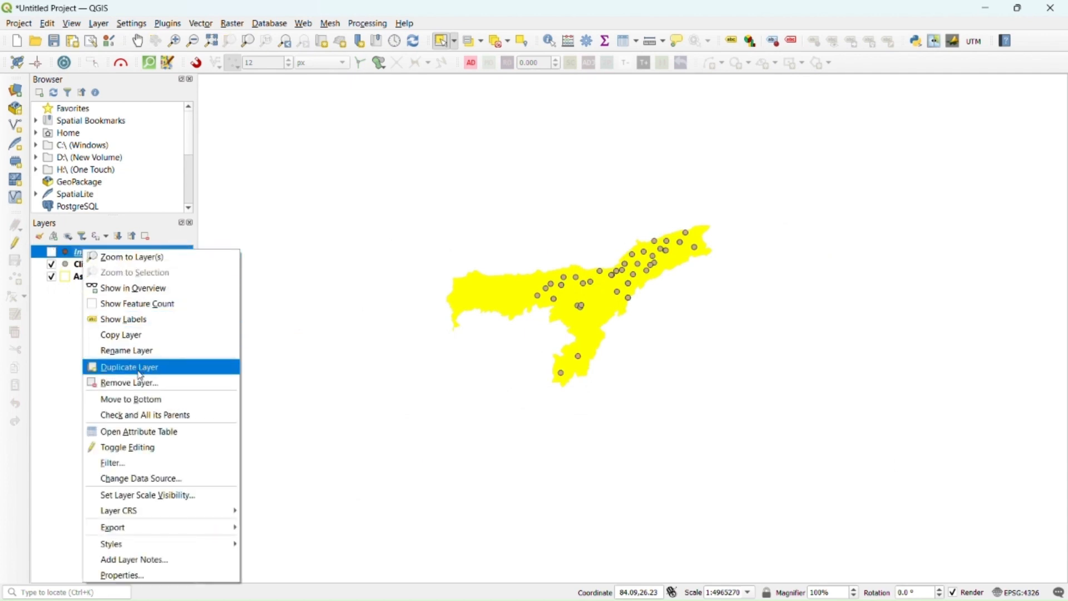
left_click(139, 388)
left_click(531, 321)
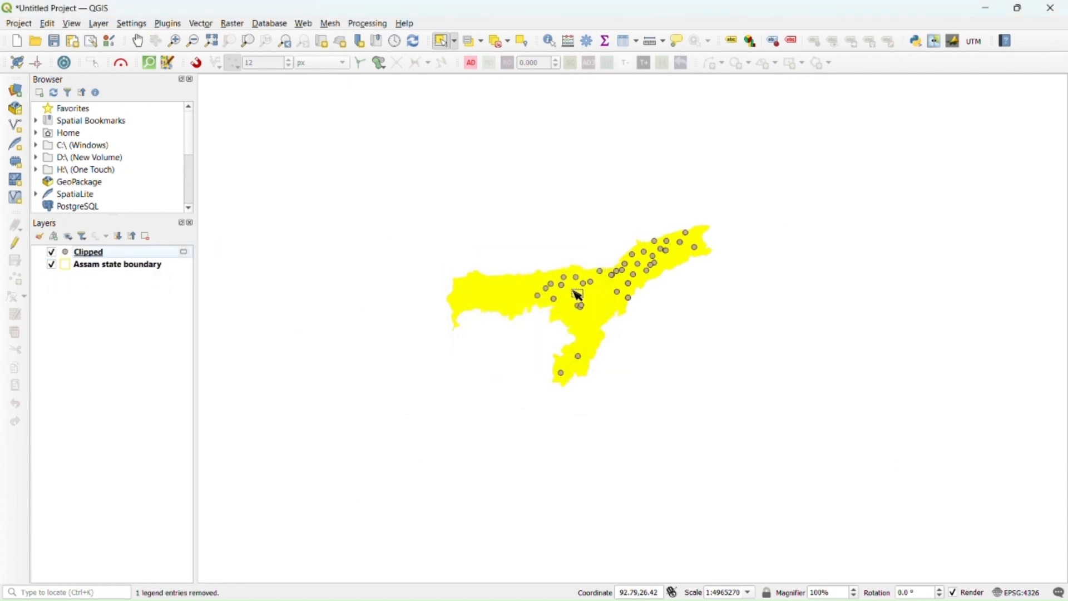
scroll(573, 295, "up", 3)
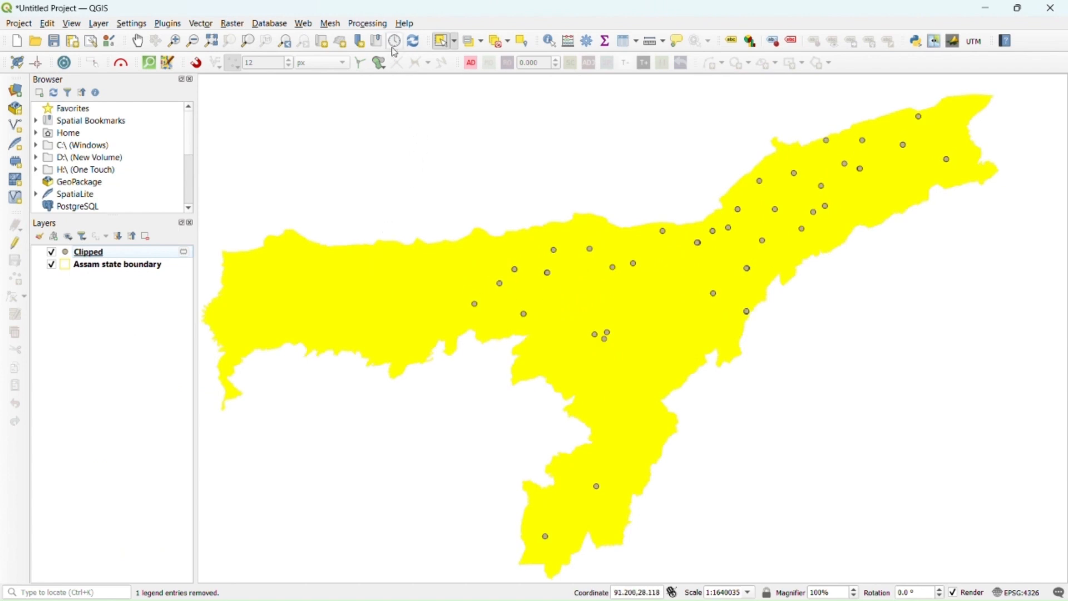
left_click(417, 47)
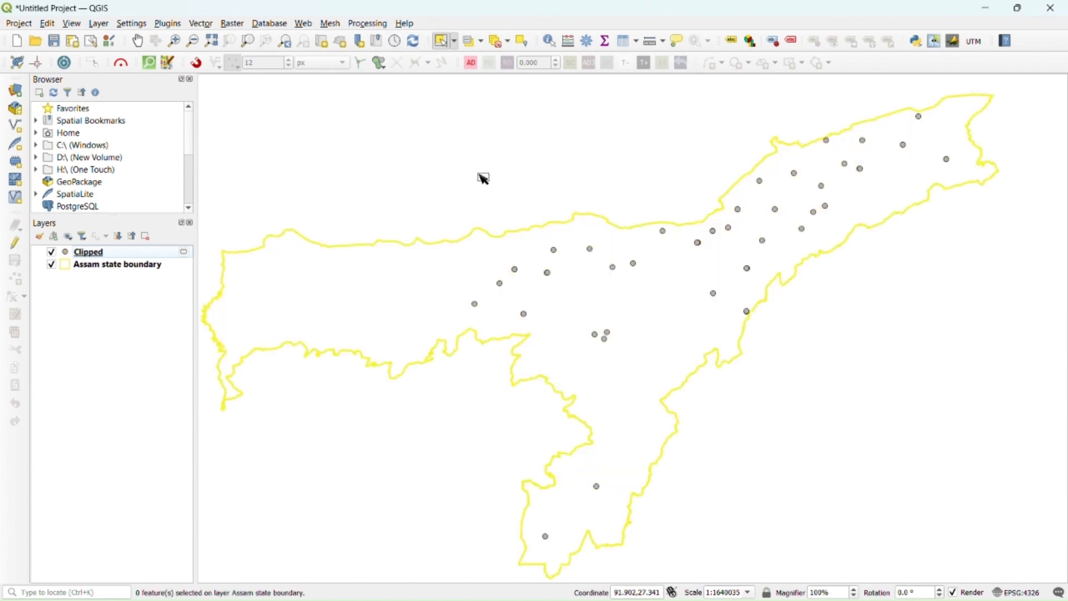
- Start making the Clipped layer permanent as an ESRI Shapefile named Assam floods in the ShapeFiles(IFI) folder
left_click(98, 254)
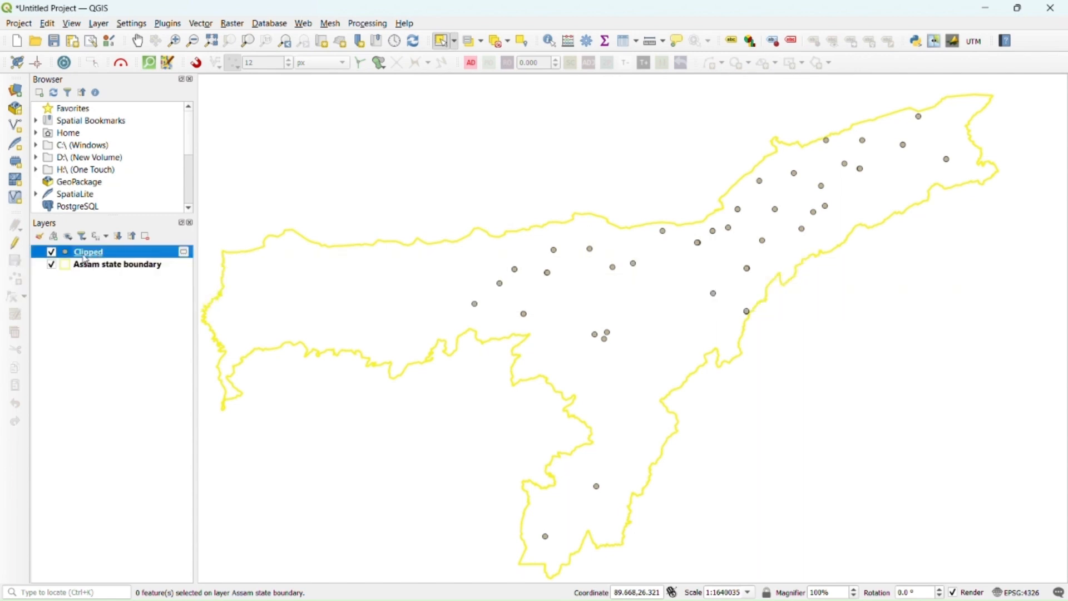
right_click(85, 256)
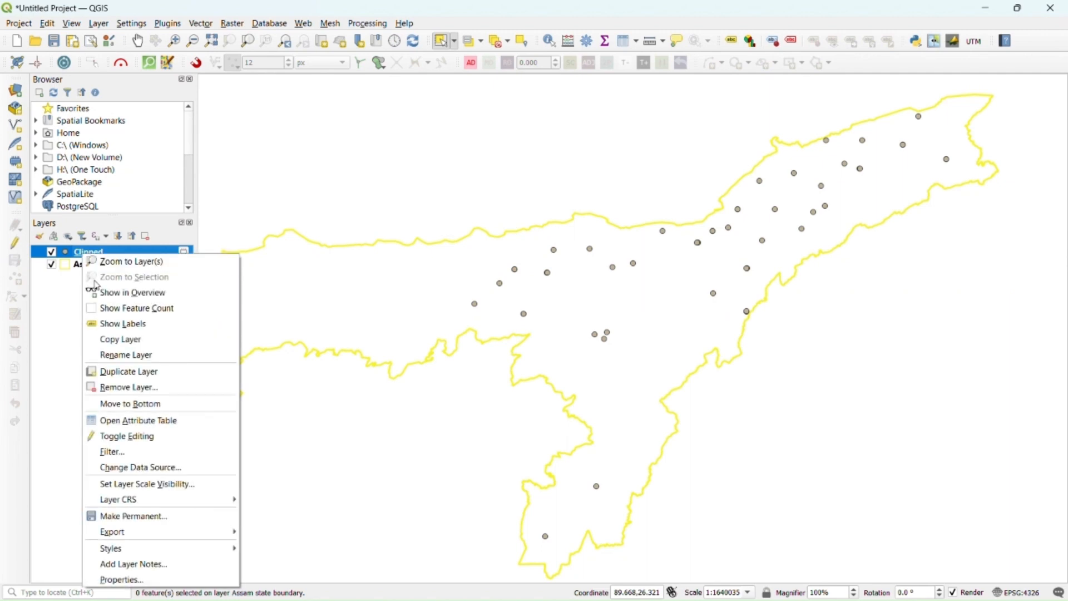
left_click(149, 517)
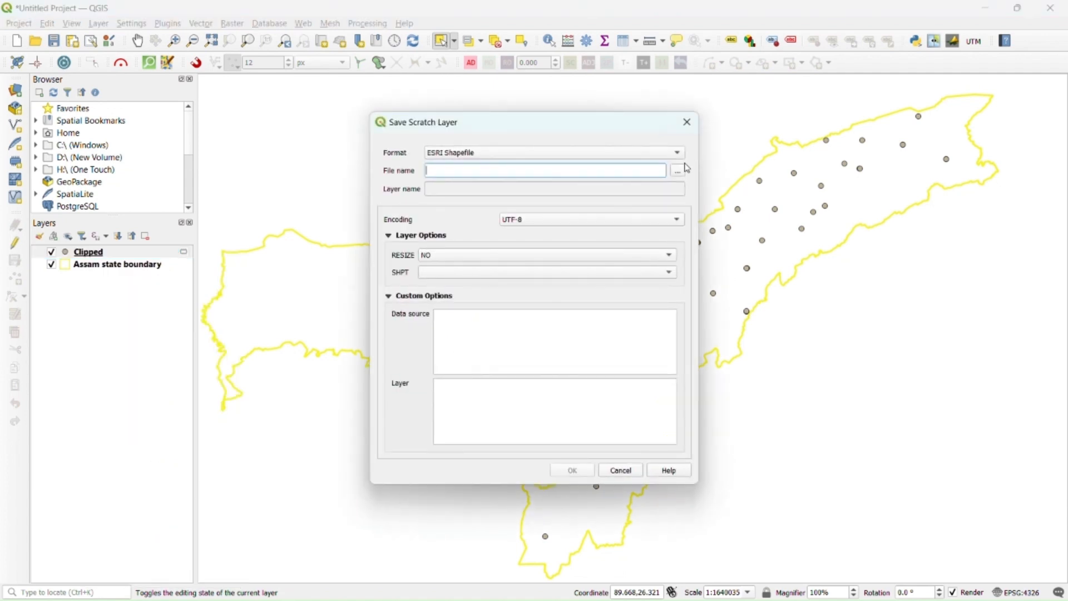
left_click(678, 172)
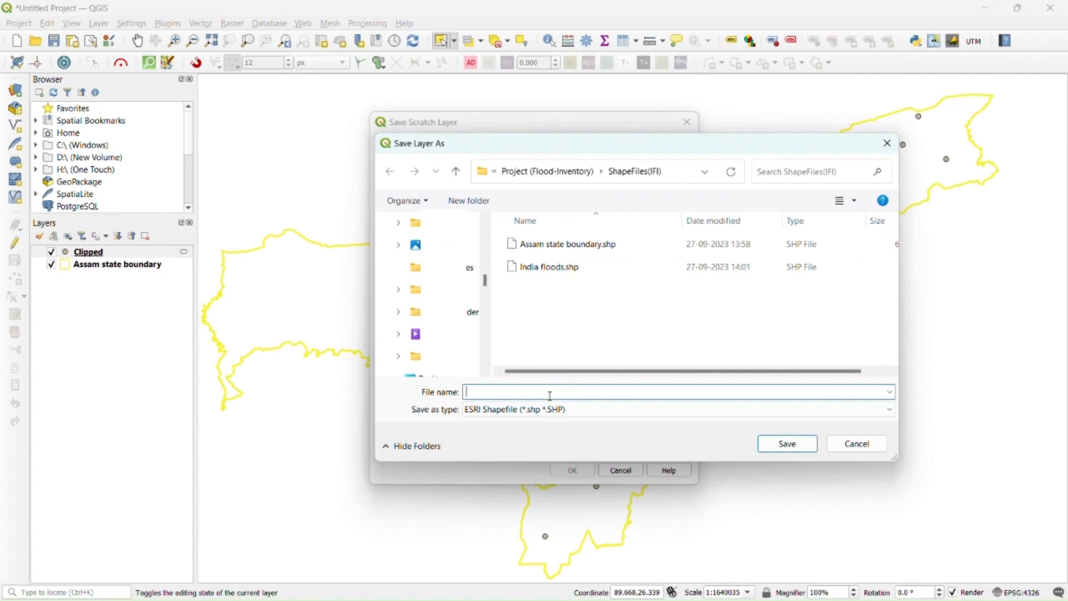
type("Assa")
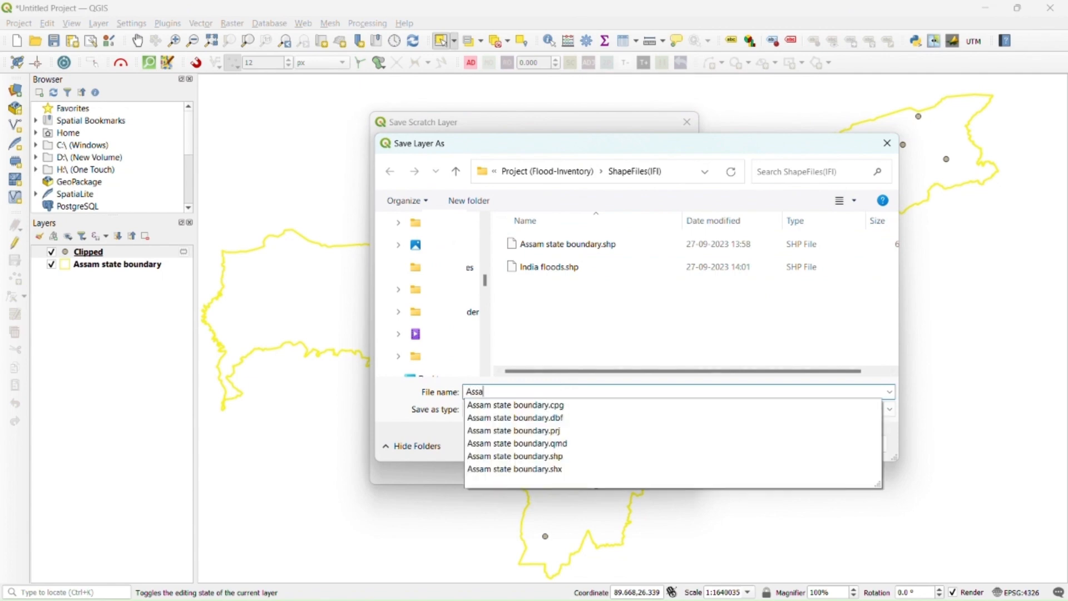
type("m floods")
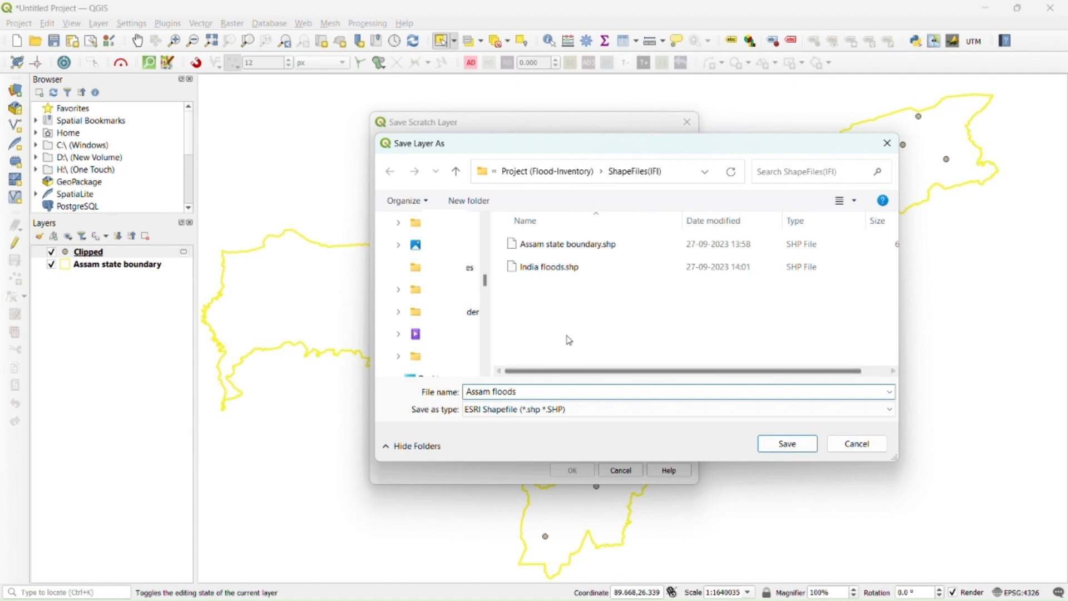
left_click(794, 451)
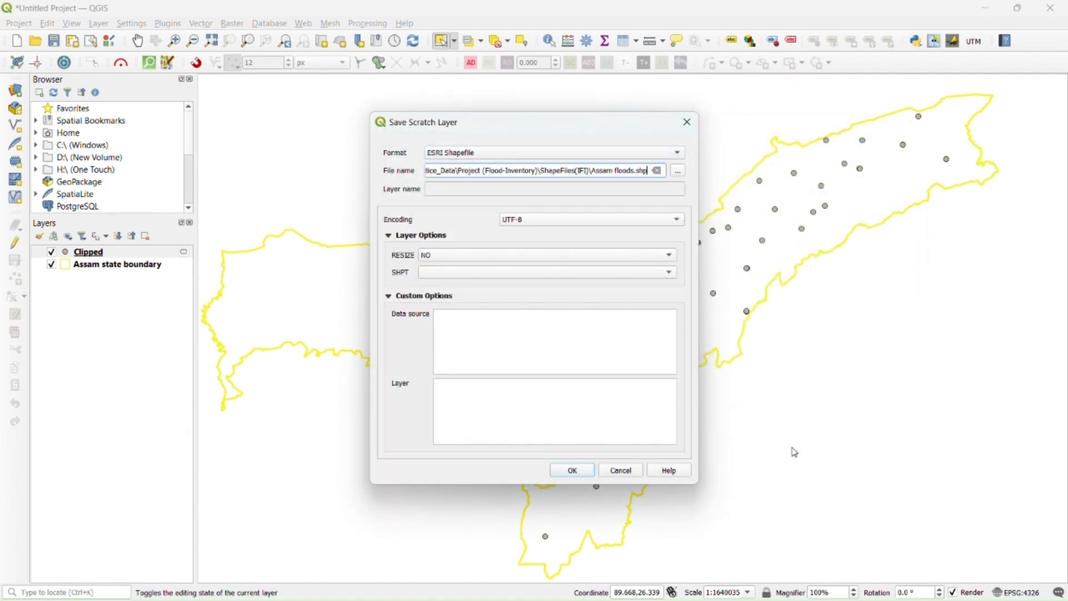
- Set the shapefile's SHPT geometry type to MULTIPOINT and save the scratch layer
left_click(496, 276)
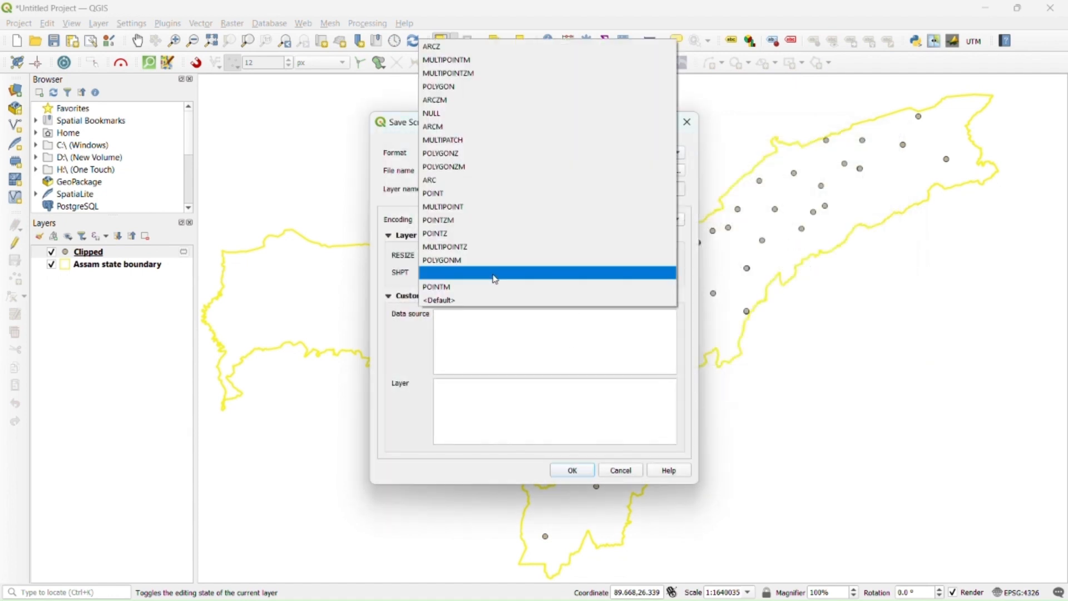
left_click(504, 206)
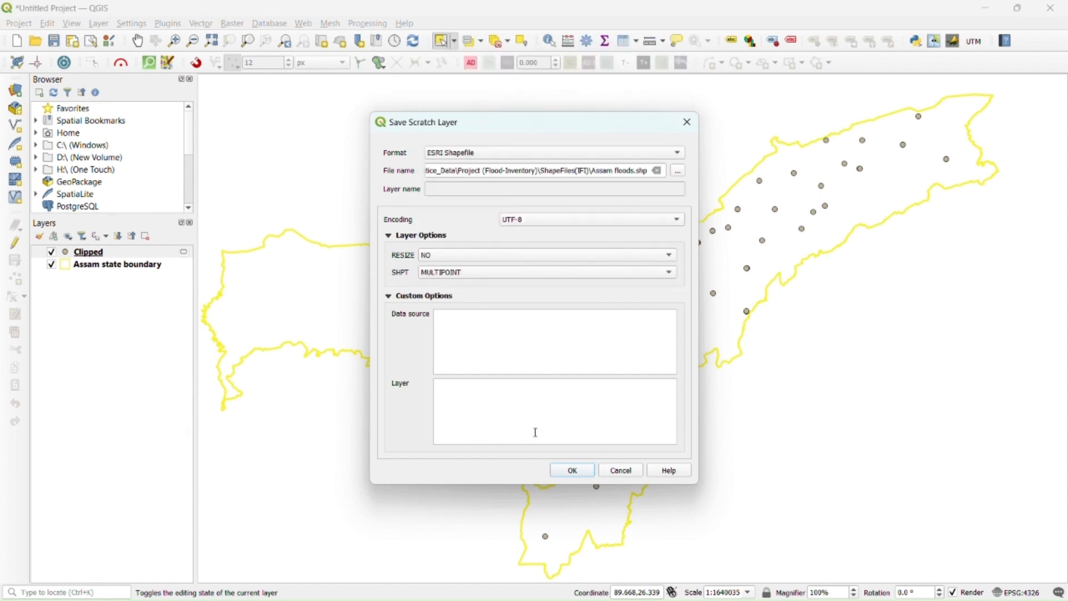
left_click(389, 296)
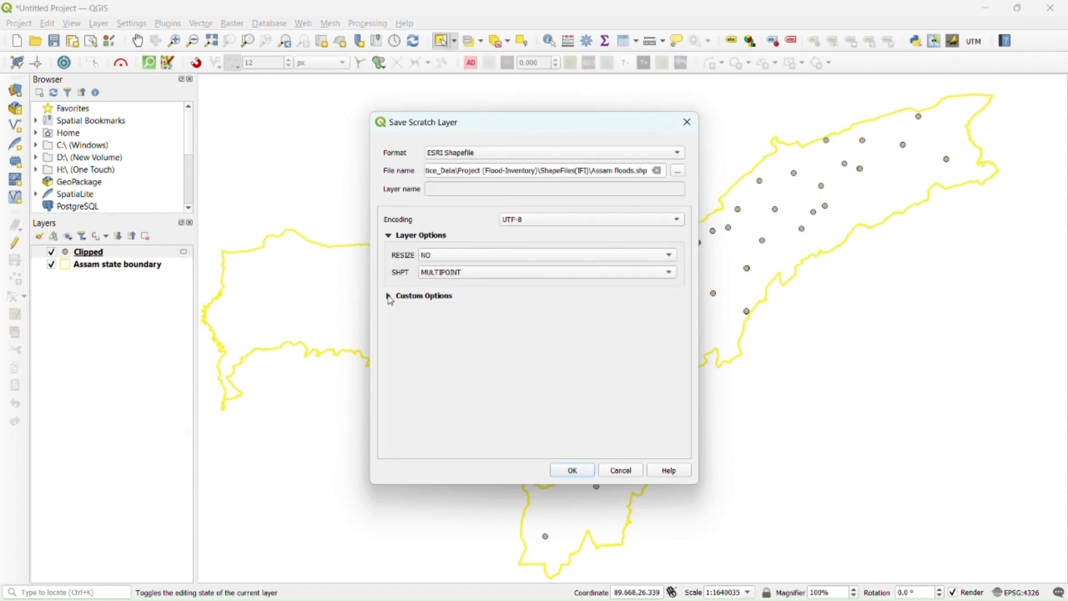
left_click(573, 471)
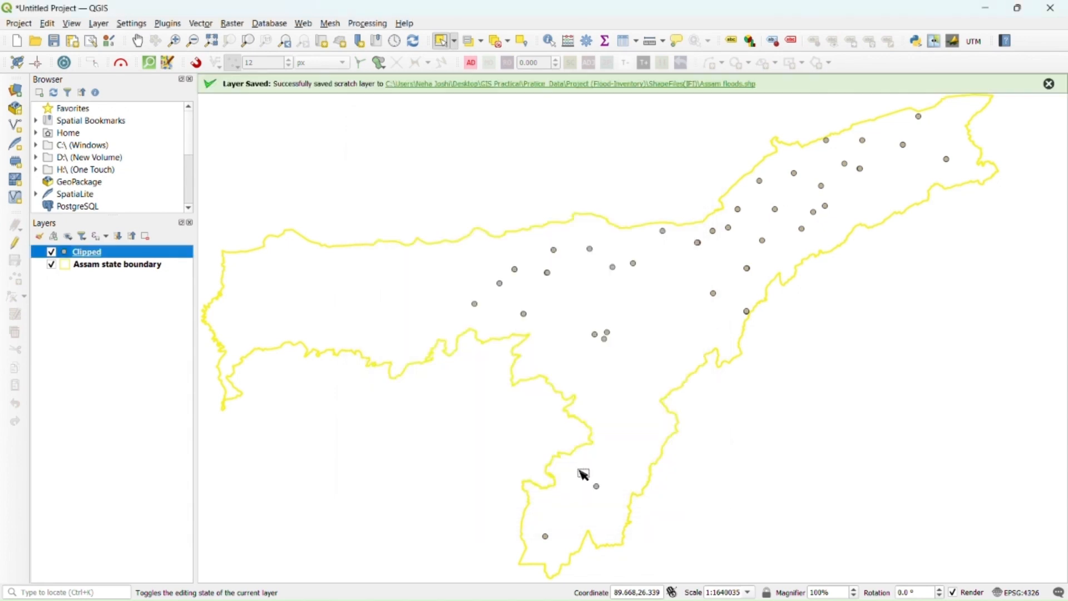
- Rename the Clipped layer to Assam floods
right_click(82, 253)
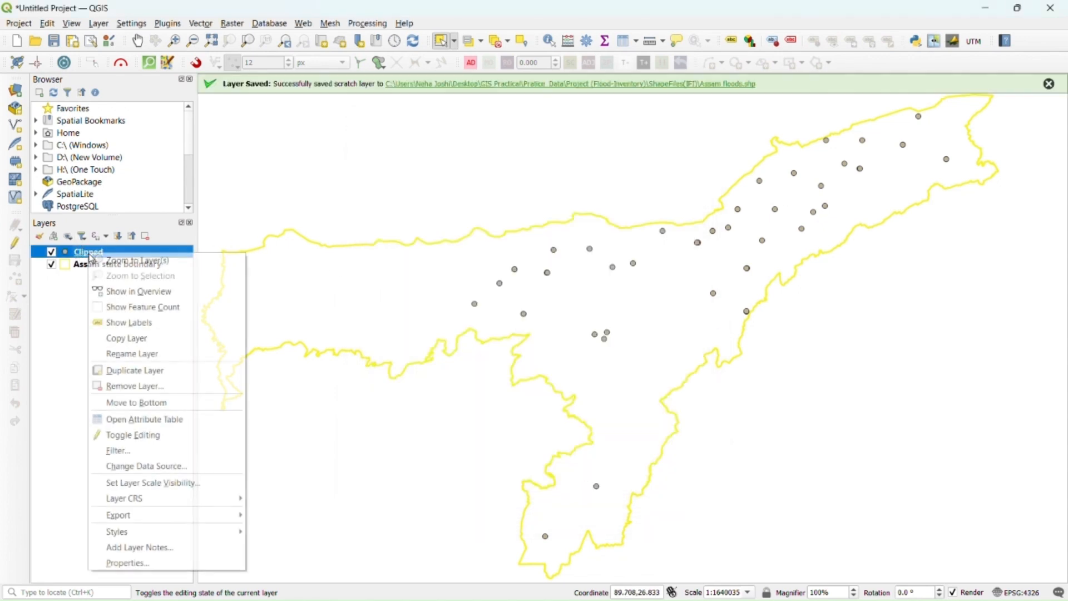
left_click(160, 354)
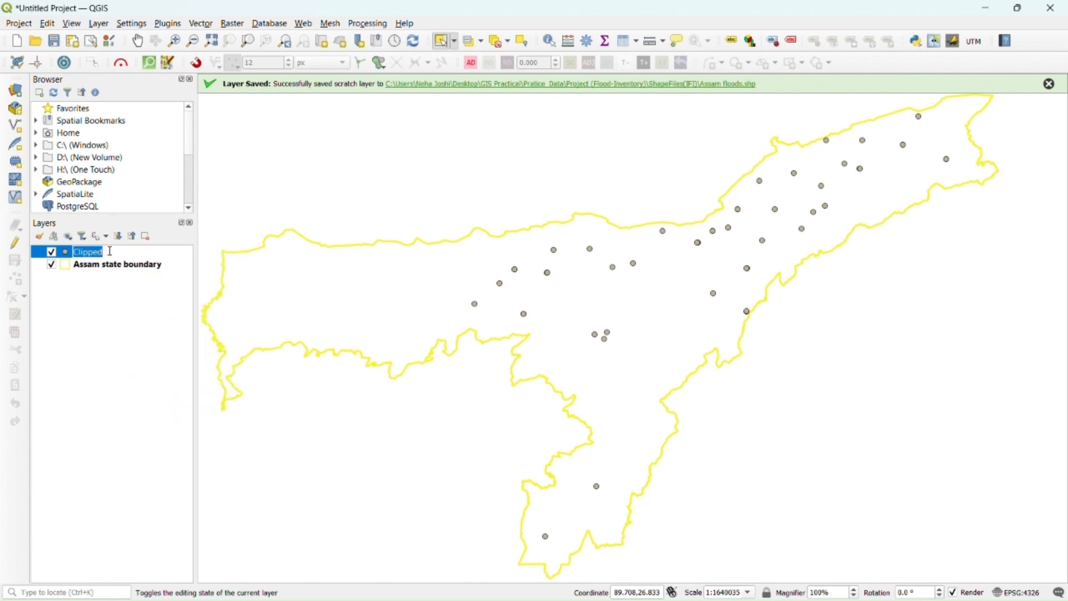
type("Assam floods")
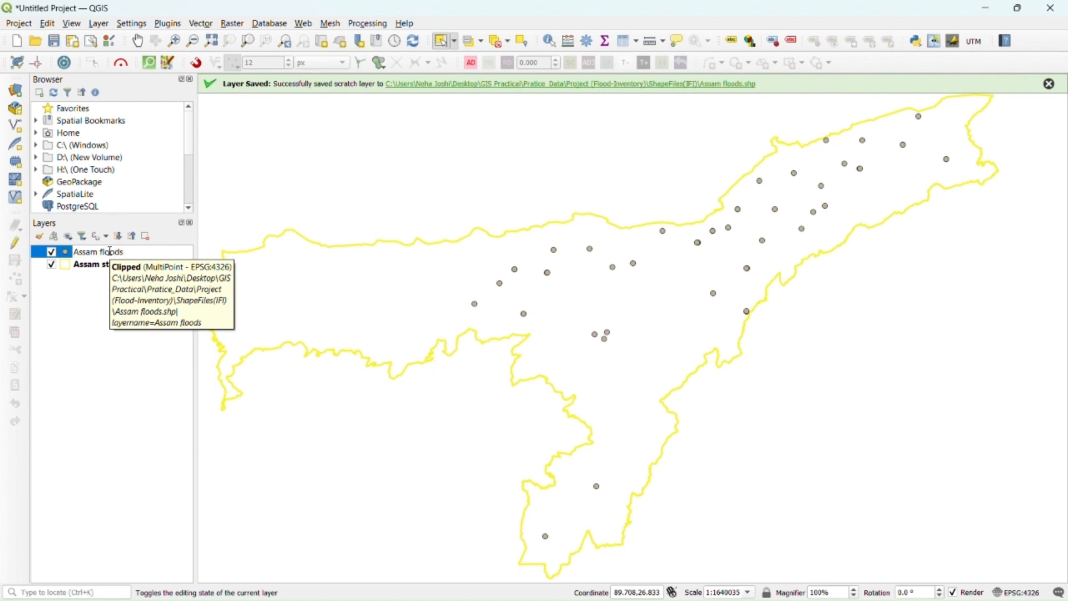
key("Return")
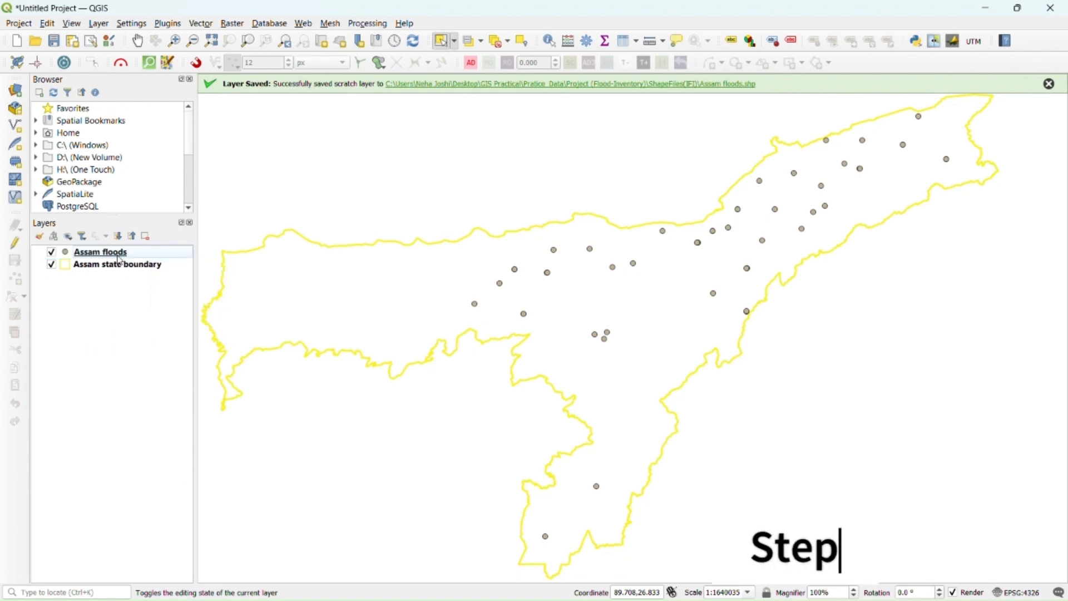
- Change the Assam floods layer's symbology to Graduated, using the Human fata field as the value
right_click(136, 253)
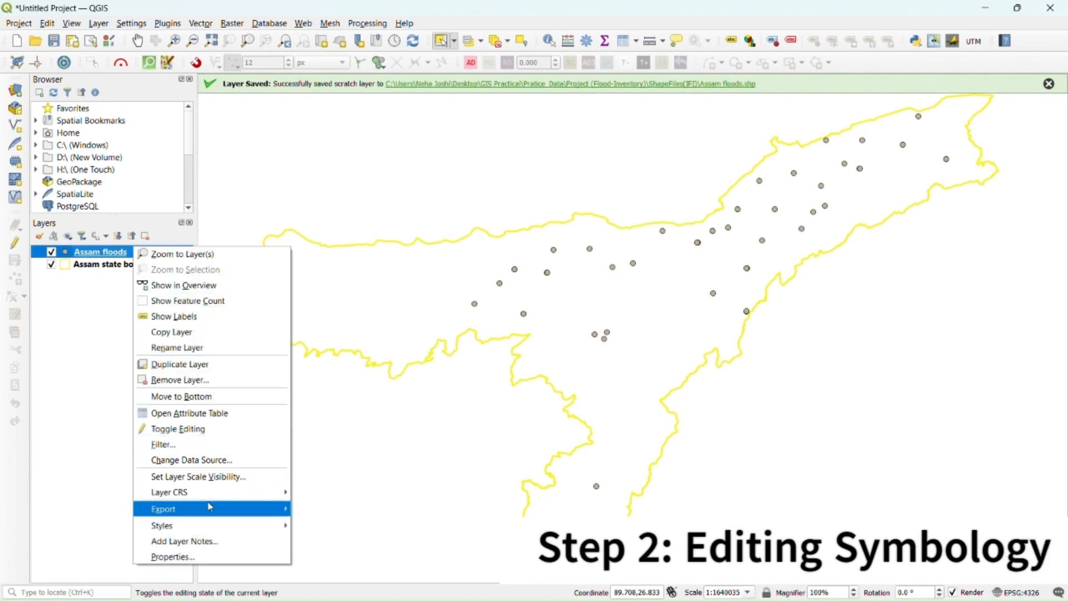
left_click(200, 558)
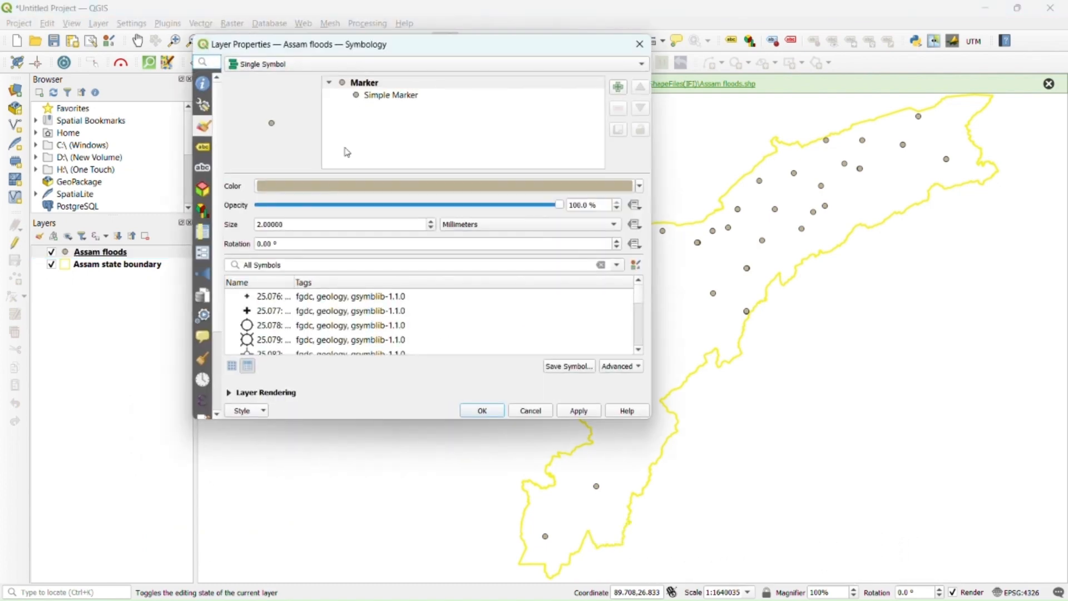
left_click(333, 65)
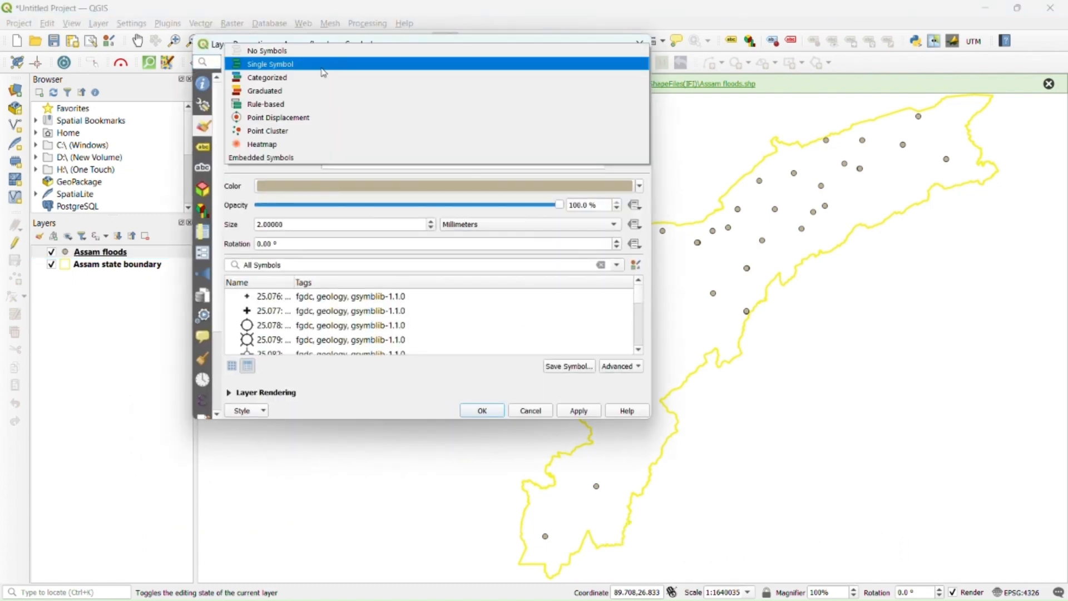
left_click(307, 94)
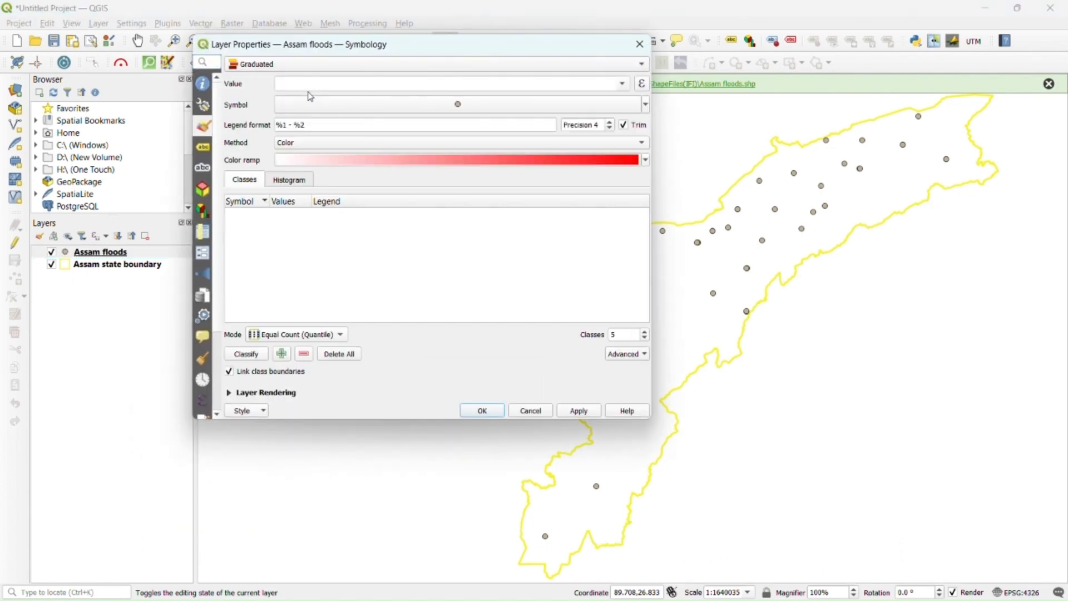
left_click(623, 83)
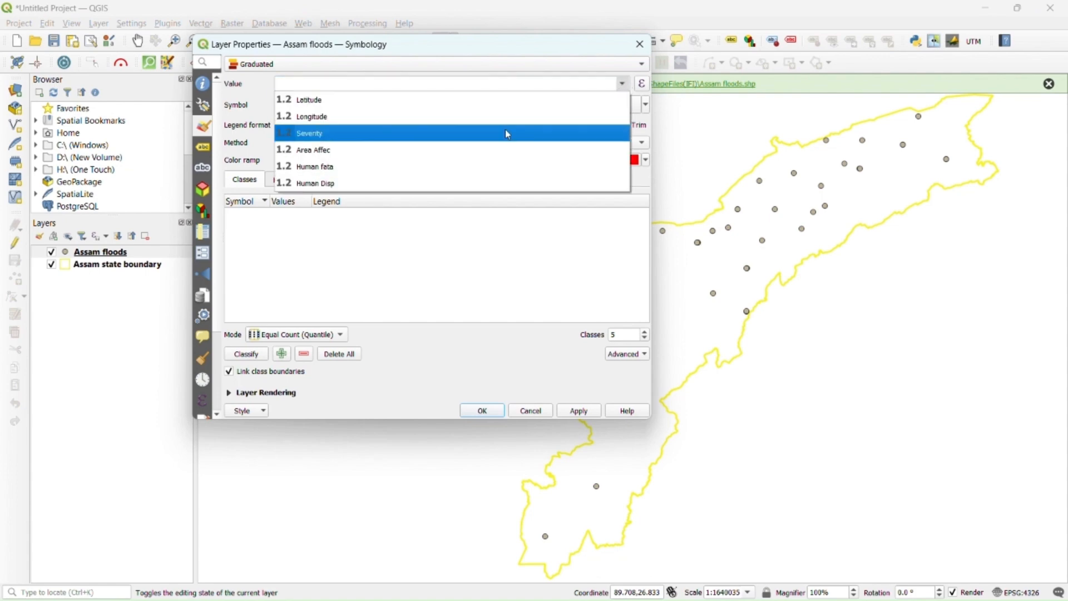
left_click(374, 170)
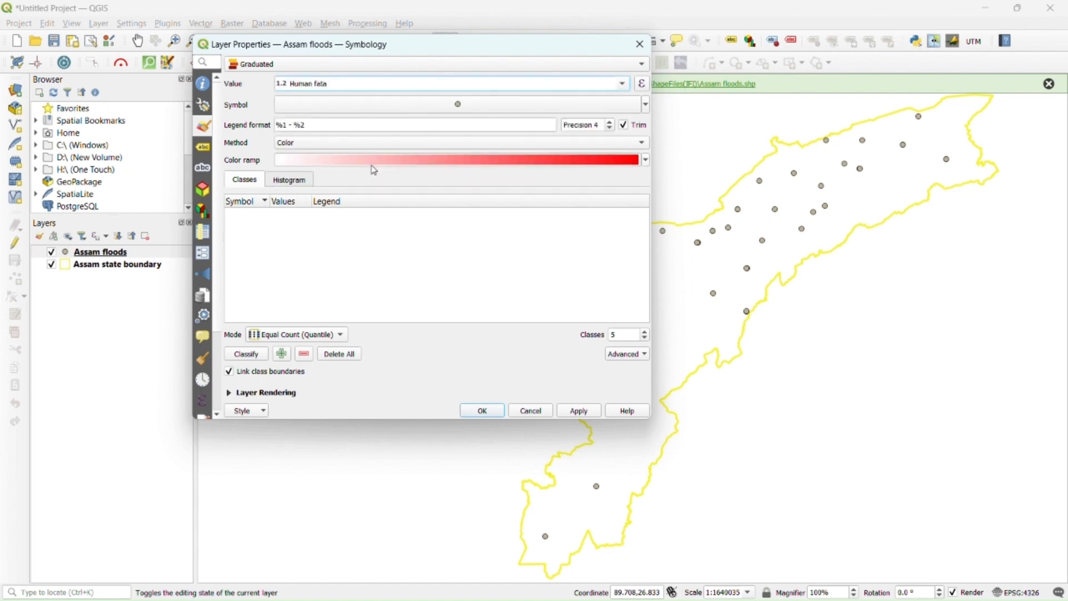
- Classify the Human fata values in Equal Interval mode with 4 classes
left_click(282, 337)
left_click(299, 352)
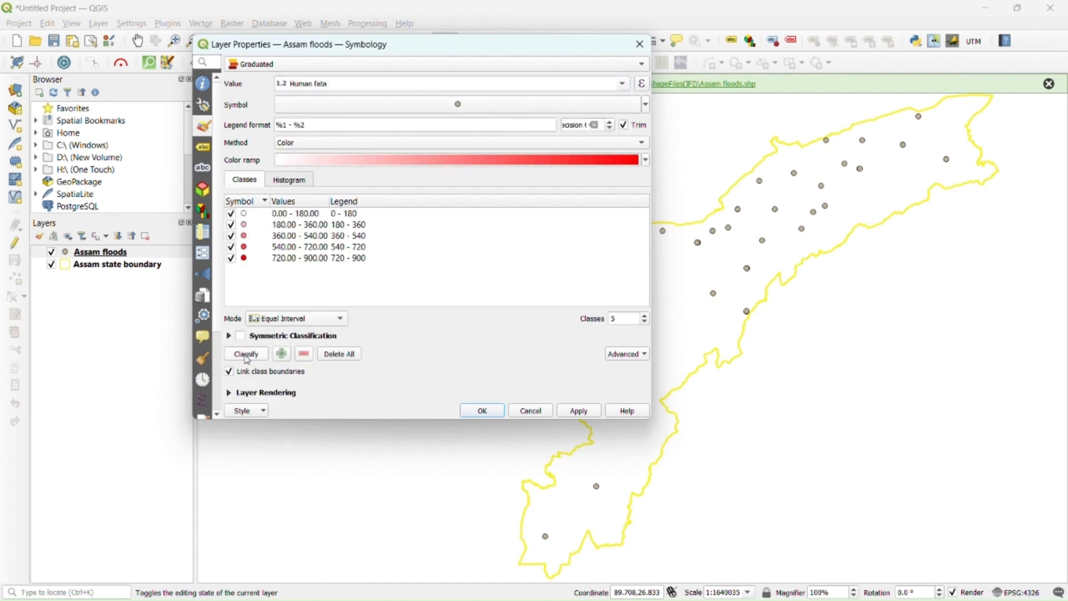
left_click(644, 322)
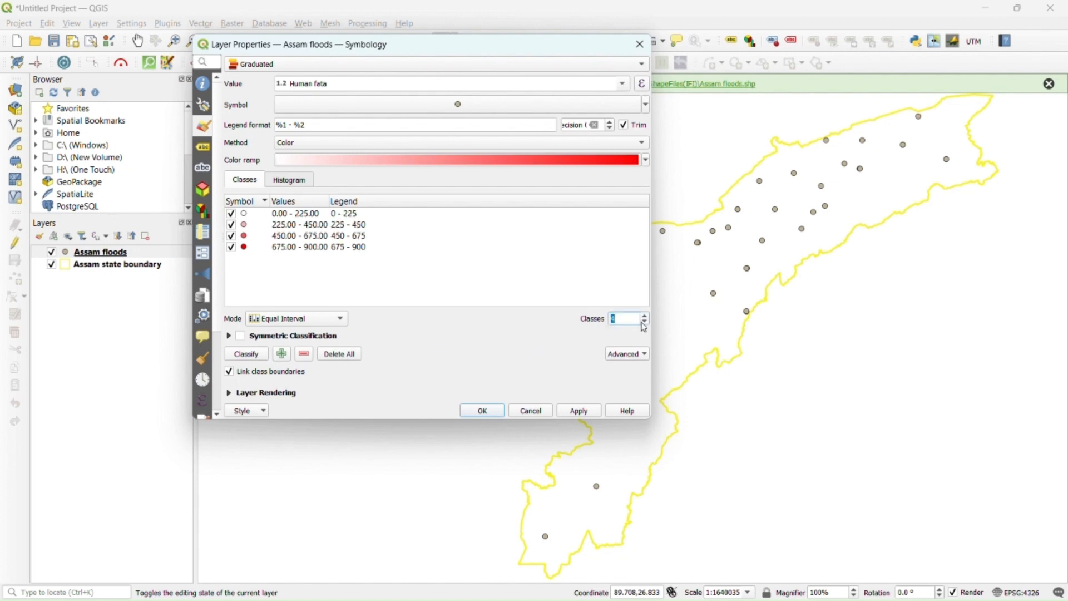
- Apply the Spectral color ramp to the Assam floods classes and give the simple marker a transparent fill
left_click(645, 160)
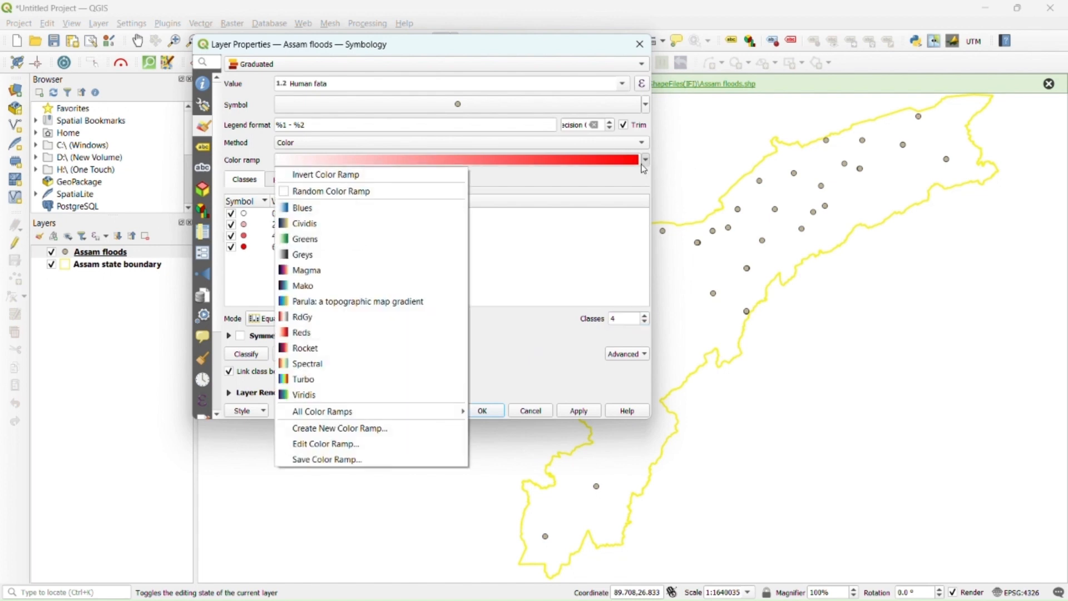
left_click(342, 365)
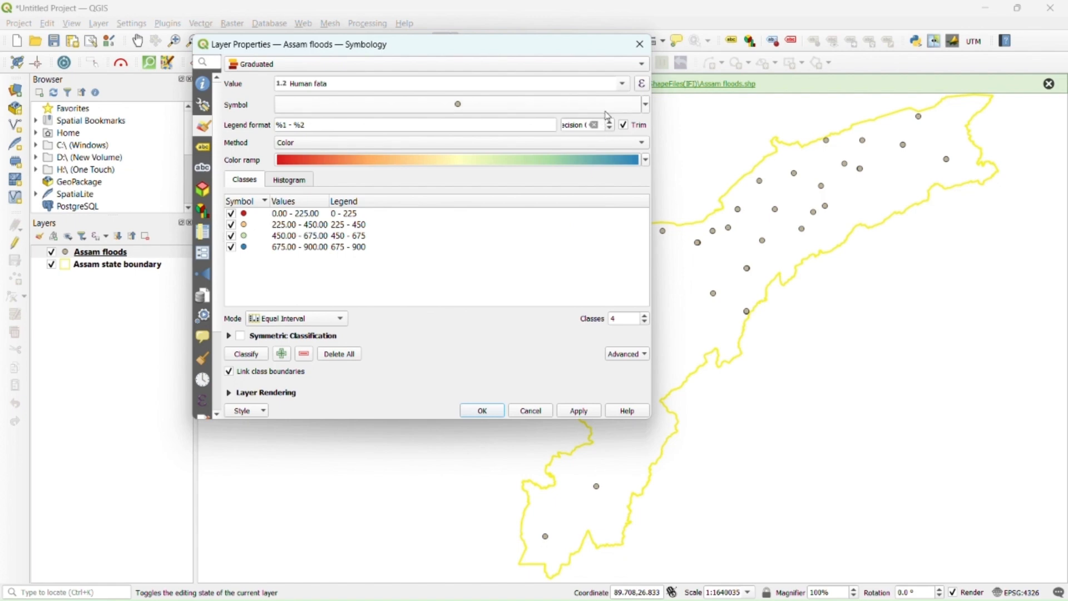
left_click(645, 105)
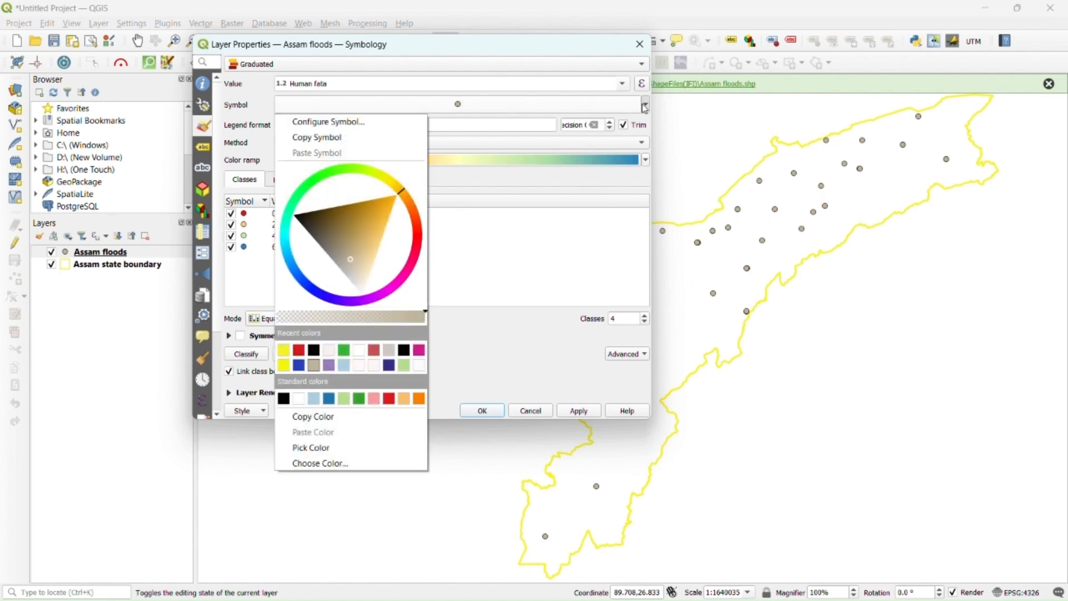
left_click(370, 122)
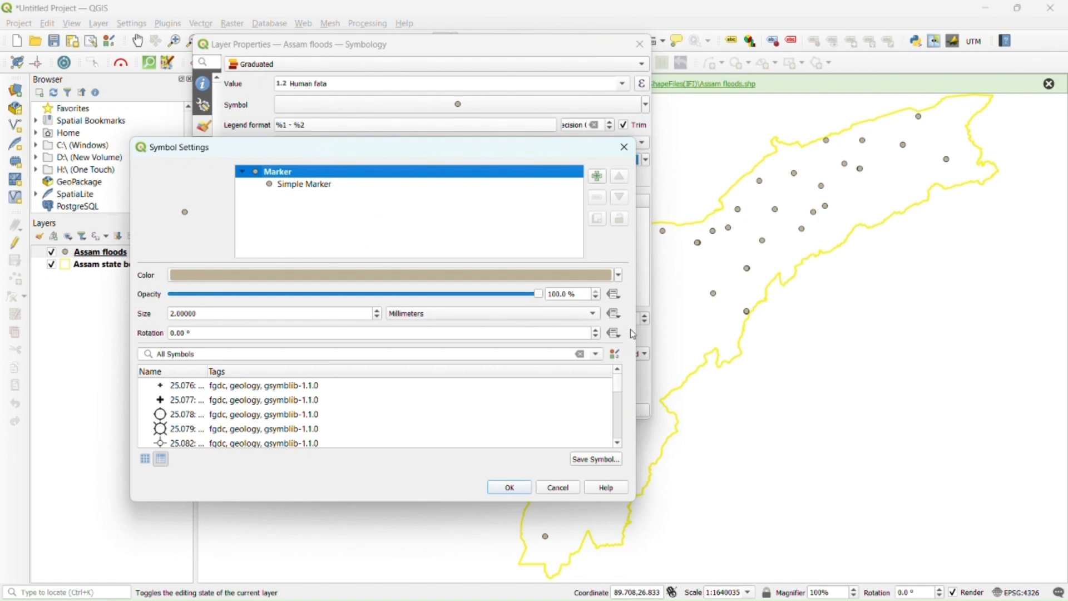
left_click(619, 276)
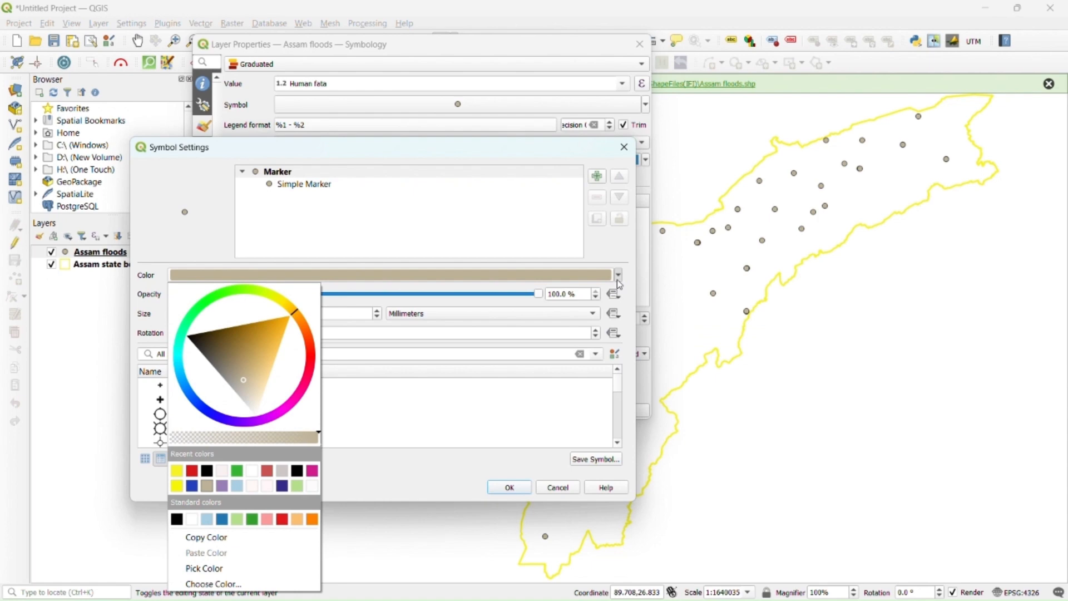
left_click(311, 184)
left_click(311, 184)
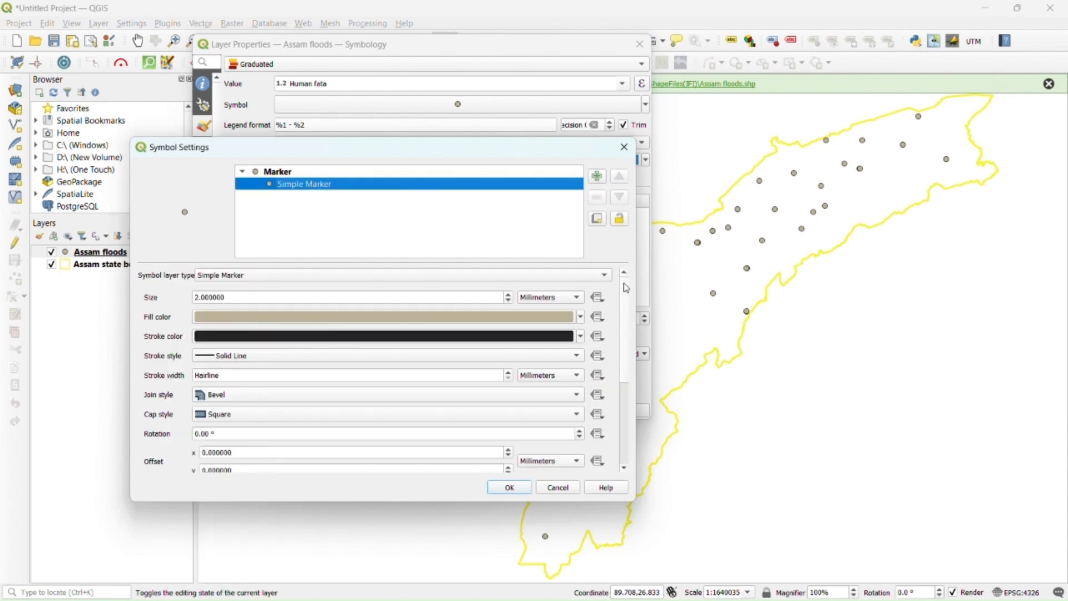
left_click(604, 276)
left_click(605, 277)
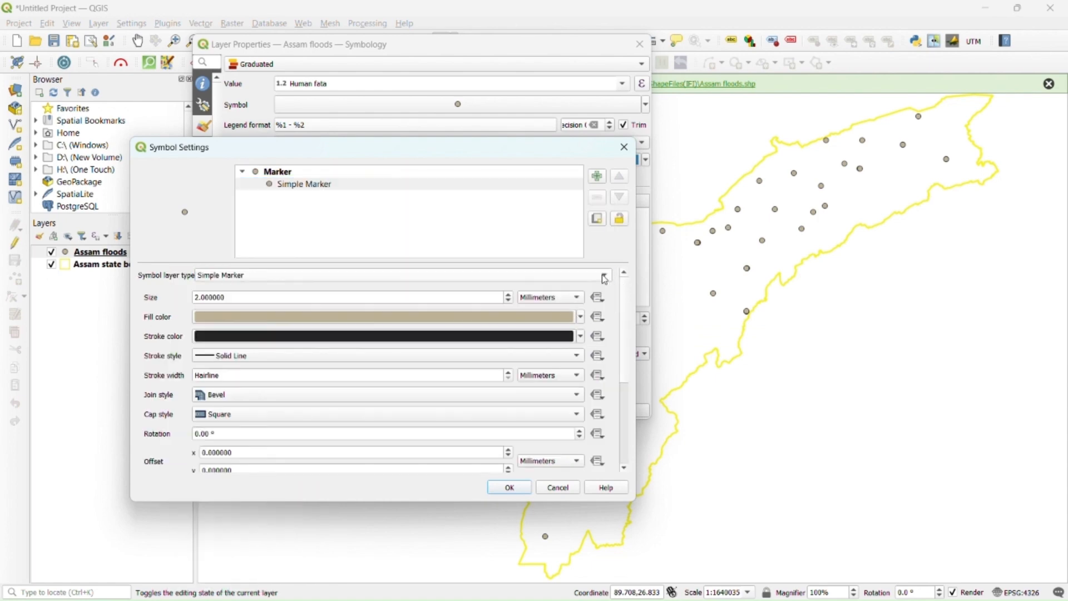
left_click(583, 320)
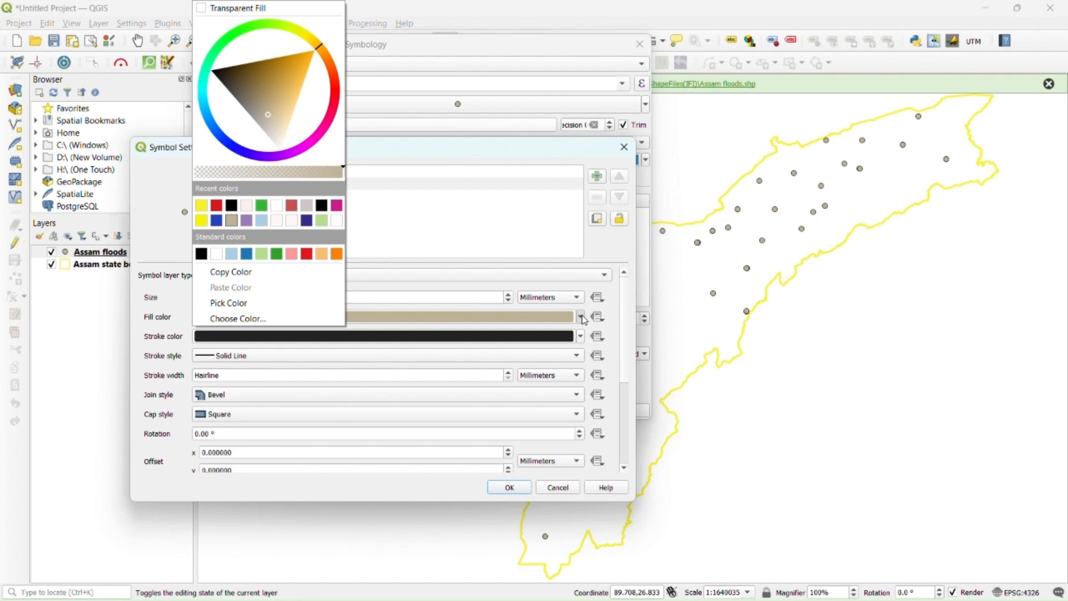
left_click(273, 10)
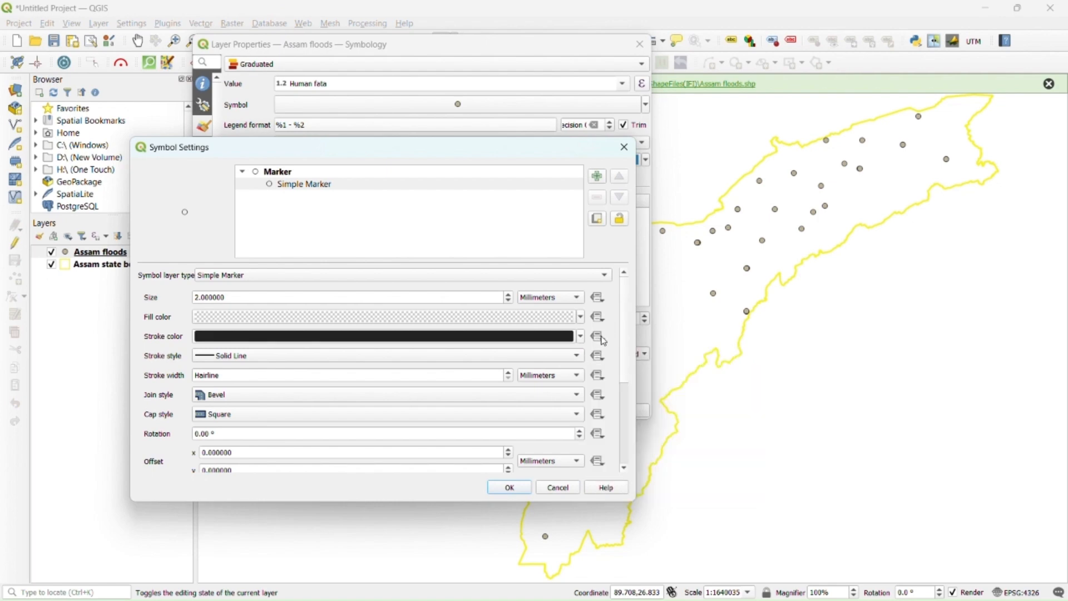
- Use the size assistant to drive the marker size by the Severity field, fetching the value range from the layer
left_click(607, 305)
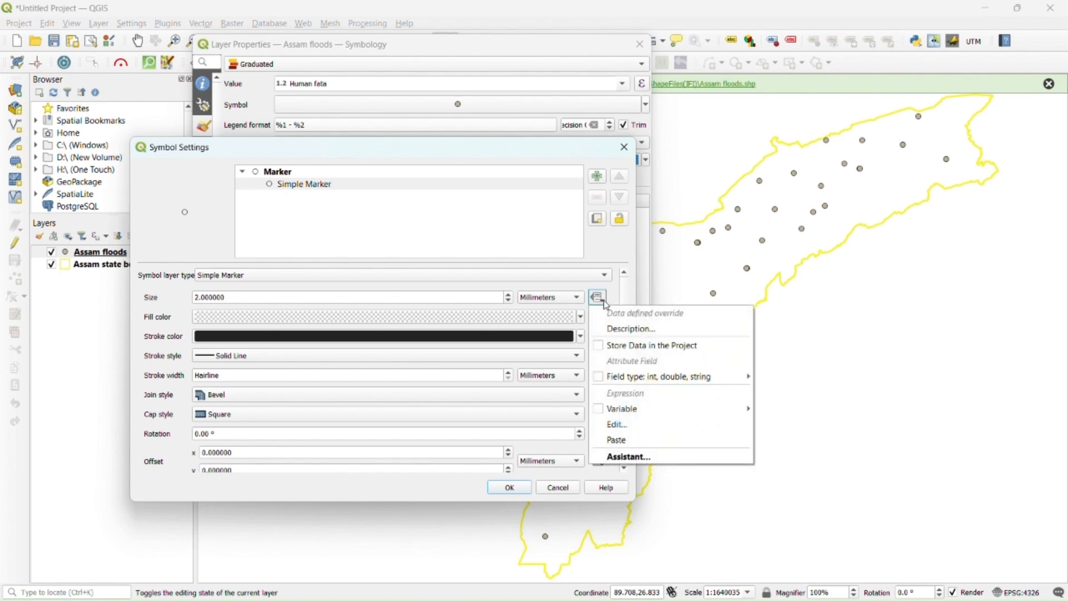
left_click(626, 458)
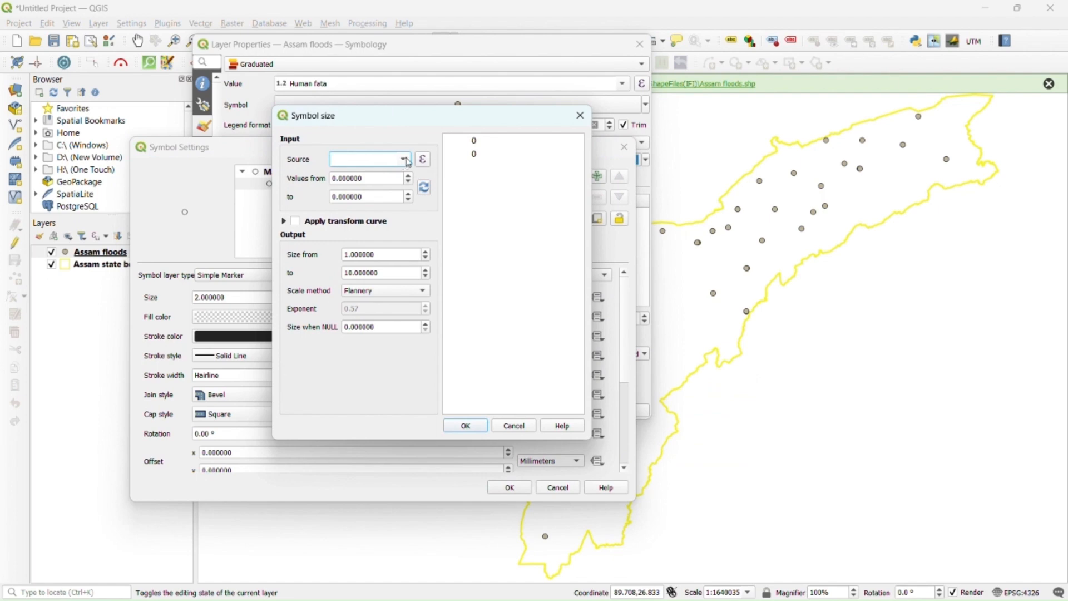
left_click(404, 160)
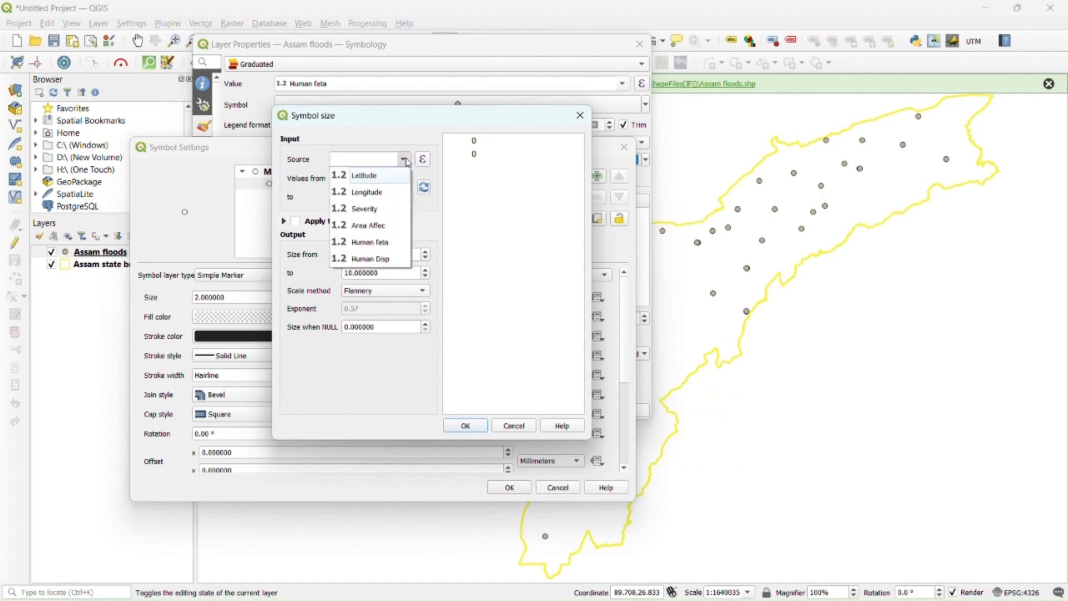
left_click(394, 209)
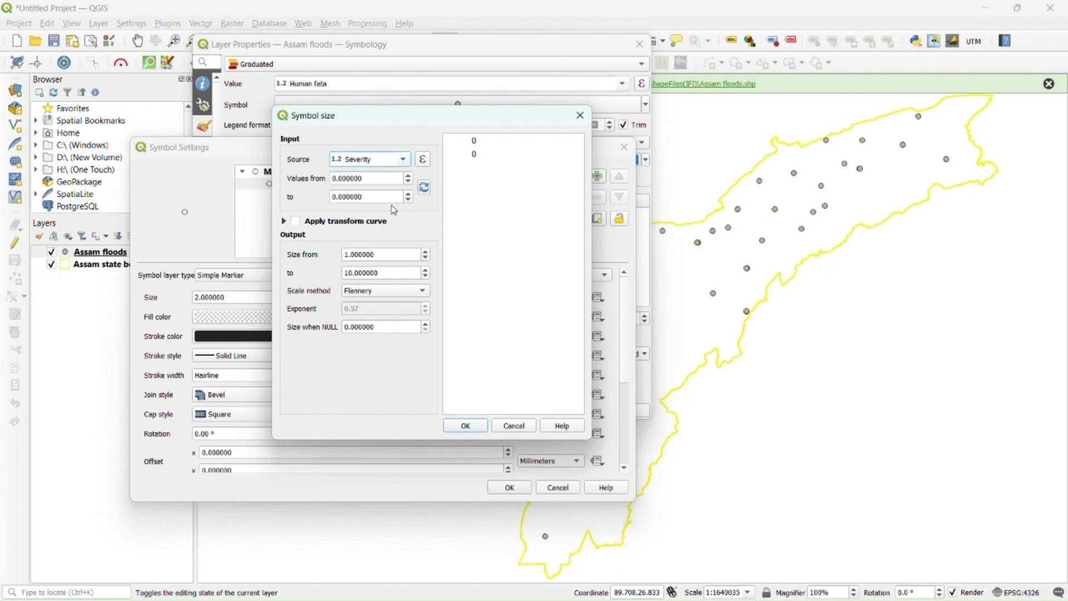
left_click(424, 188)
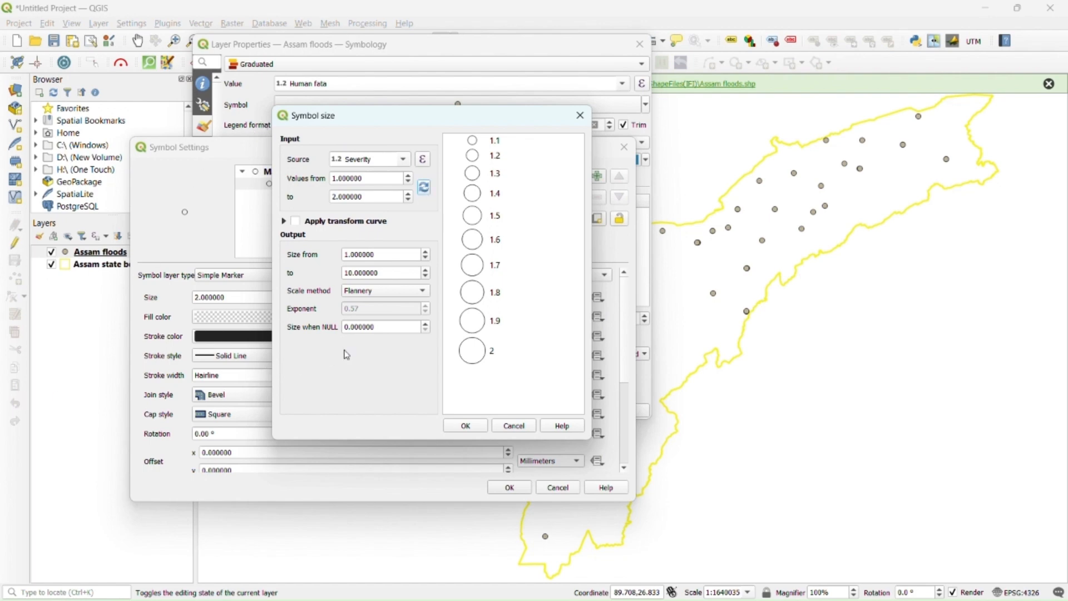
- Set the size when NULL to 2.2 and the scale method to Radius, and apply the symbology to the layer
left_click_drag(389, 327, 310, 328)
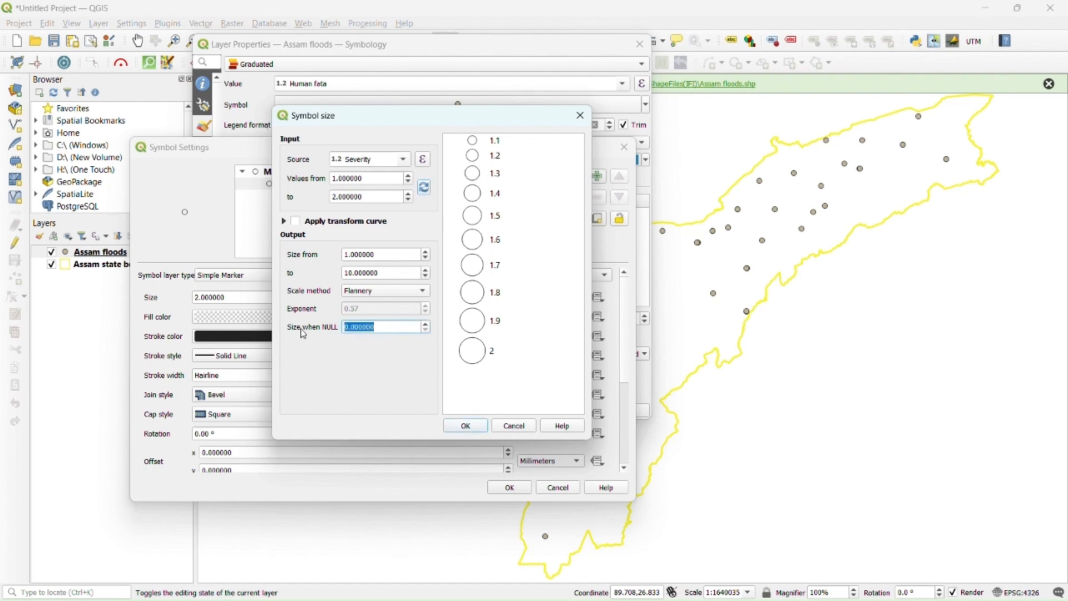
type("2.2")
left_click(379, 291)
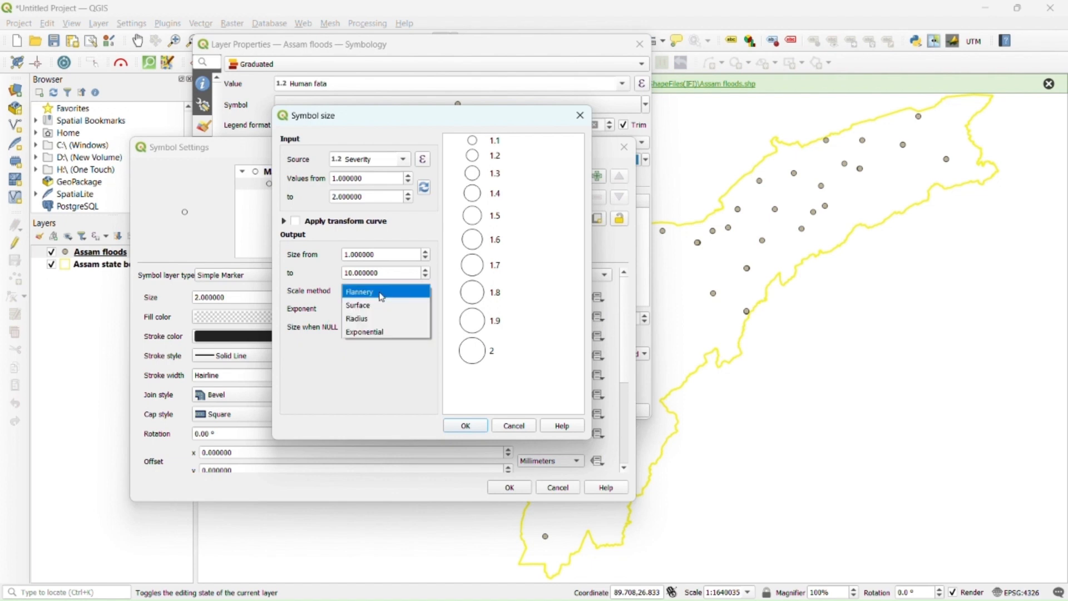
left_click(381, 323)
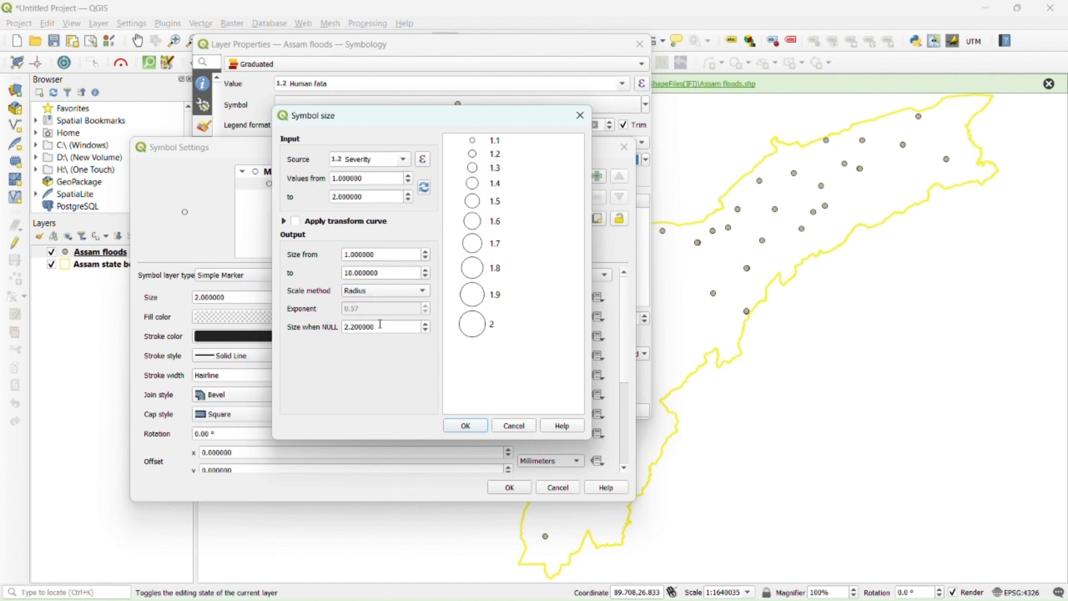
left_click(474, 426)
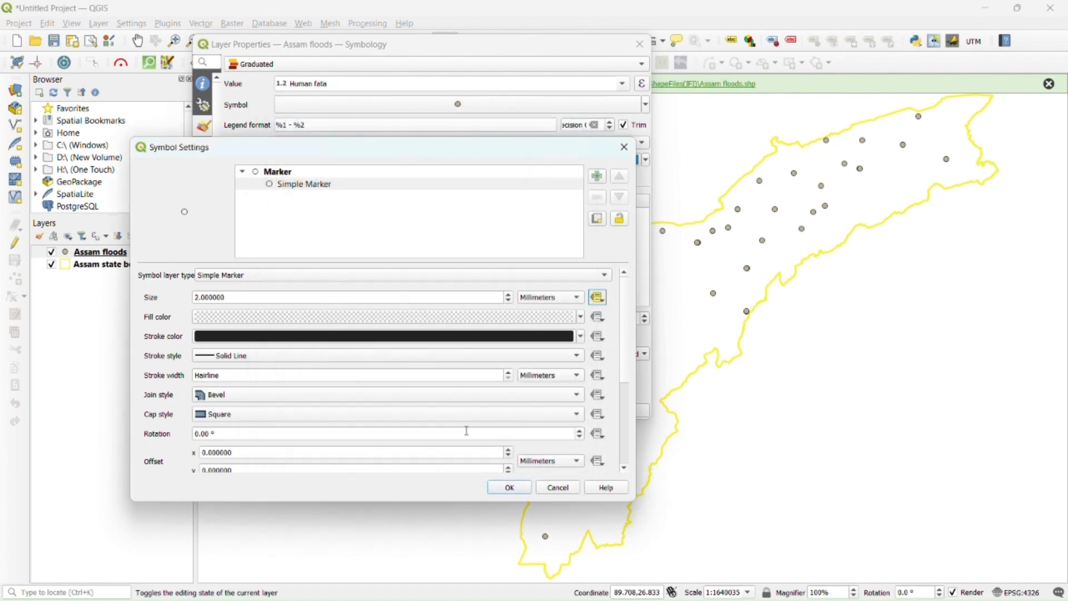
left_click(512, 487)
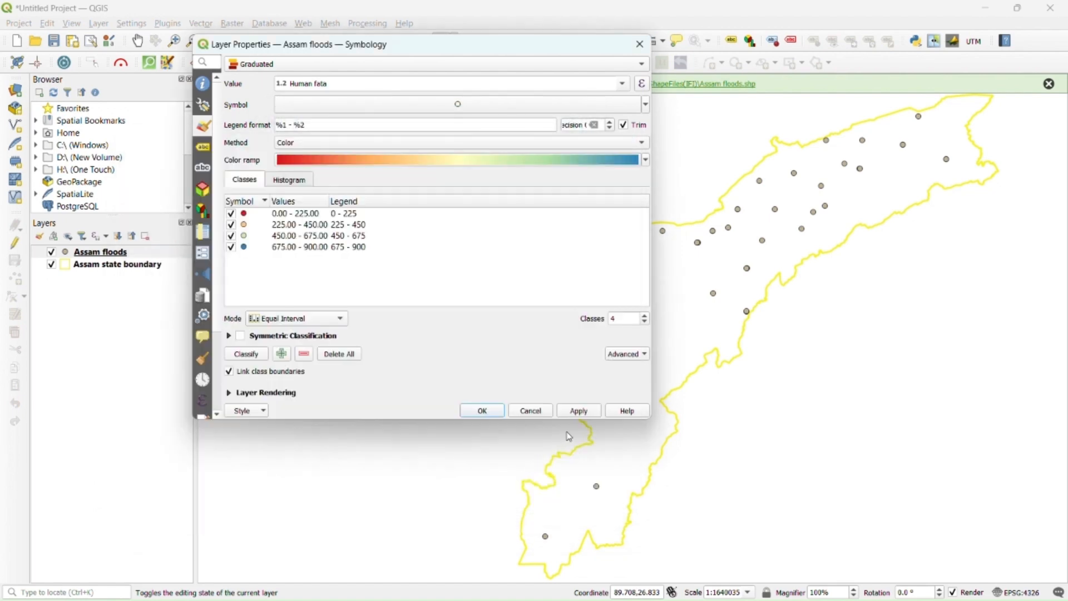
left_click(588, 412)
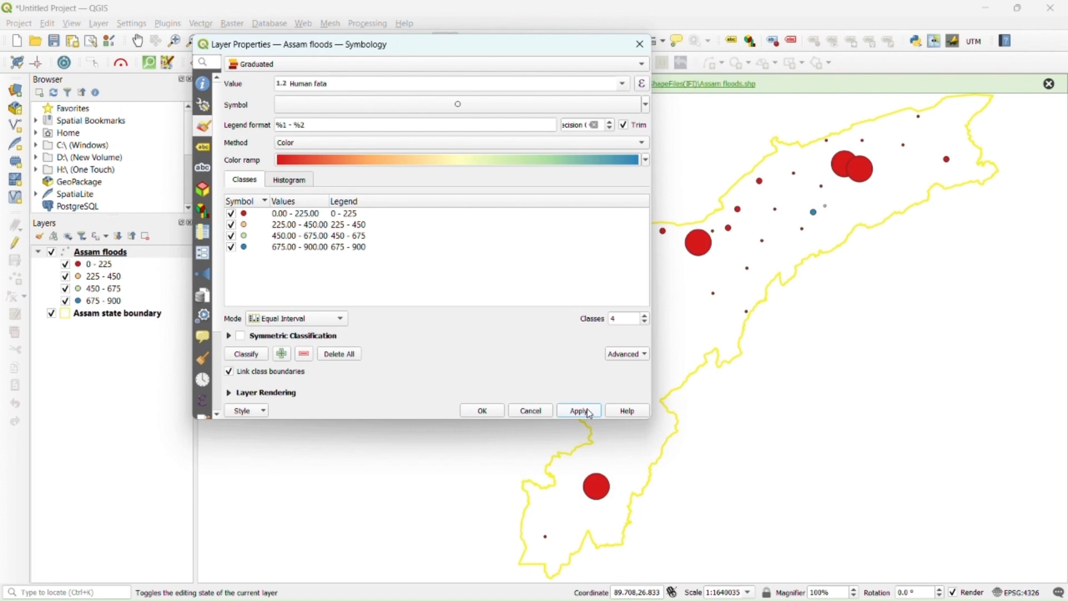
left_click(492, 413)
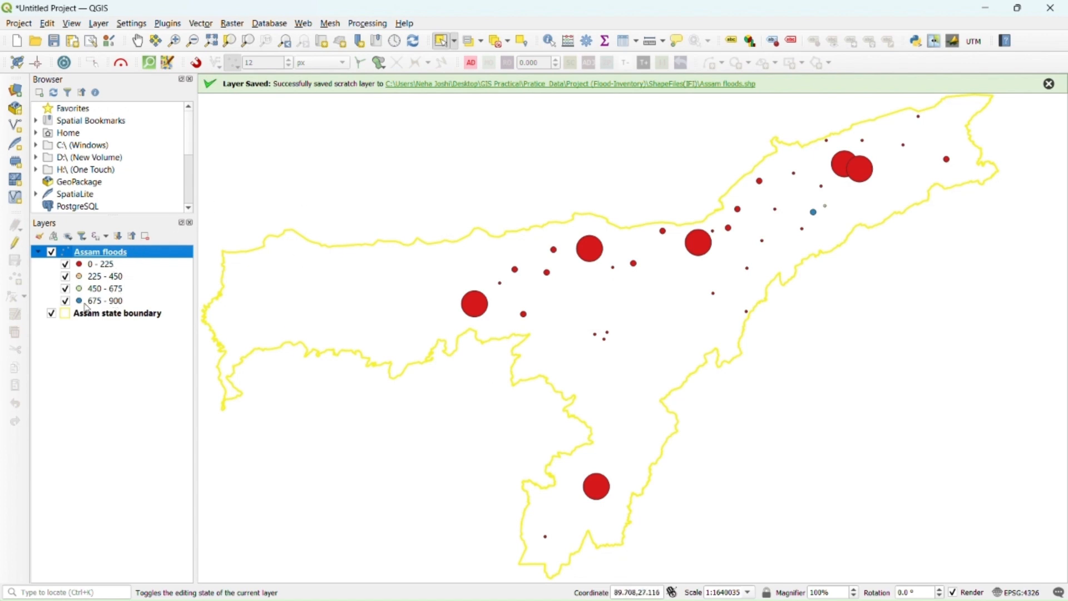
- Enable a collapsed data-defined size legend for the Assam floods layer and apply it
right_click(116, 257)
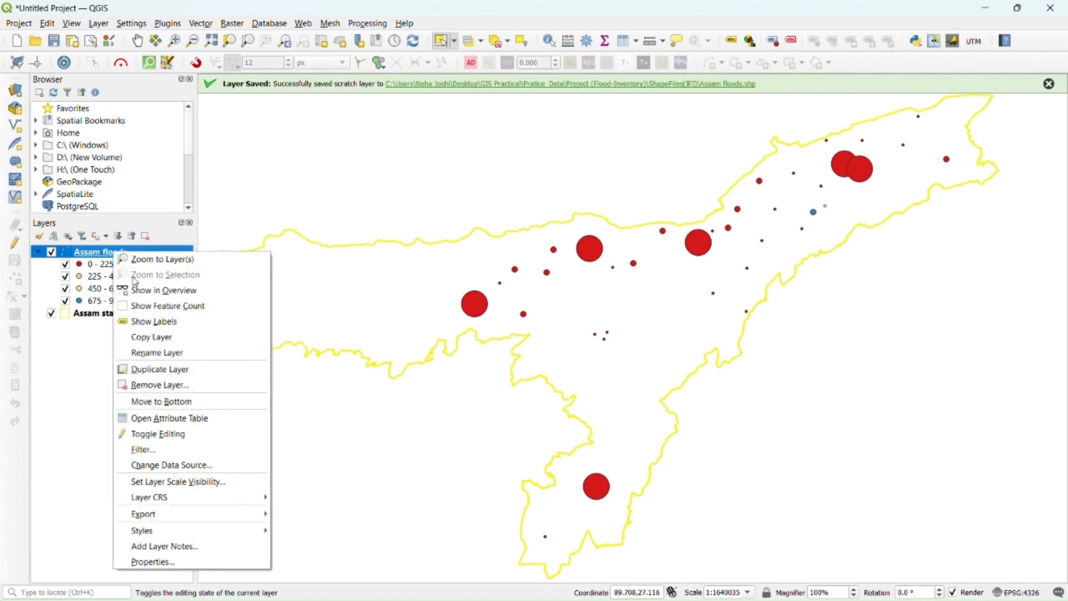
left_click(220, 564)
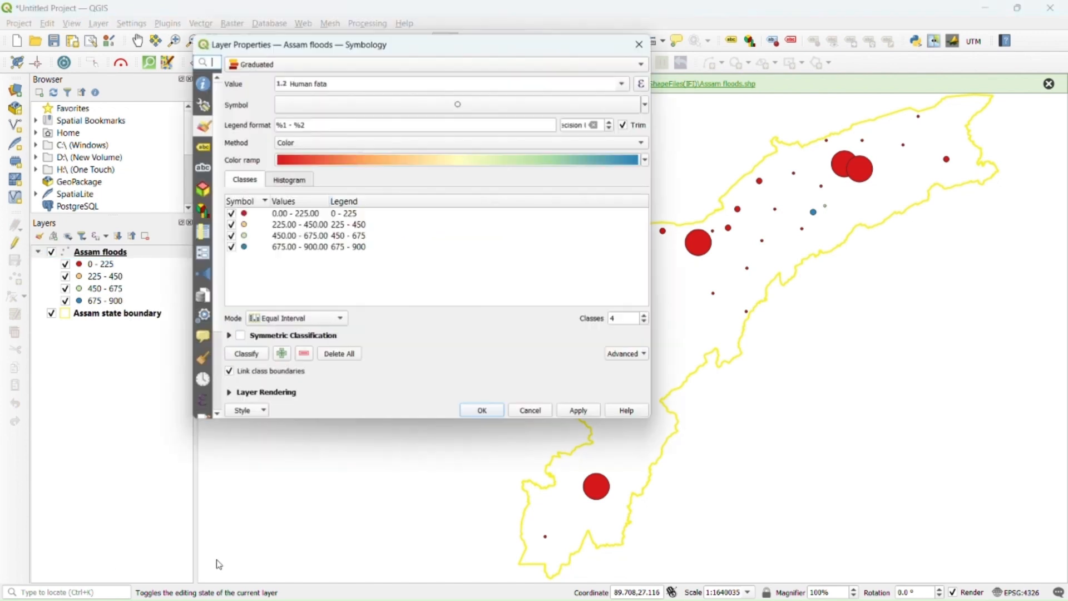
left_click(627, 354)
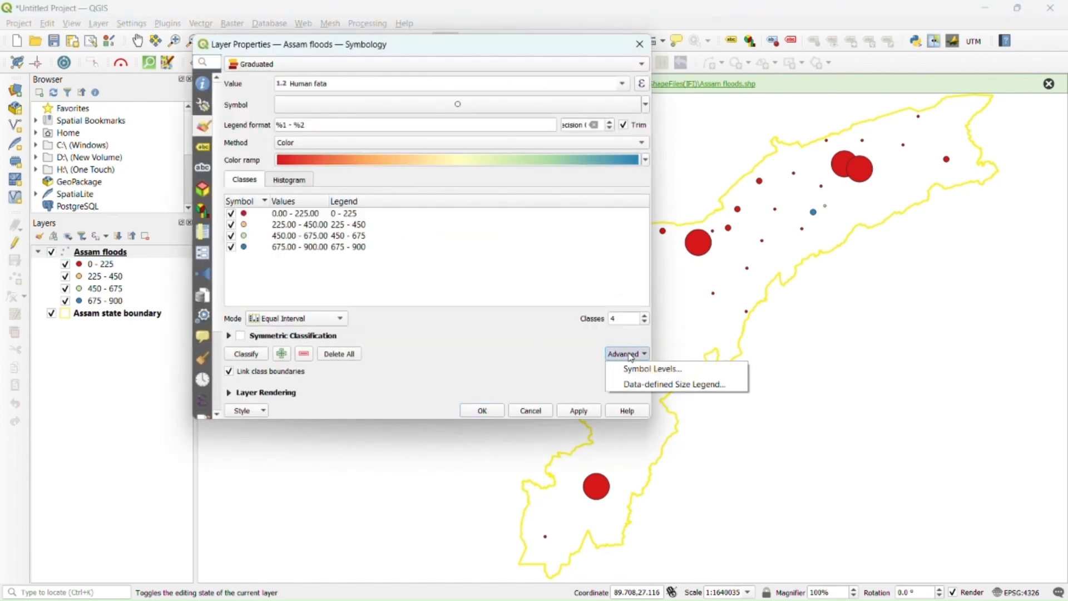
left_click(649, 383)
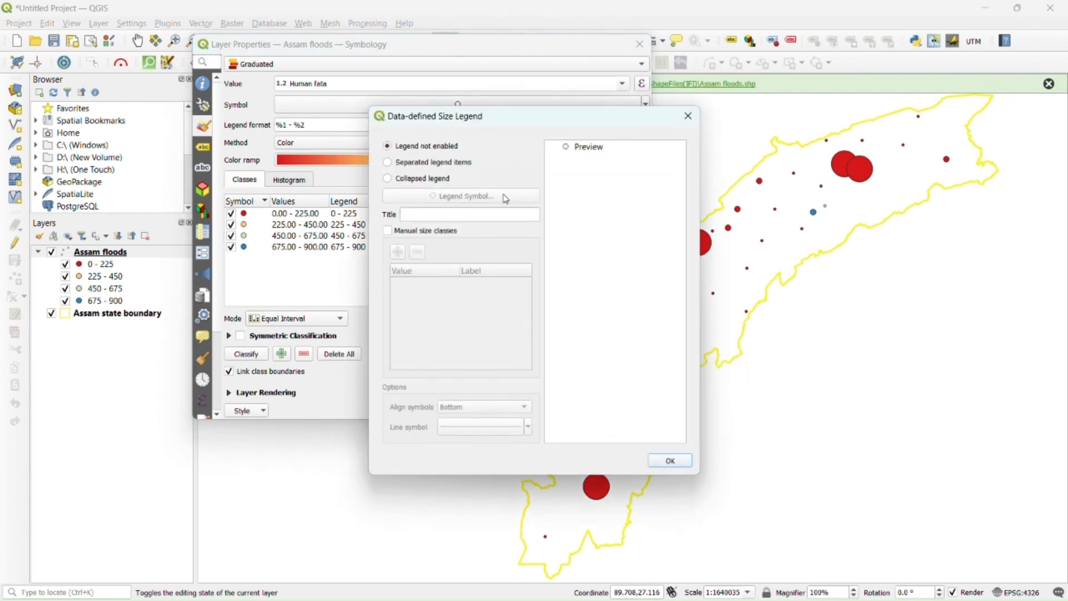
left_click(438, 182)
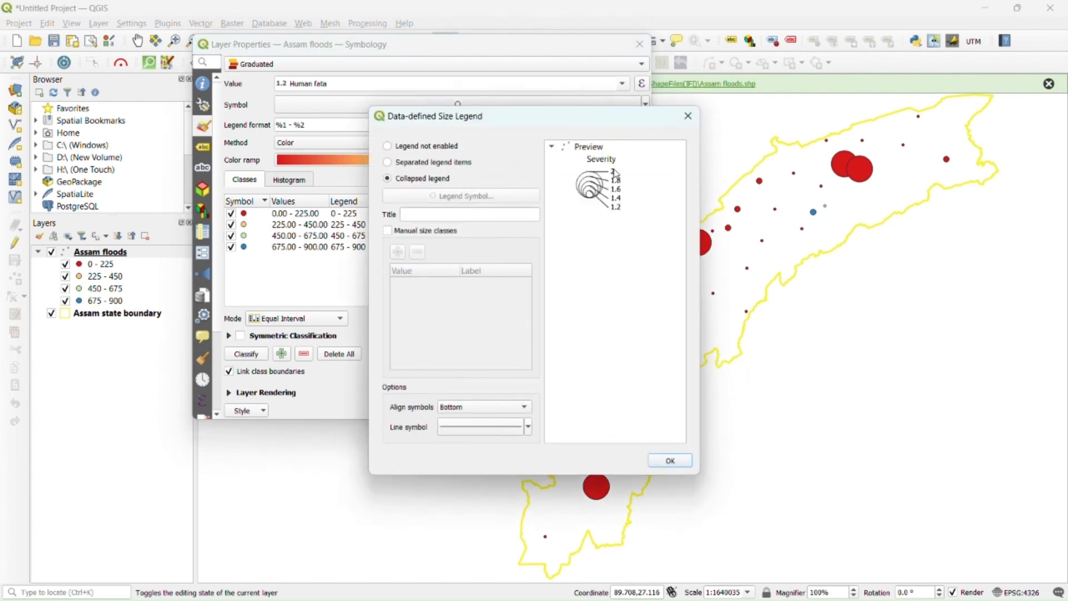
left_click(414, 164)
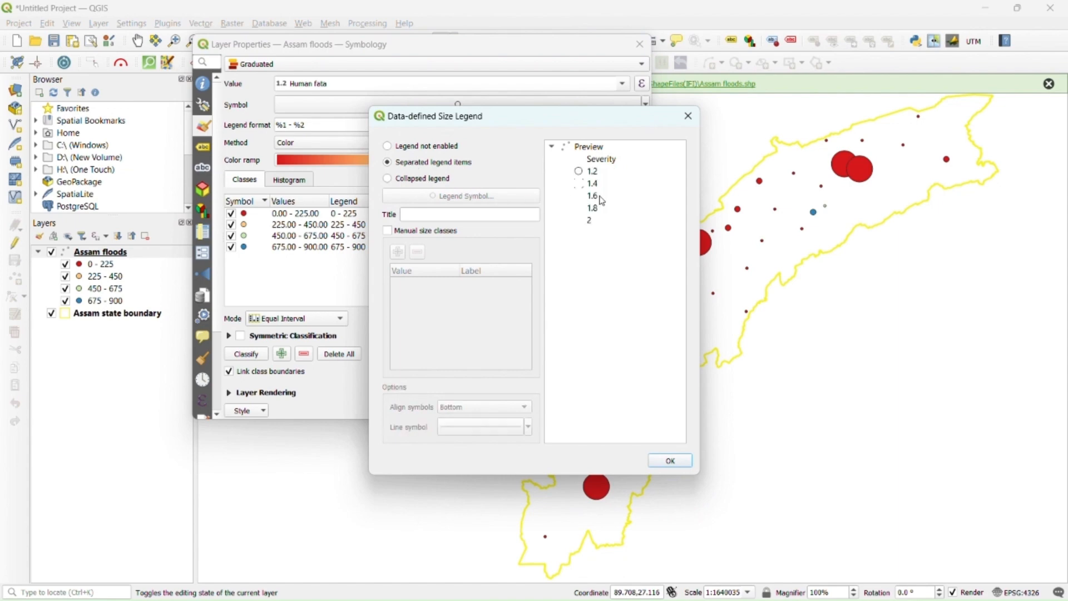
left_click(450, 179)
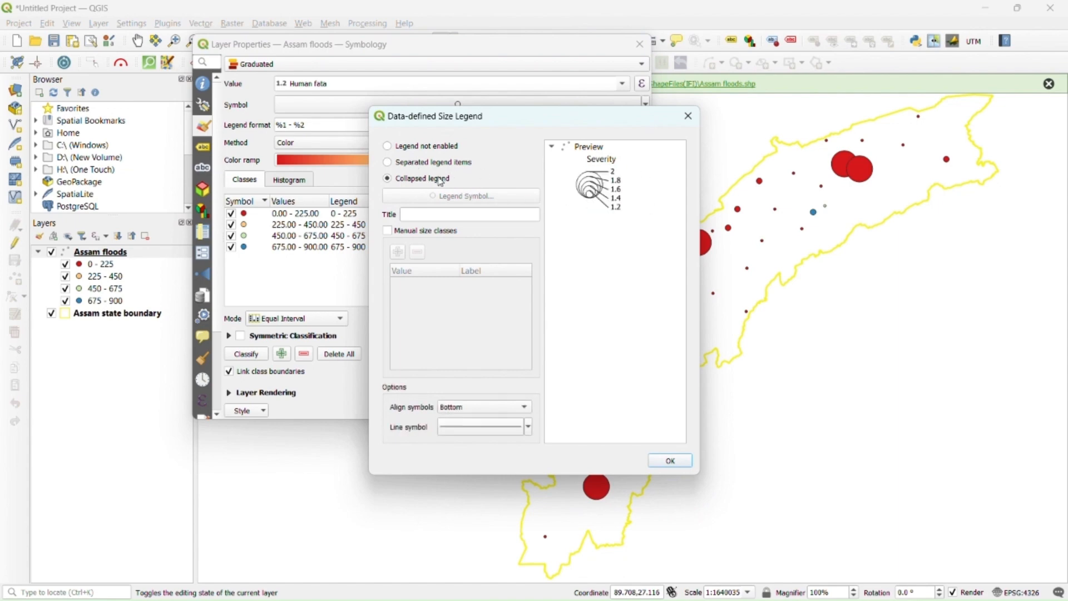
left_click(670, 460)
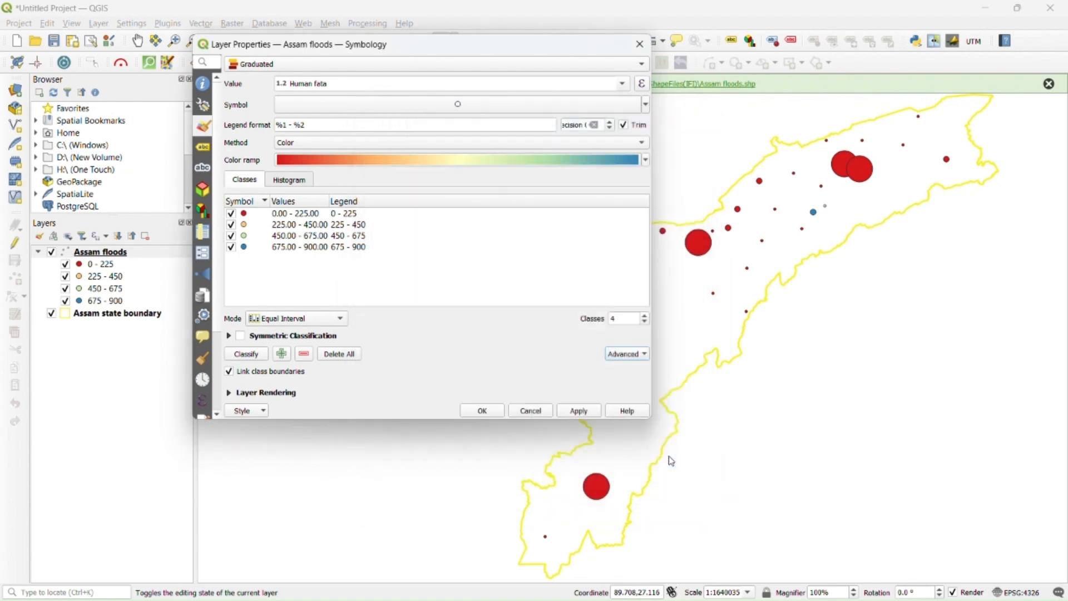
left_click(579, 413)
left_click(484, 411)
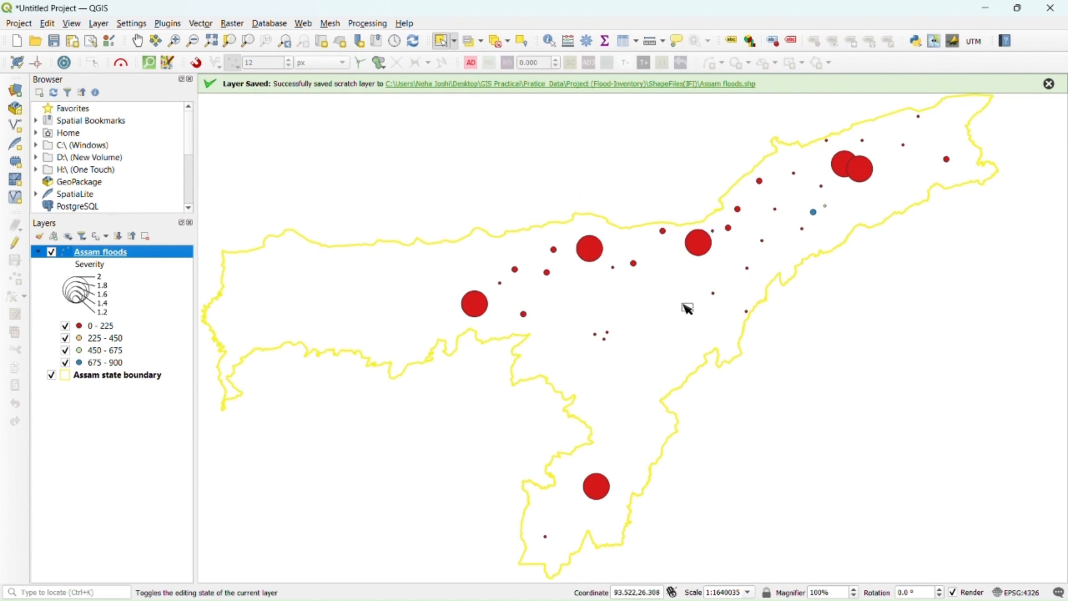
- Dismiss the layer-saved message and examine the graduated flood points across the full map extent and close up
left_click(1050, 84)
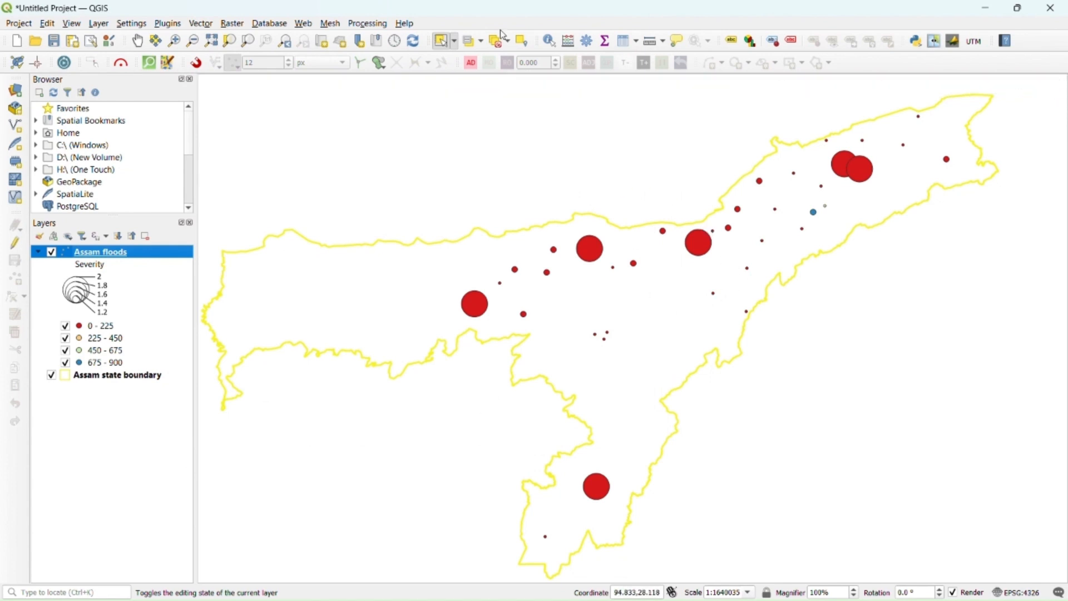
left_click(212, 41)
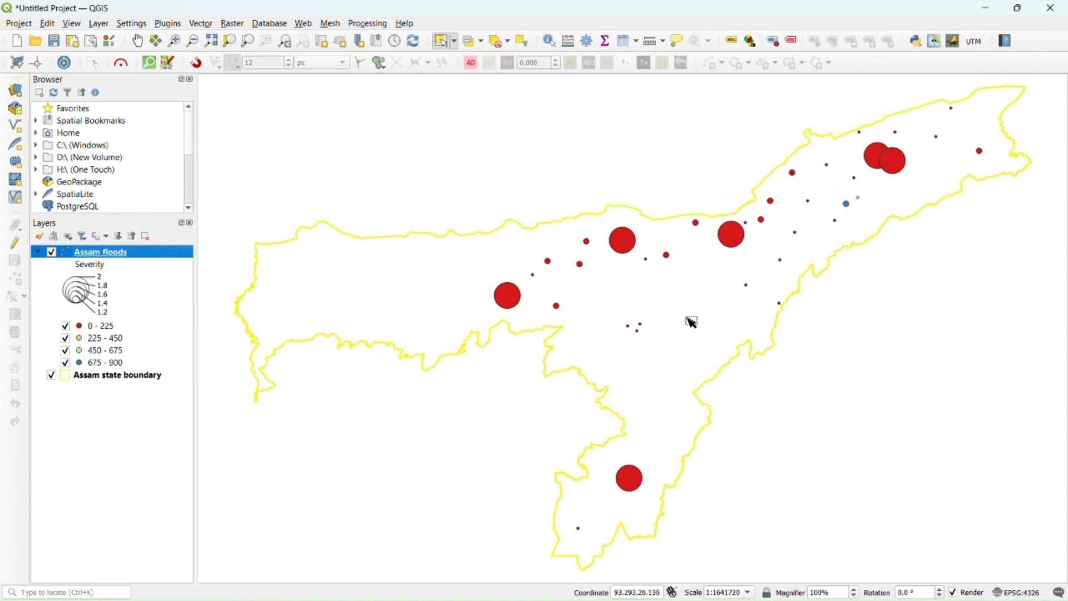
scroll(822, 217, "up", 2)
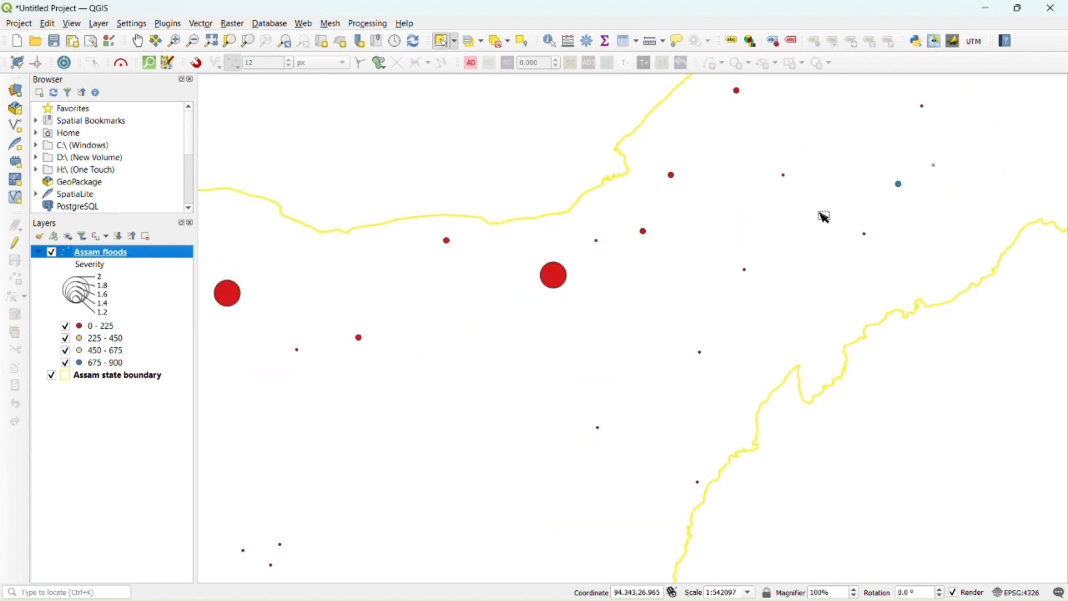
scroll(772, 208, "down", 2)
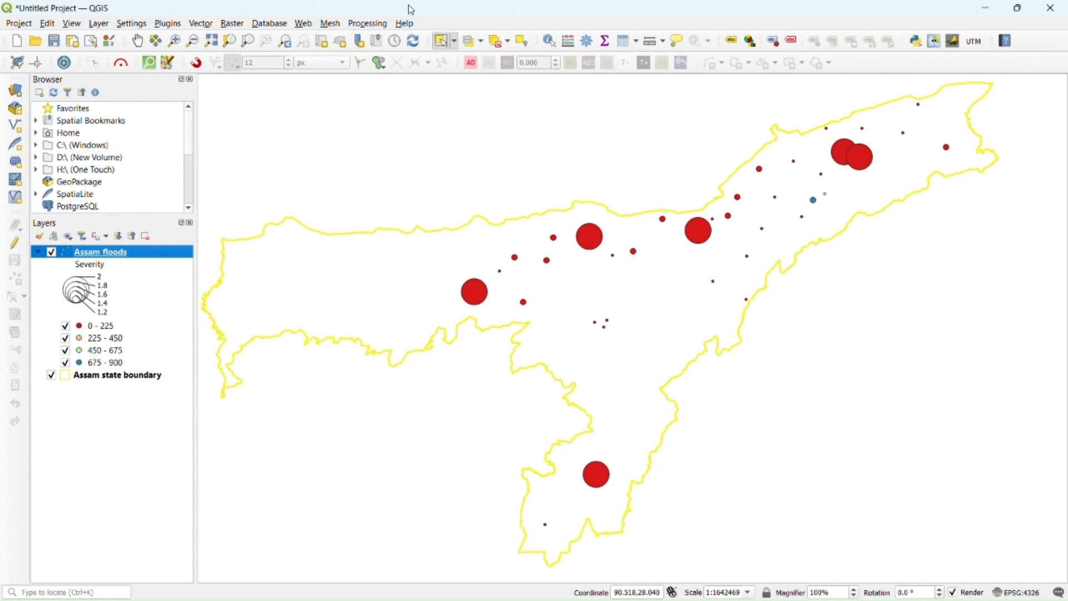
- Add the ESRI Satellite basemap from QuickMapServices and examine the flood points against it, close up and at state extent
left_click(304, 24)
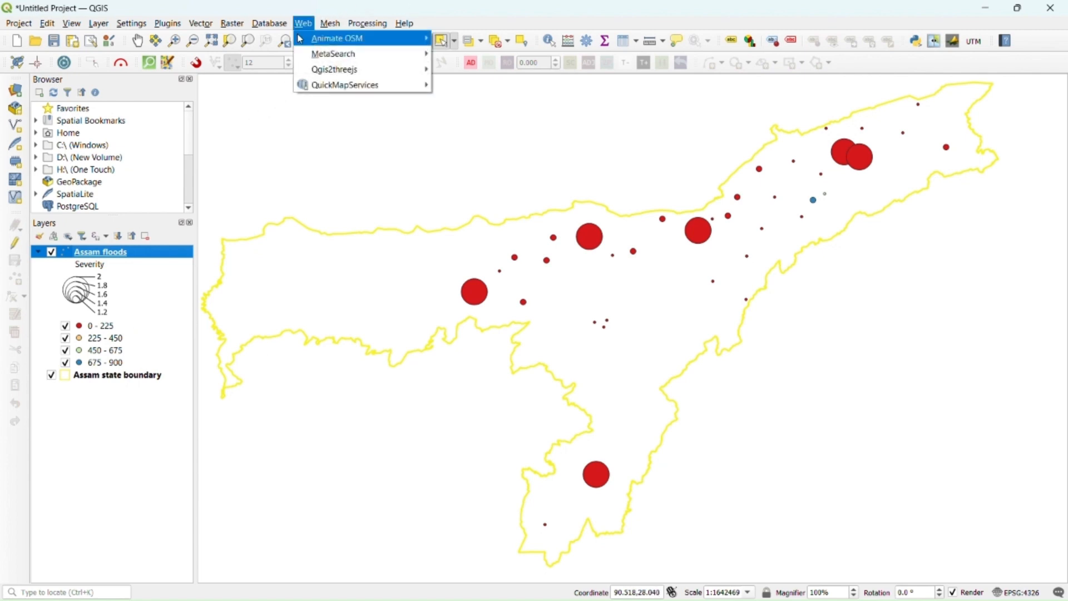
mouse_move(331, 89)
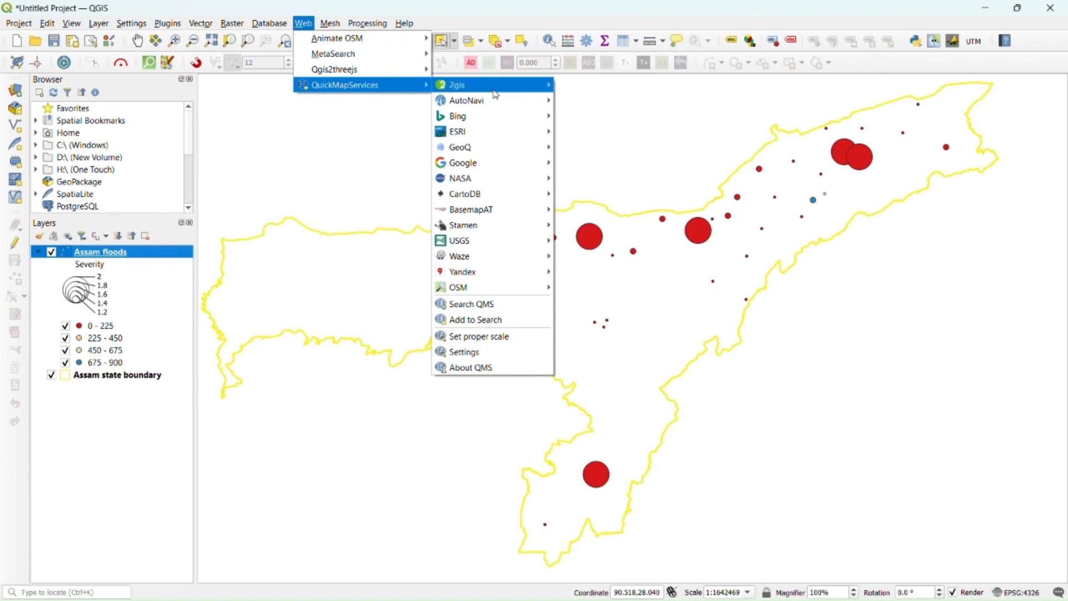
mouse_move(462, 132)
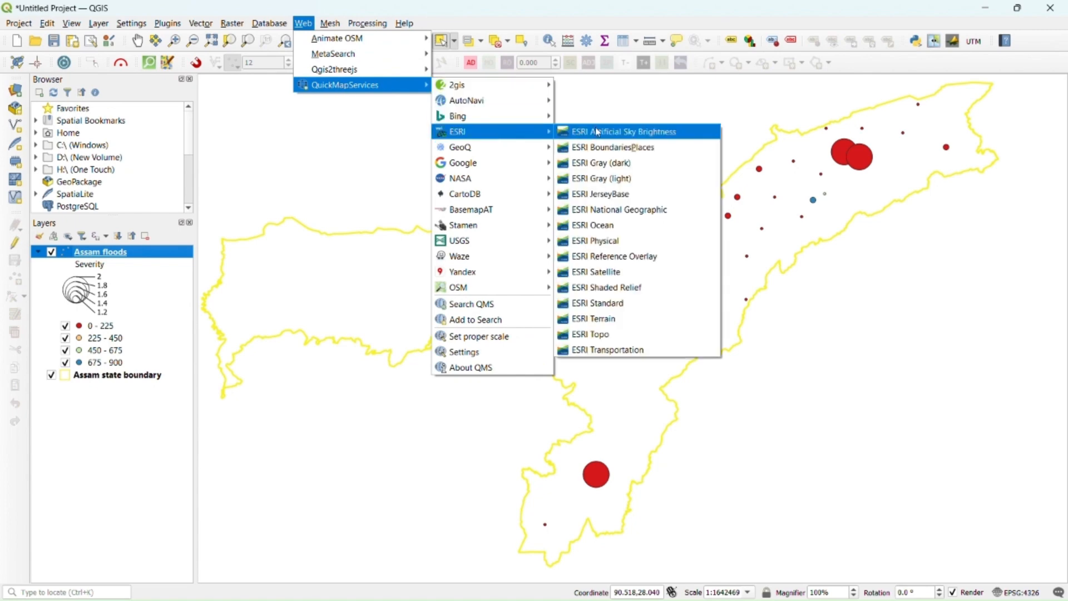
left_click(626, 274)
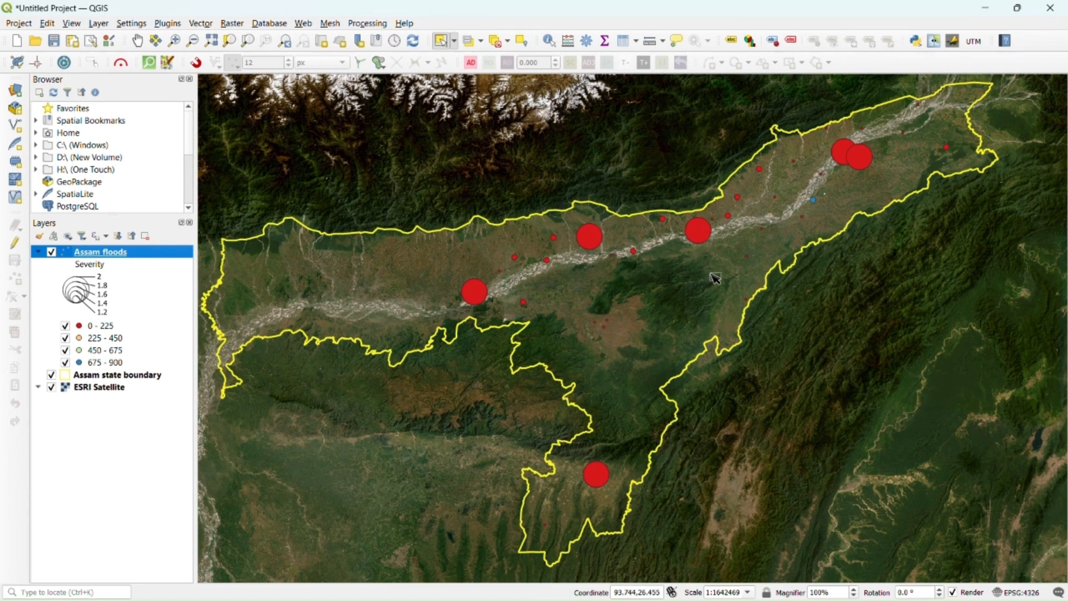
scroll(697, 233, "up", 3)
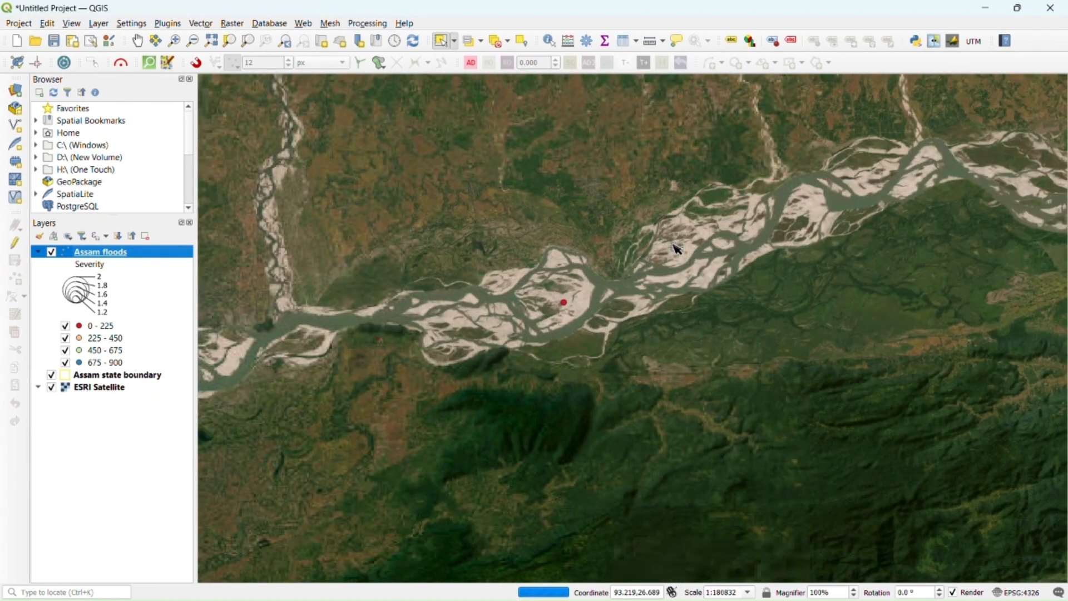
scroll(678, 248, "down", 3)
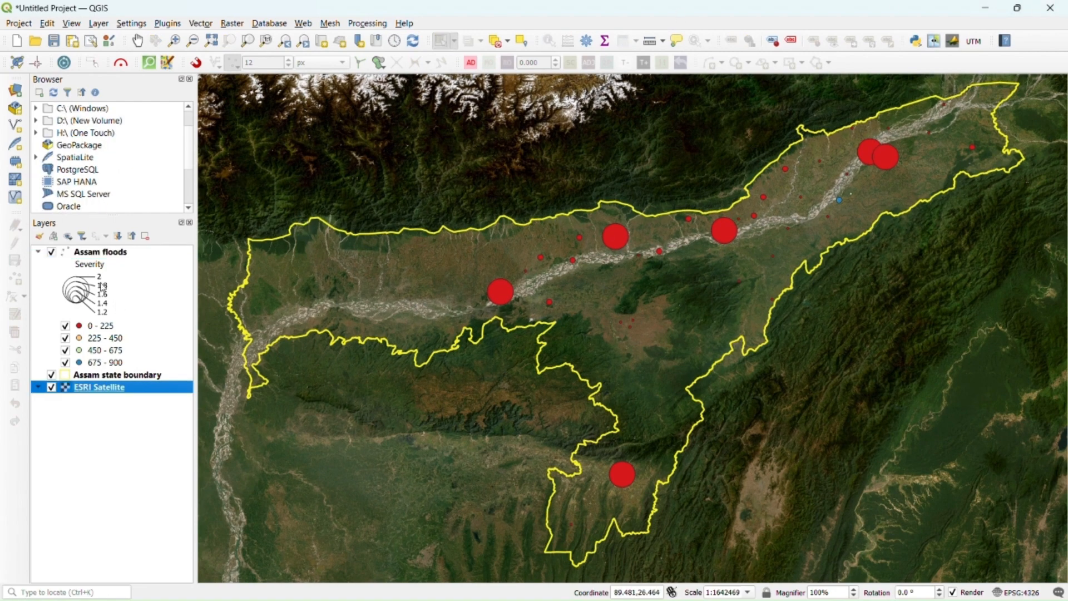
- Reclassify the Assam floods layer's graduated colors by the Severity field and apply the symbology
left_click(120, 256)
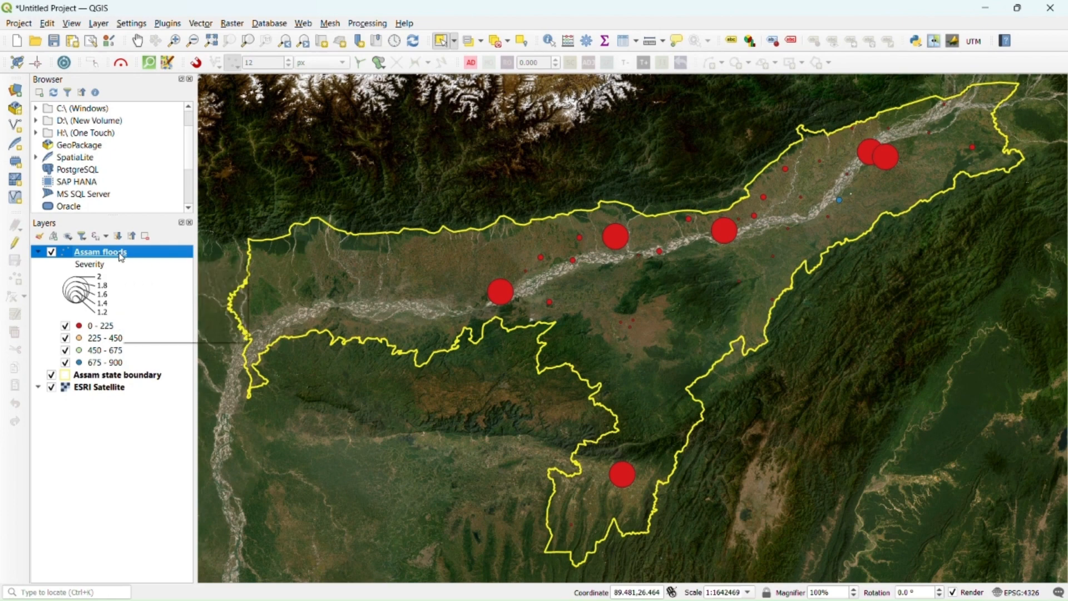
right_click(120, 254)
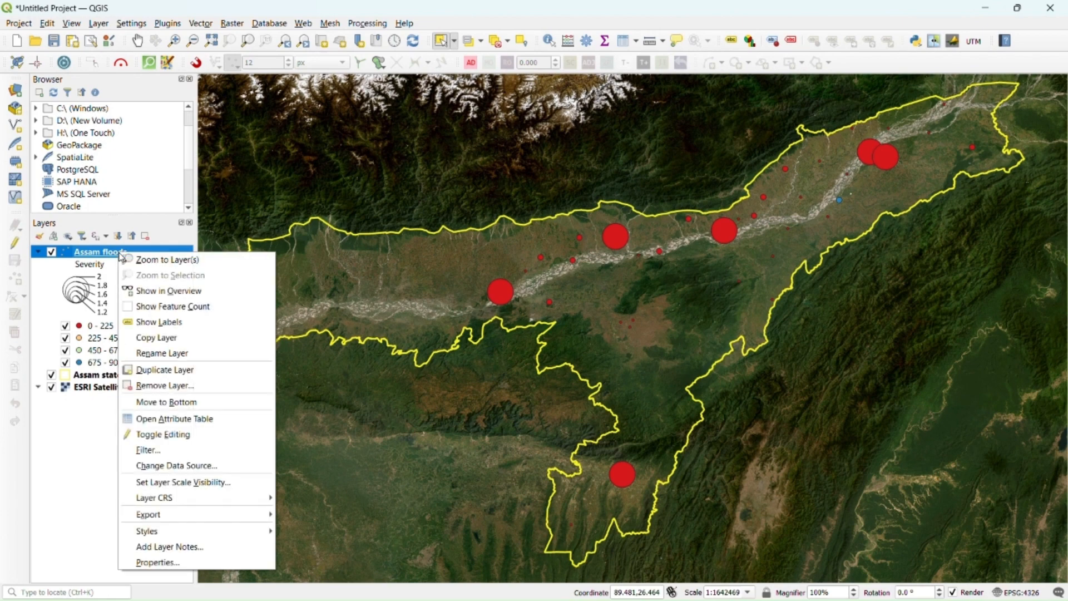
left_click(176, 564)
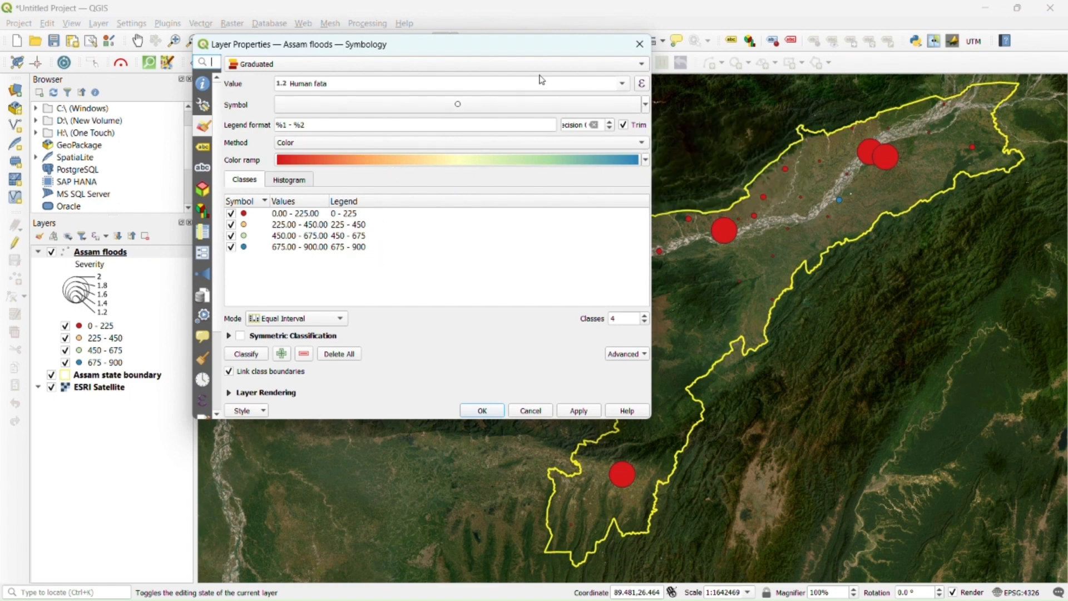
left_click(623, 84)
left_click(312, 134)
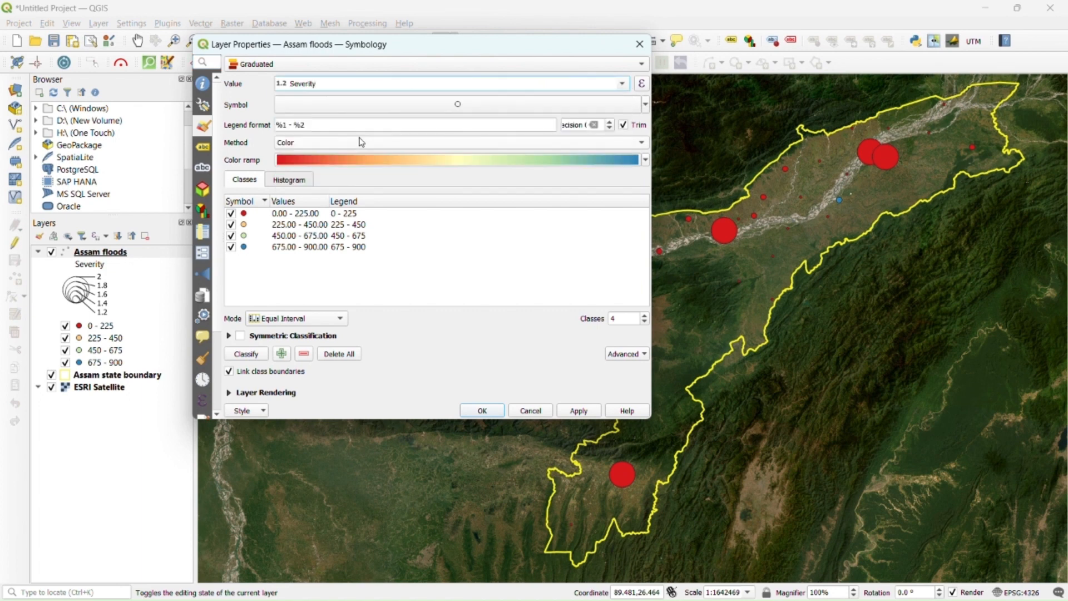
left_click(243, 357)
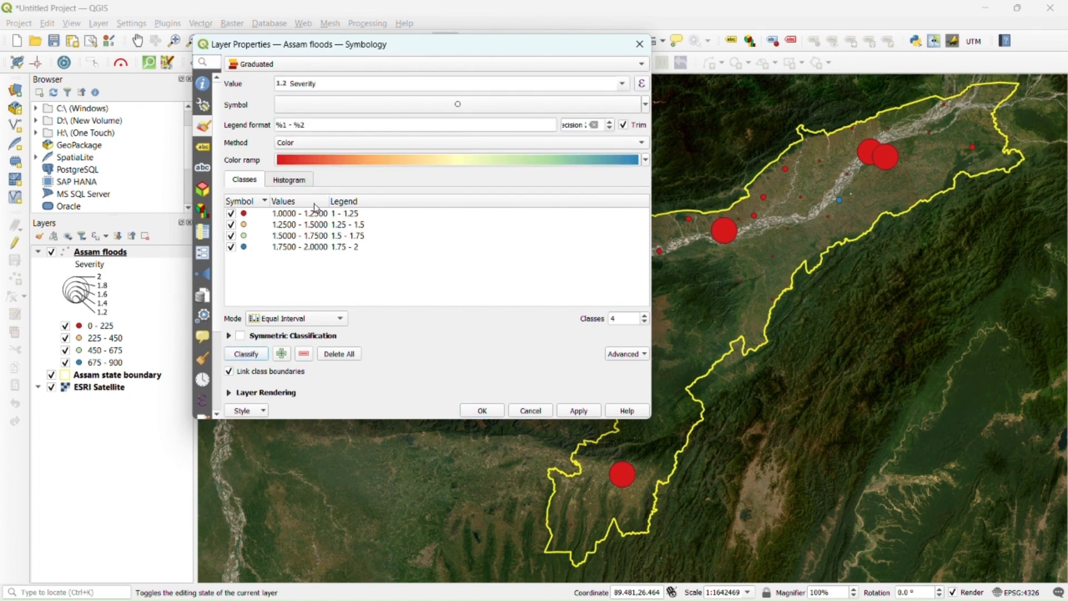
left_click(578, 410)
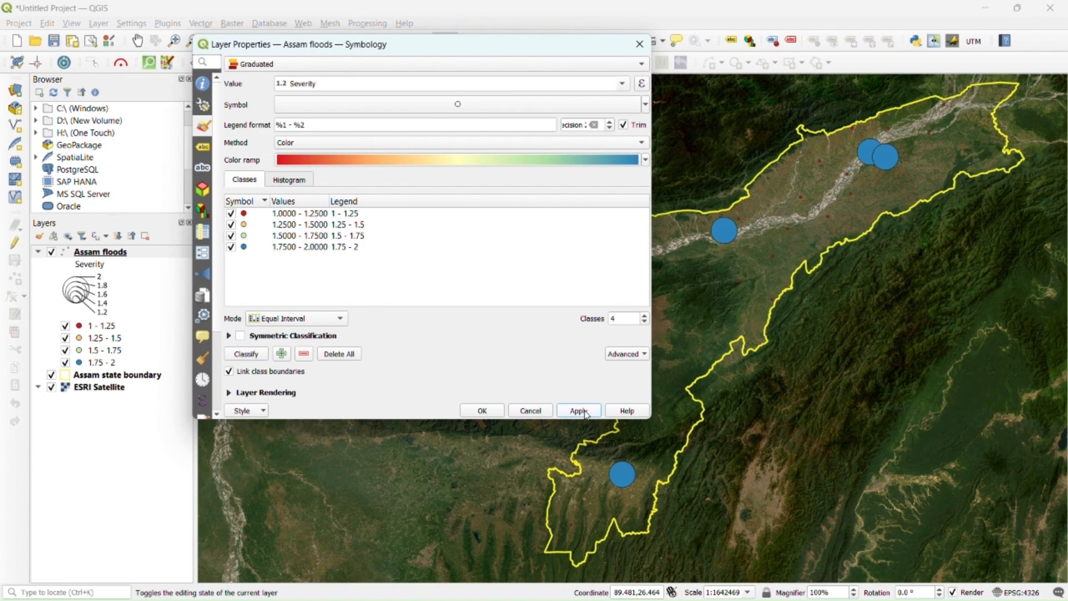
- Drive the flood marker size by the Human fata field with the size assistant, fetching the value range from the layer, and apply it
left_click(646, 105)
left_click(390, 118)
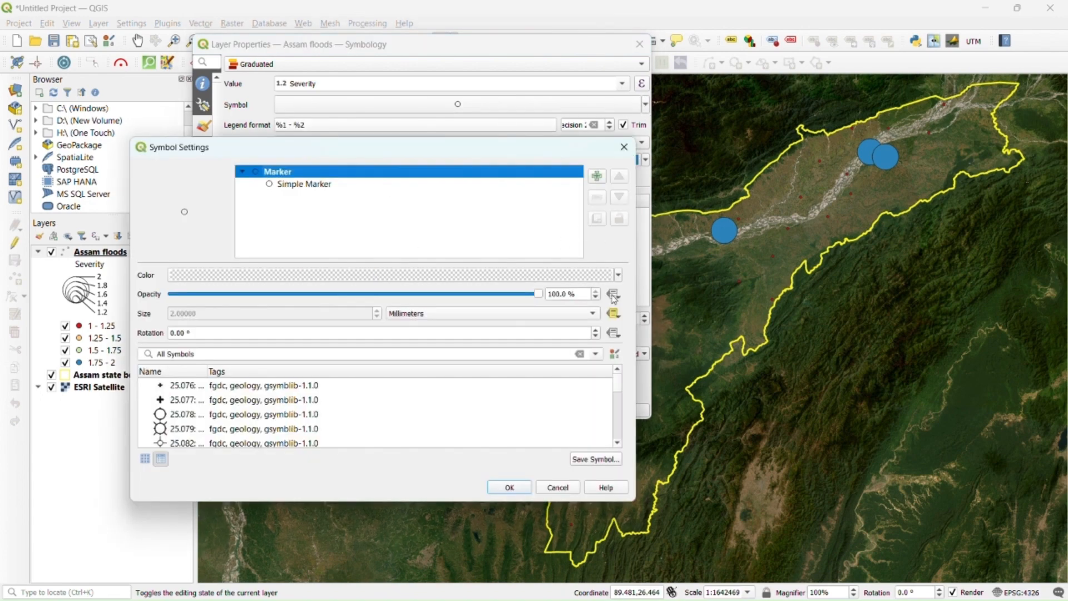
left_click(614, 313)
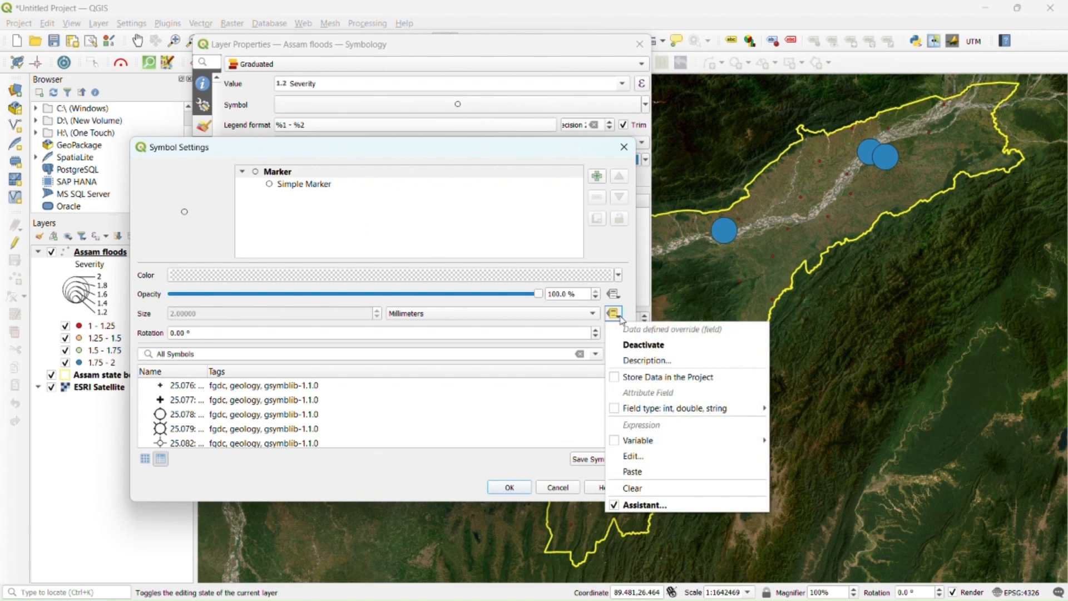
left_click(661, 511)
left_click(404, 160)
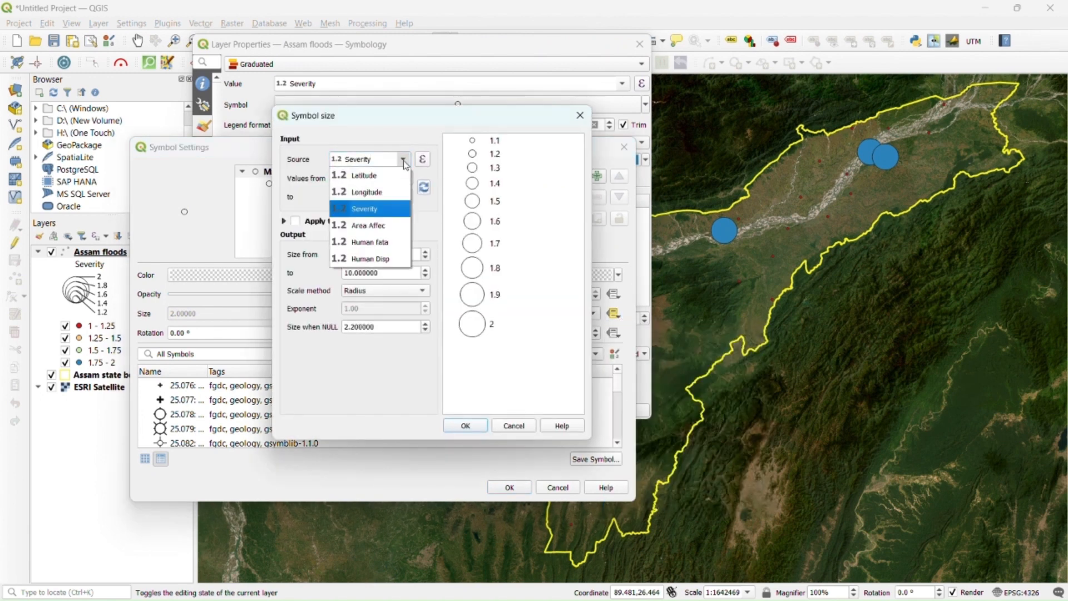
left_click(388, 242)
left_click(424, 187)
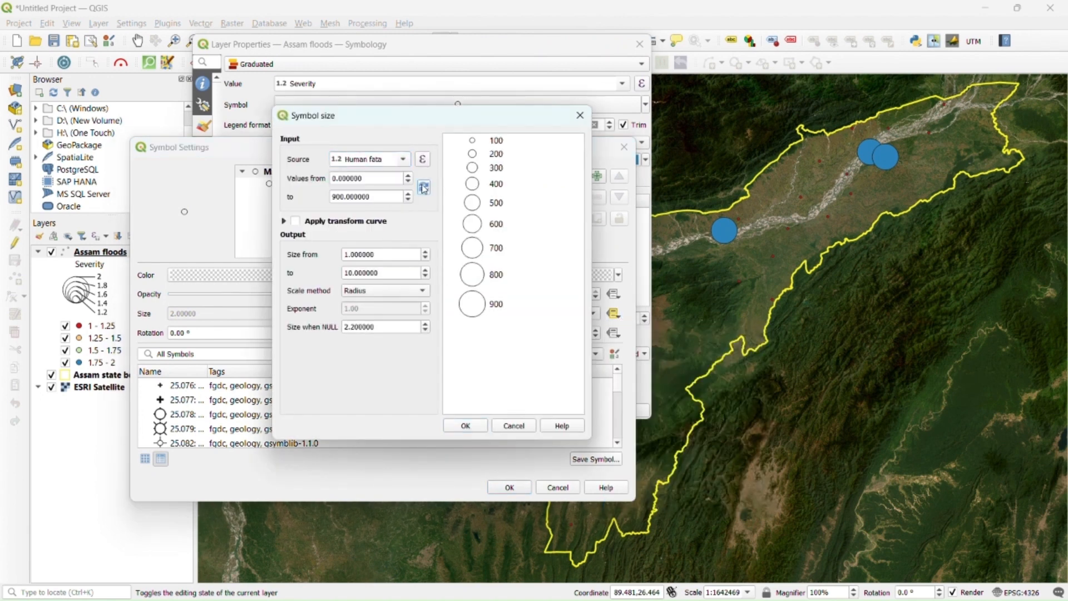
left_click(466, 425)
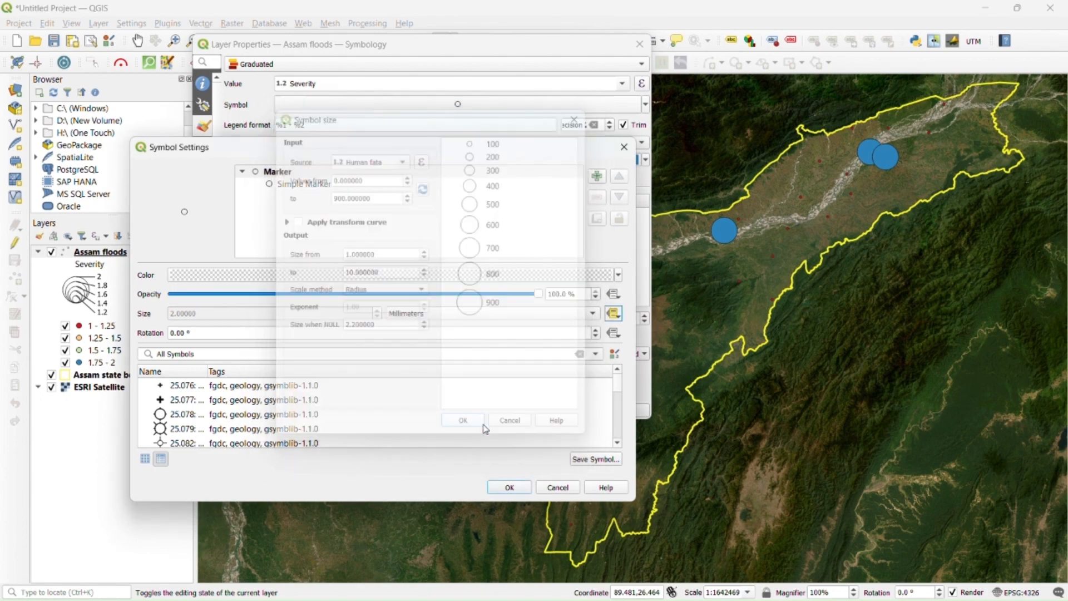
left_click(511, 488)
left_click(579, 411)
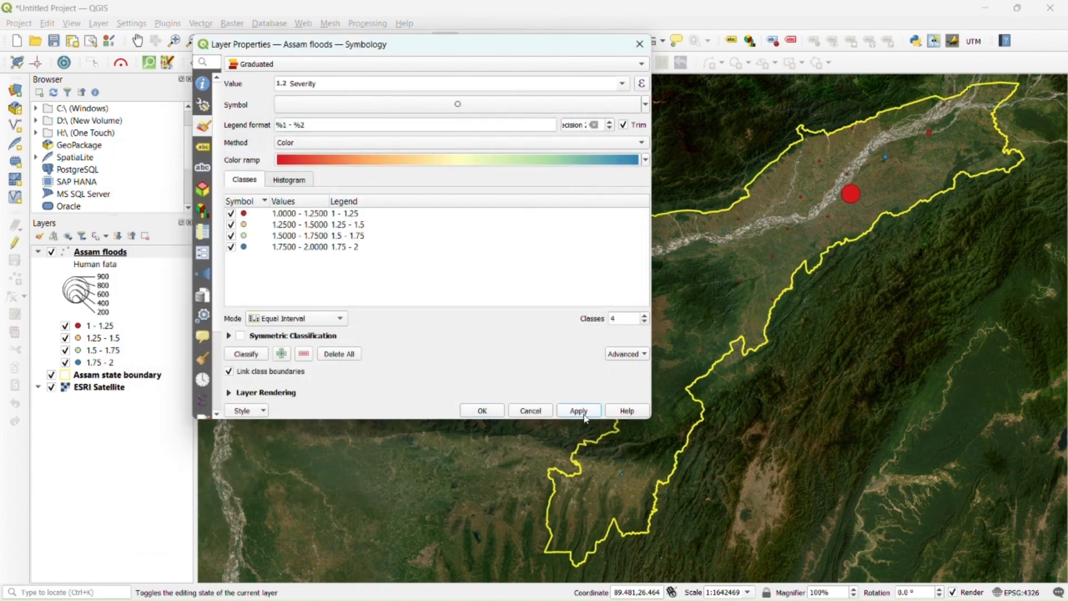
- Set the size assistant's output range for the flood markers from 3 to 15 and apply the symbology
left_click(645, 106)
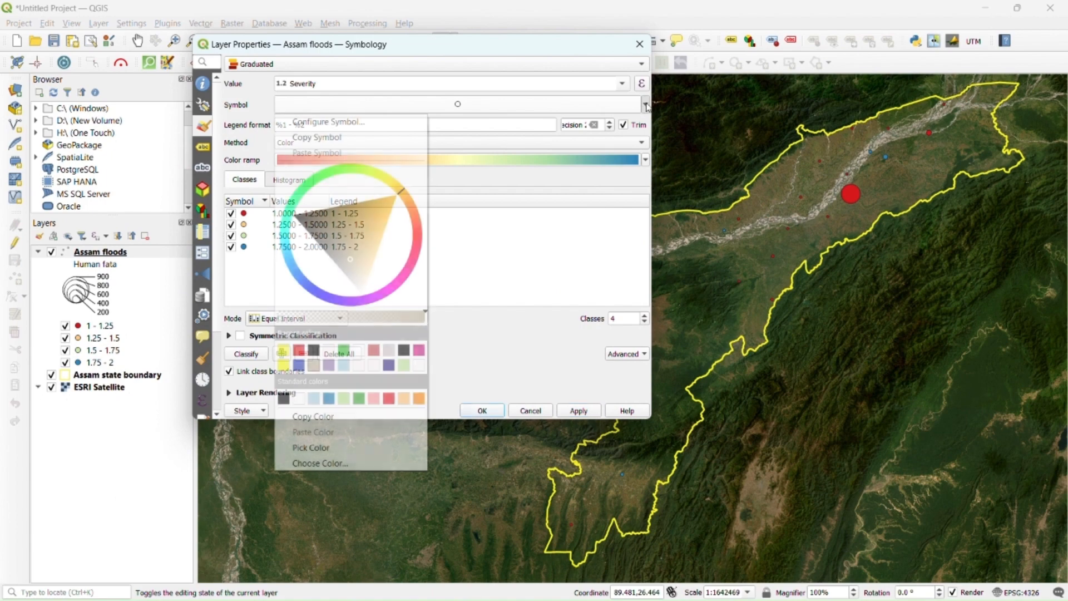
left_click(332, 124)
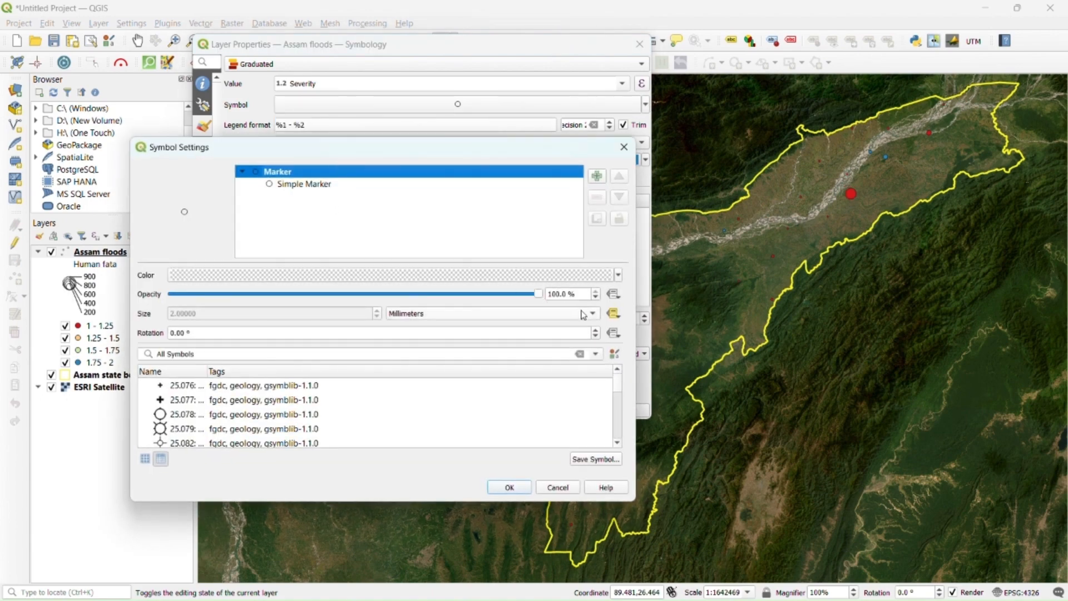
left_click(614, 313)
left_click(643, 508)
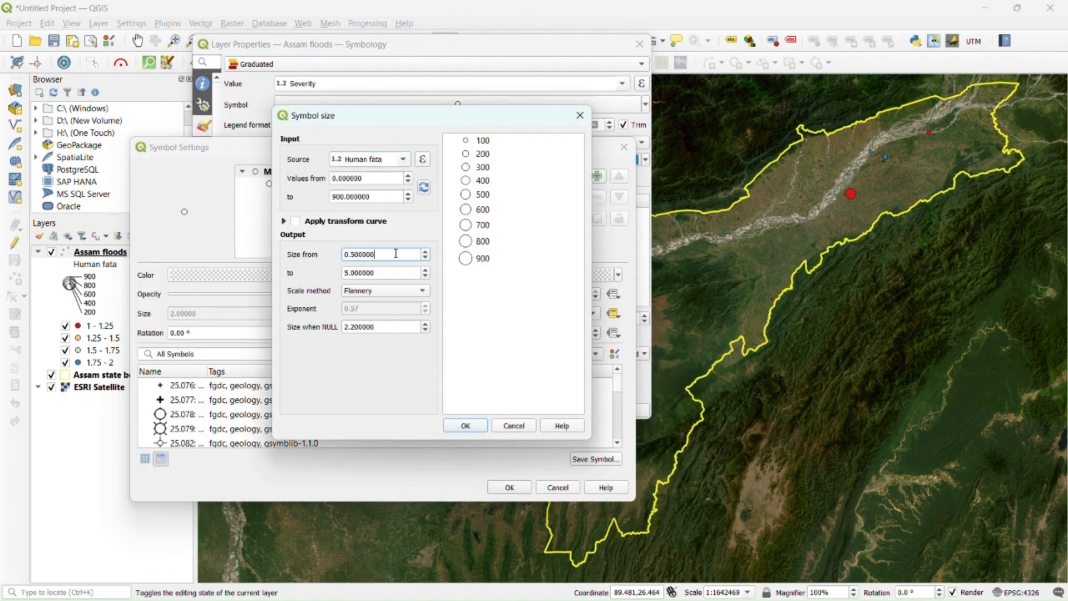
left_click_drag(396, 254, 312, 257)
type("5")
left_click_drag(396, 272, 343, 255)
type("10")
type("15")
type("3")
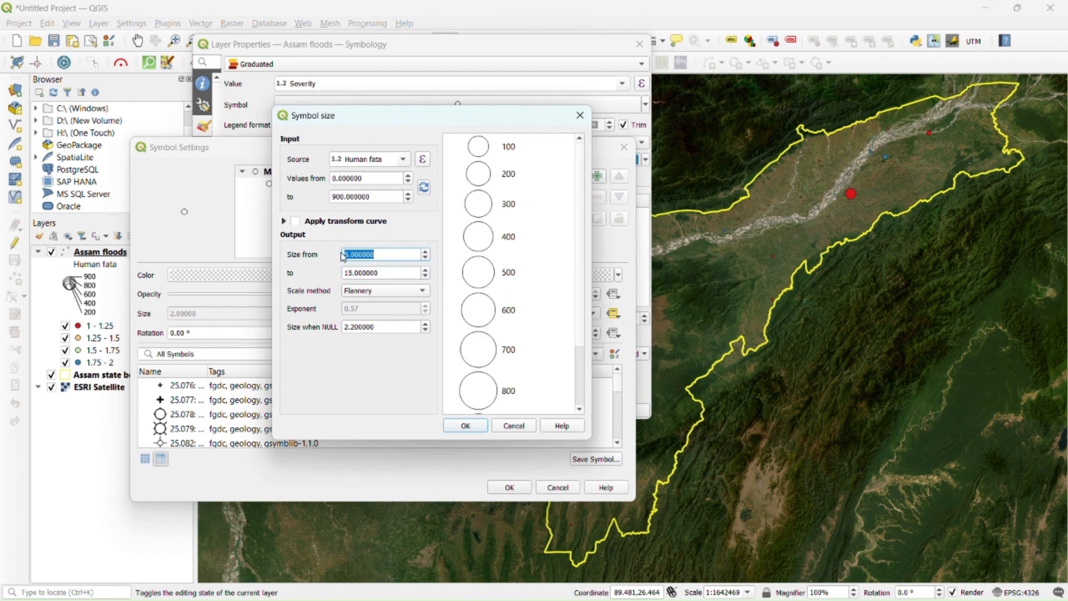
left_click(472, 427)
left_click(517, 488)
left_click(580, 412)
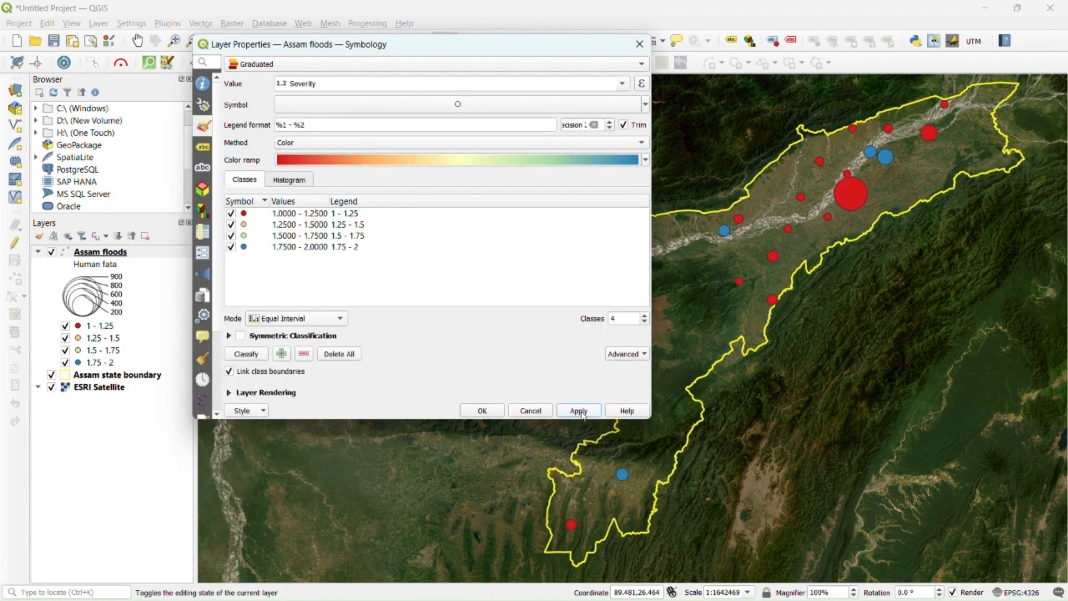
left_click(490, 412)
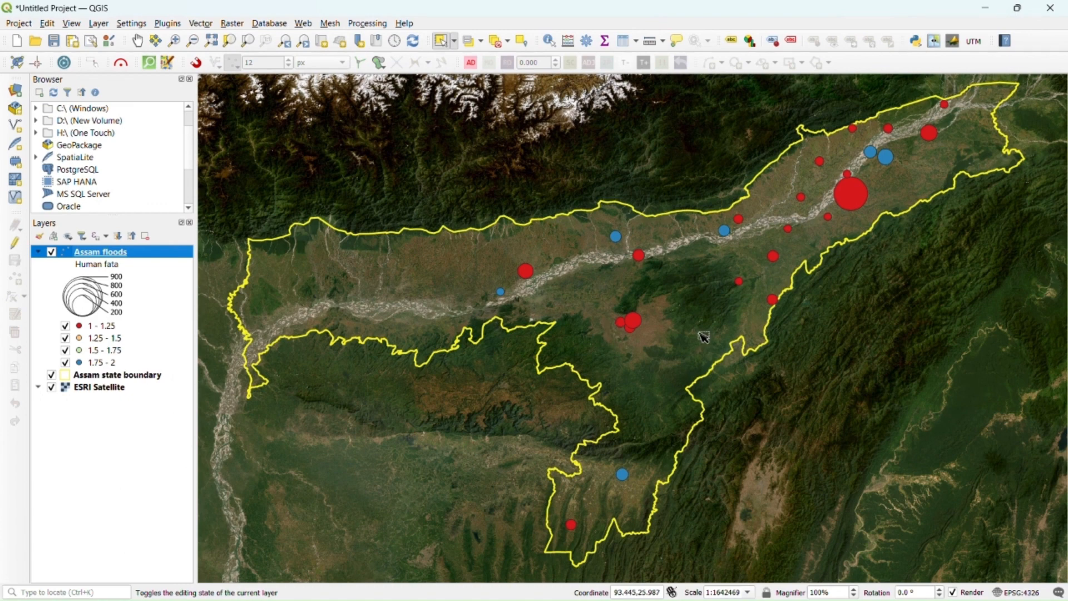
- Check the resized flood points on the map, and enable single labels on the Assam floods layer using the Main Cause field
scroll(704, 337, "up", 2)
scroll(704, 334, "down", 4)
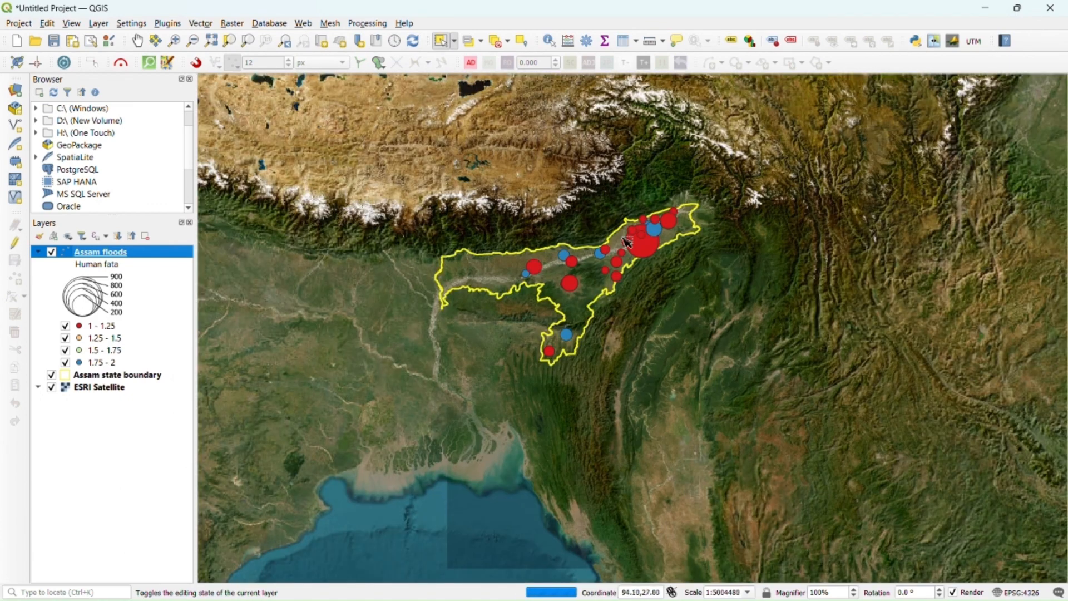
scroll(542, 287, "up", 3)
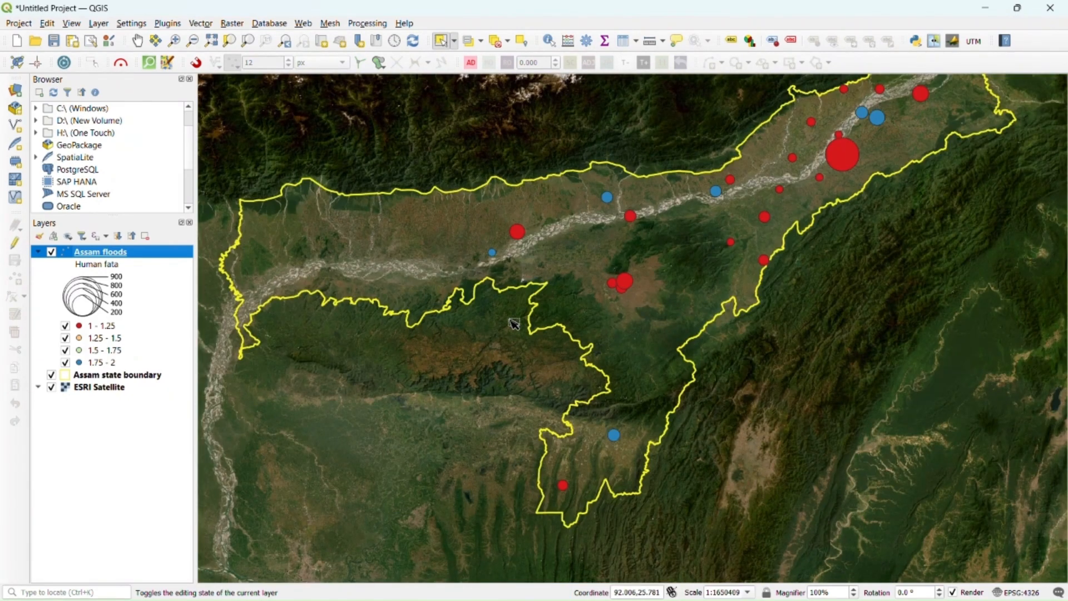
right_click(103, 256)
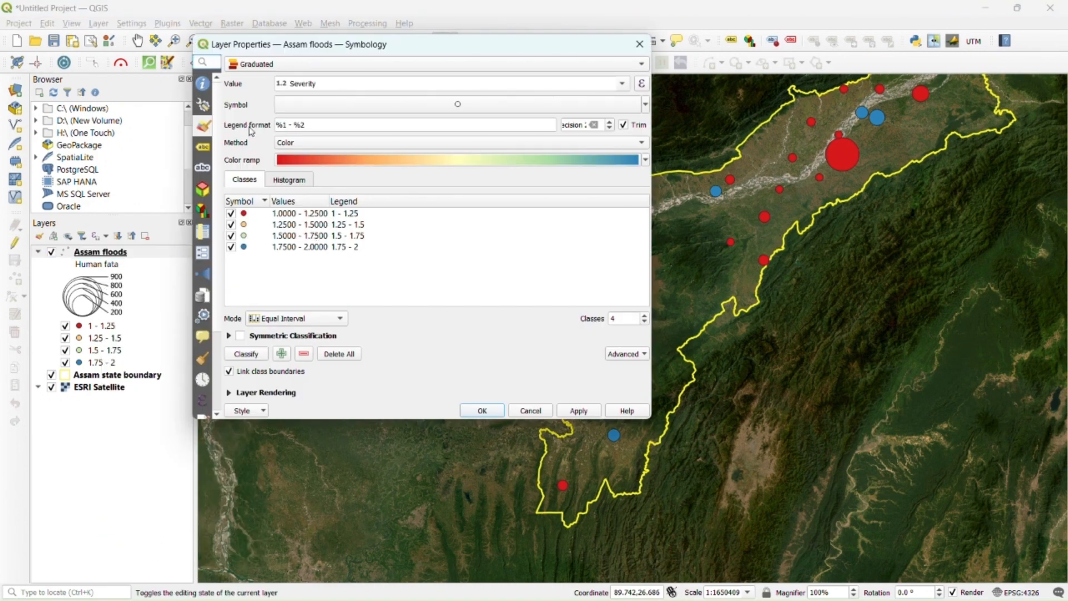
left_click(205, 147)
left_click(305, 65)
left_click(304, 78)
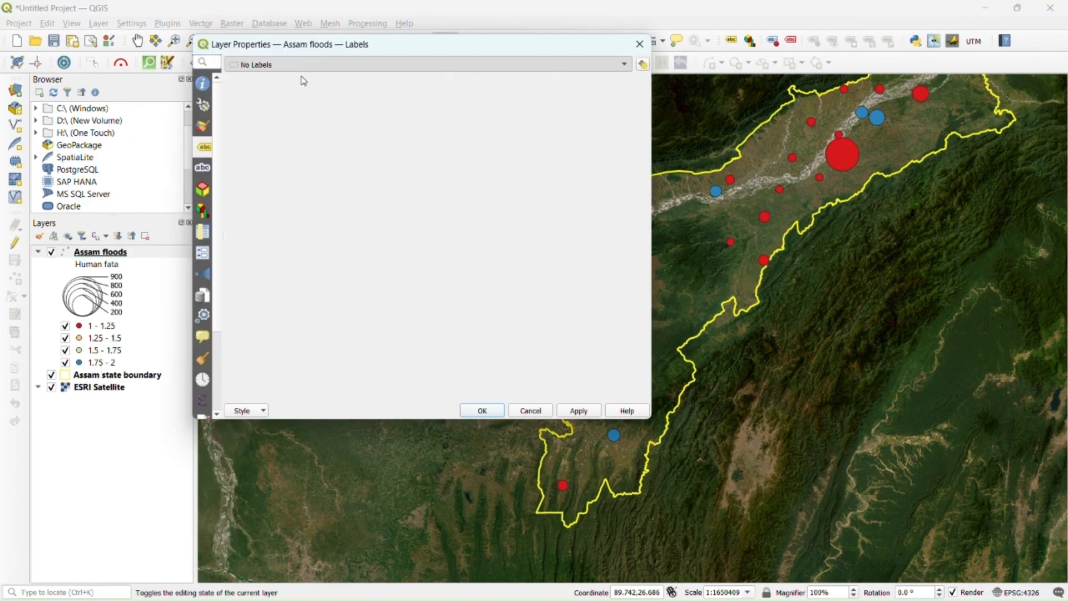
left_click(623, 84)
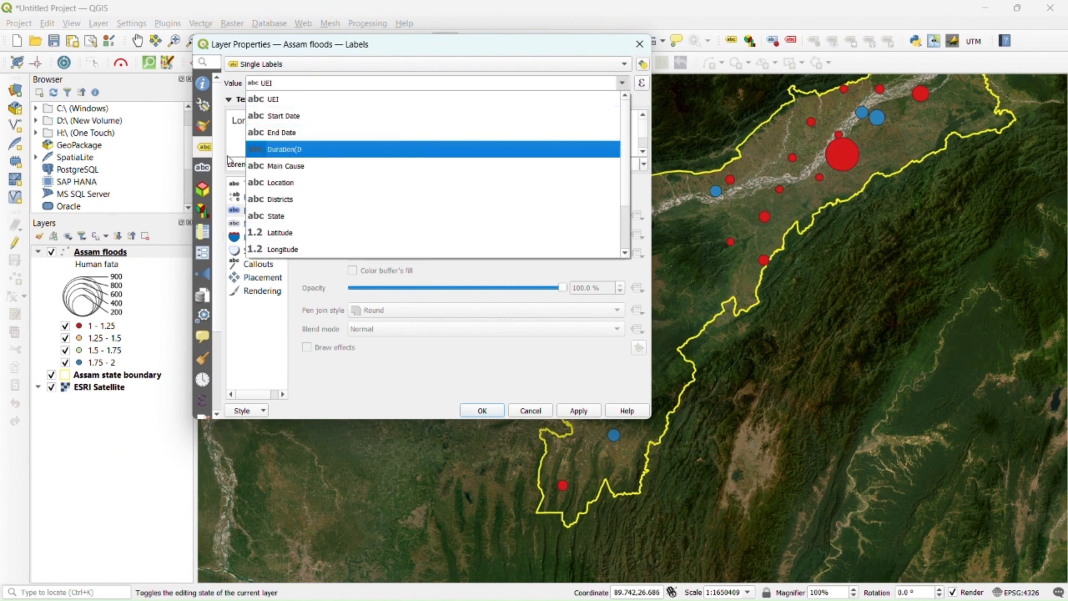
left_click(287, 167)
- Set the label text style to Bold, reduce the font size by two points, and enable the text buffer
left_click(252, 183)
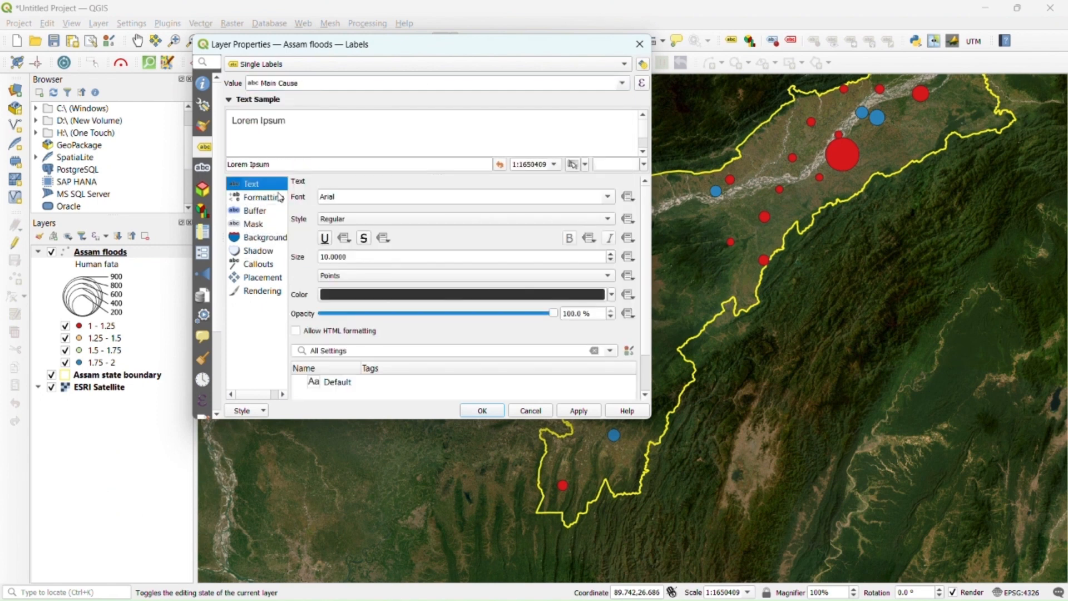
left_click(383, 219)
left_click(348, 242)
left_click(611, 260)
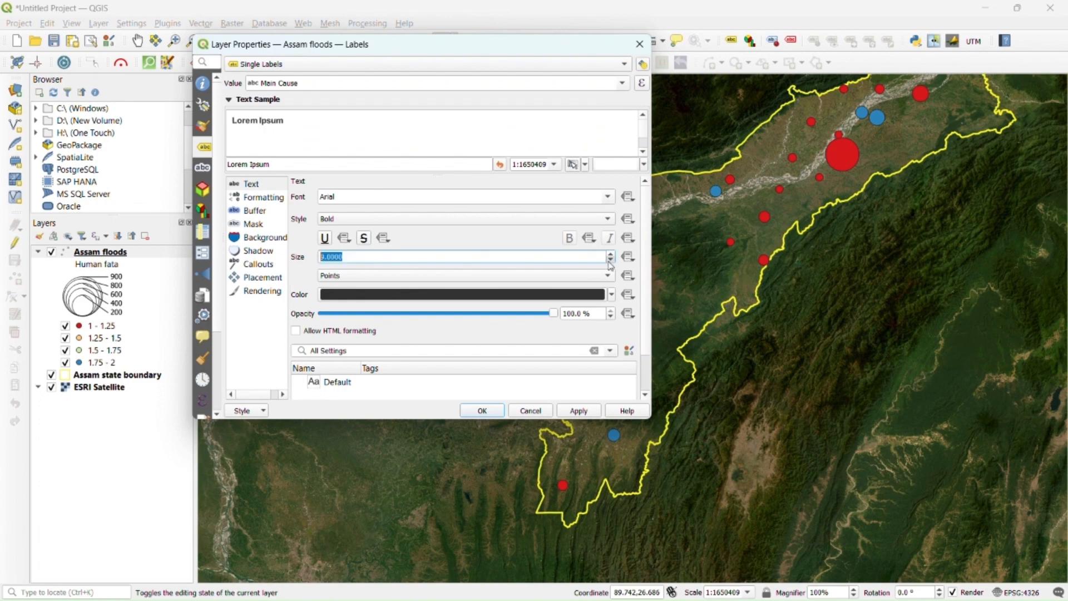
left_click(611, 260)
left_click(251, 212)
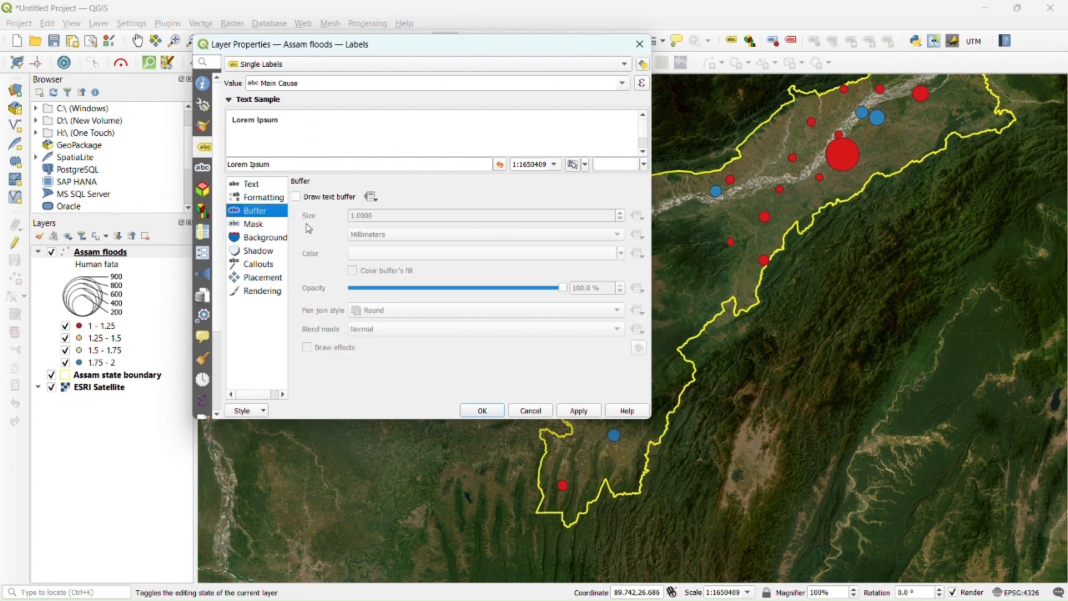
left_click(296, 197)
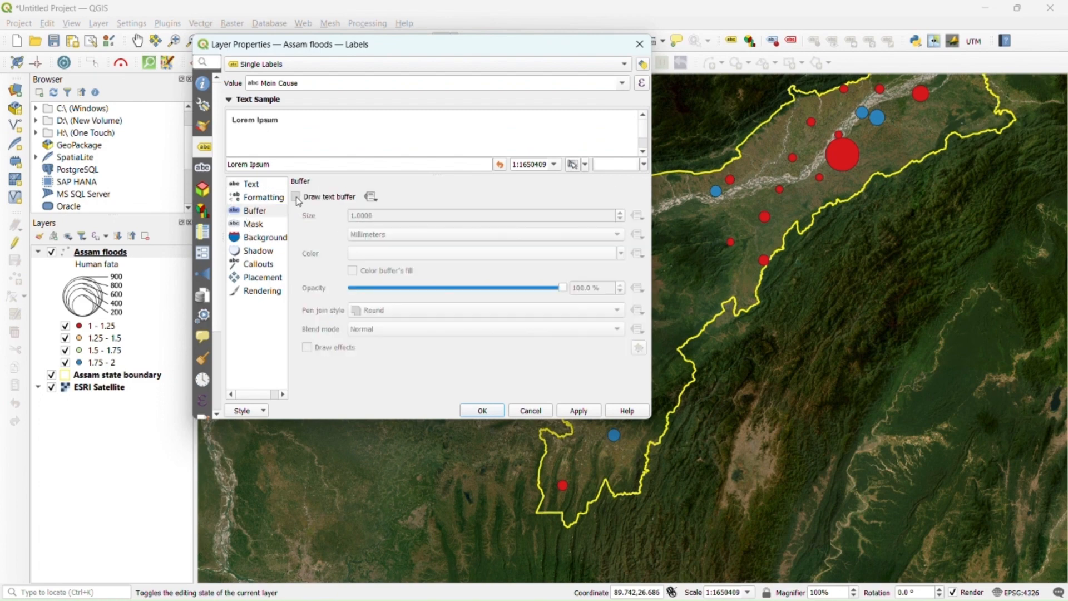
- Set the label placement mode to Offset from Point and apply the labels to the layer
left_click(267, 277)
left_click(359, 236)
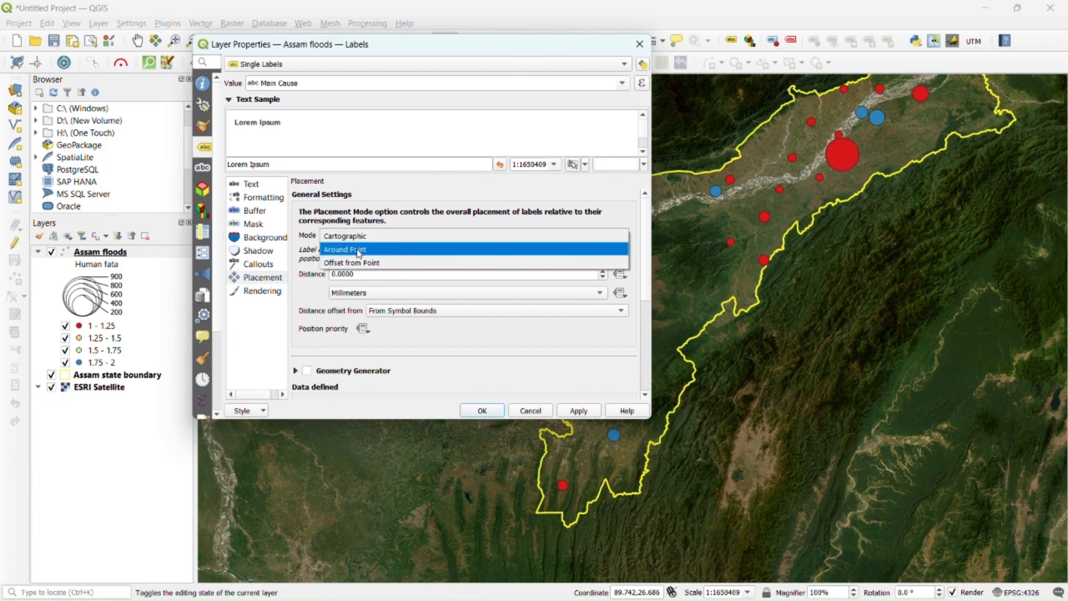
left_click(361, 261)
left_click(579, 411)
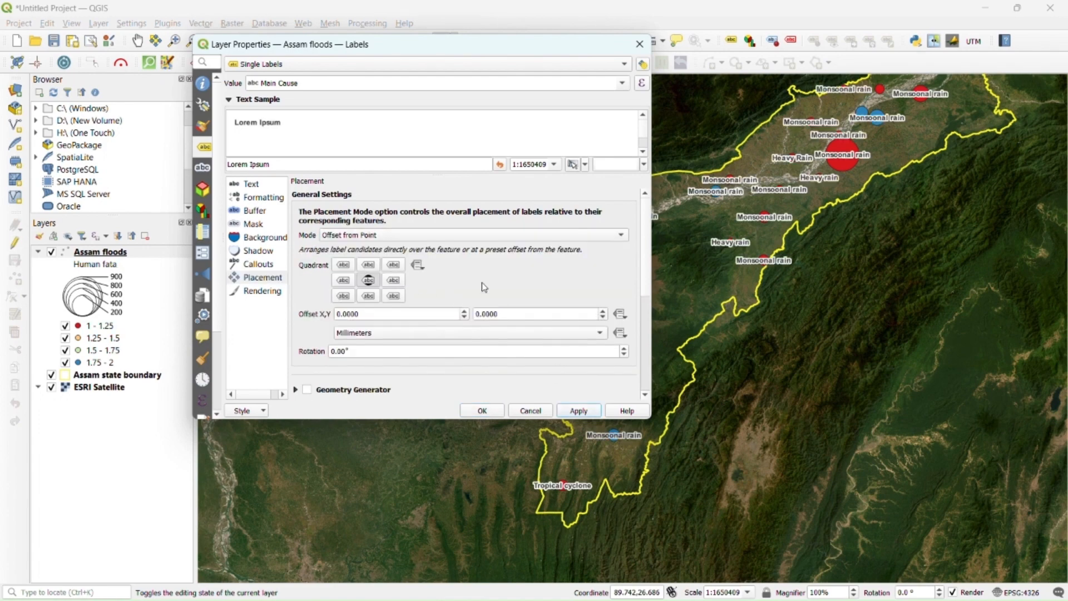
- Place the flood labels in the below-right quadrant with an X offset of 0.7 mm, and apply the settings to the layer
left_click(393, 296)
left_click(579, 410)
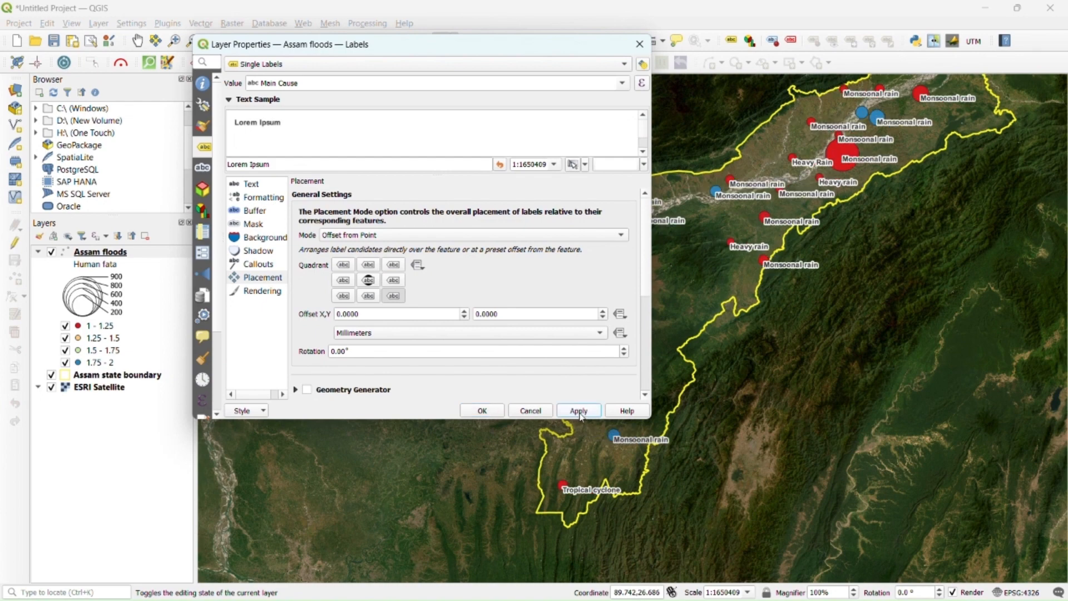
left_click(464, 311)
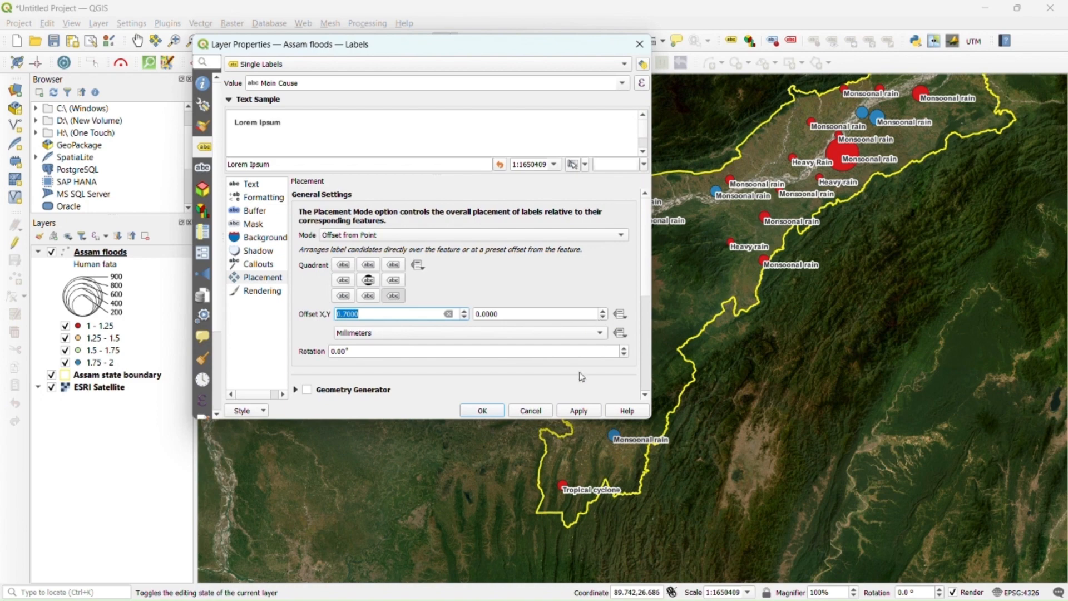
left_click(575, 413)
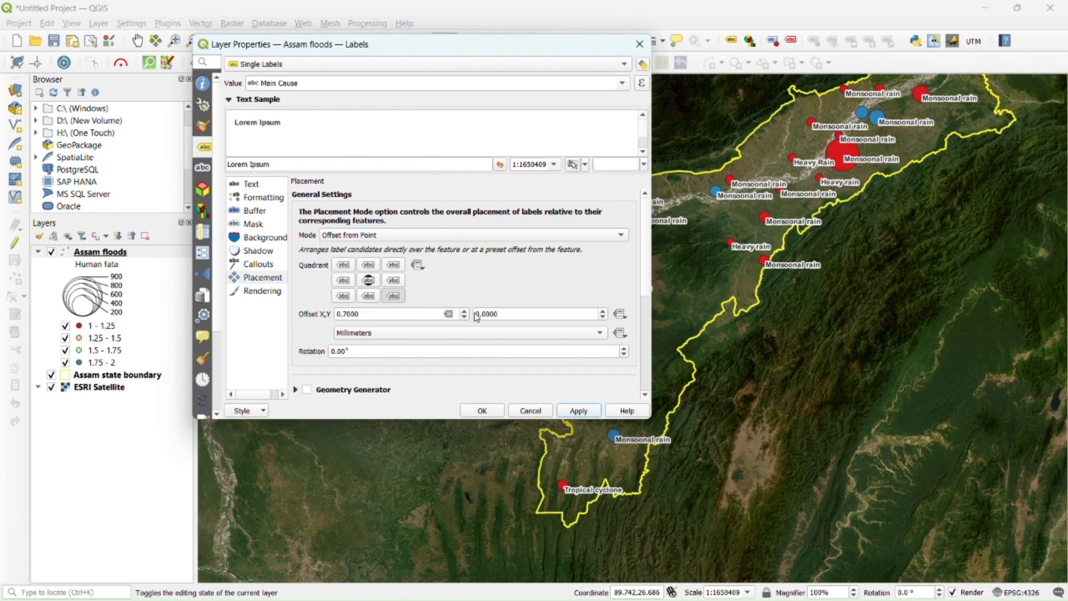
left_click(490, 415)
left_click_drag(628, 203, 611, 248)
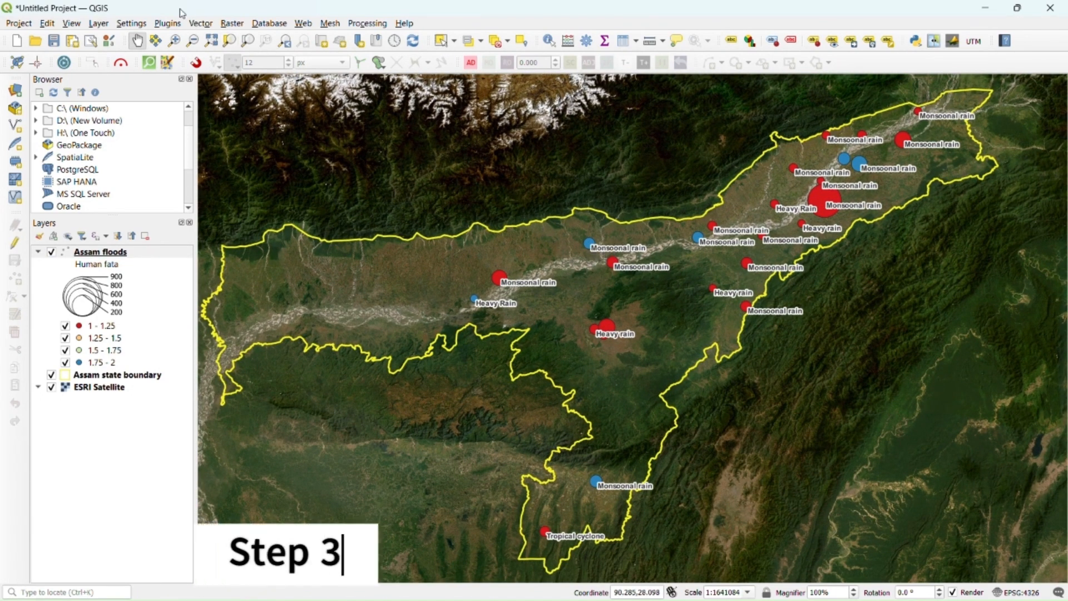
- Create an empty print layout titled Assam Floods through the Layout Manager
left_click(29, 26)
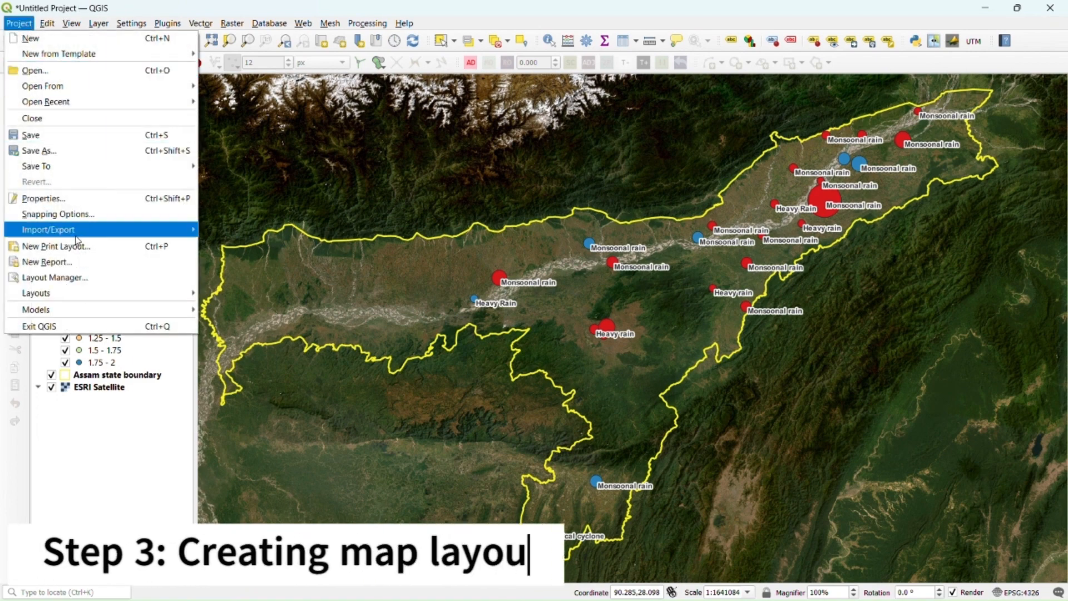
left_click(82, 280)
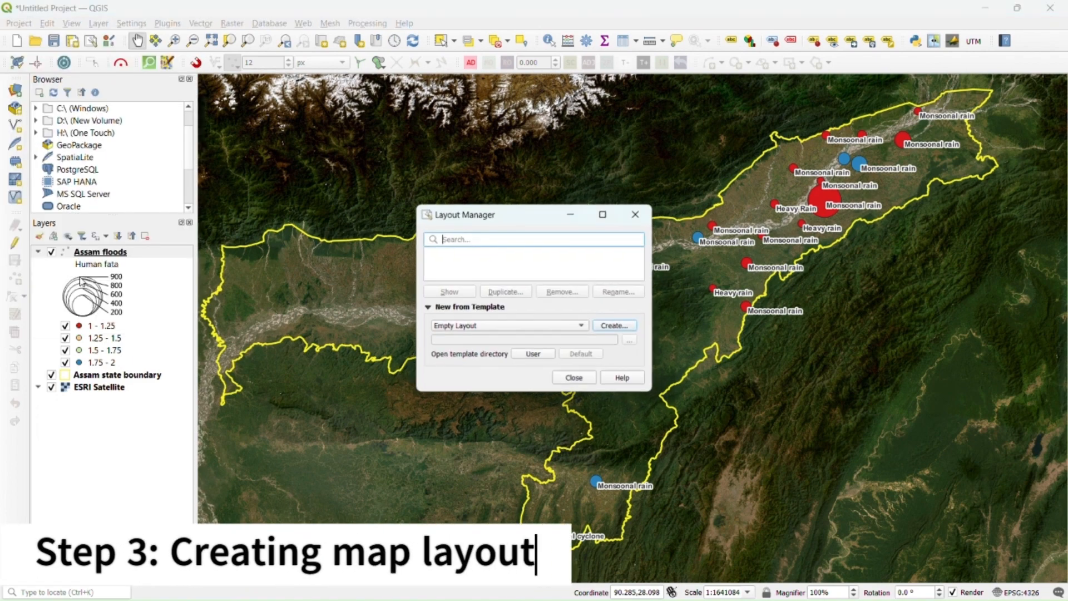
left_click(615, 326)
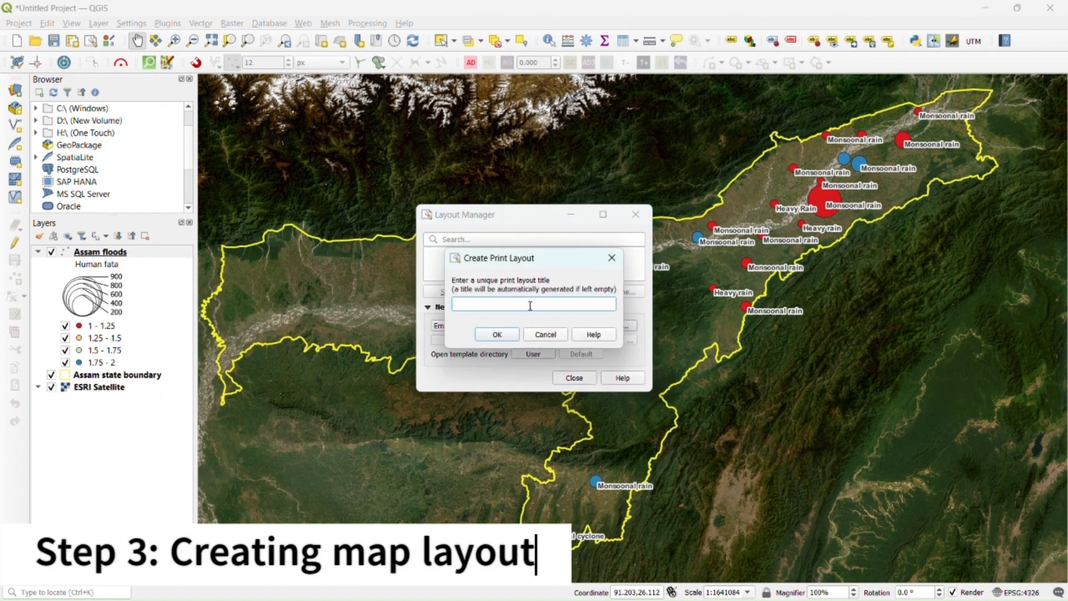
type("Assam Floods")
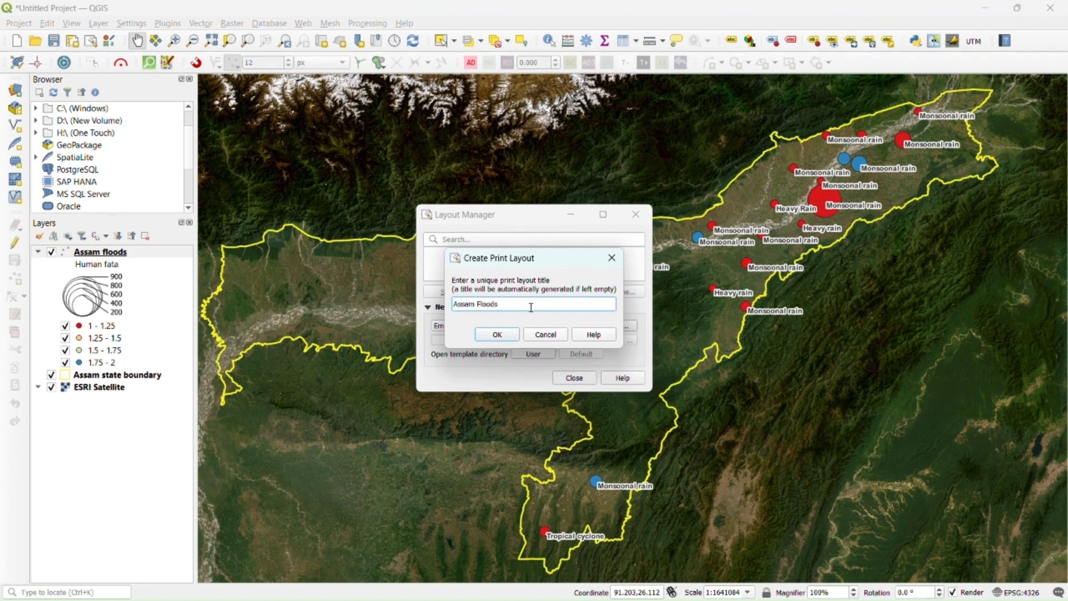
left_click(497, 334)
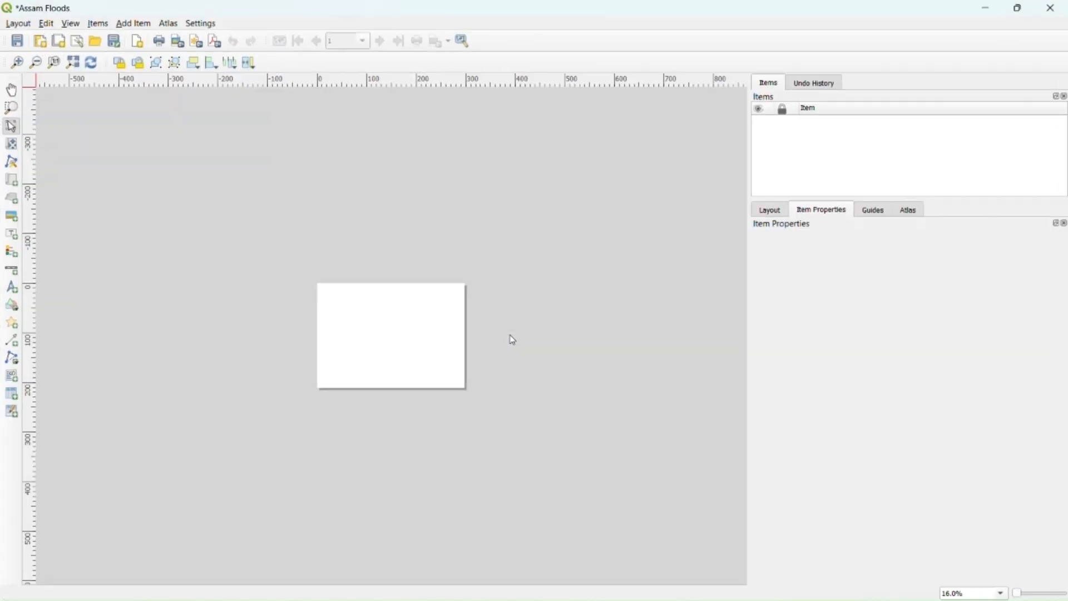
- Add a map about 260 by 178 mm that covers most of the layout page
scroll(387, 331, "up", 2)
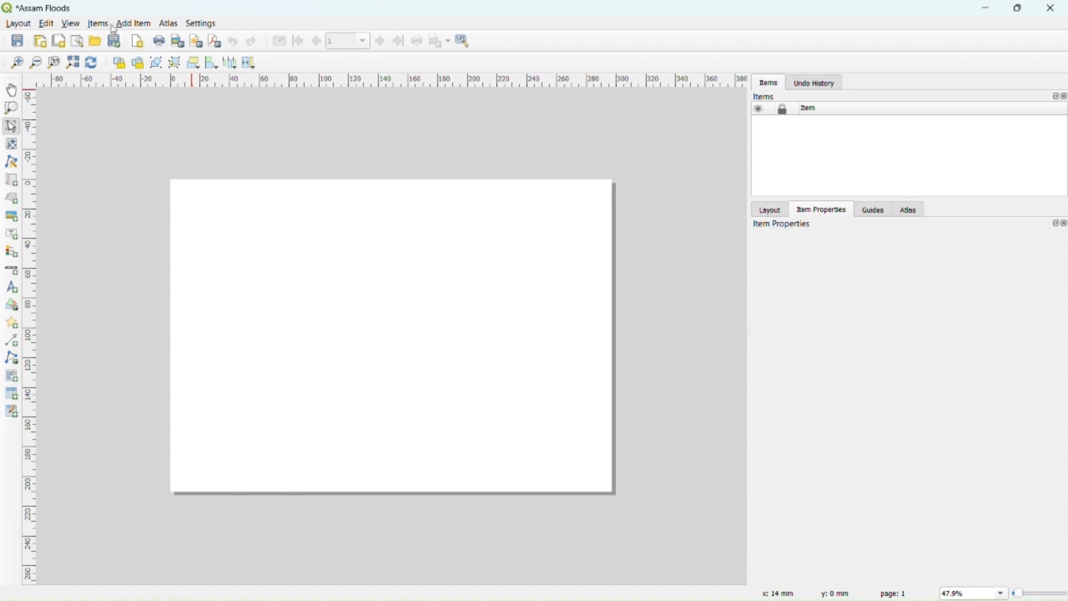
left_click(132, 27)
left_click(145, 38)
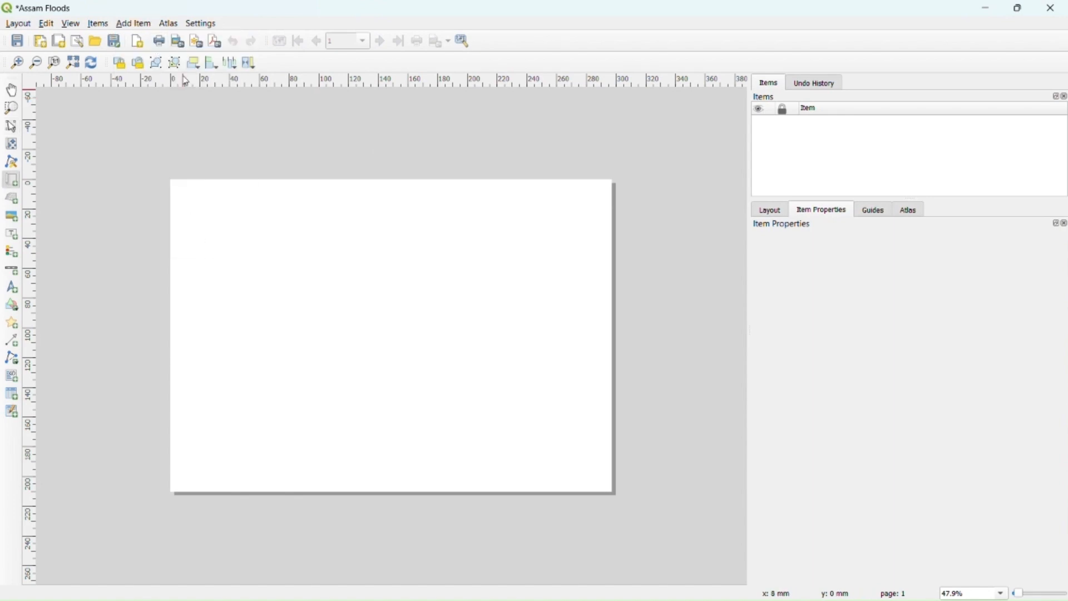
left_click_drag(205, 195, 592, 460)
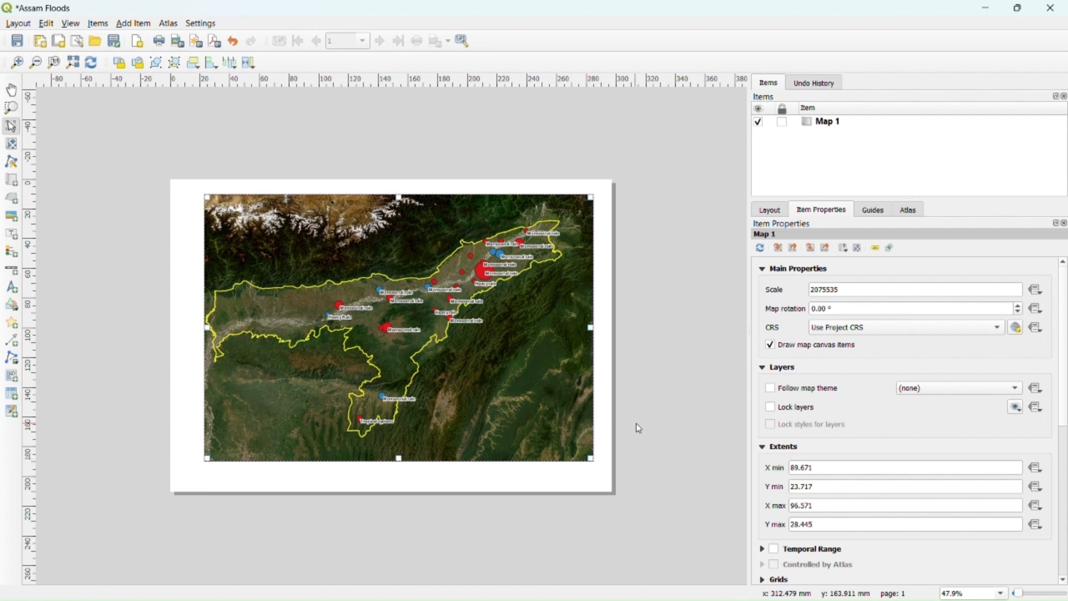
- Move the content inside the map frame so that the whole Assam boundary is centred in it
left_click(11, 143)
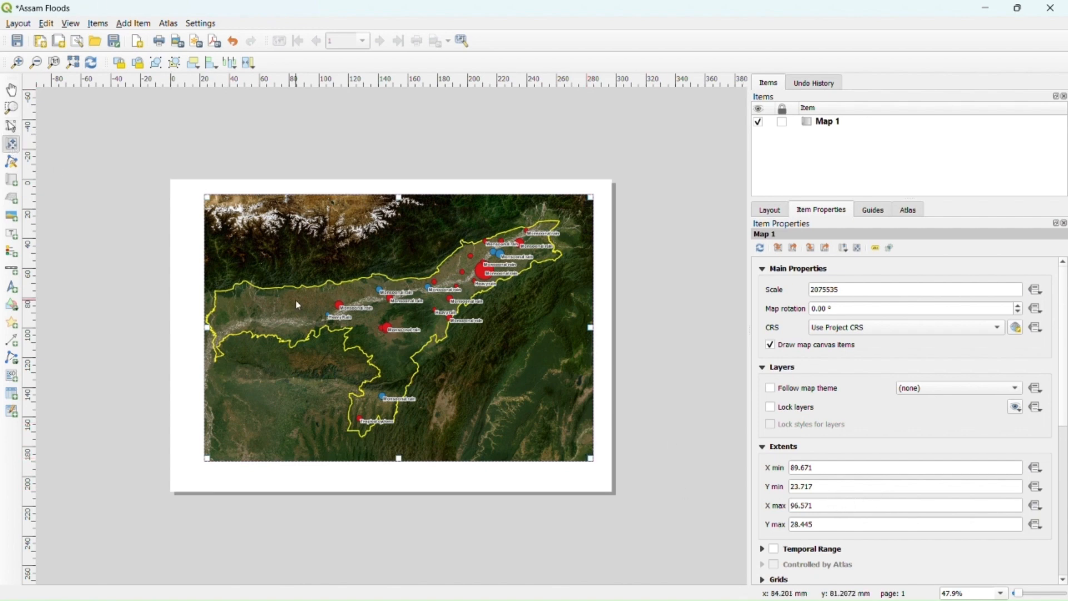
left_click_drag(361, 319, 374, 318)
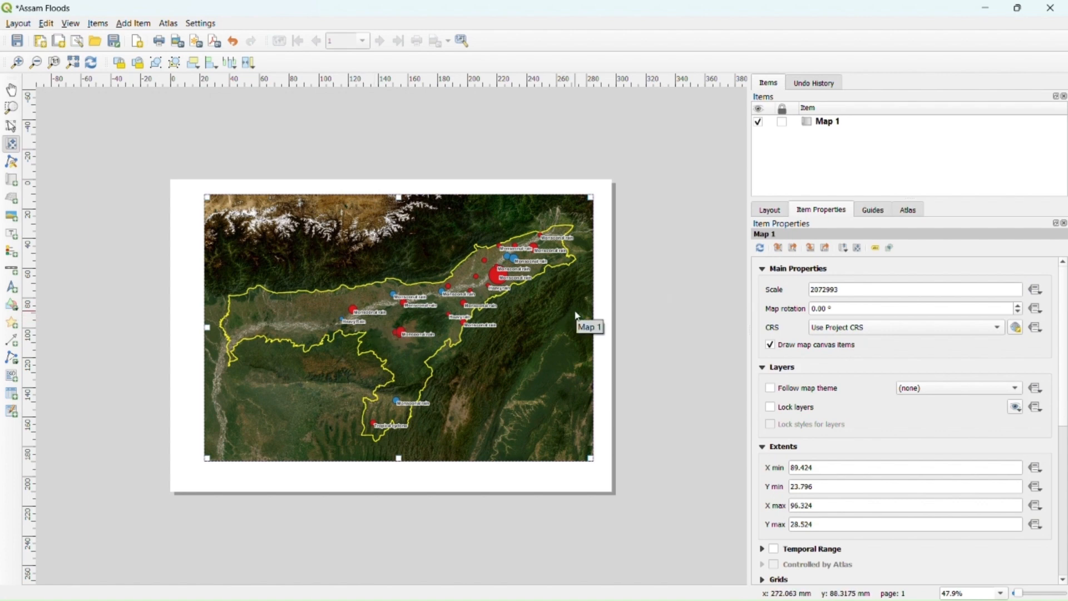
scroll(575, 309, "up", 2)
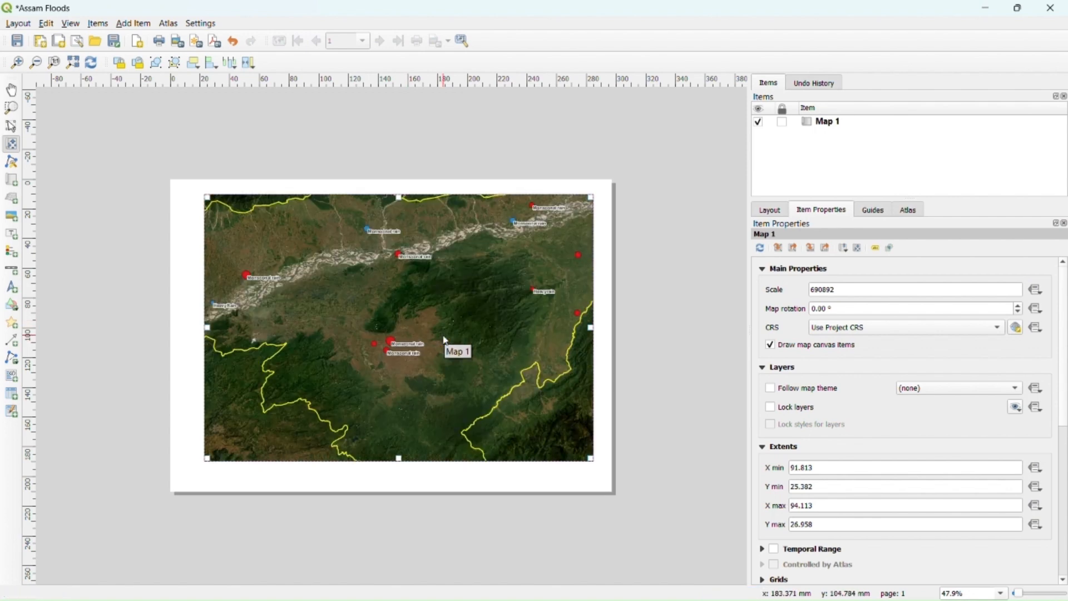
scroll(445, 341, "down", 2)
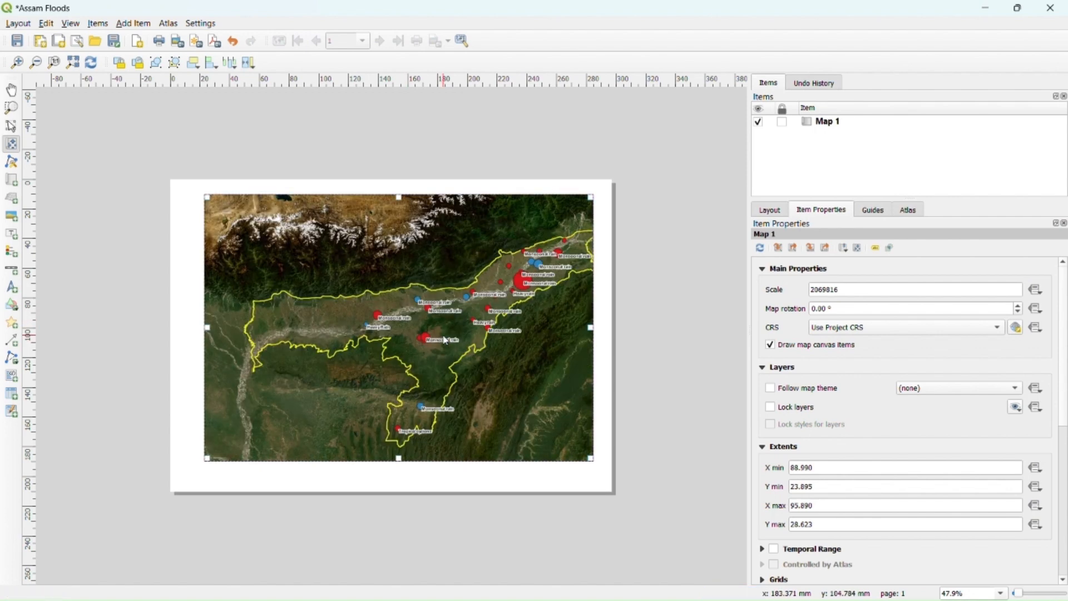
left_click_drag(462, 326, 460, 327)
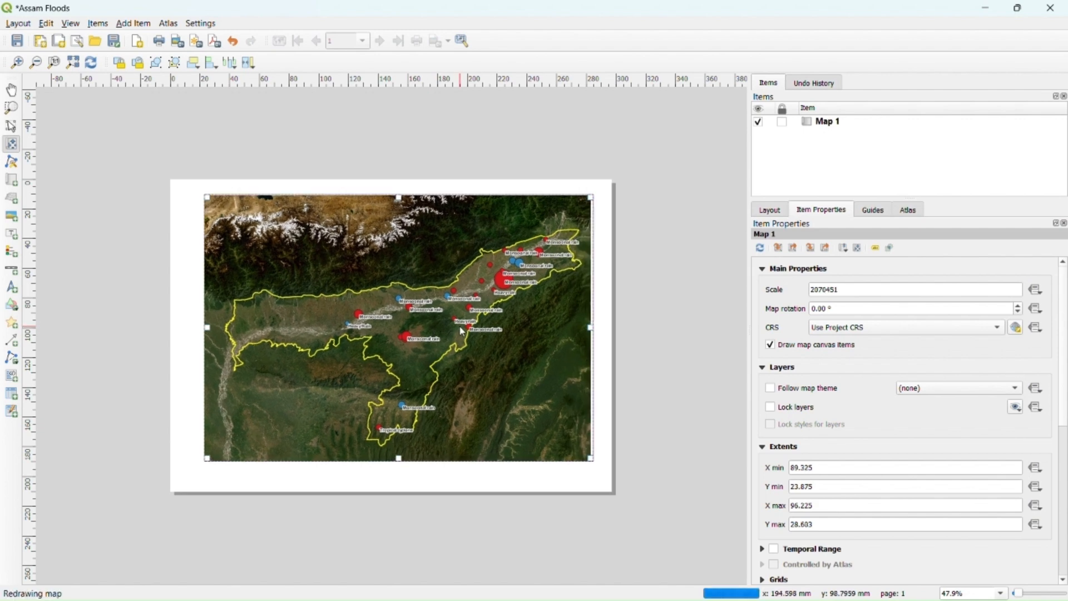
left_click(13, 126)
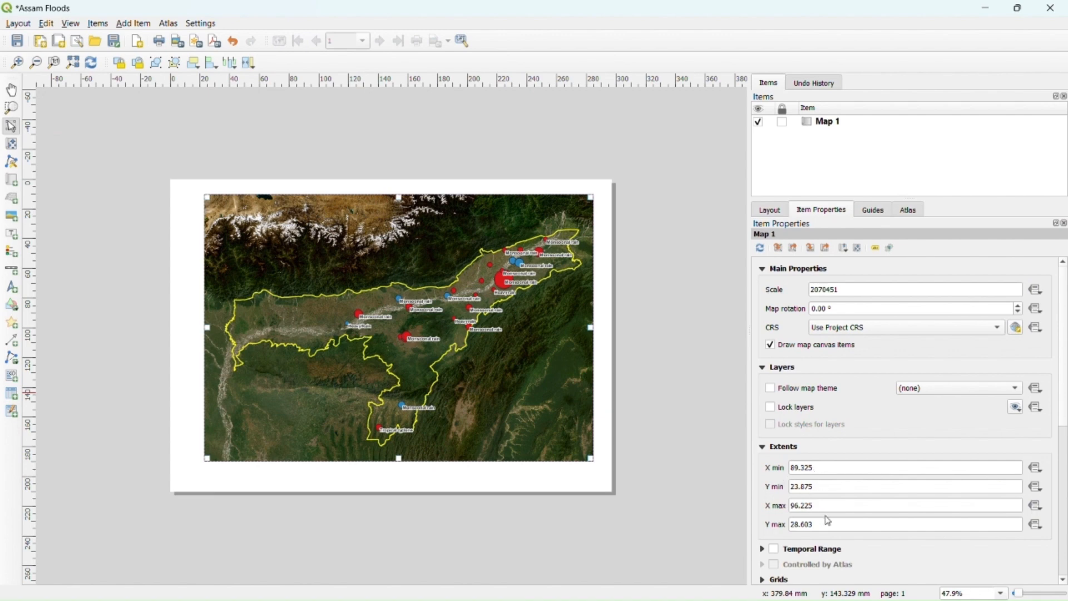
- Lower the map's Y max extent in stages through 28.5 and 28.2 to 28
left_click_drag(820, 525, 800, 525)
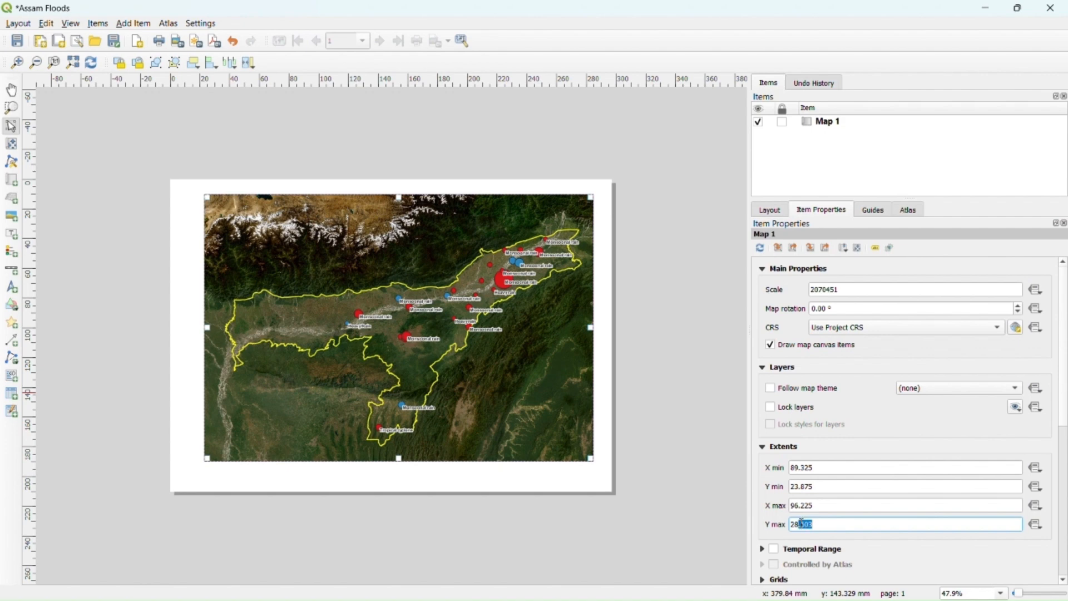
type("5")
key("Return")
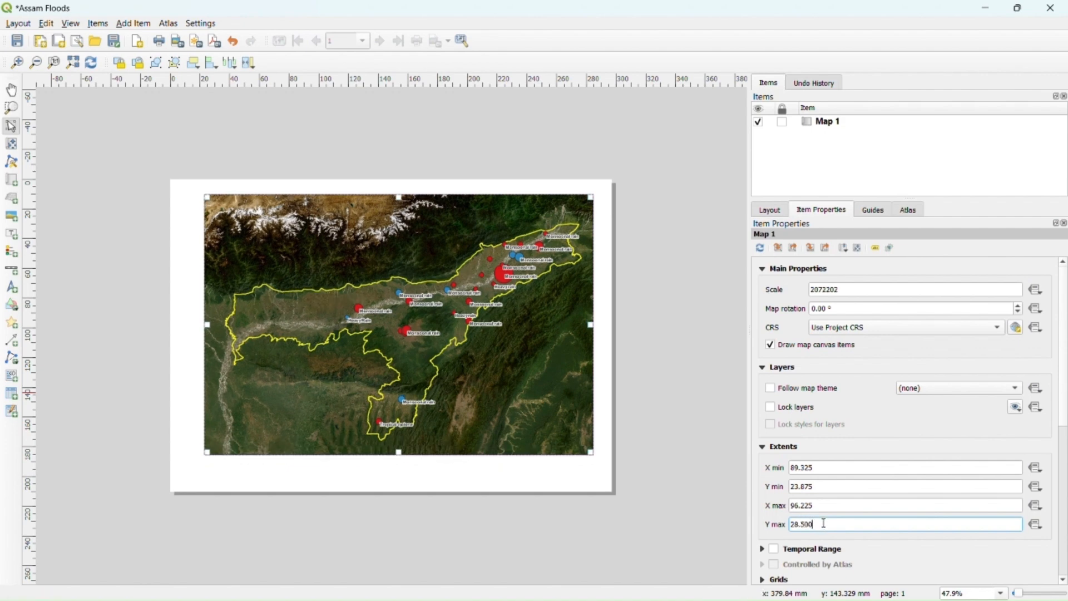
left_click_drag(823, 524, 803, 525)
type("2")
key("Return")
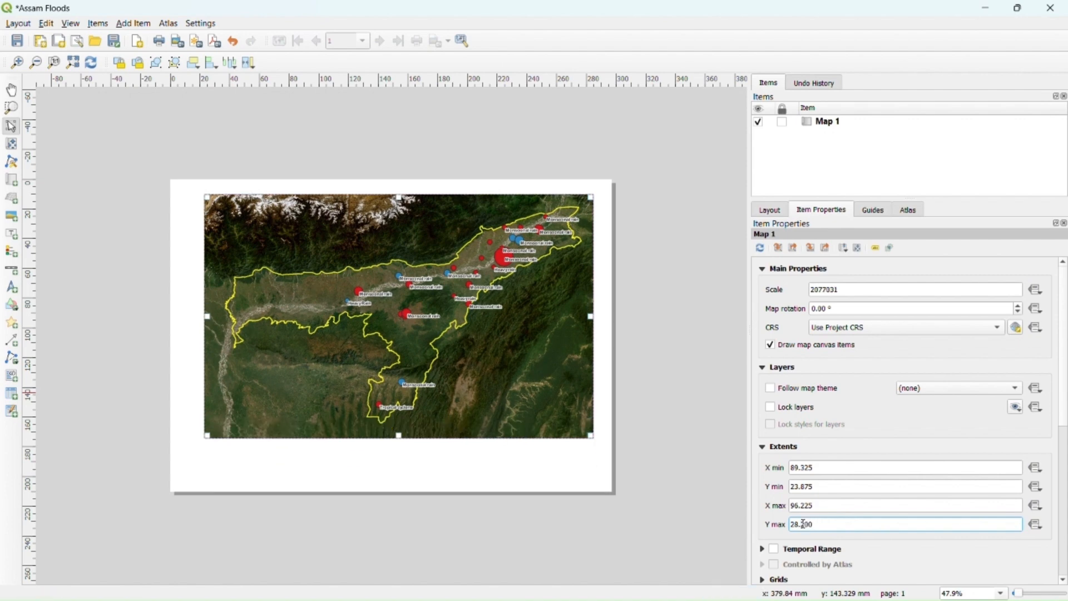
left_click_drag(811, 523, 802, 526)
key("BackSpace")
key("Return")
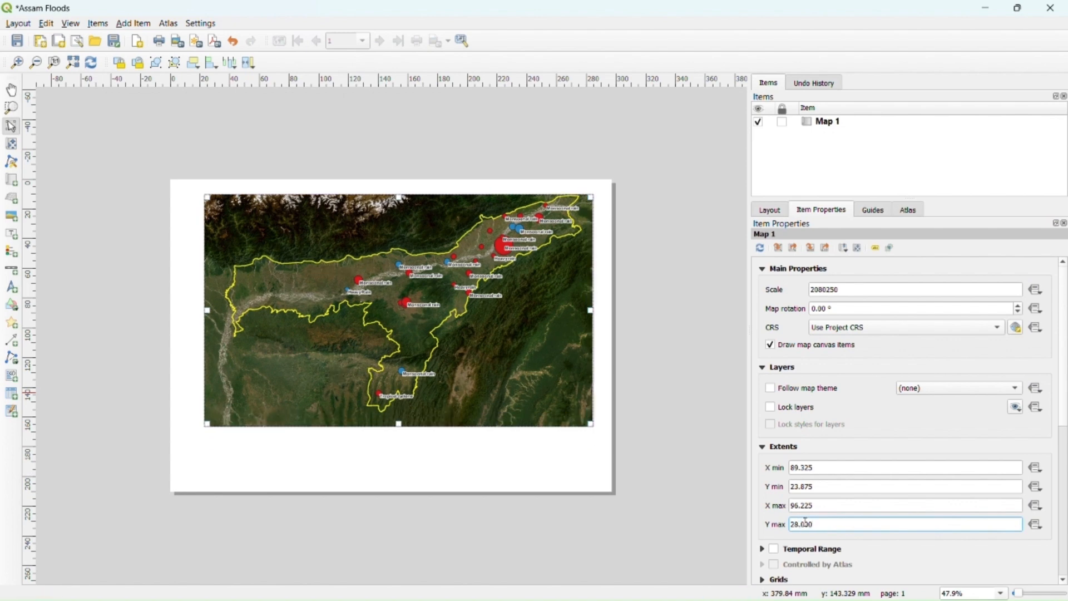
- Try a Y min extent of 23.5, set it to 24, and shift the map content slightly down within its frame
left_click_drag(826, 488, 795, 487)
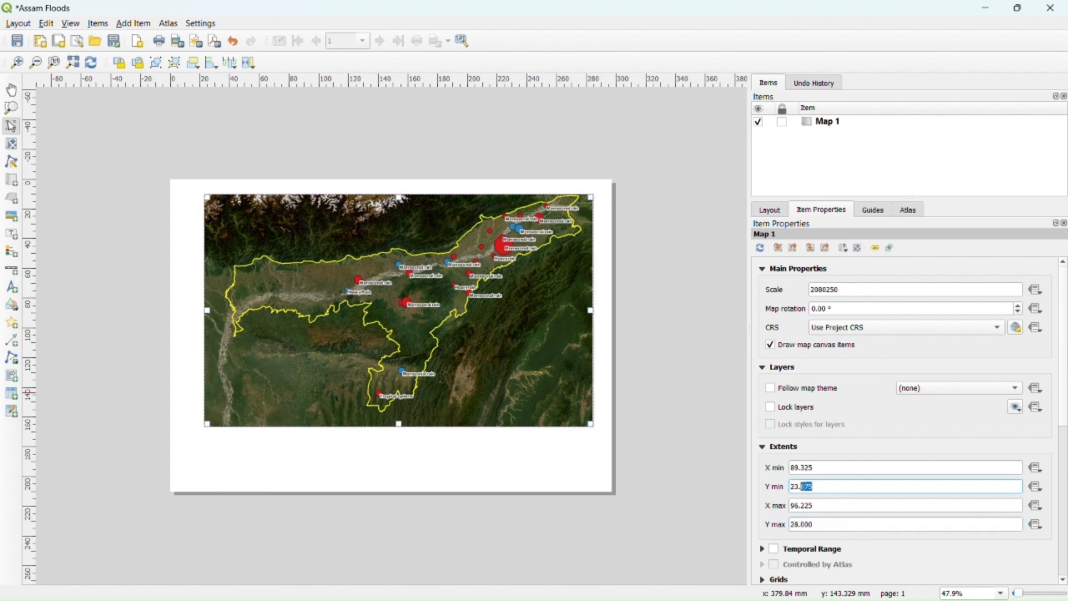
type("5")
key("Return")
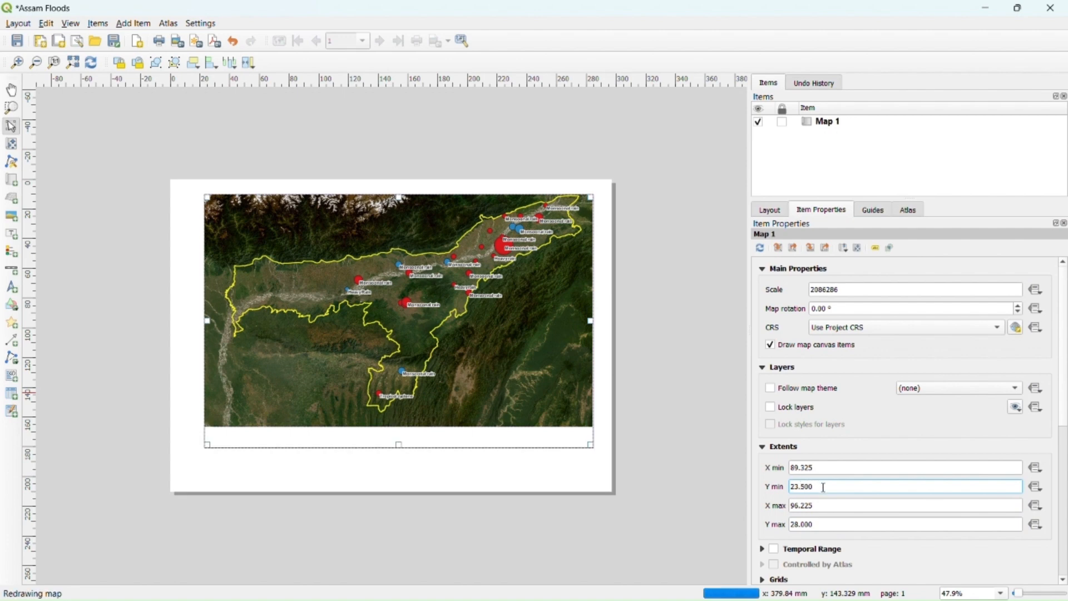
left_click_drag(823, 487, 799, 487)
type("4")
key("Return")
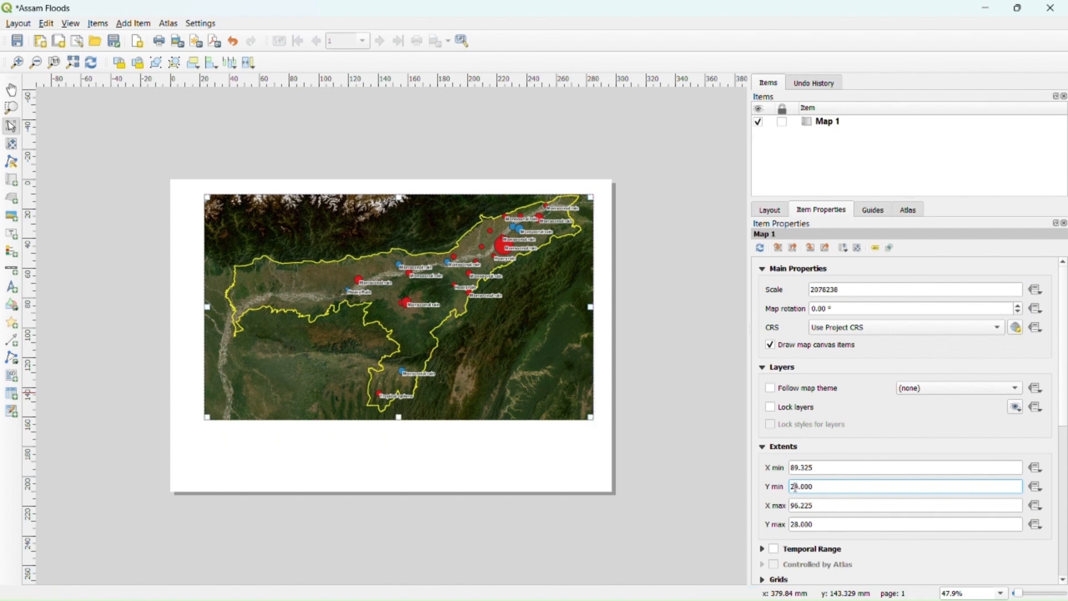
left_click(12, 143)
left_click_drag(438, 313, 438, 318)
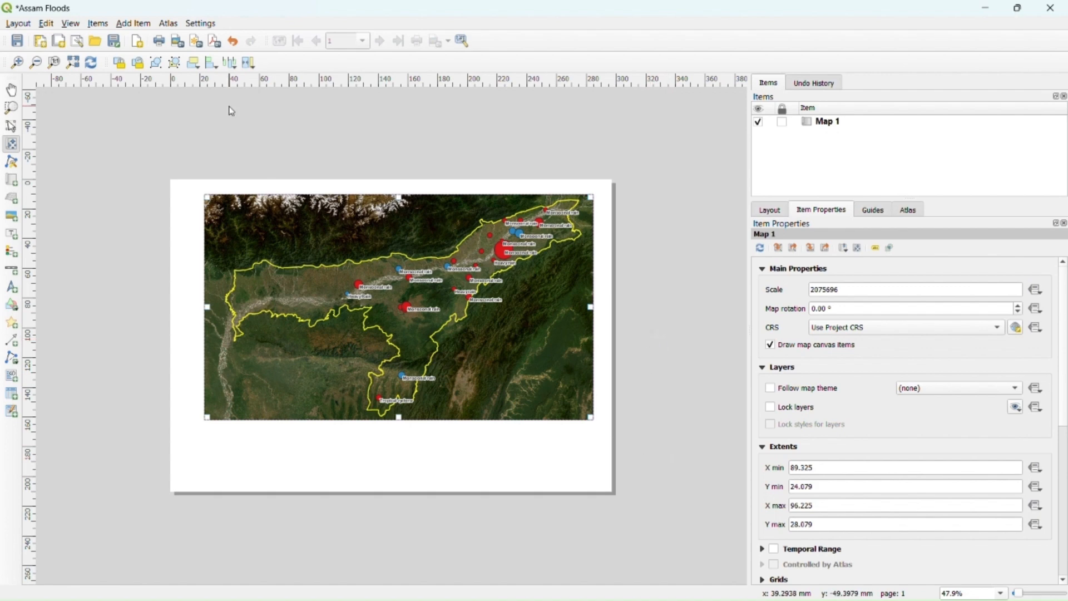
- Add a scale bar over the lower-right part of the map
left_click(139, 24)
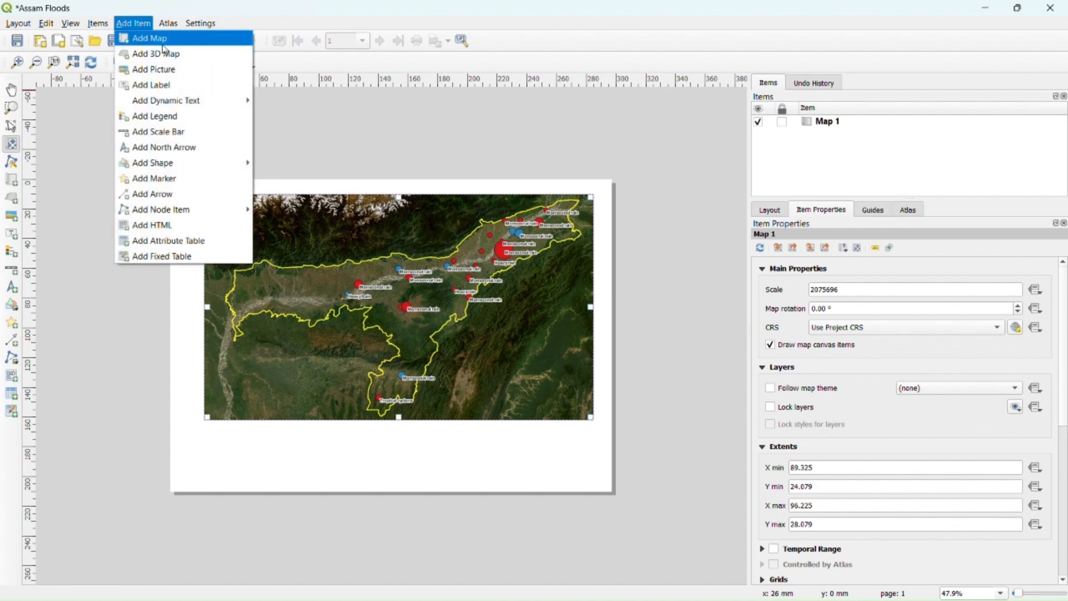
left_click(179, 133)
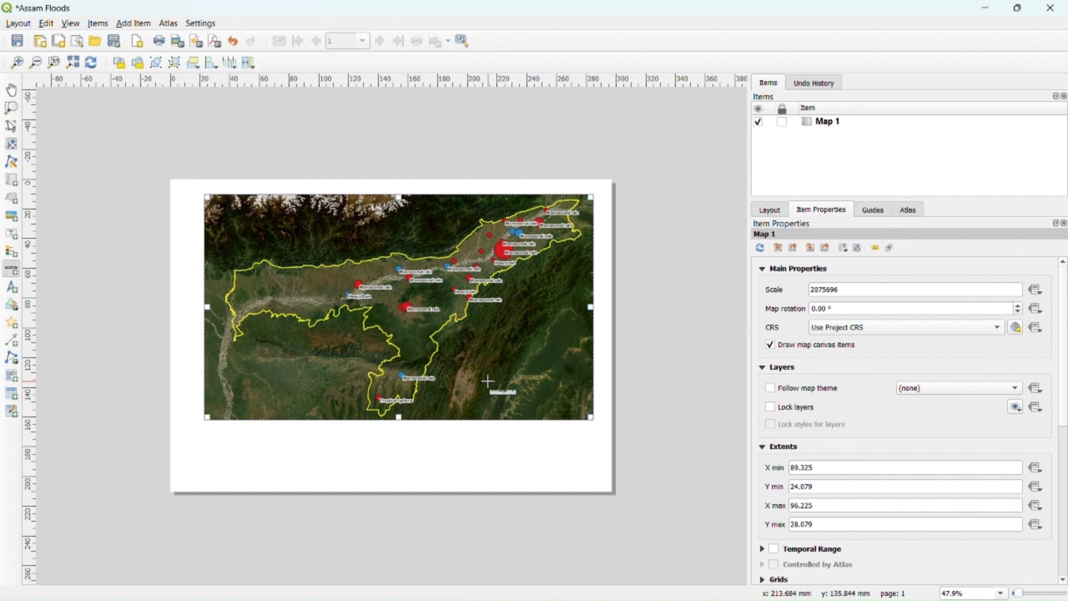
left_click_drag(488, 381, 589, 412)
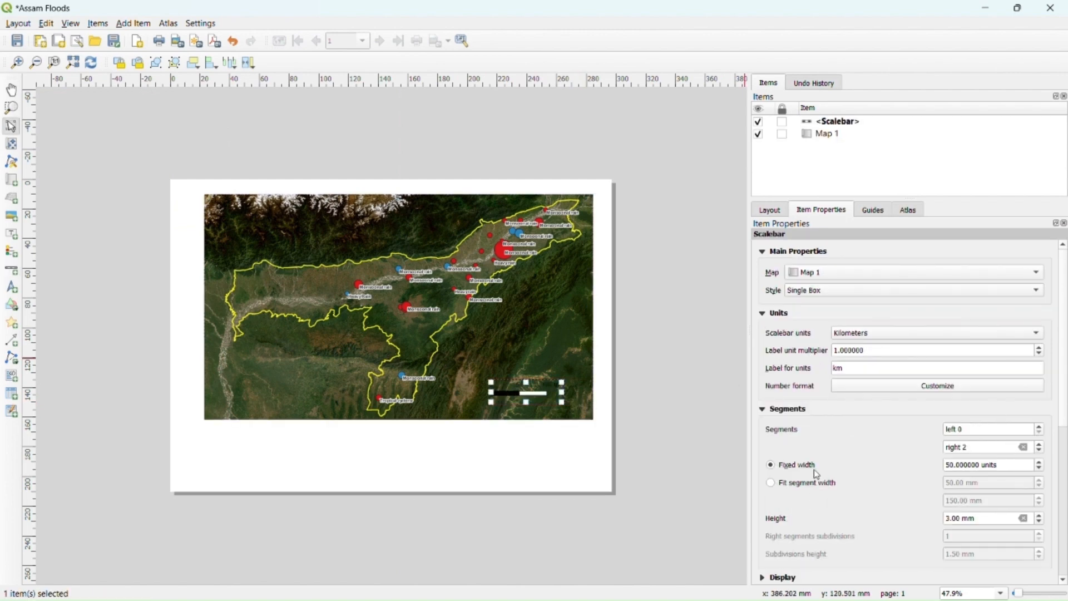
- Enable the scale bar's frame and background, and move it flush into the map's lower-right corner
left_click(763, 314)
left_click(764, 328)
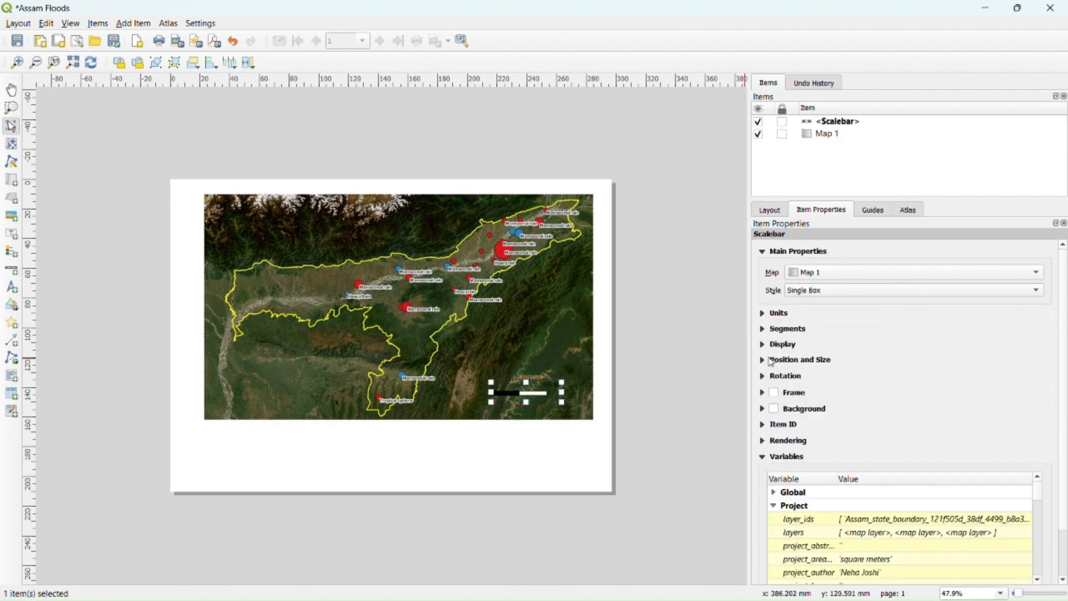
left_click(774, 393)
left_click(763, 392)
left_click(774, 409)
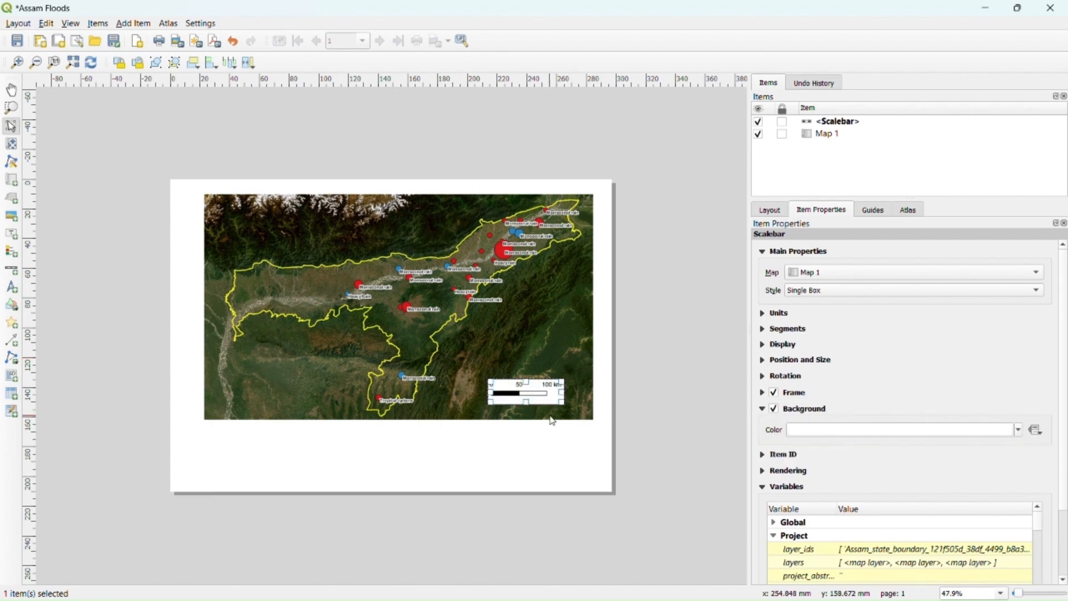
scroll(562, 415, "up", 5)
left_click_drag(540, 360, 624, 405)
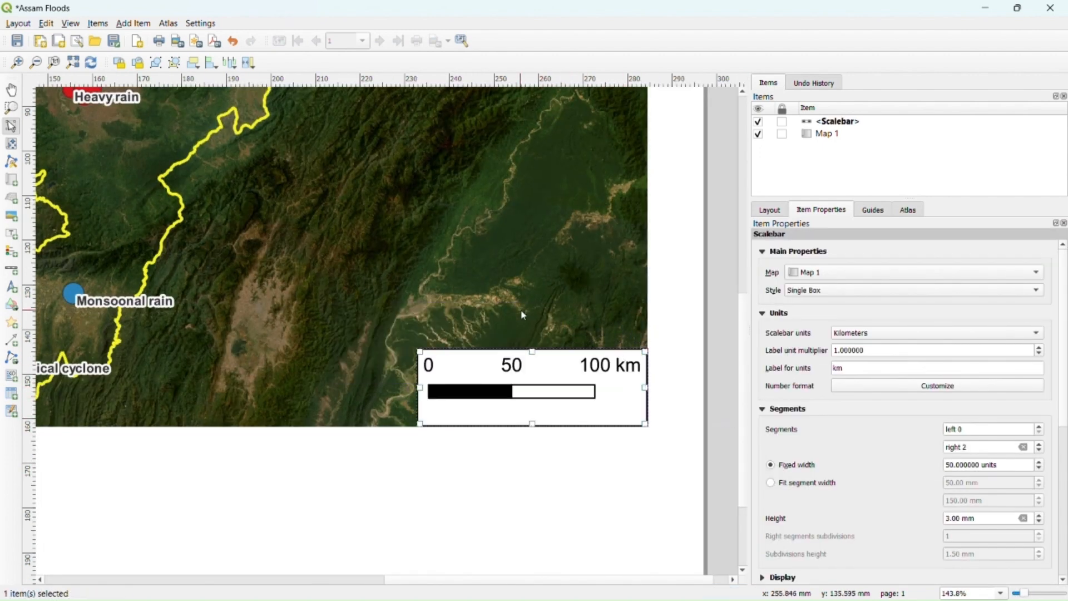
key("ctrl+0")
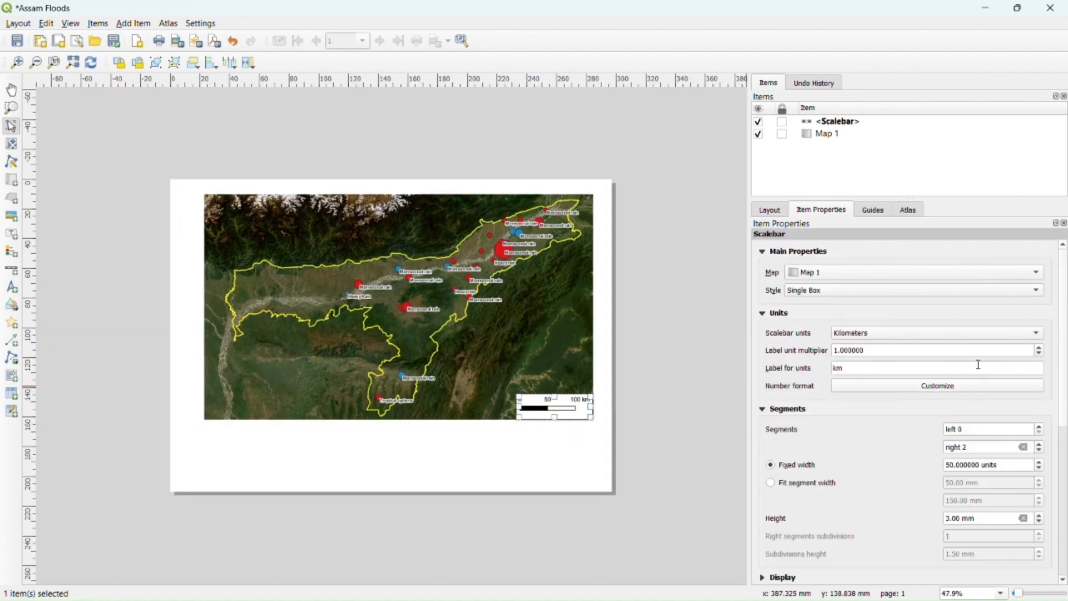
- Try a label unit multiplier of 3 on the scale bar, restore it to 1, and deselect the scale bar
double_click(1039, 347)
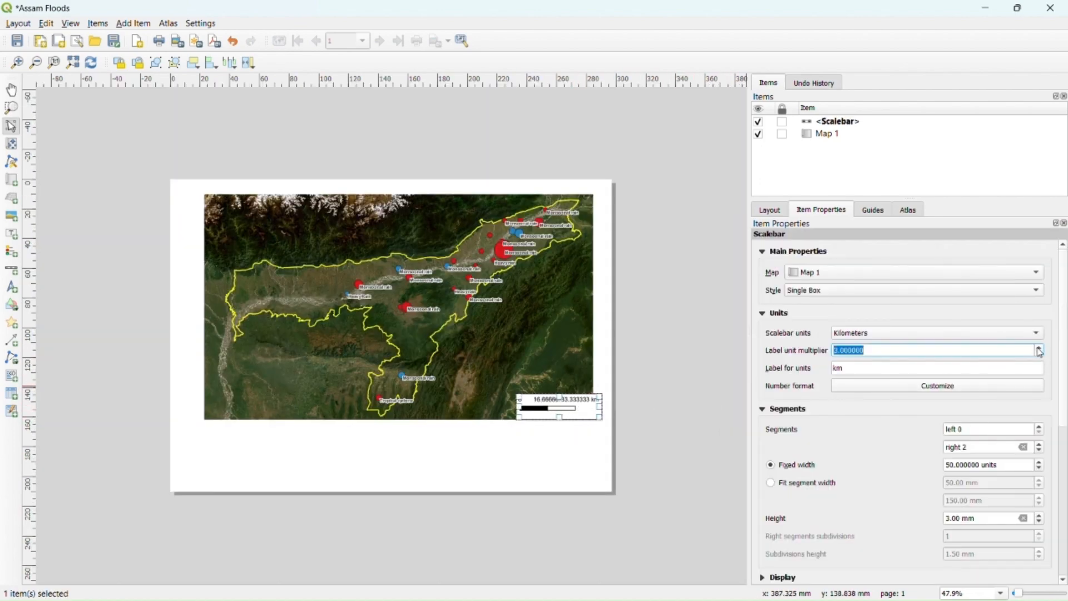
left_click(1040, 355)
left_click(1040, 354)
left_click(635, 429)
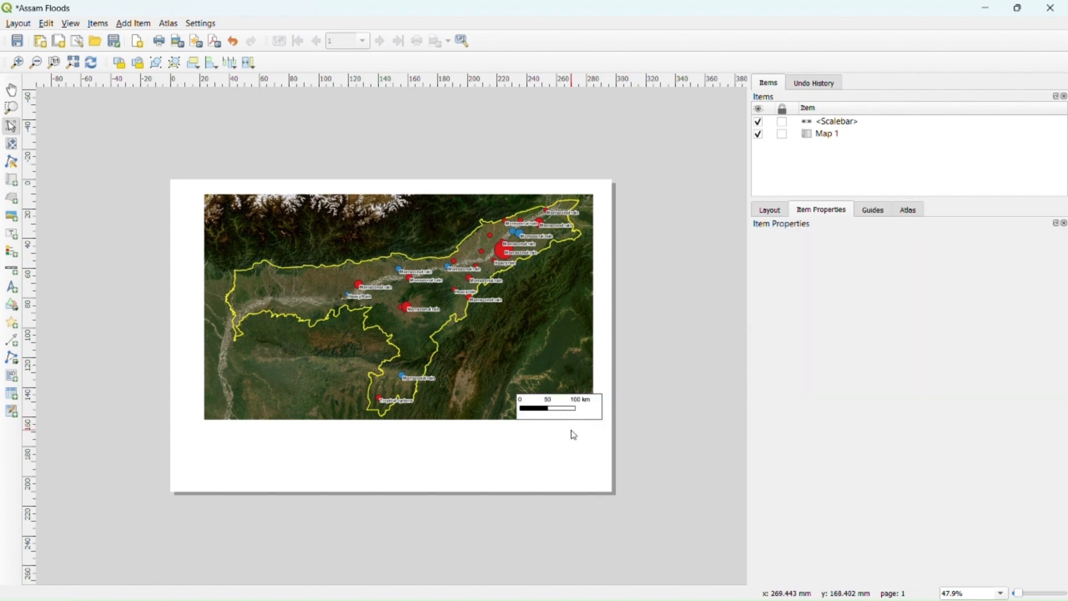
- Move the scale bar so its right edge lines up with the map's right edge
scroll(572, 434, "up", 2)
left_click_drag(647, 365, 620, 365)
left_click(575, 420)
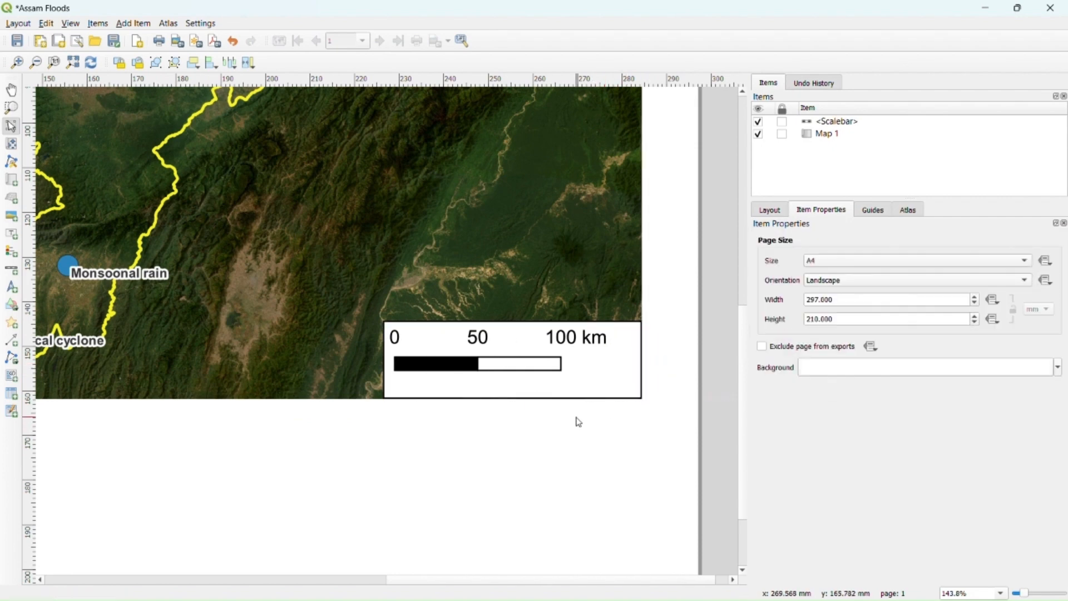
scroll(571, 418, "down", 2)
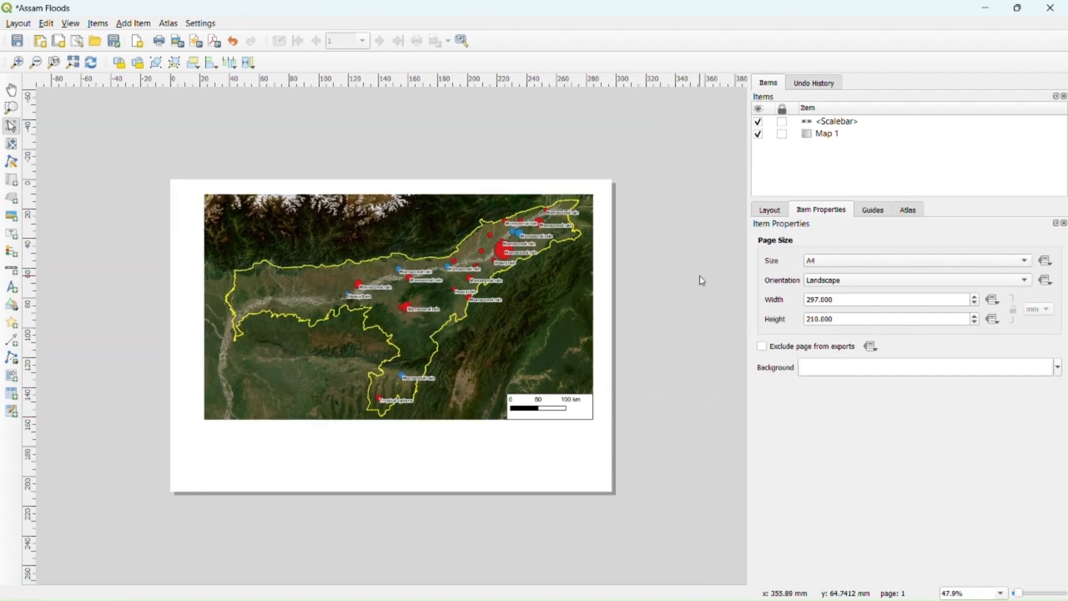
left_click(555, 403)
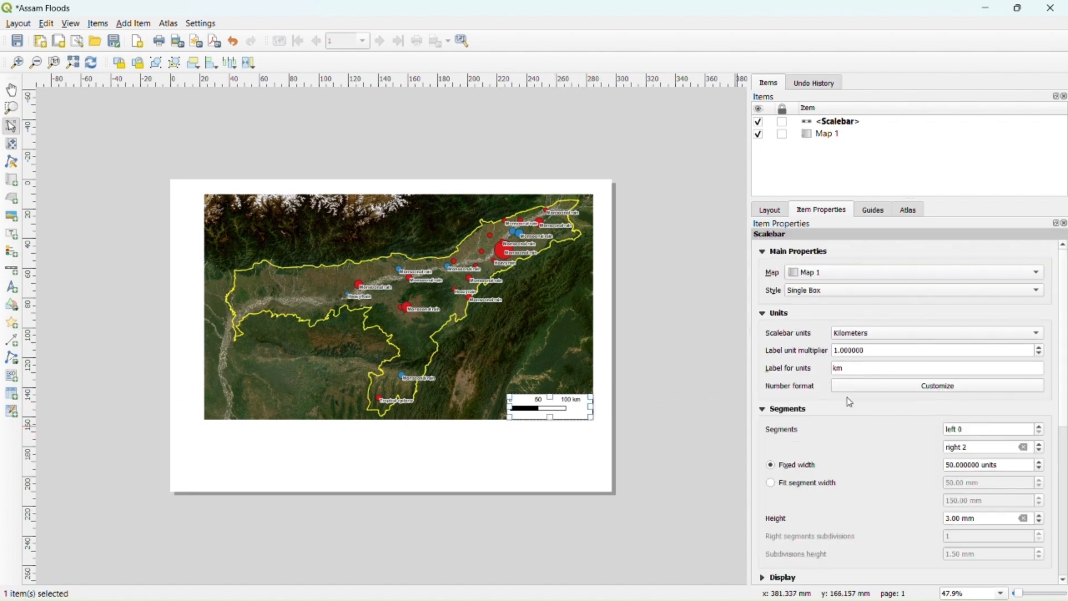
scroll(1053, 373, "down", 3)
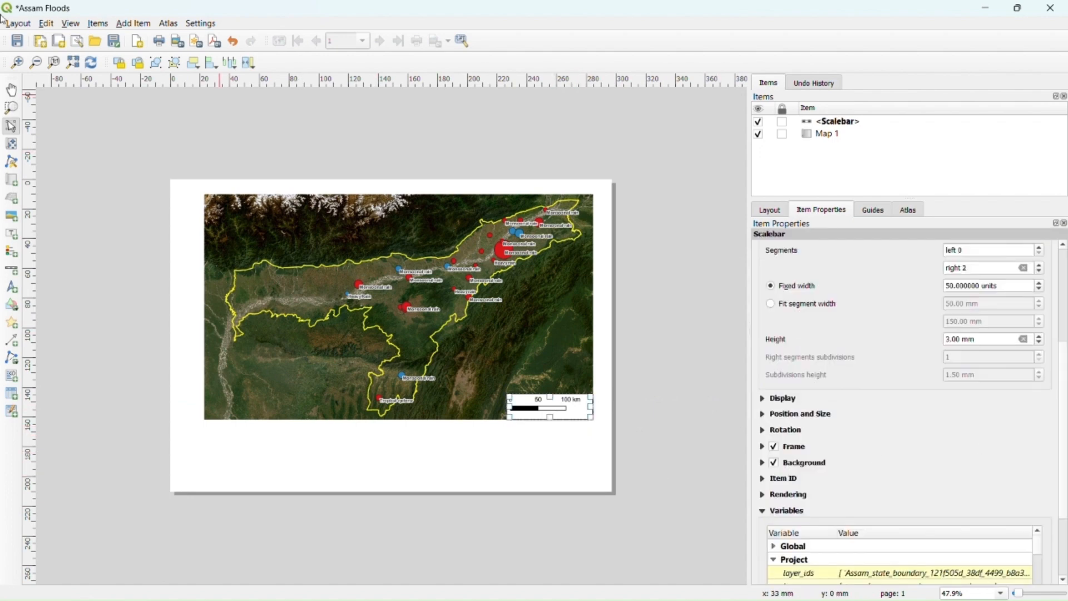
- Add a legend over the lower-right part of the map, above the scale bar
left_click(129, 28)
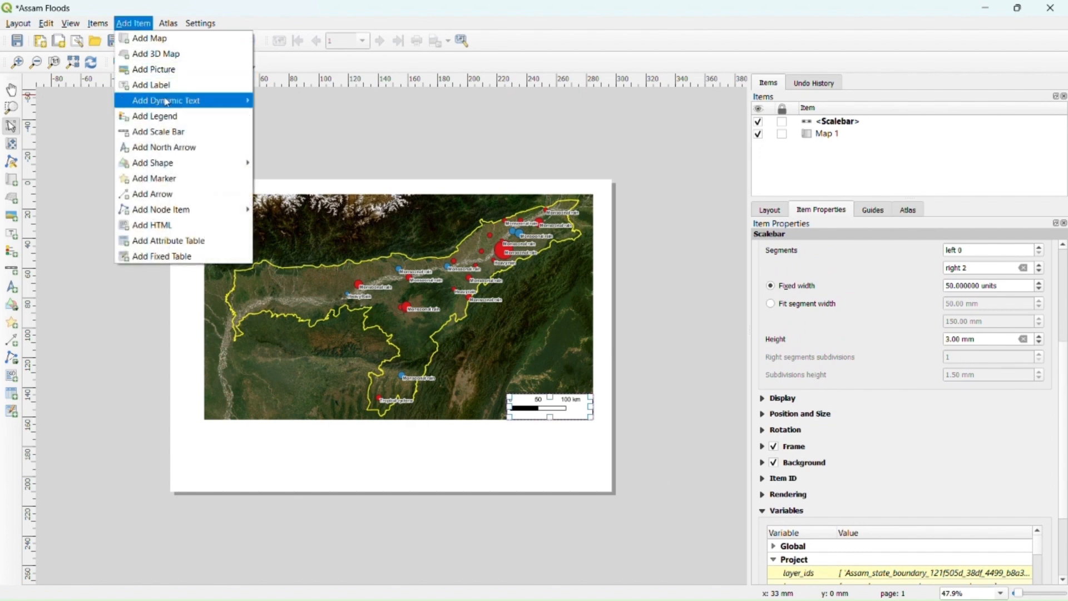
left_click(165, 118)
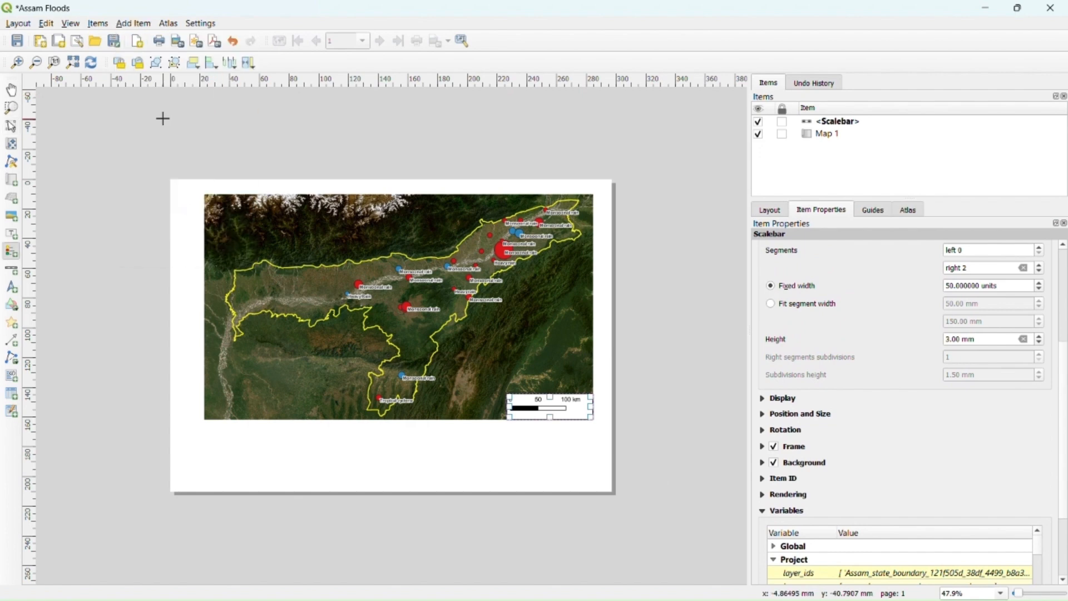
left_click_drag(515, 288, 551, 390)
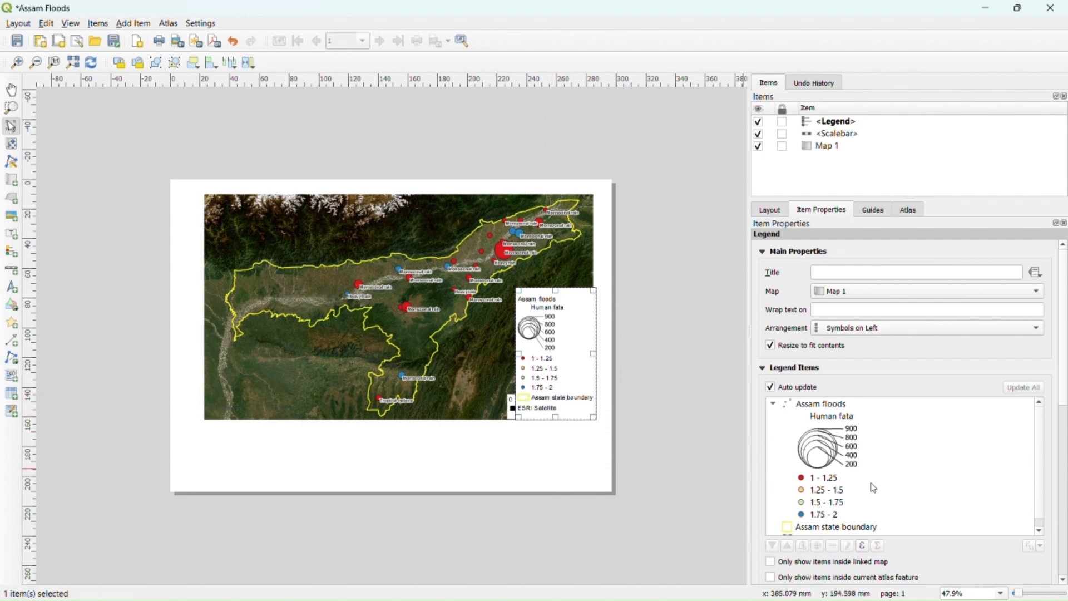
- Disable the legend's auto update and remove the ESRI Satellite entry from it
scroll(1040, 444, "down", 1)
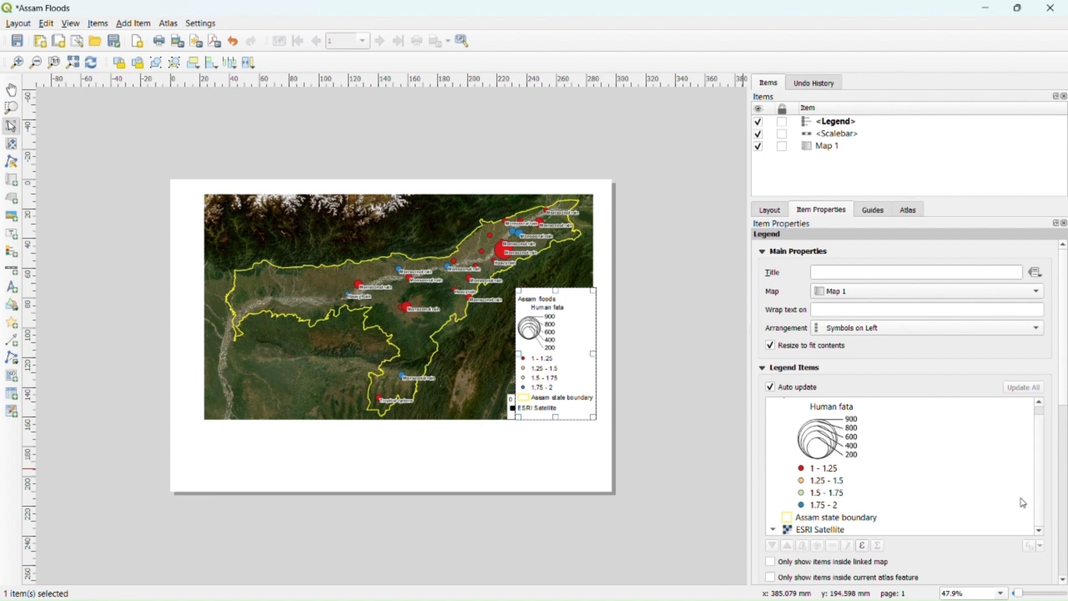
left_click(836, 530)
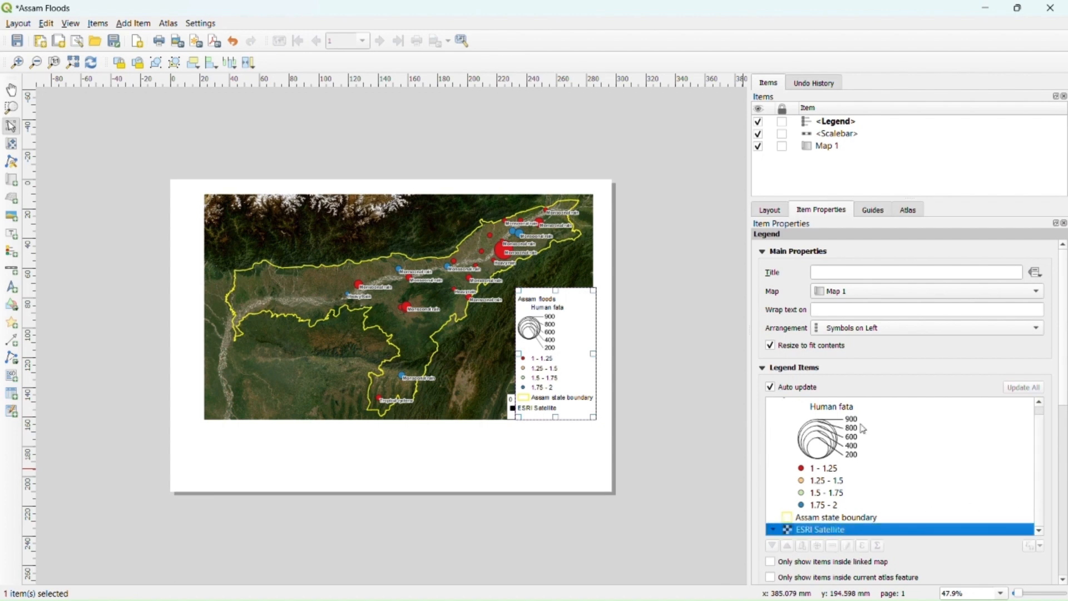
left_click(772, 388)
left_click(838, 530)
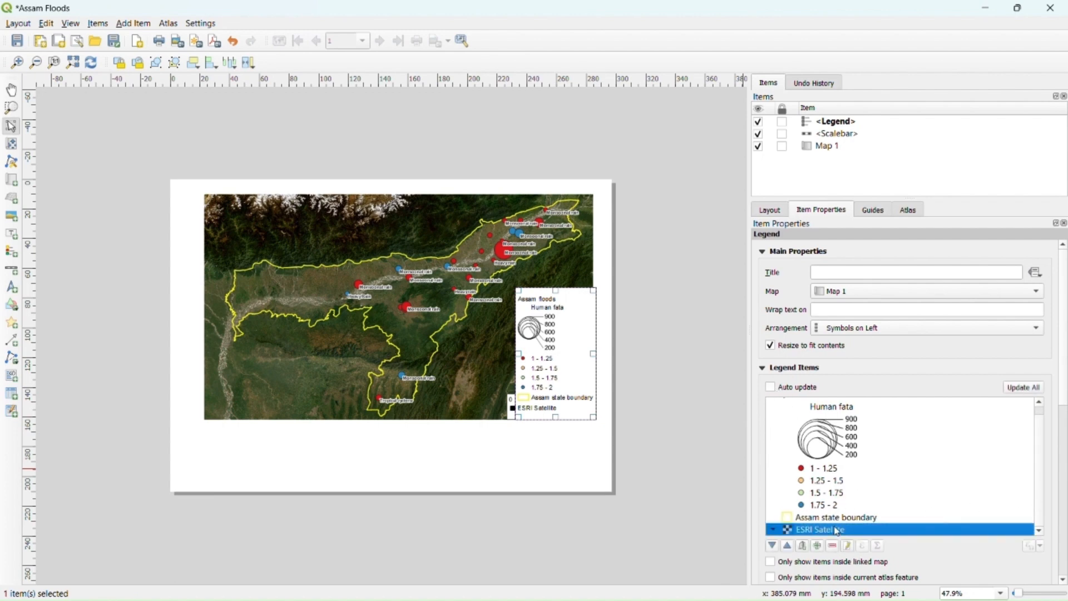
left_click(833, 547)
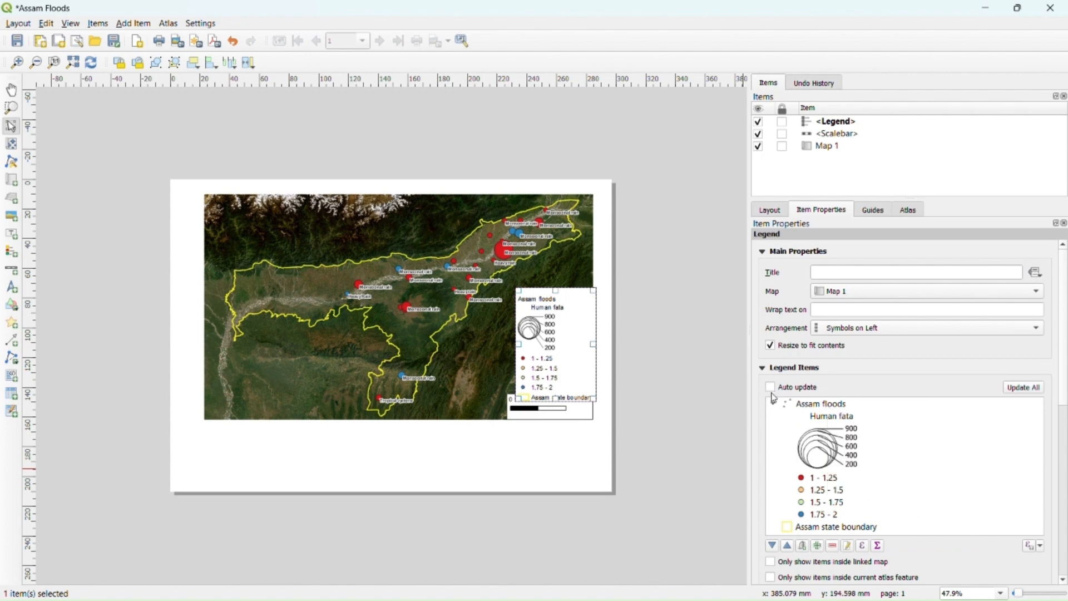
- Move the legend flush into the map's lower-left corner and deselect it
left_click_drag(558, 374, 545, 356)
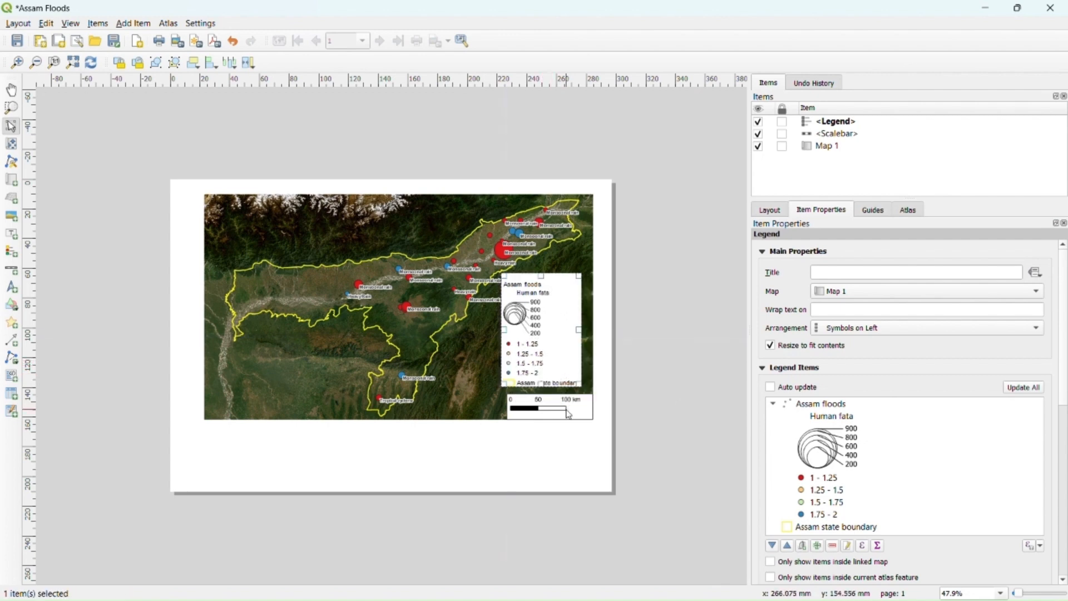
left_click(563, 406)
mouse_move(577, 402)
left_mouse_down()
mouse_move(288, 401)
mouse_move(579, 402)
left_mouse_up()
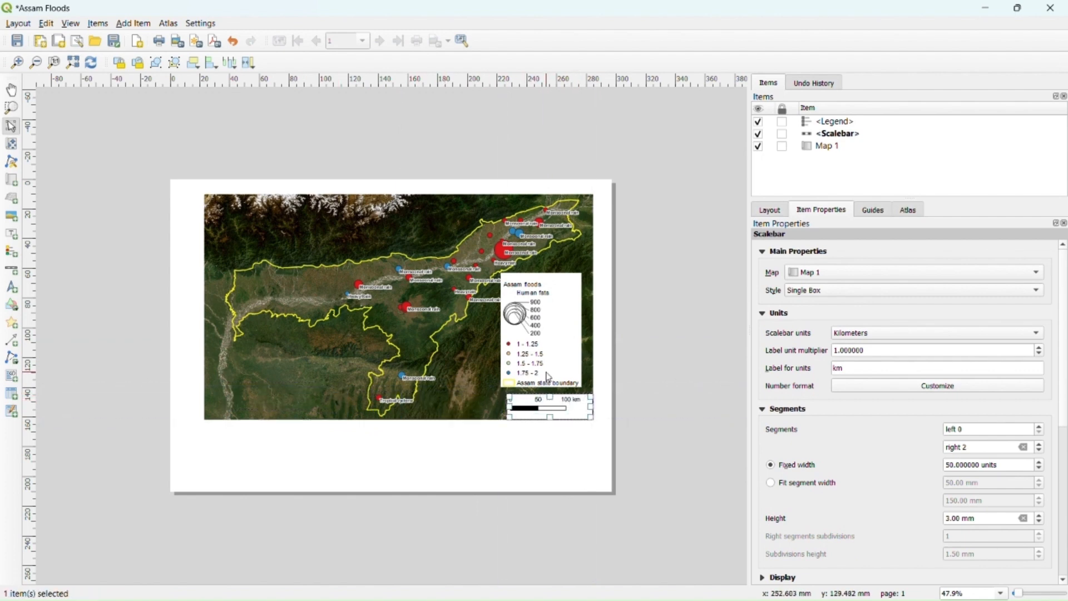
left_click_drag(543, 334, 252, 363)
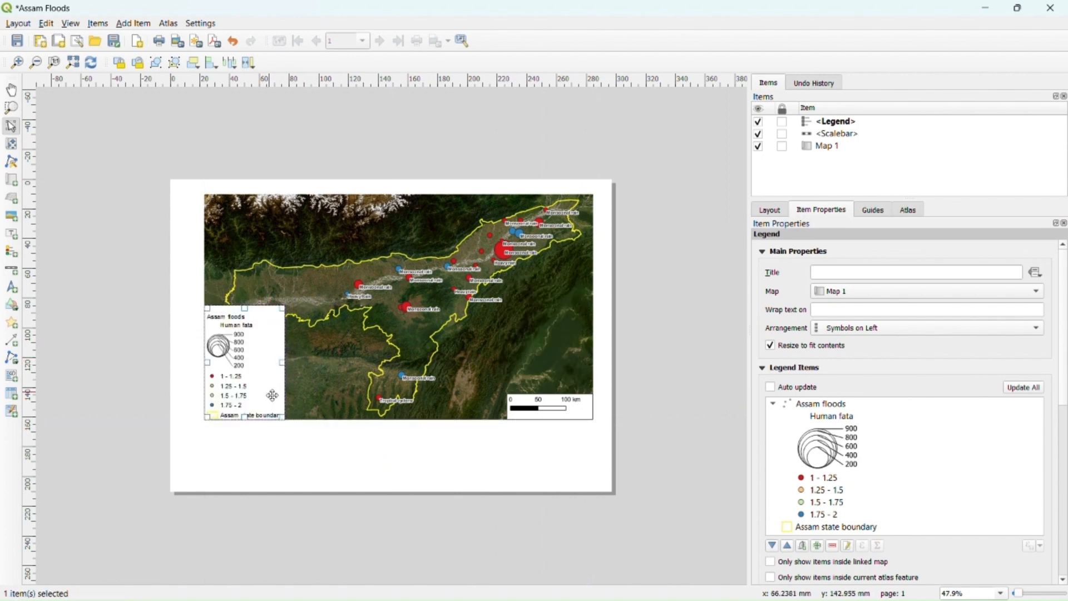
left_click(320, 448)
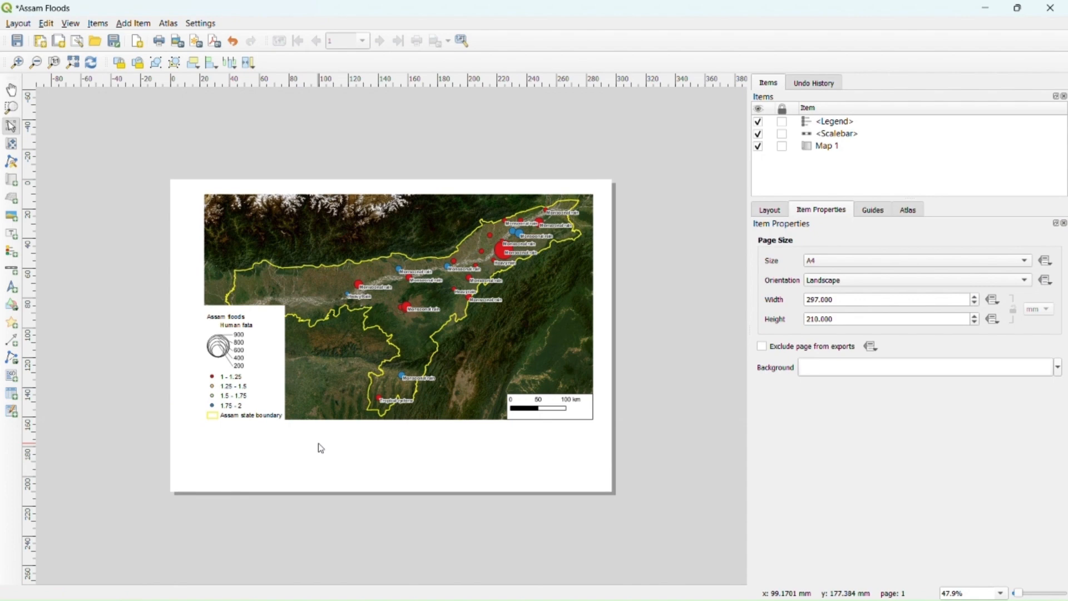
- Start a new legend column before the 1 - 1.25 entry and move the legend back down into the map's lower-left corner
left_click(241, 343)
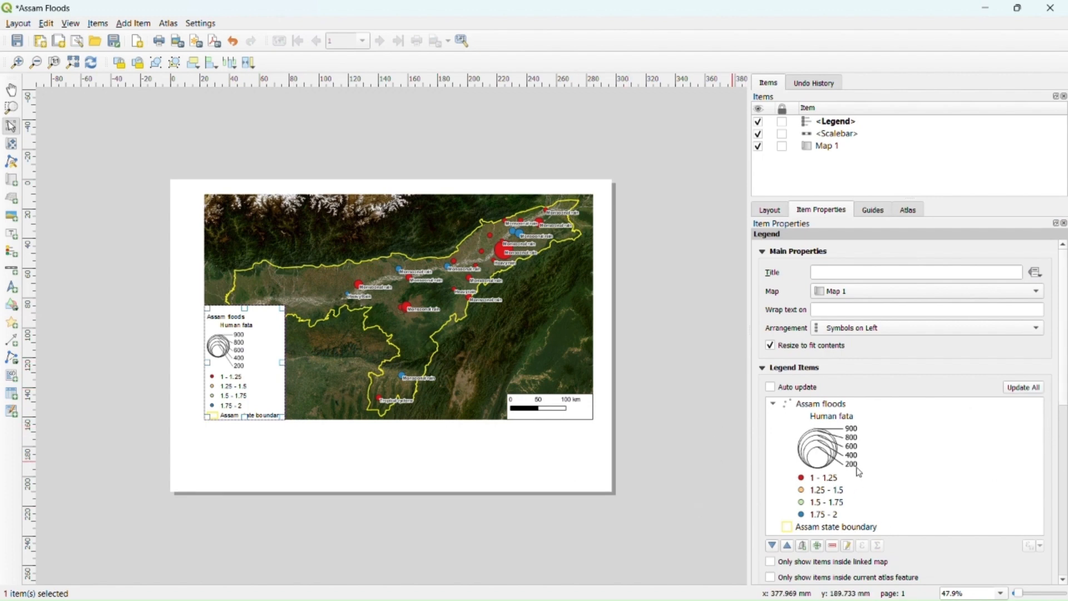
left_click(827, 480)
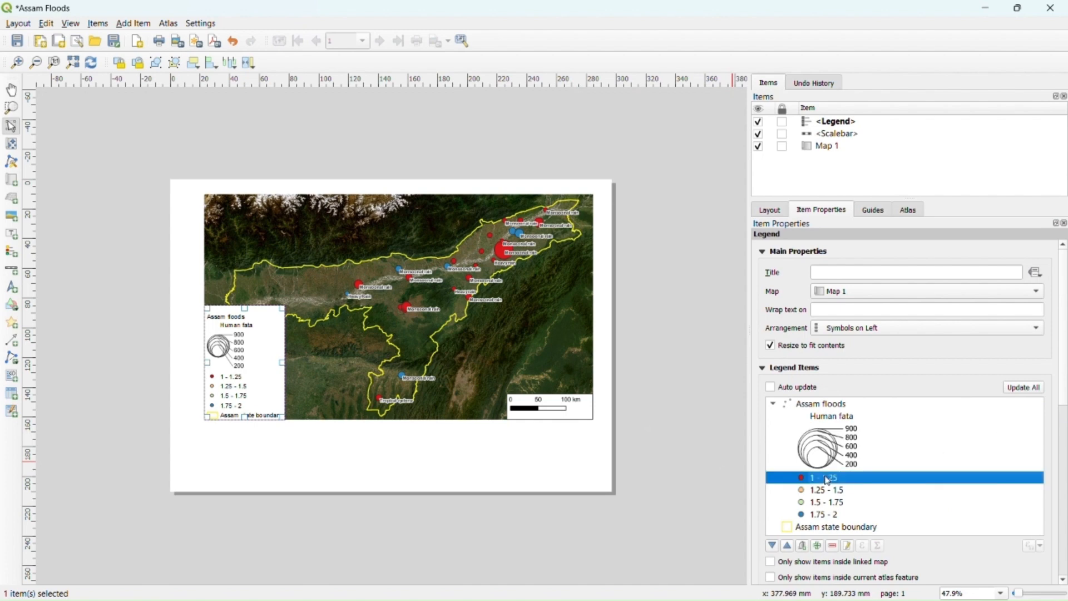
double_click(827, 480)
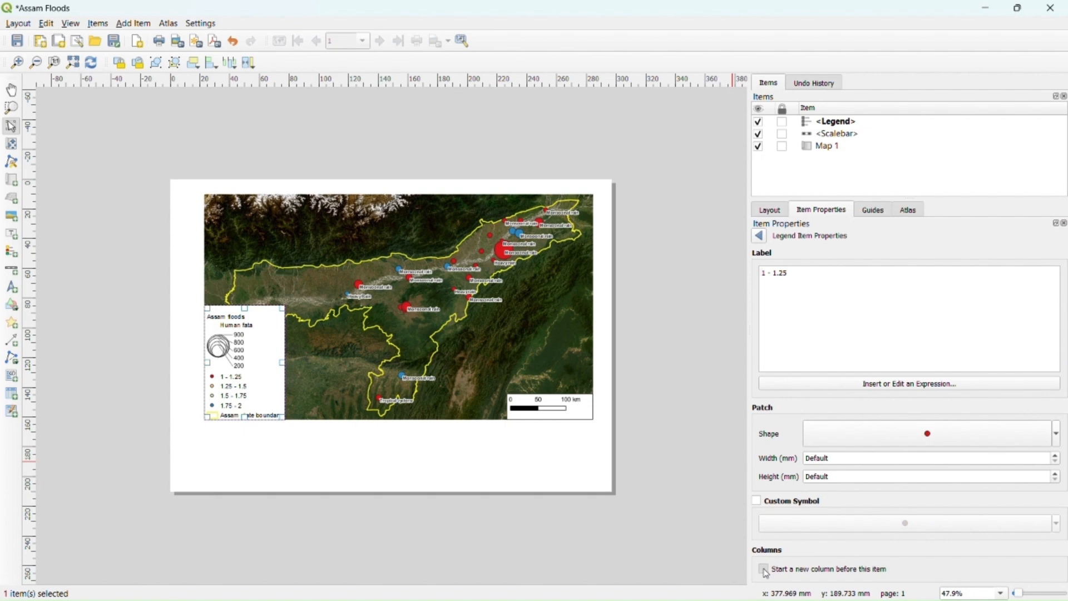
left_click(764, 569)
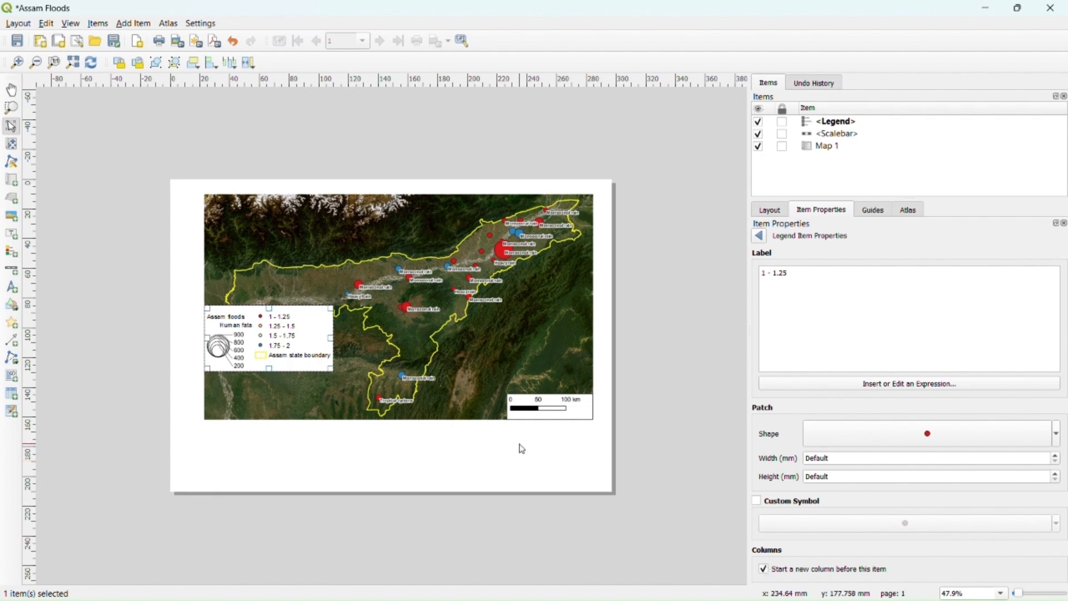
left_click_drag(297, 344, 298, 392)
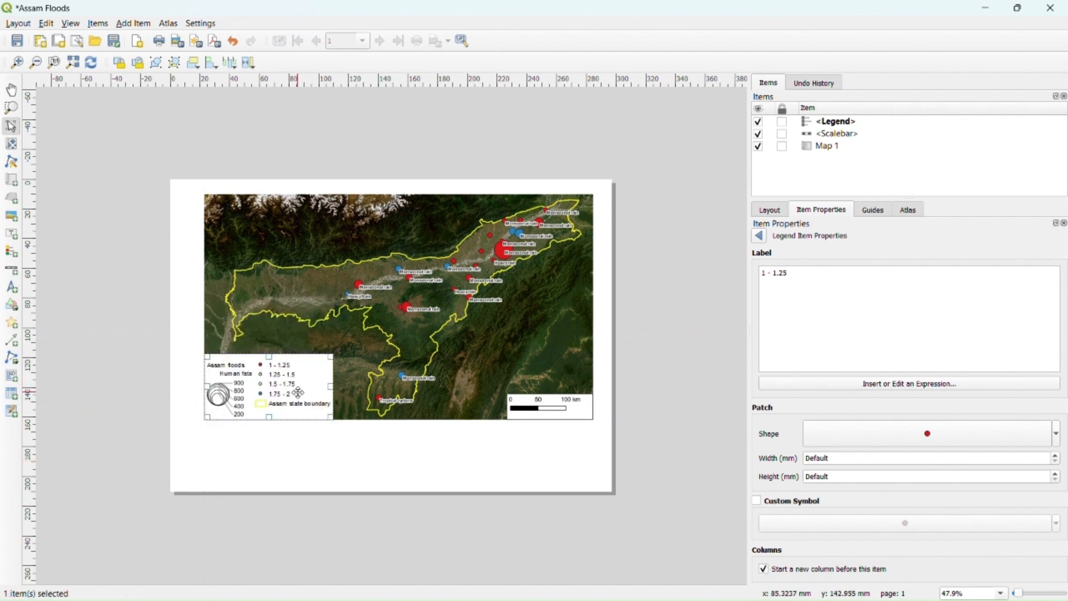
- Relabel the Human fata entry "Human fatalities (increases by size) and severity (shown by change in color)" and title the legend "Legend"
left_click(760, 235)
left_click(851, 417)
double_click(850, 419)
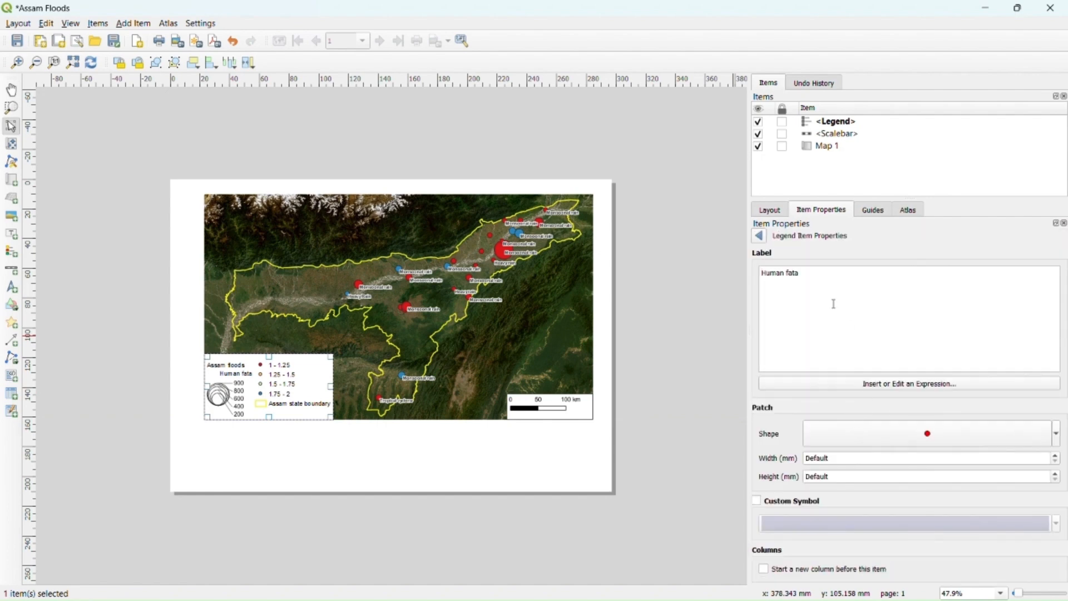
type("li")
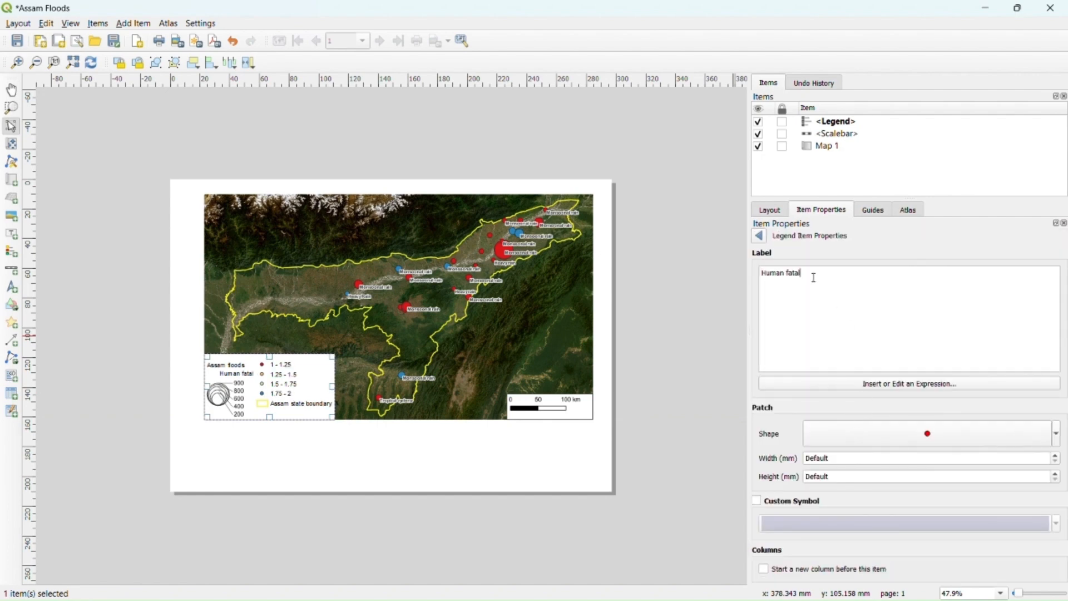
type("ties (increases by size")
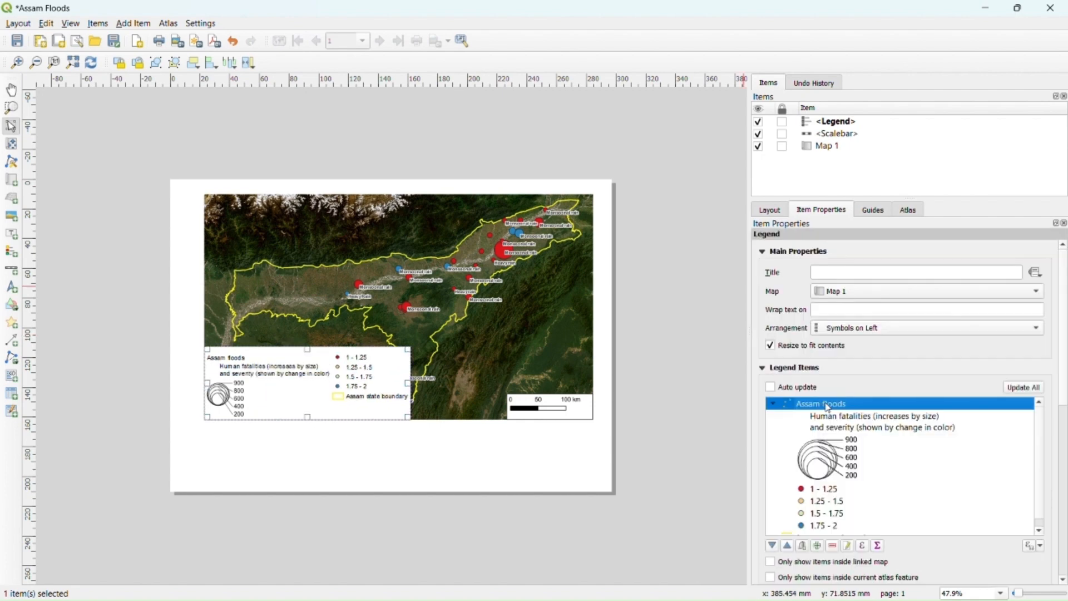
left_click(852, 273)
type("Legend")
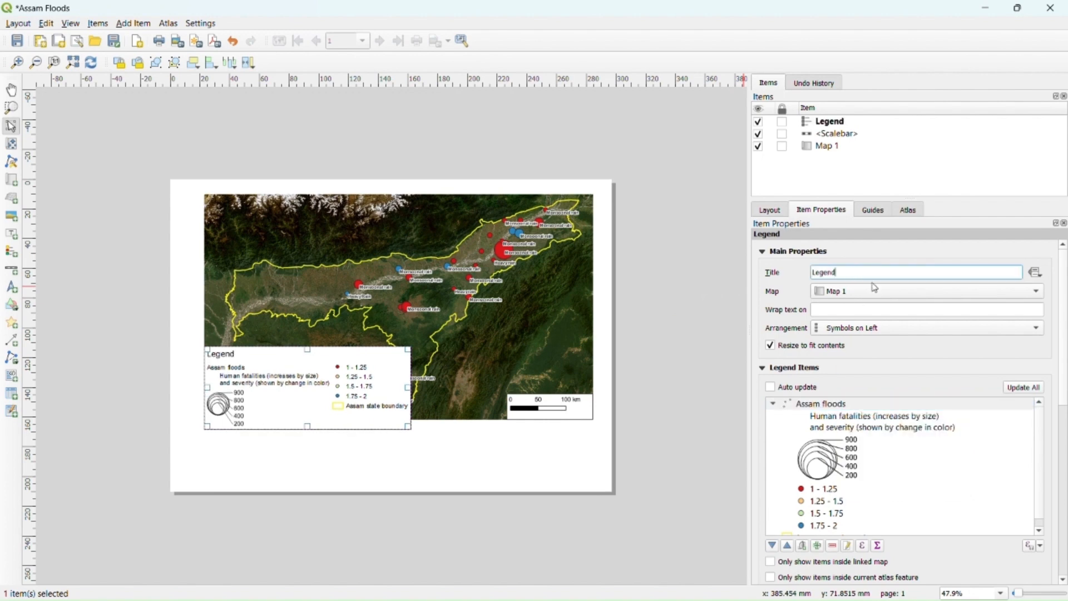
- Try the Symbols on Right arrangement for the legend and restore Symbols on Left
left_click(889, 329)
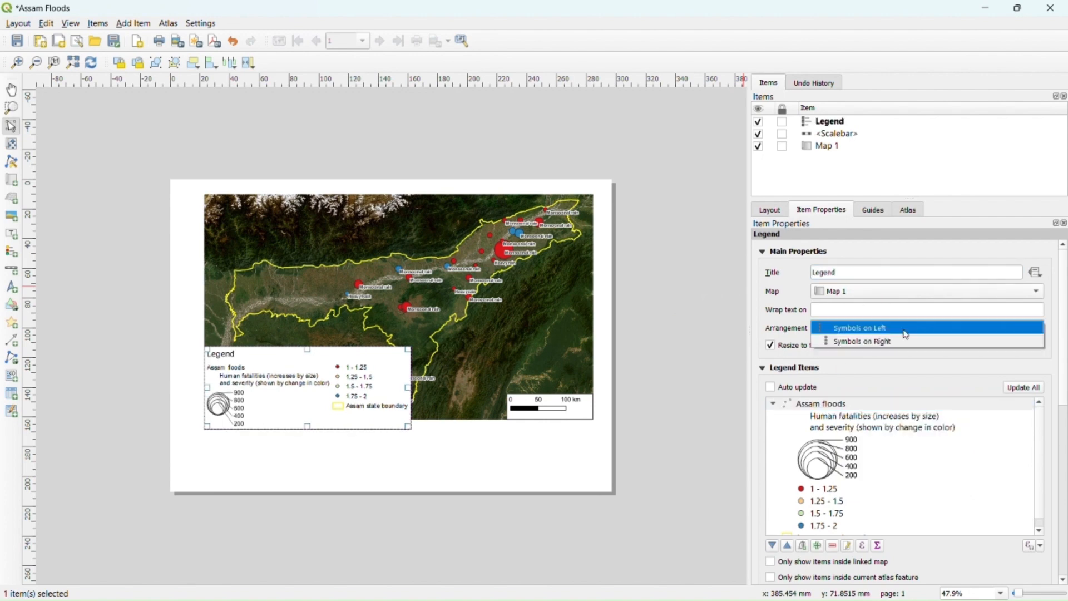
left_click(899, 341)
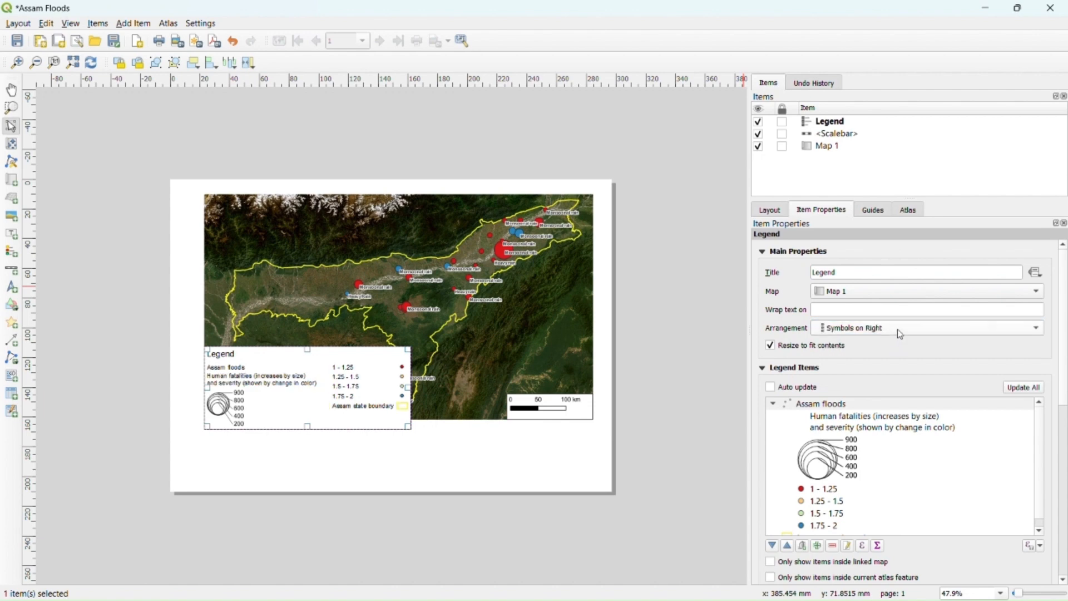
left_click(898, 333)
left_click(900, 311)
- Set the legend title font to Arial Bold, size 10
left_click(762, 251)
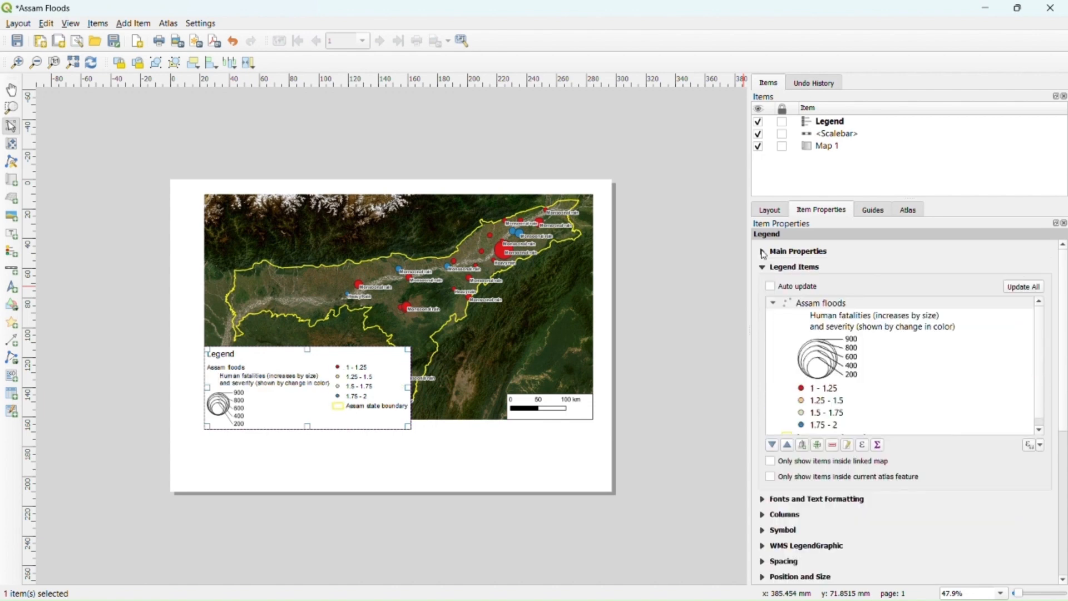
left_click(763, 267)
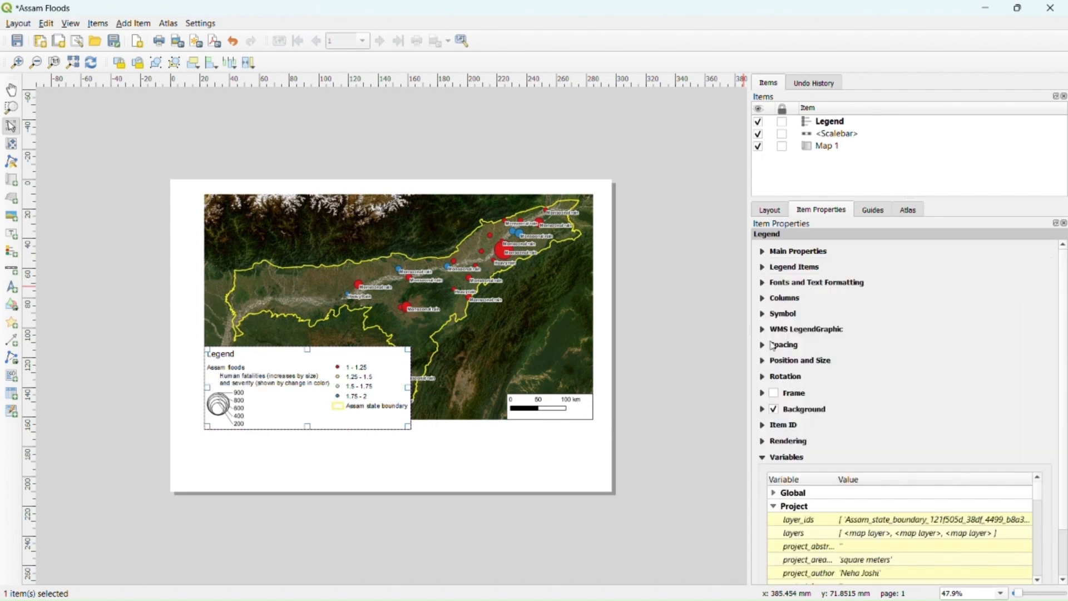
left_click(763, 283)
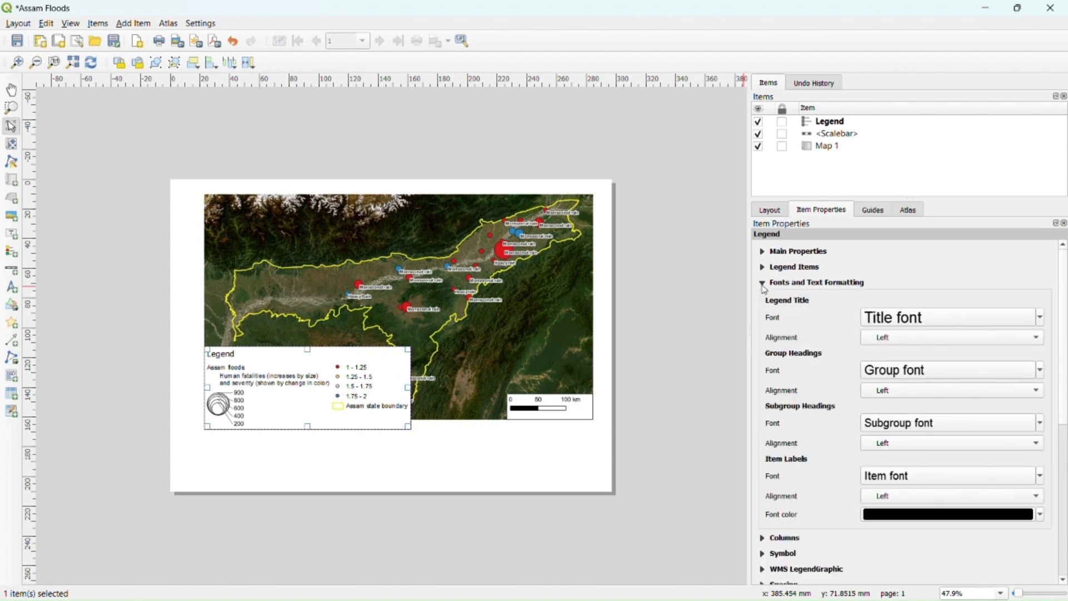
left_click(937, 315)
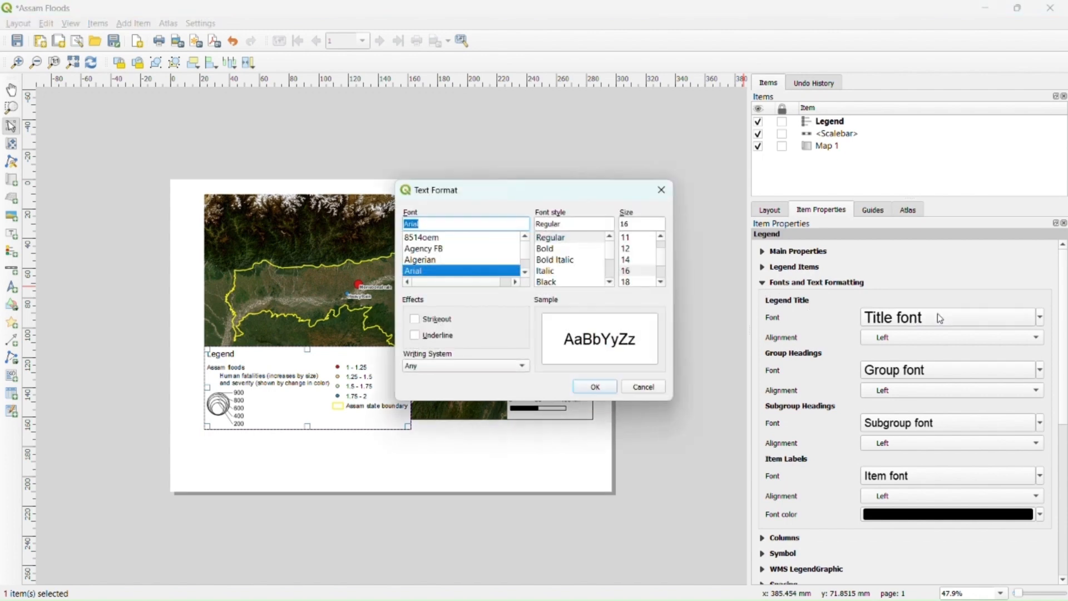
left_click(556, 249)
scroll(634, 247, "up", 1)
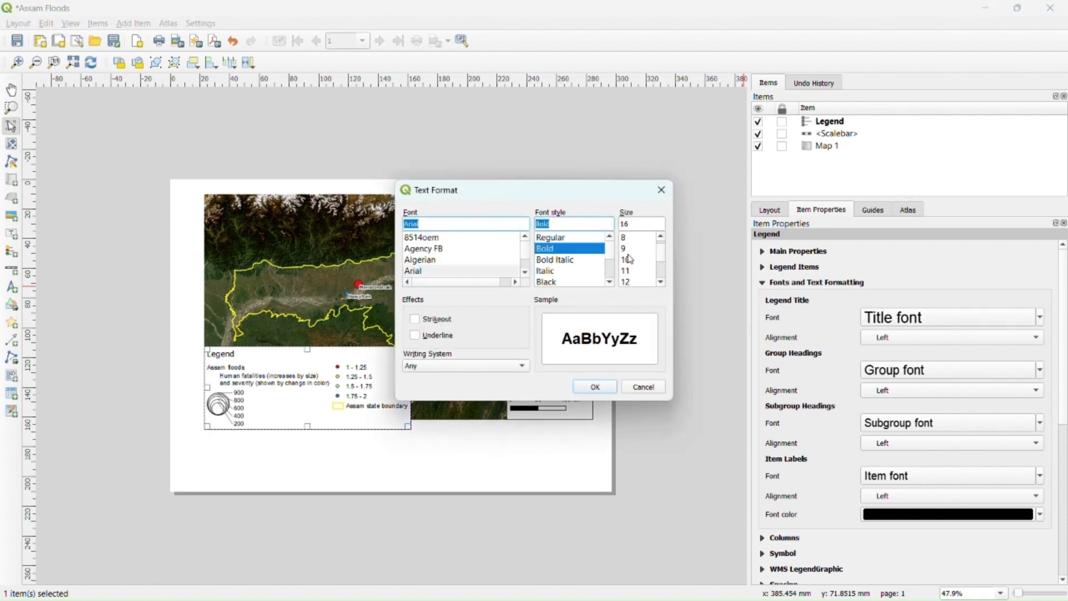
left_click(629, 260)
left_click(595, 387)
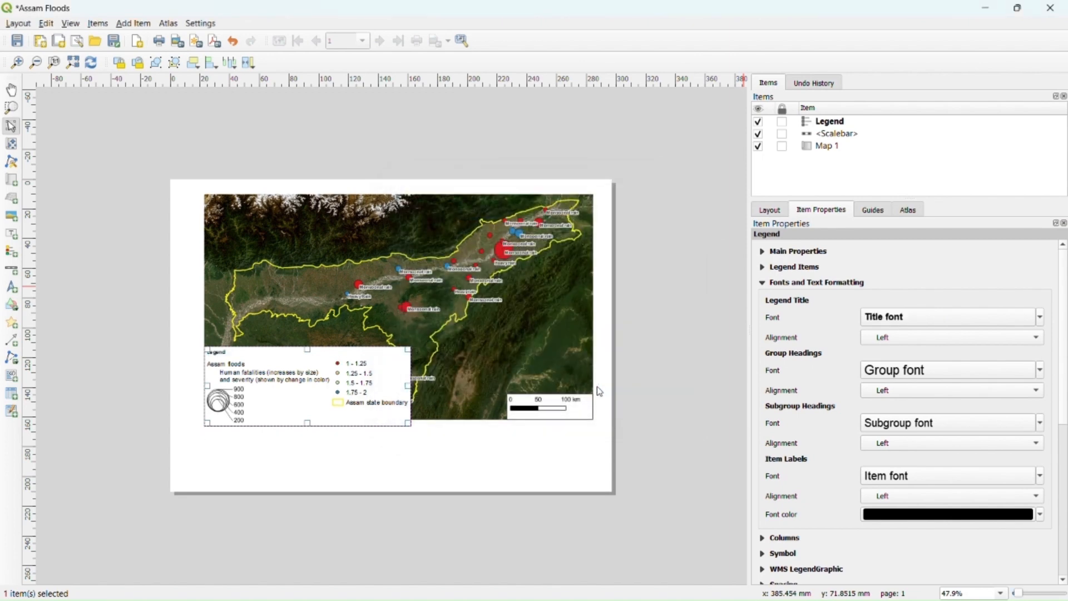
- Set the legend's group headings font to Arial Bold, size 10
left_click(905, 369)
left_click(549, 249)
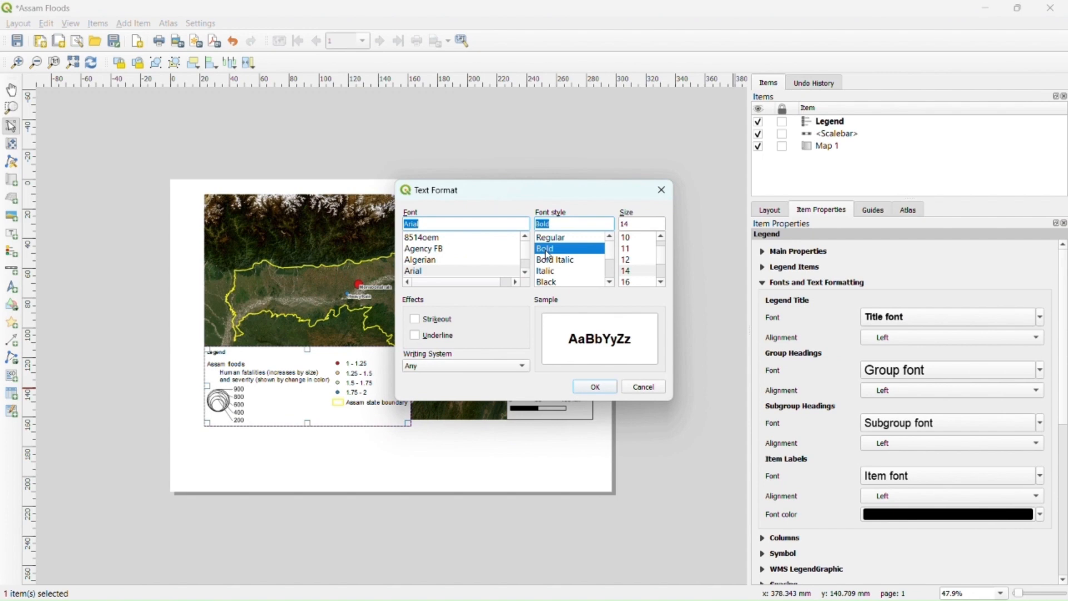
left_click(626, 239)
left_click(596, 387)
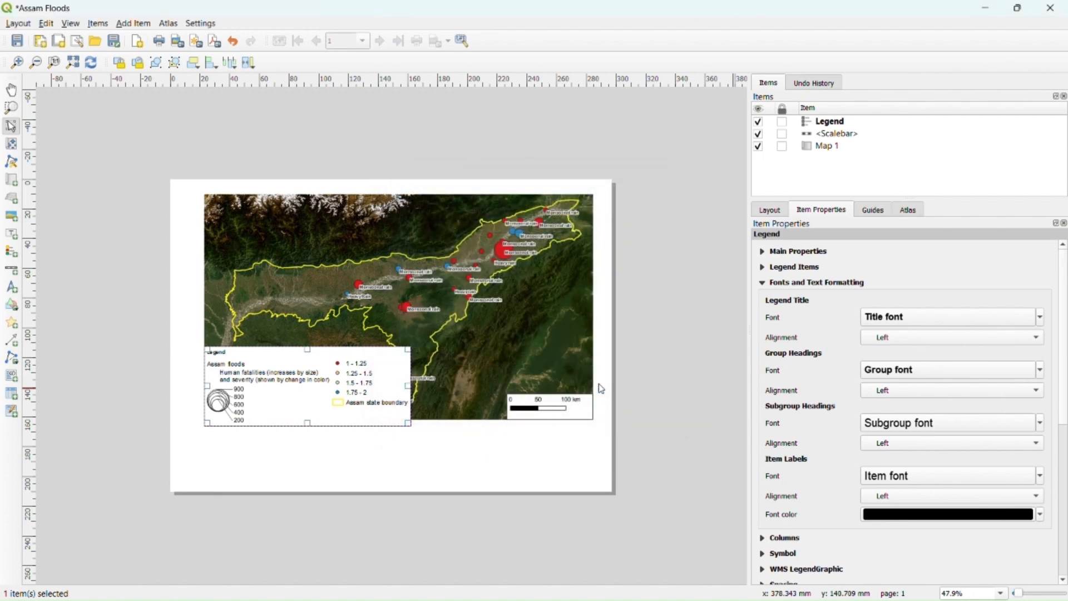
- Set the legend's subgroup headings font to Arial Bold, size 10
left_click(924, 428)
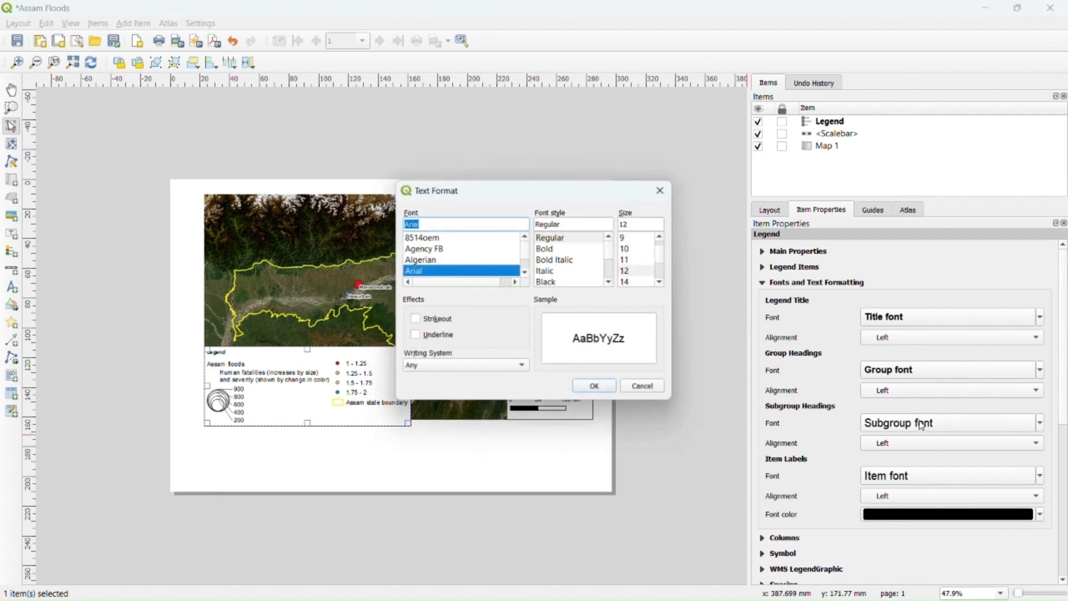
left_click(552, 249)
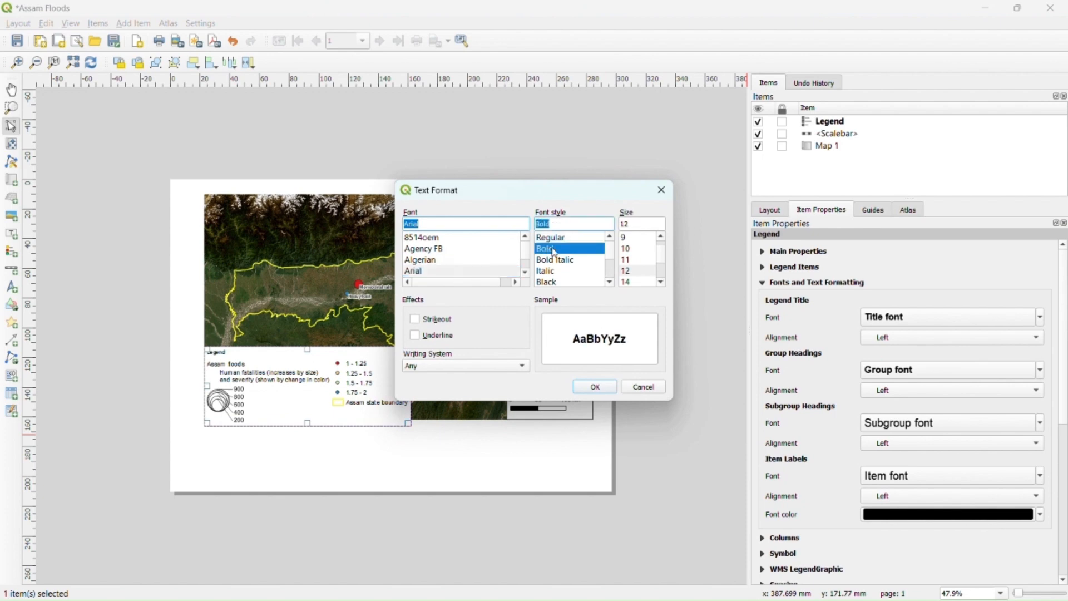
left_click(628, 248)
left_click(595, 387)
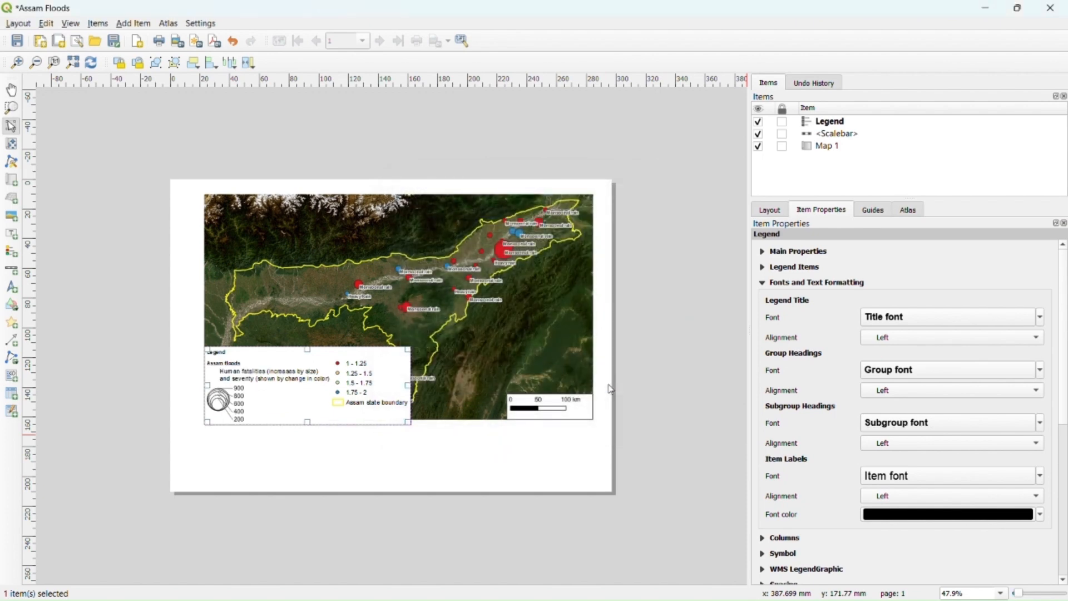
- Set the legend's item labels font to Arial Bold, size 10
left_click(895, 480)
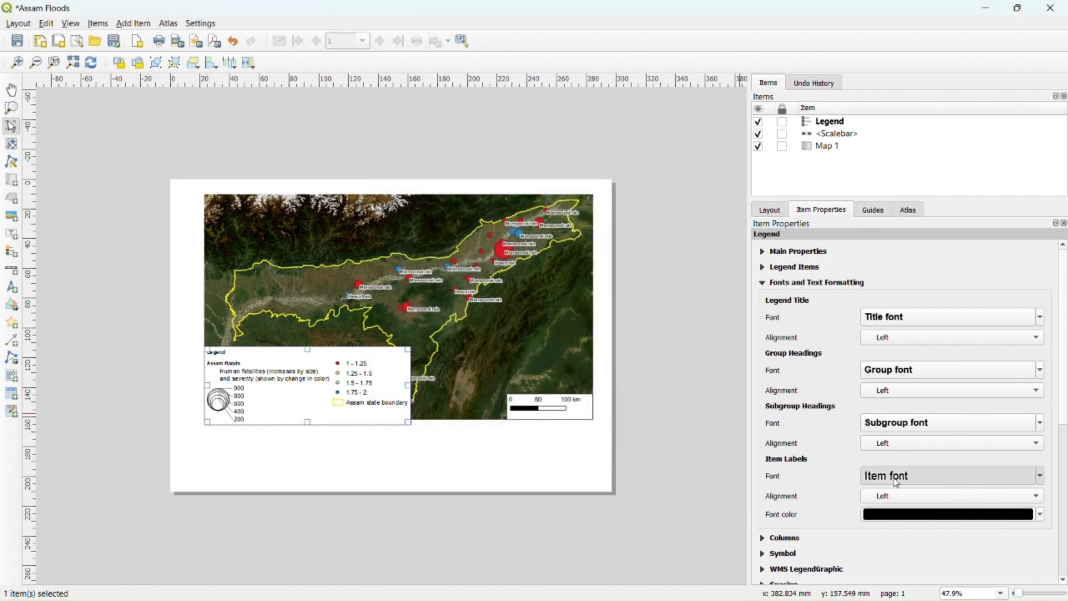
left_click(547, 250)
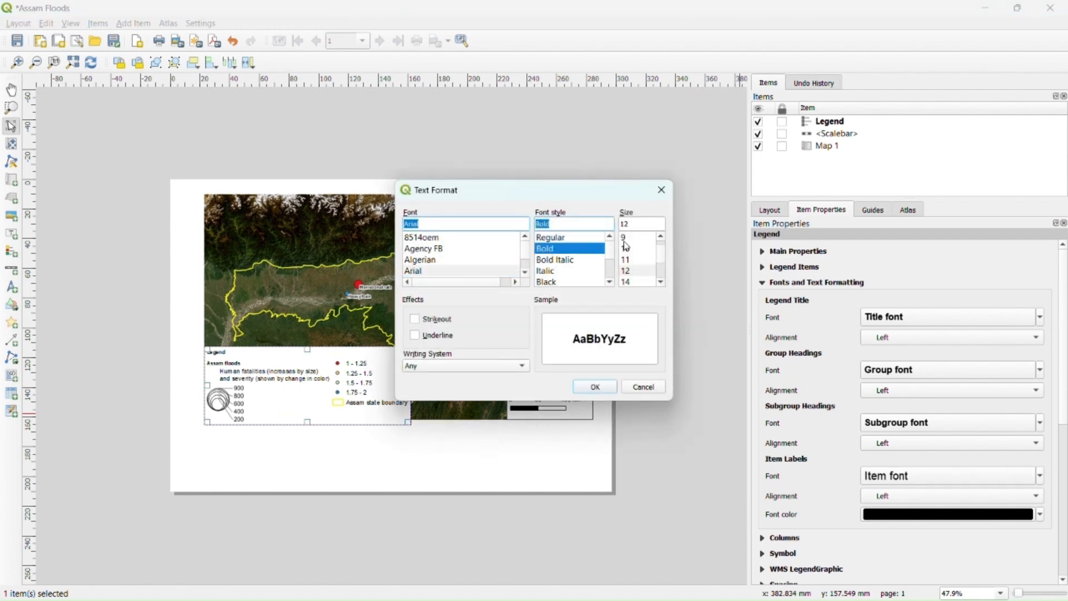
left_click(627, 251)
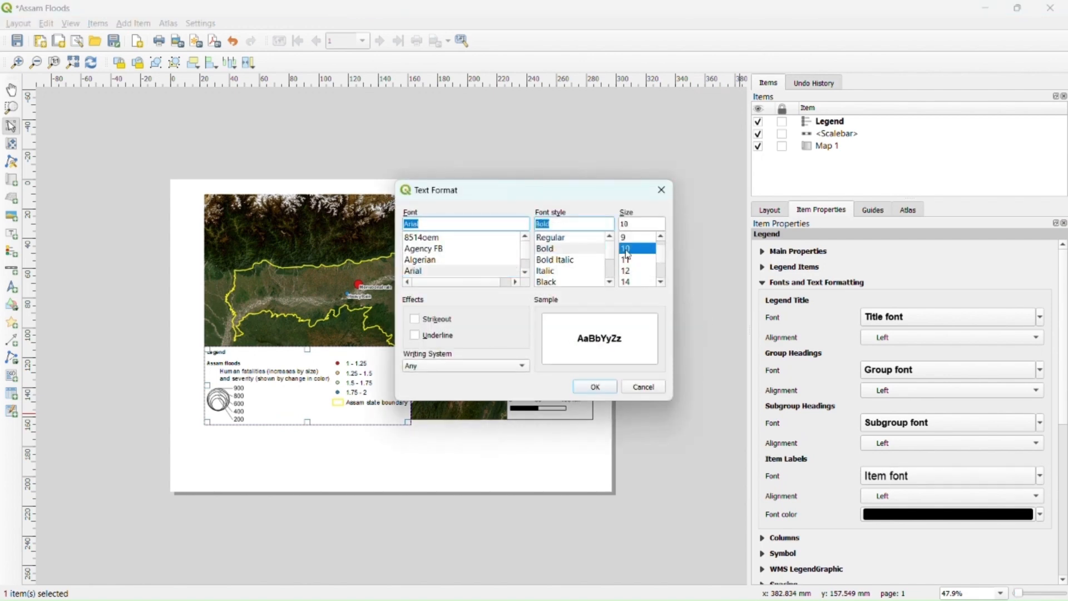
left_click(605, 389)
- Move the legend so it lines up with the map's lower-left corner
scroll(294, 407, "up", 3)
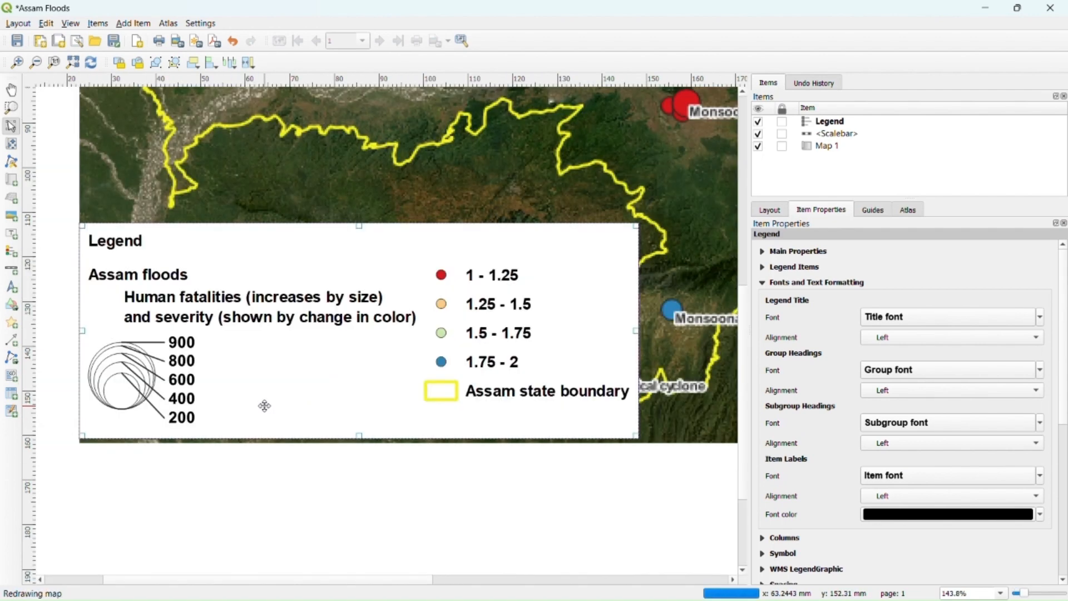
left_click_drag(227, 365, 230, 369)
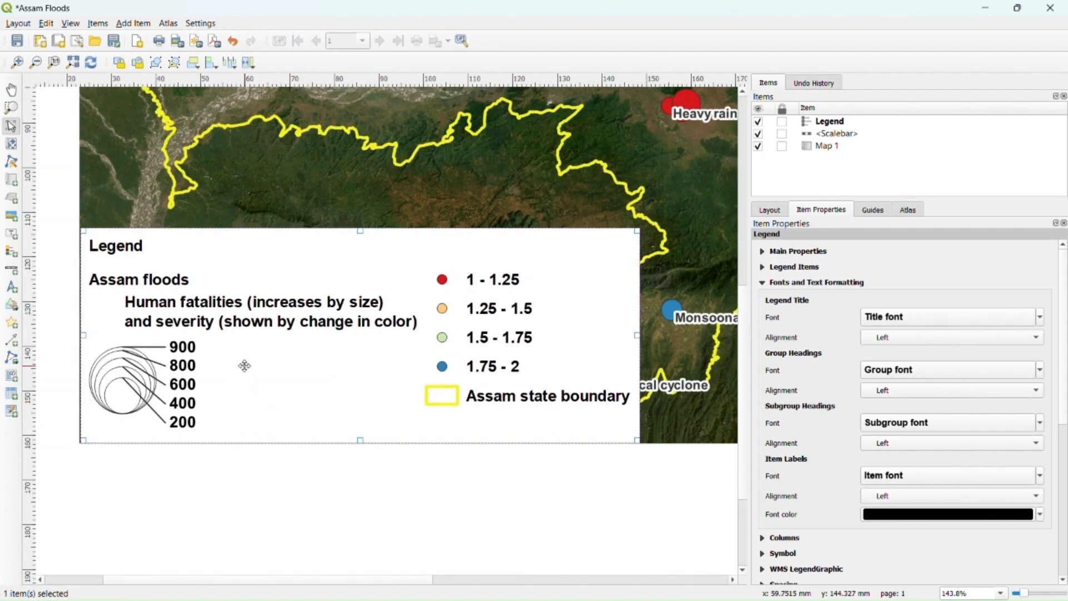
scroll(373, 356, "down", 3)
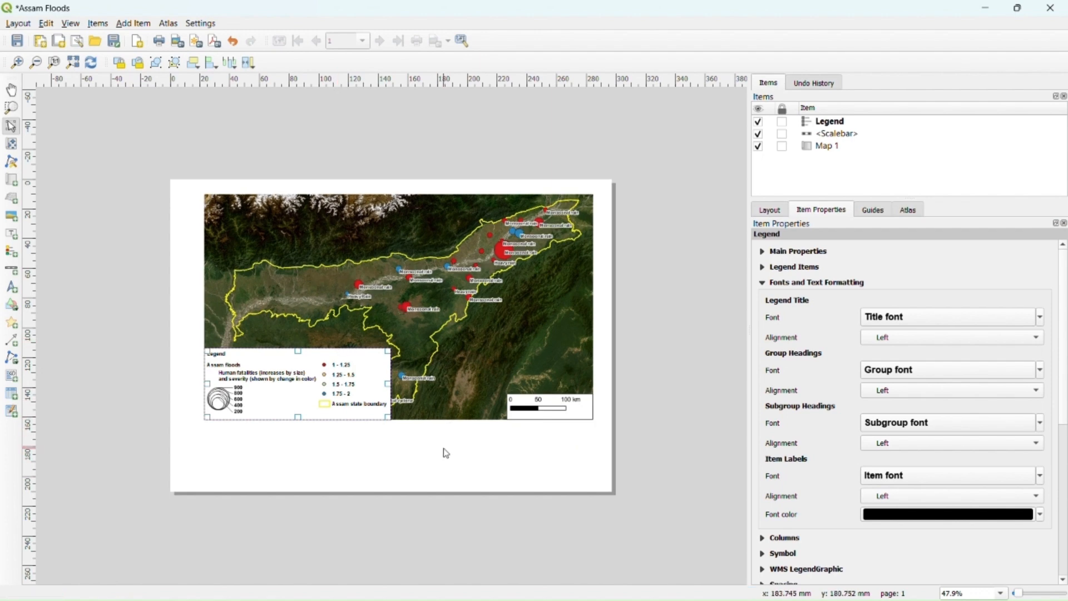
- Set the space below the legend title to 4.50 mm and the indent of group items to 1.00 mm
scroll(880, 398, "down", 10)
left_click(1040, 276)
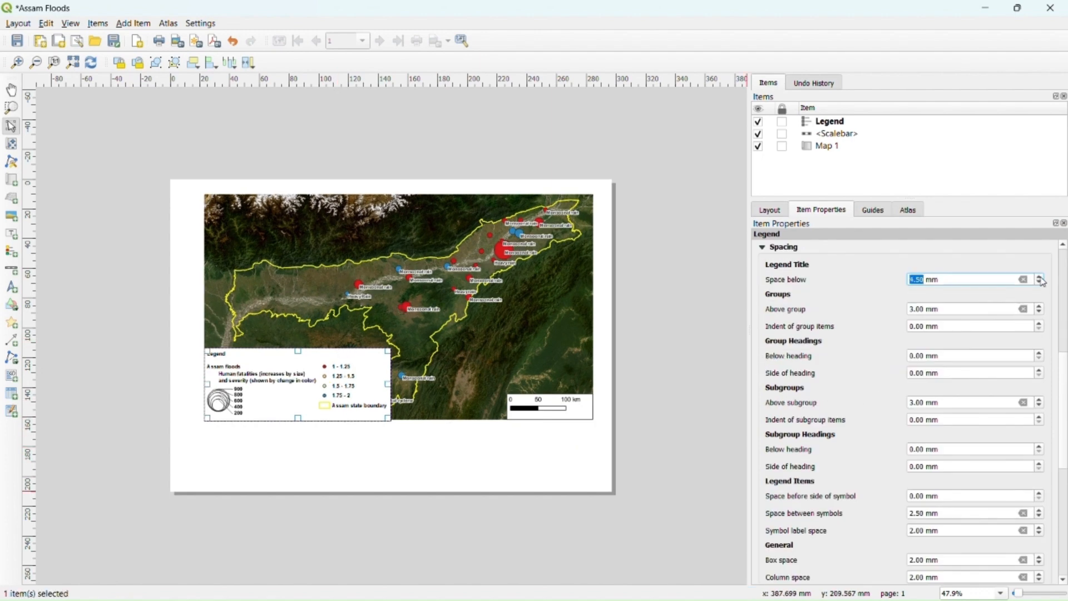
left_click(1040, 323)
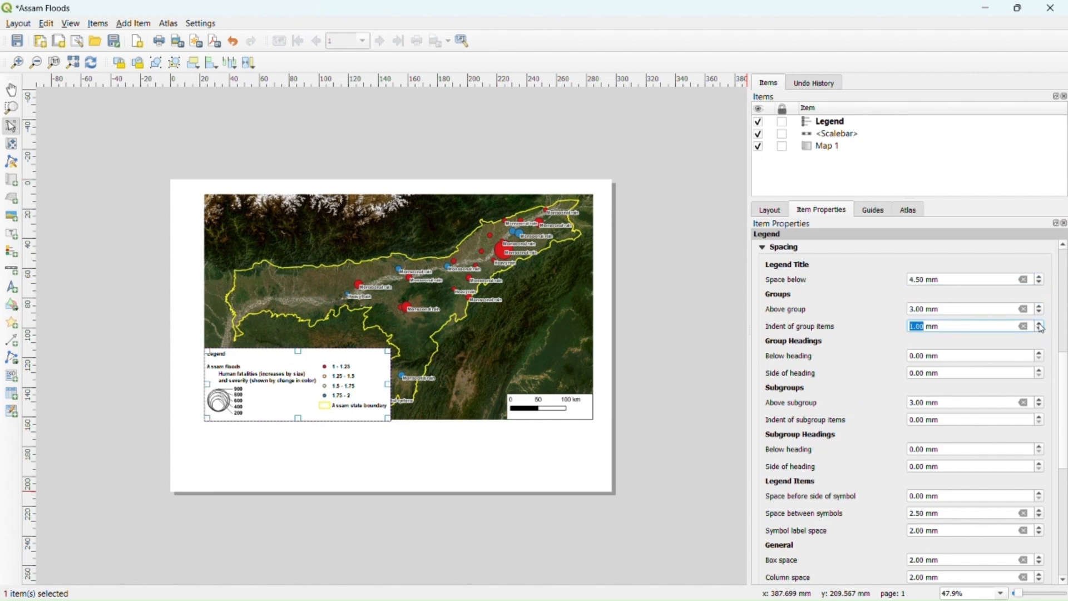
left_click(1040, 324)
- Set the spacing below and beside the legend's group headings to 1.00 mm and the space above subgroups to 5.00 mm
left_click(1040, 353)
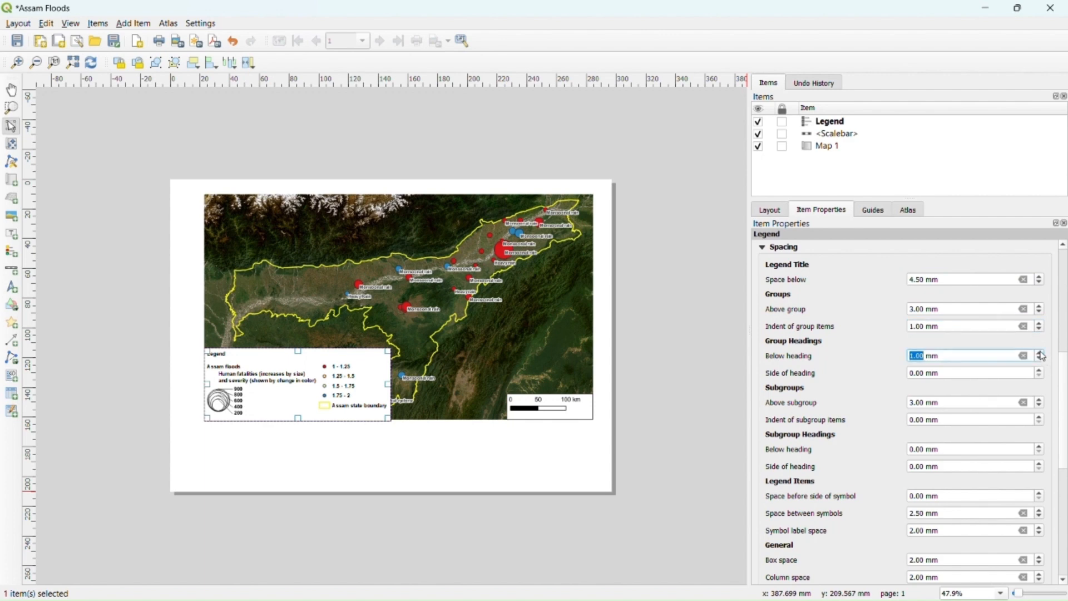
left_click(1040, 370)
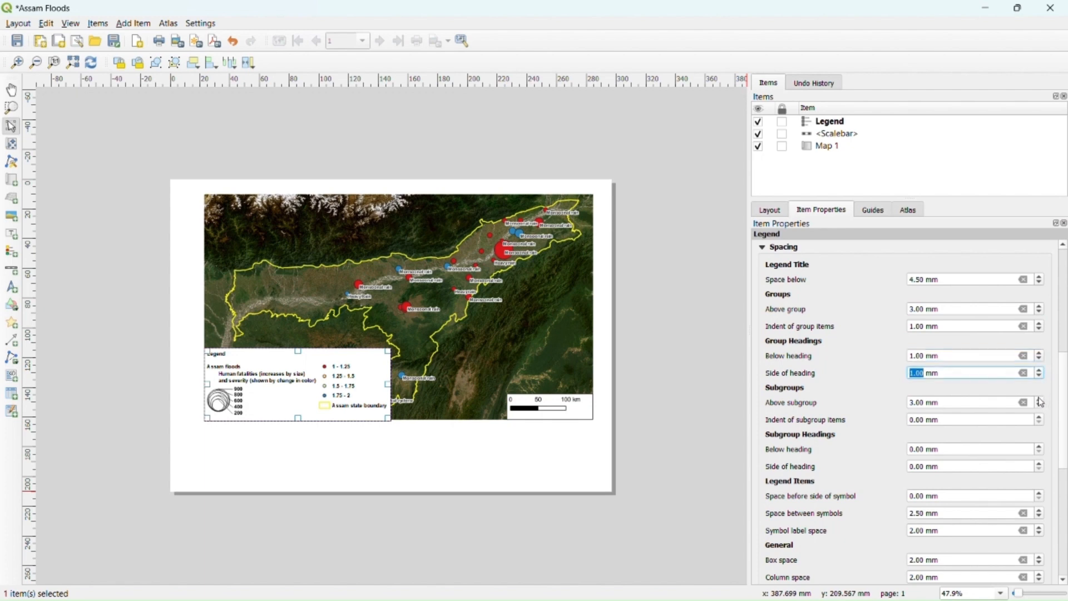
left_click(1039, 400)
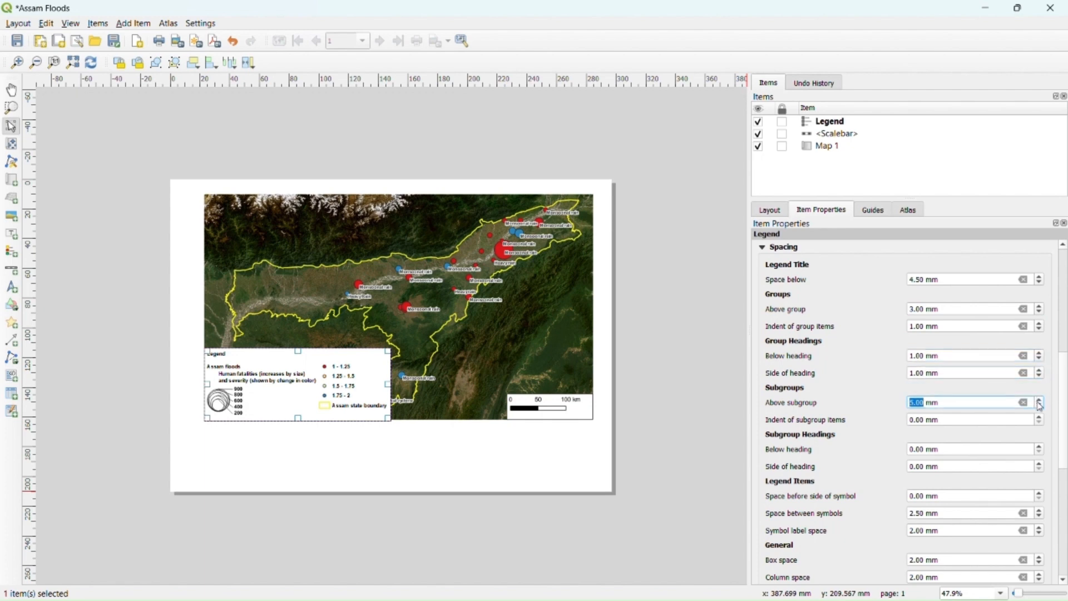
left_click(1043, 453)
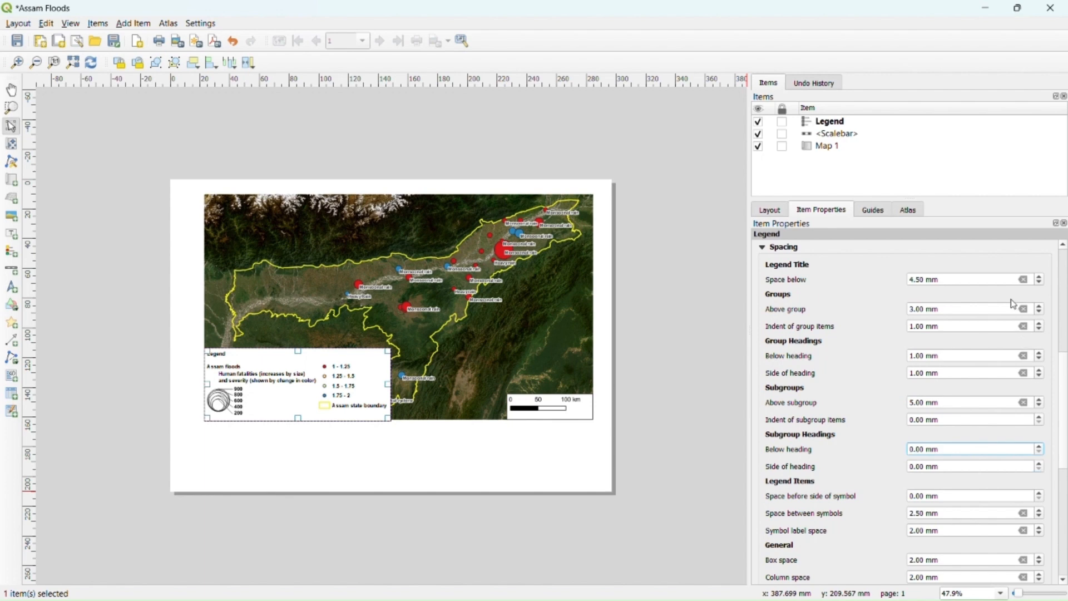
- Reduce the space below the legend title to 1.50 mm
left_click(1040, 283)
left_click(1040, 283)
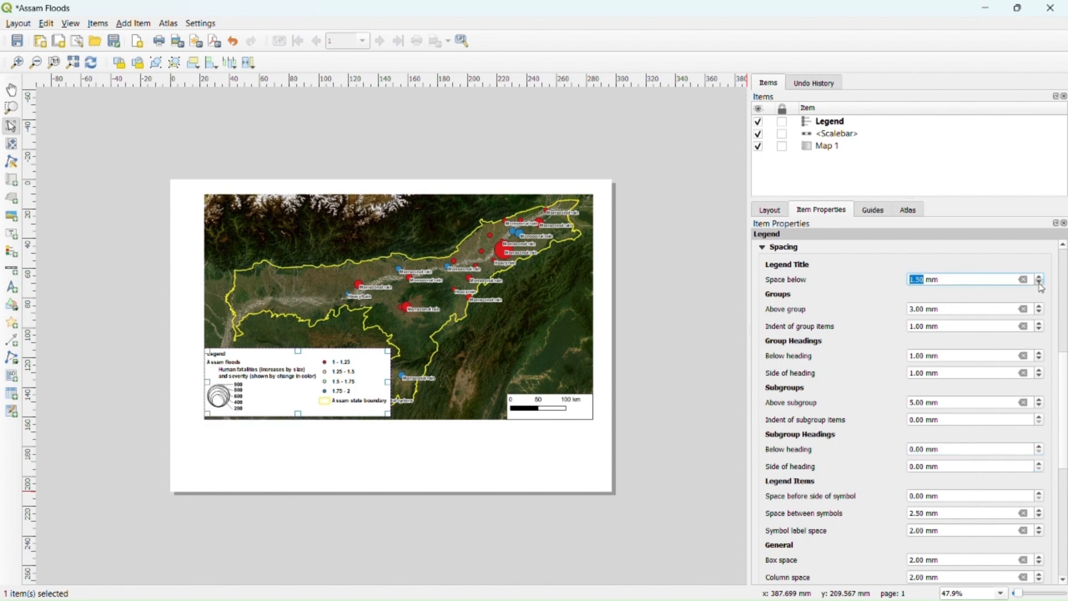
left_click(1040, 284)
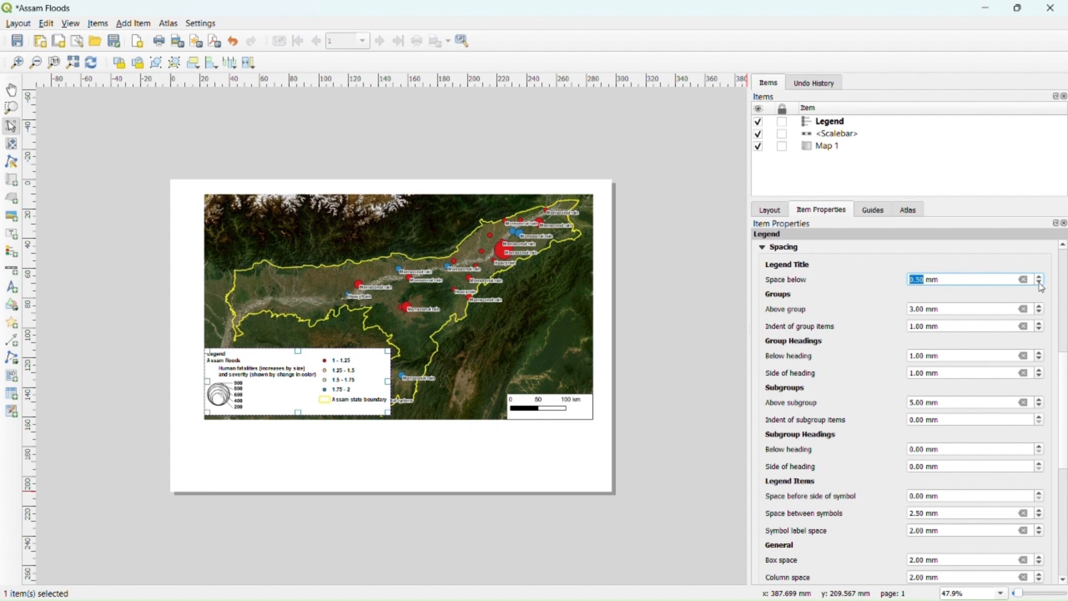
left_click(1039, 277)
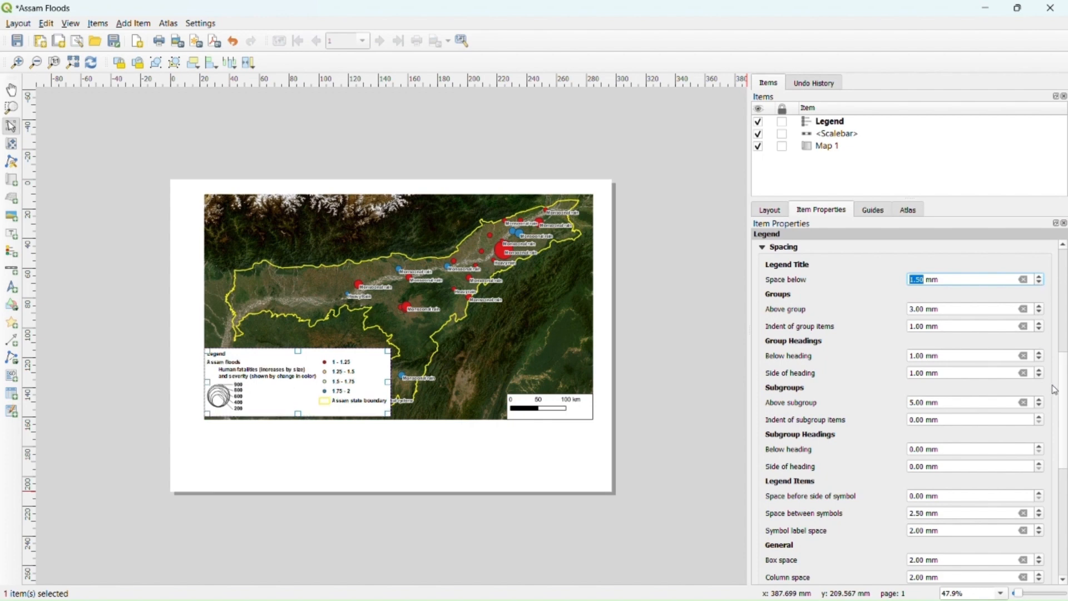
- Set the legend items' space between symbols to 3.50 mm and the symbol label space to 0.00 mm
left_click_drag(1065, 363, 1064, 420)
left_click(1041, 356)
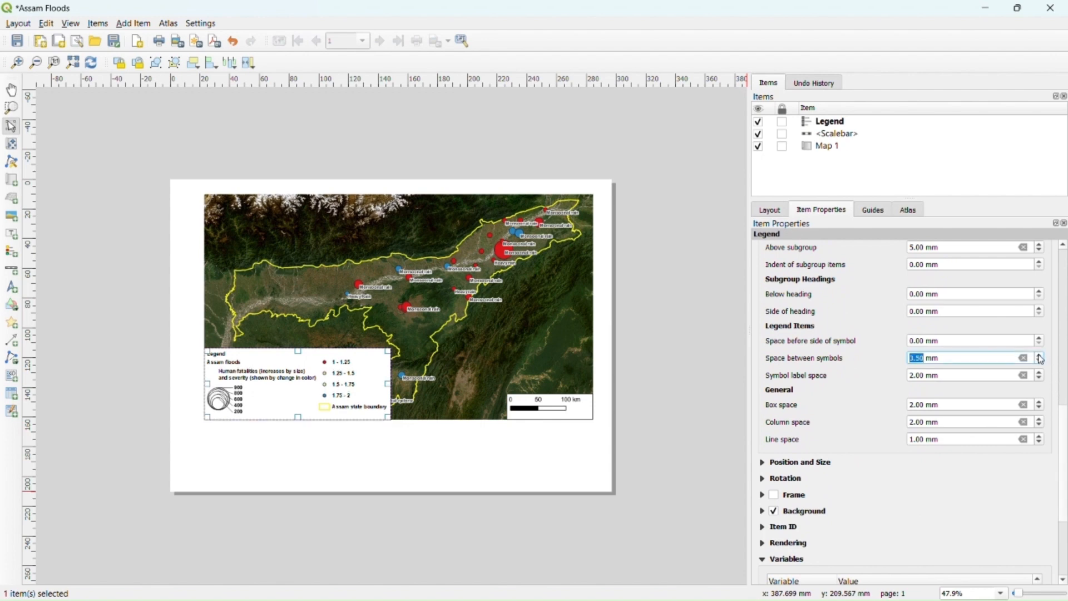
left_click(1040, 374)
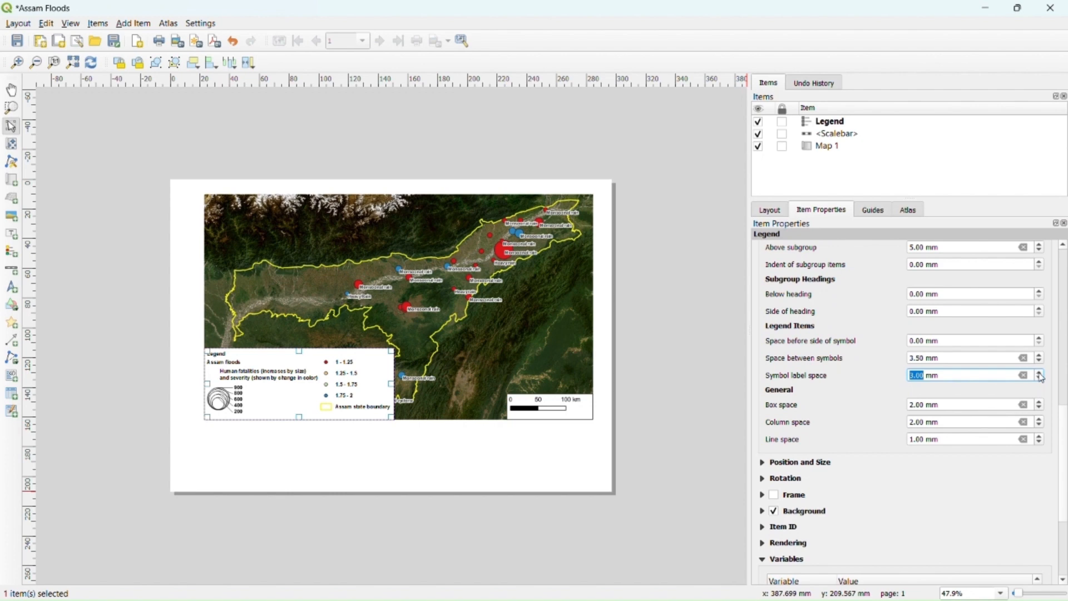
left_click(1040, 381)
left_click(1040, 381)
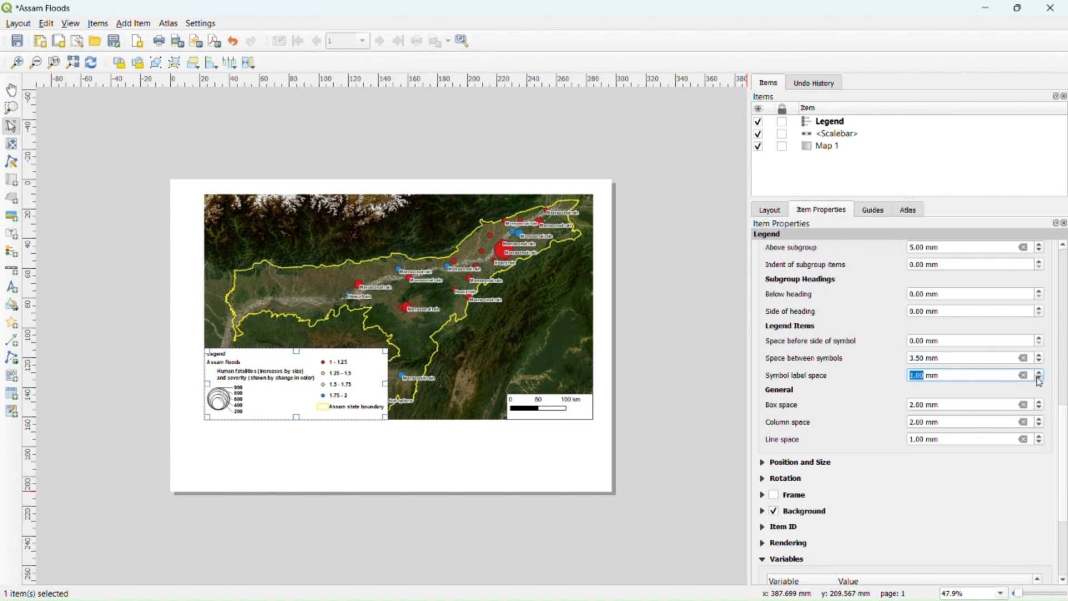
left_click(1040, 381)
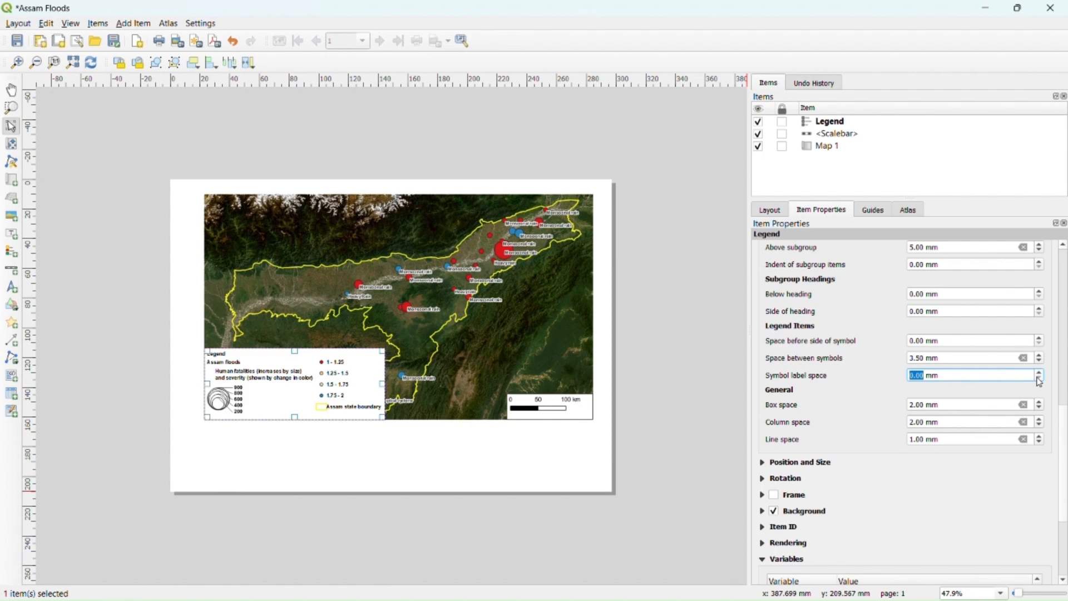
- Try a legend line space of 0.00 mm and restore it to 1.00 mm
left_click(1040, 443)
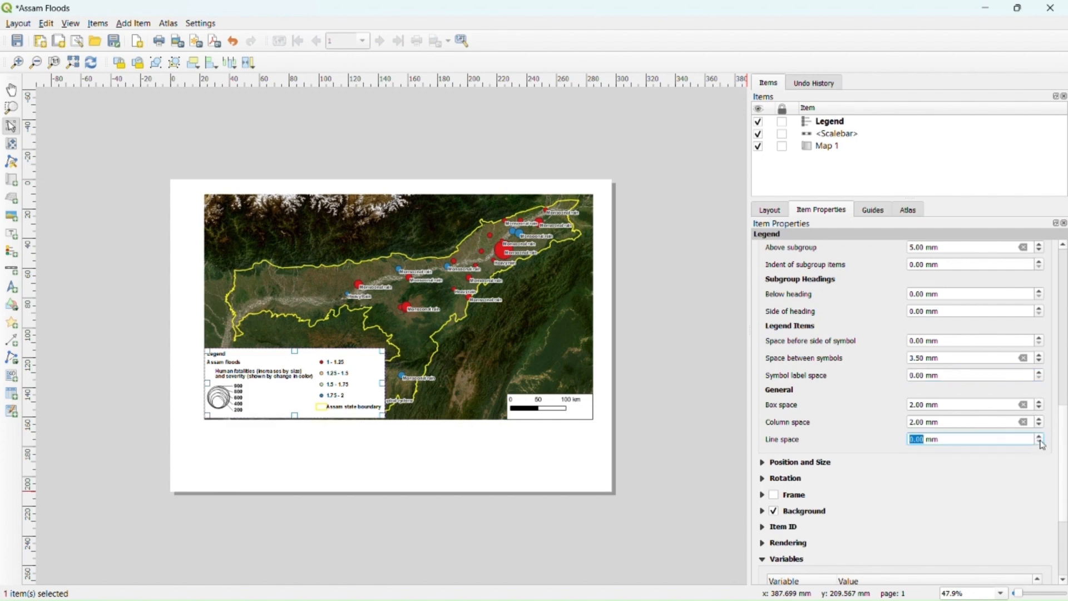
left_click(1040, 437)
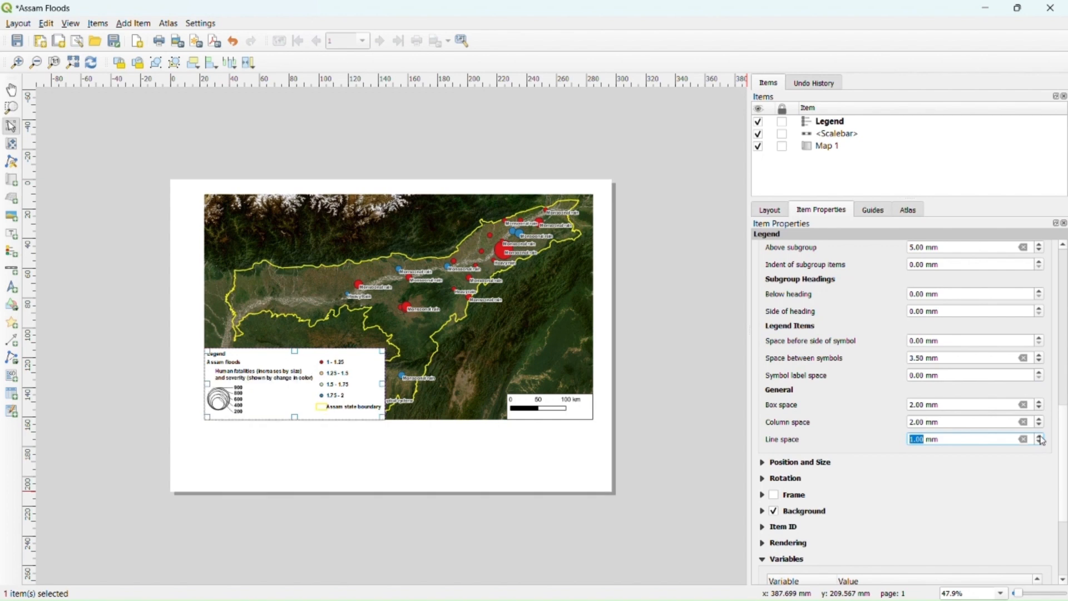
- Enable a frame around the legend and set its thickness to 0.50 mm
left_click(794, 495)
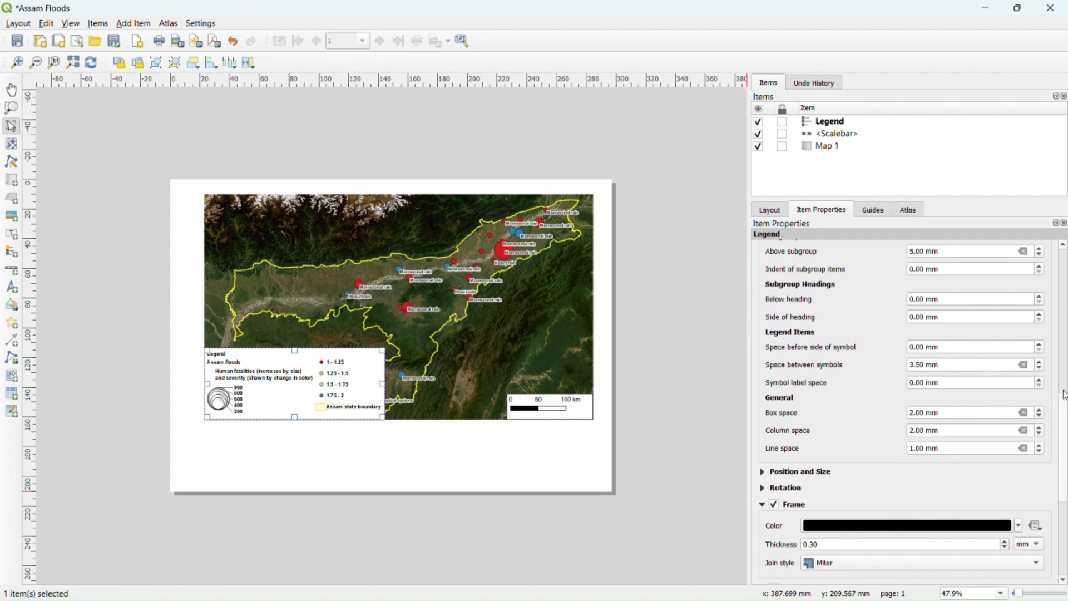
left_click_drag(1065, 414, 1062, 467)
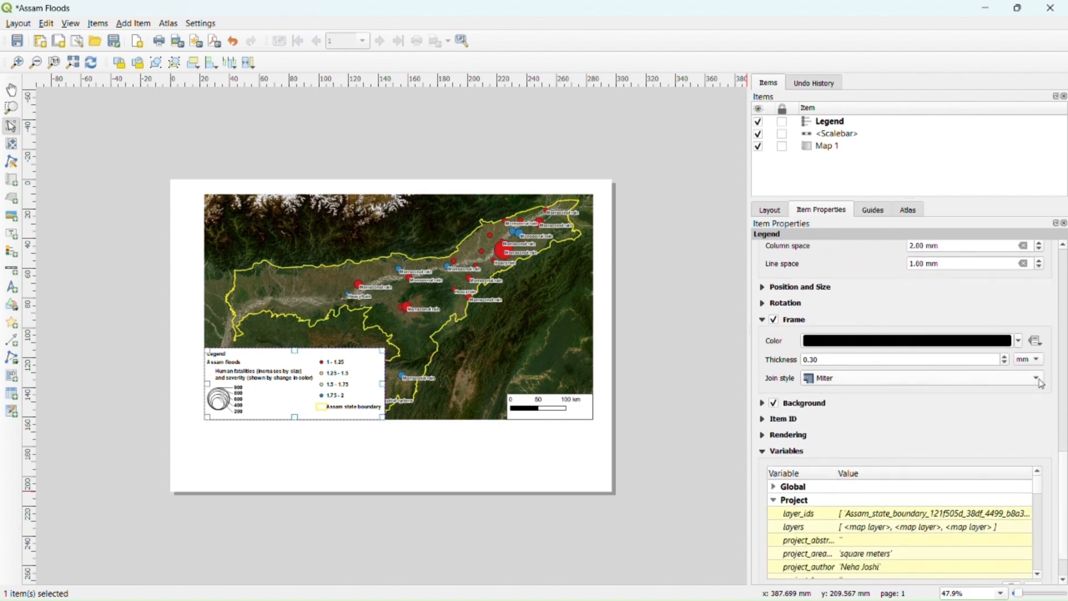
left_click(1006, 460)
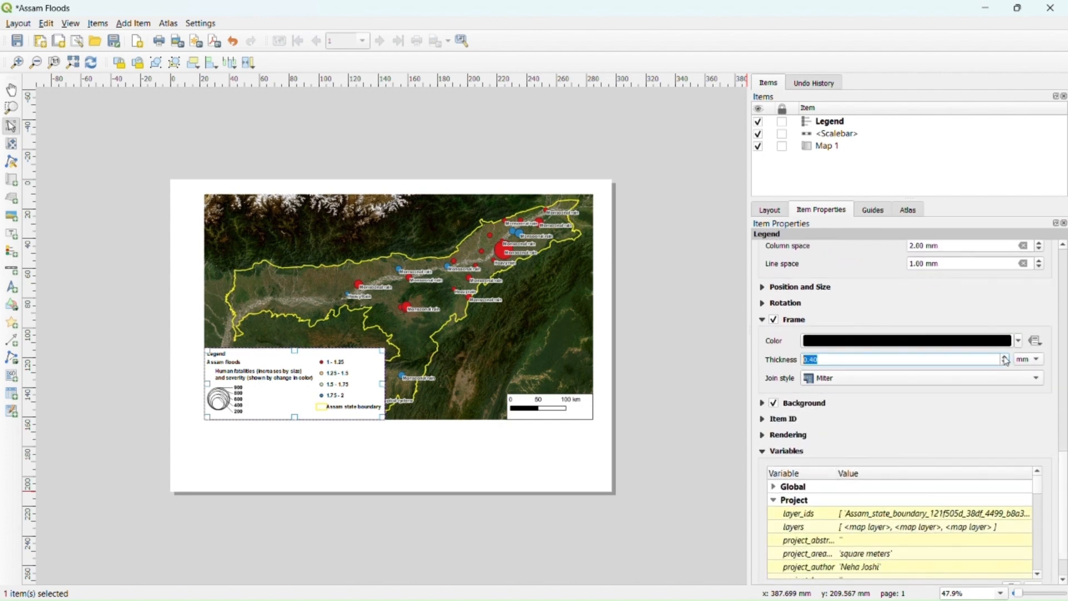
left_click(1007, 357)
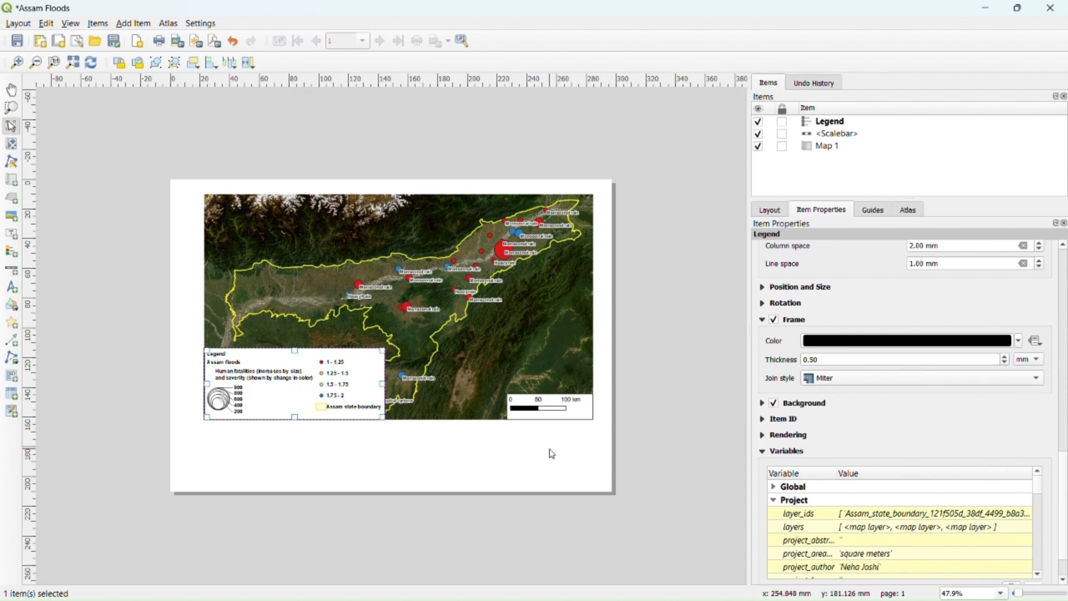
left_click(556, 450)
- Reselect the legend and increase the space between its symbols and their labels
left_click(312, 382)
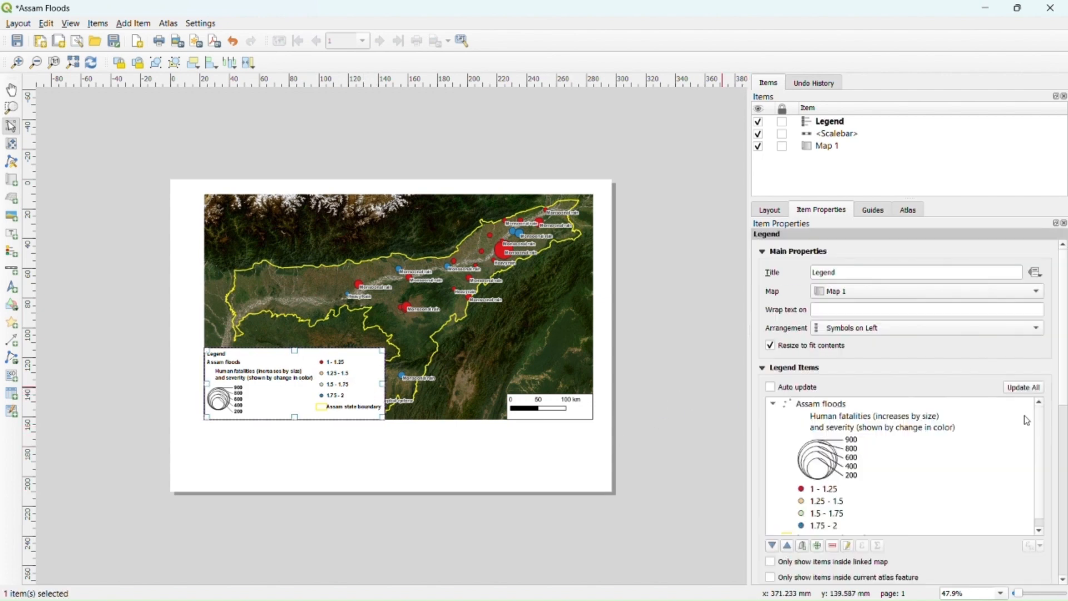
left_click(763, 370)
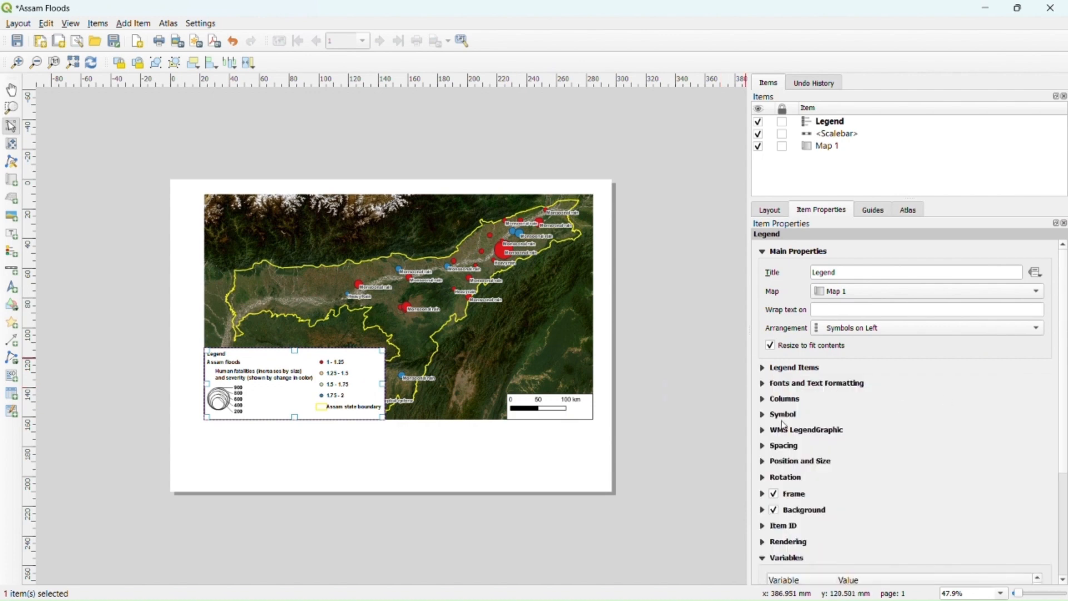
left_click(765, 449)
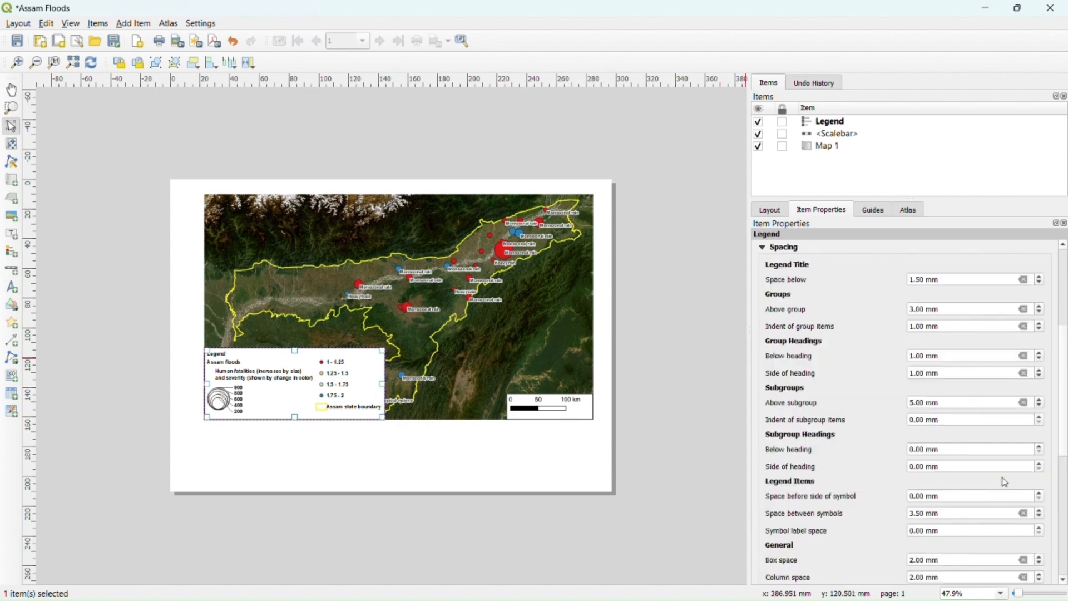
left_click(1040, 527)
left_click(1040, 527)
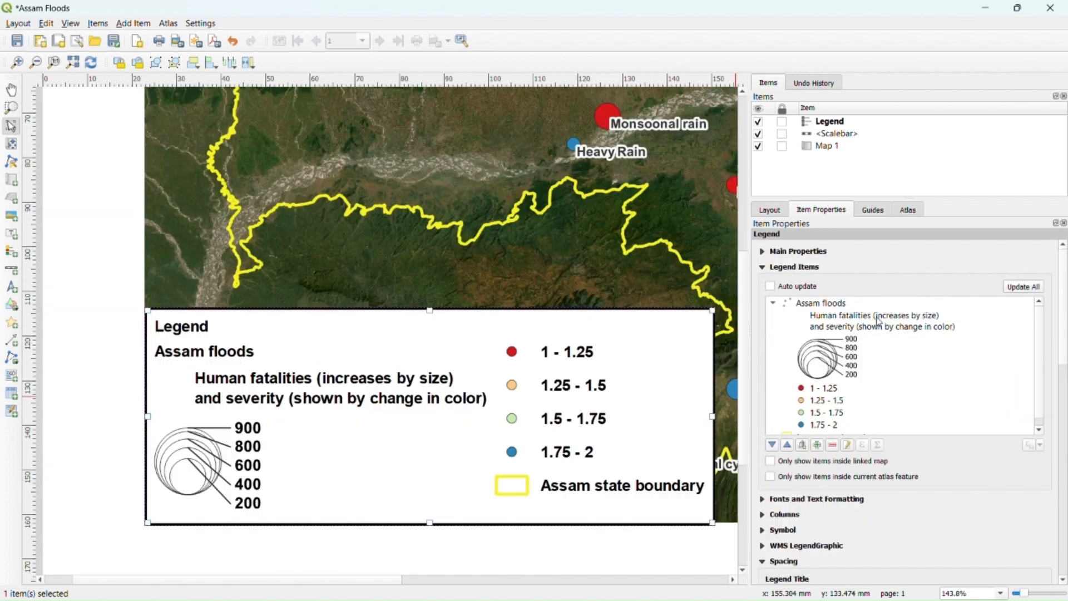
- Shorten the wording in brackets in the legend's fatalities and severity label to "(size)" and "( color)"
left_click(878, 320)
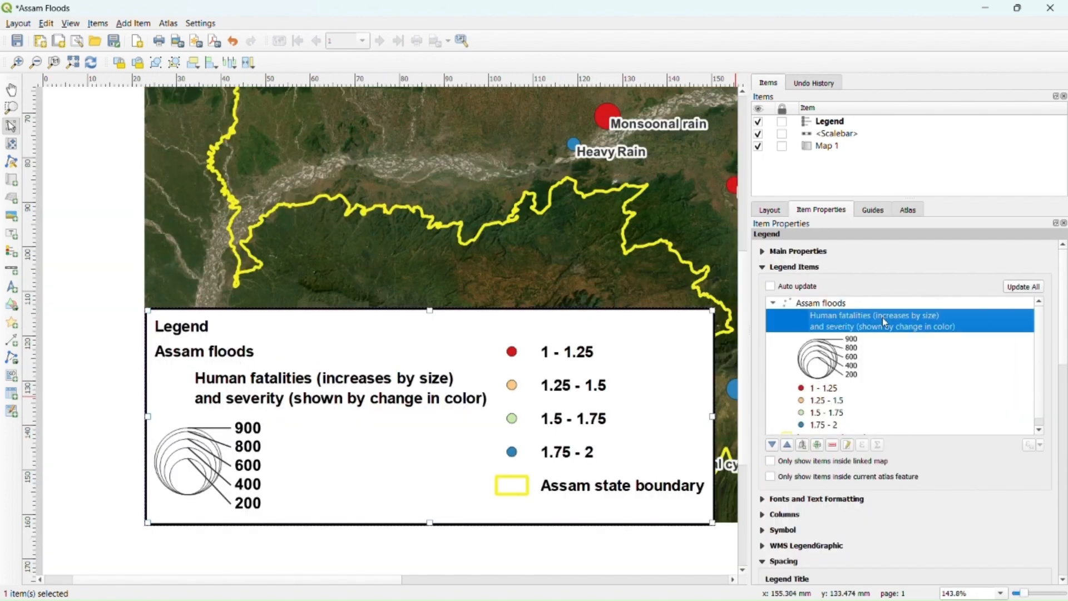
double_click(878, 320)
left_click_drag(819, 273, 859, 274)
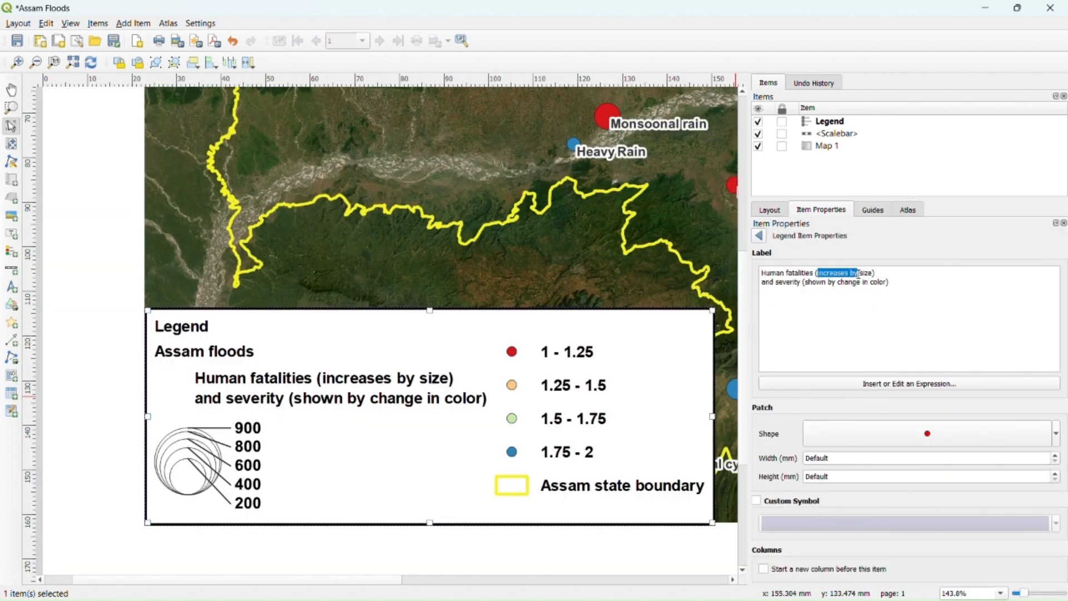
key("BackSpace")
key("Delete")
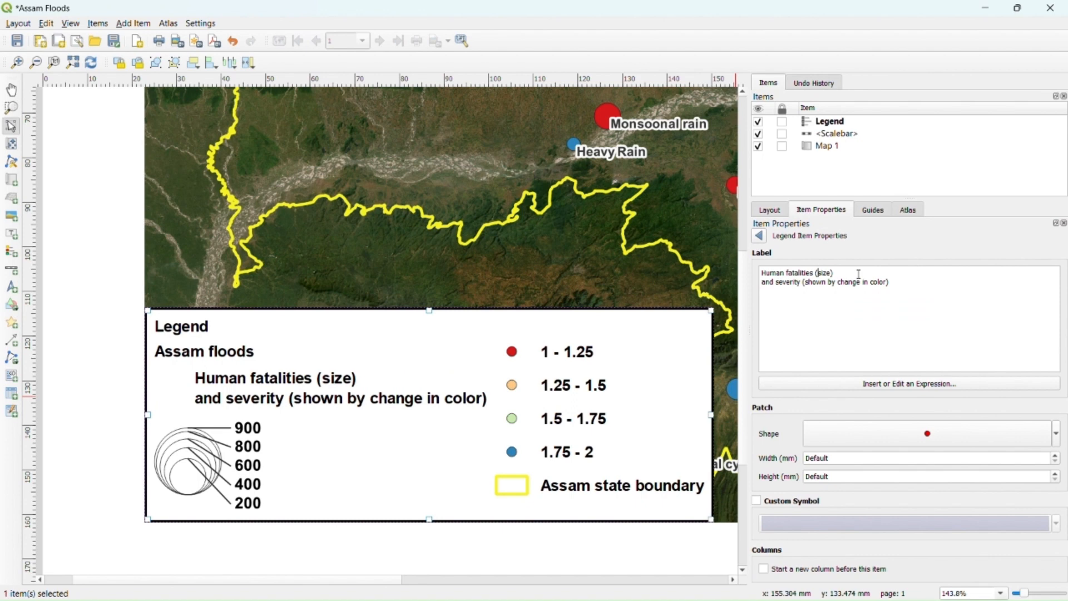
left_click_drag(807, 284, 871, 283)
key("BackSpace")
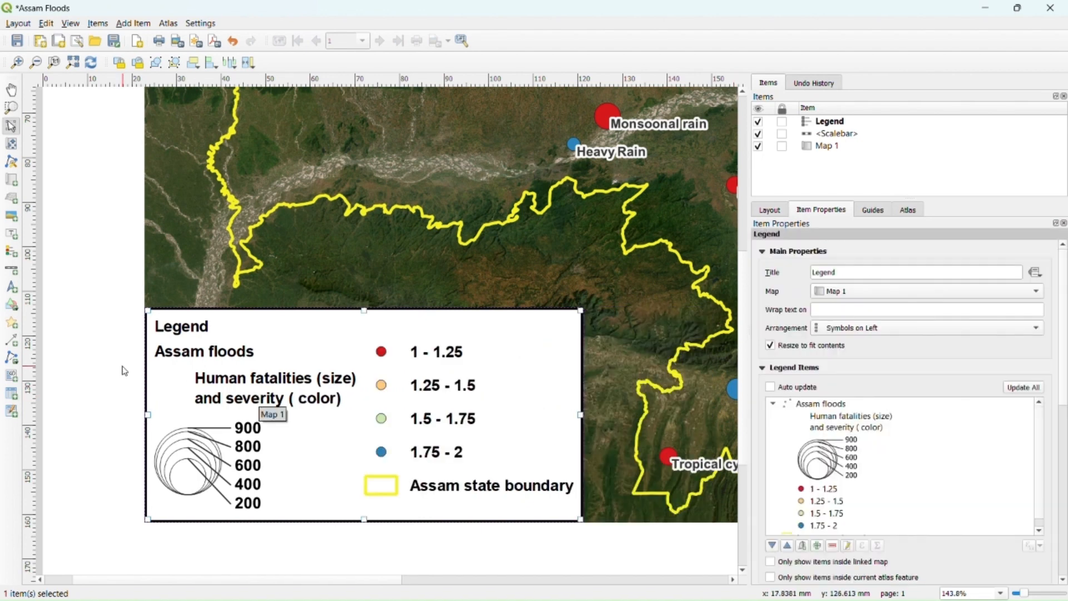
scroll(111, 365, "down", 2)
left_click(333, 453)
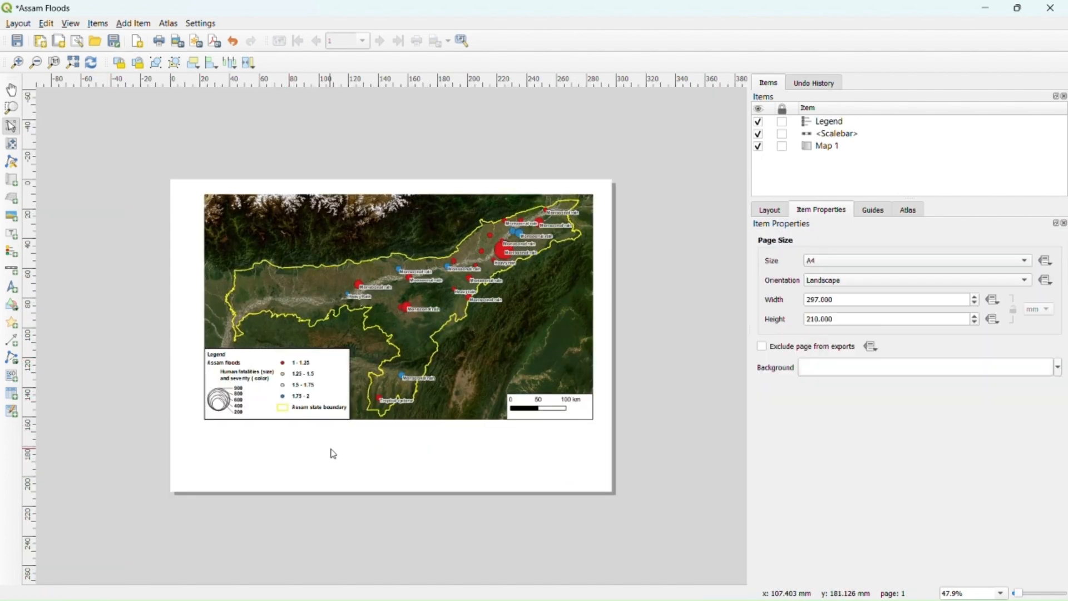
- Enable a frame around the main map and set its thickness to 0.50 mm
scroll(328, 450, "up", 5)
left_click(560, 392)
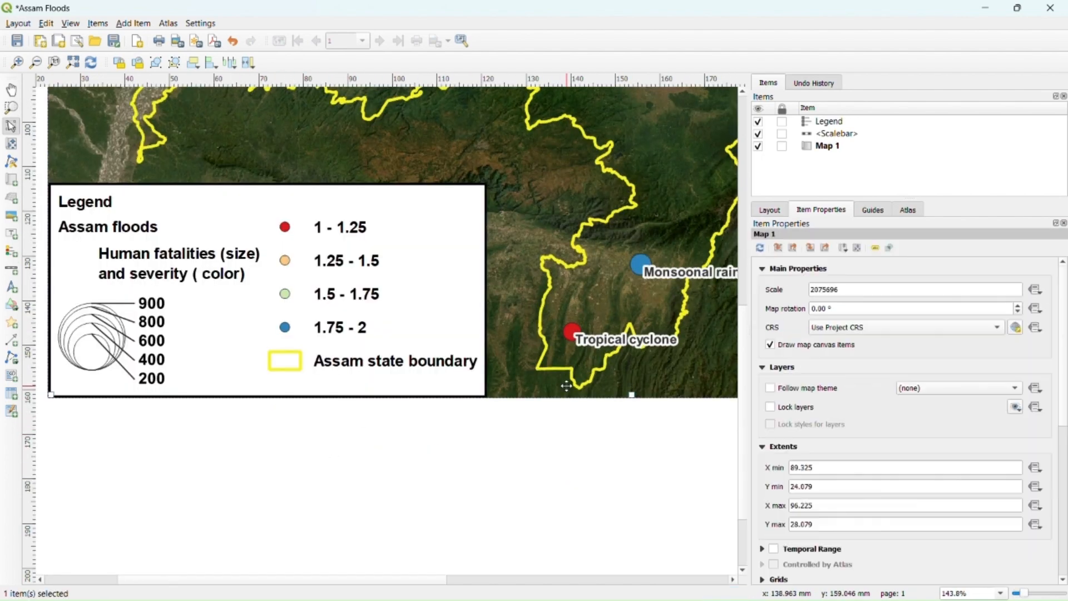
scroll(346, 390, "down", 8)
scroll(347, 391, "up", 4)
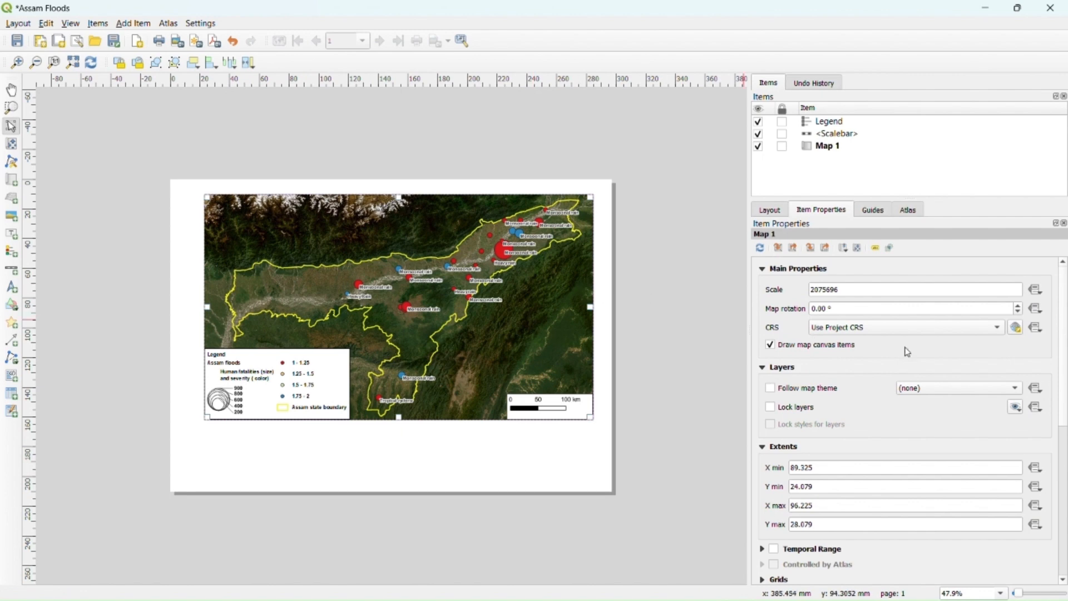
left_click_drag(1066, 305, 1056, 439)
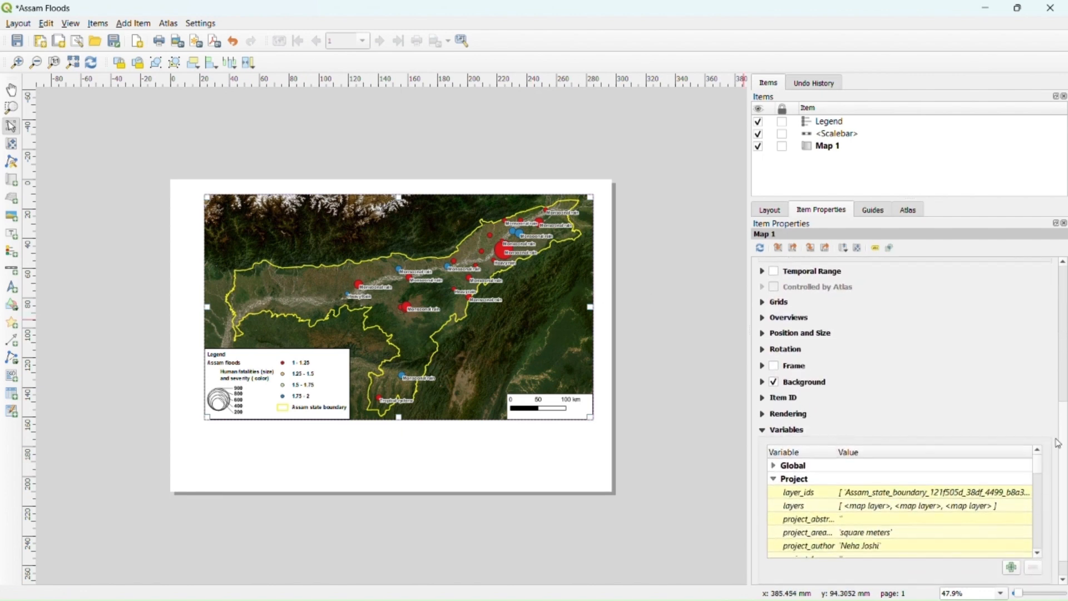
left_click(773, 367)
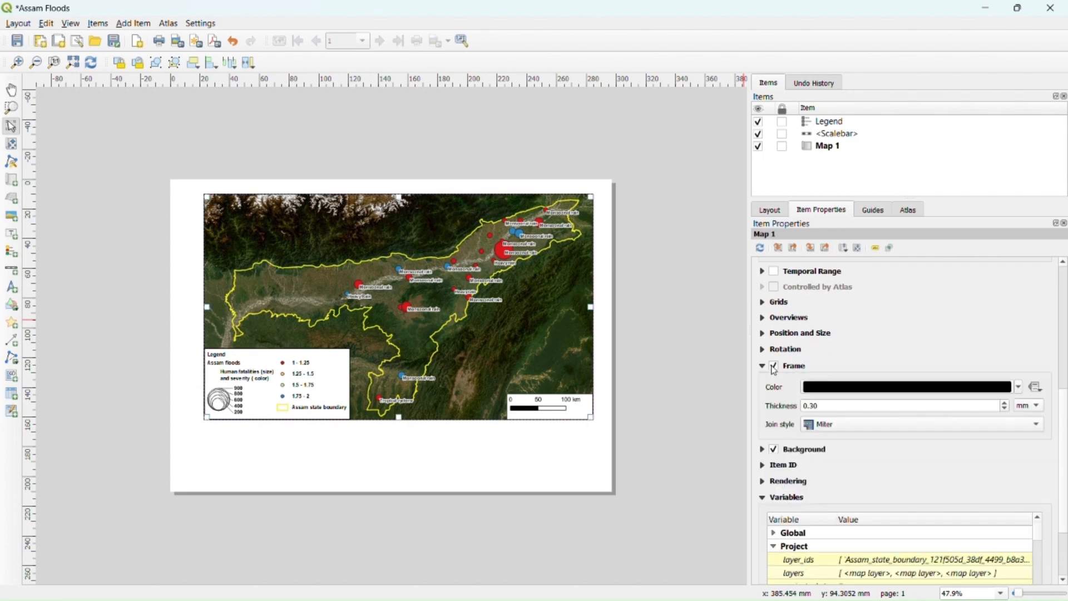
left_click(1006, 403)
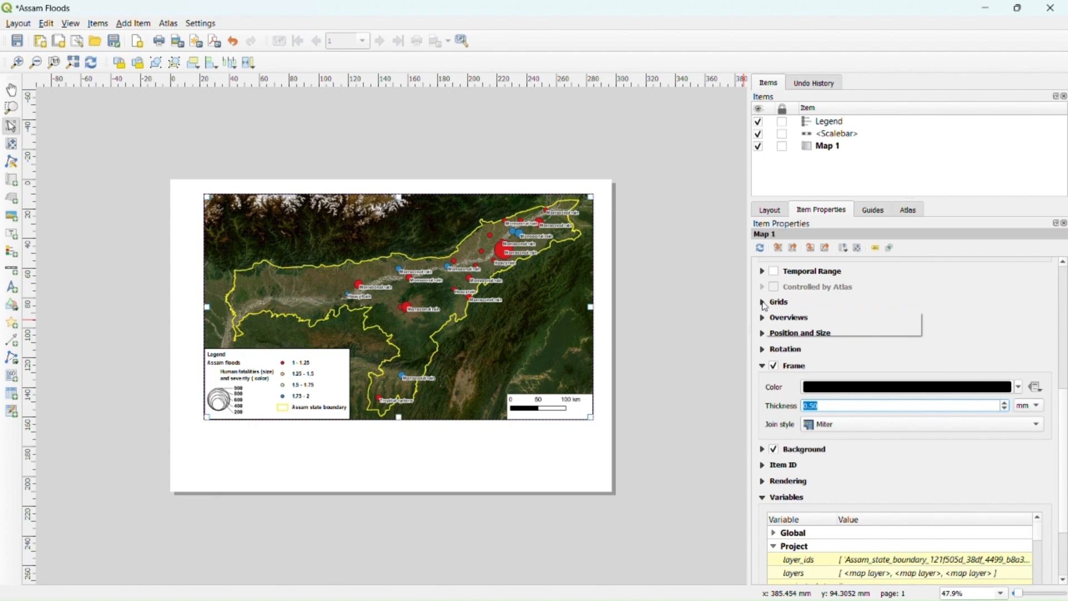
- Add a grid to the map and set its grid type to Frame and annotations only
left_click(763, 302)
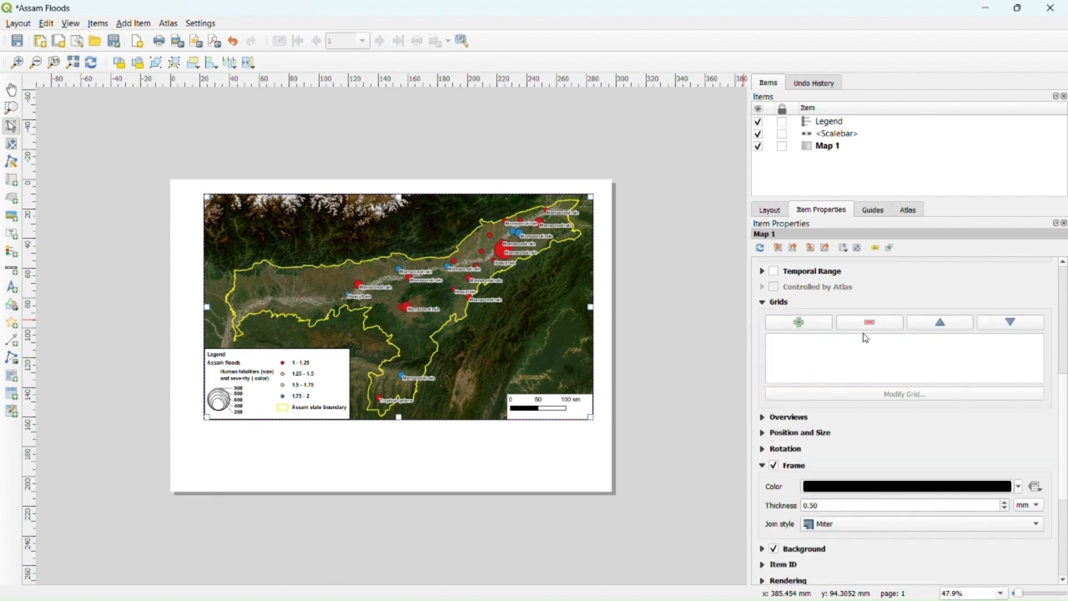
left_click(807, 324)
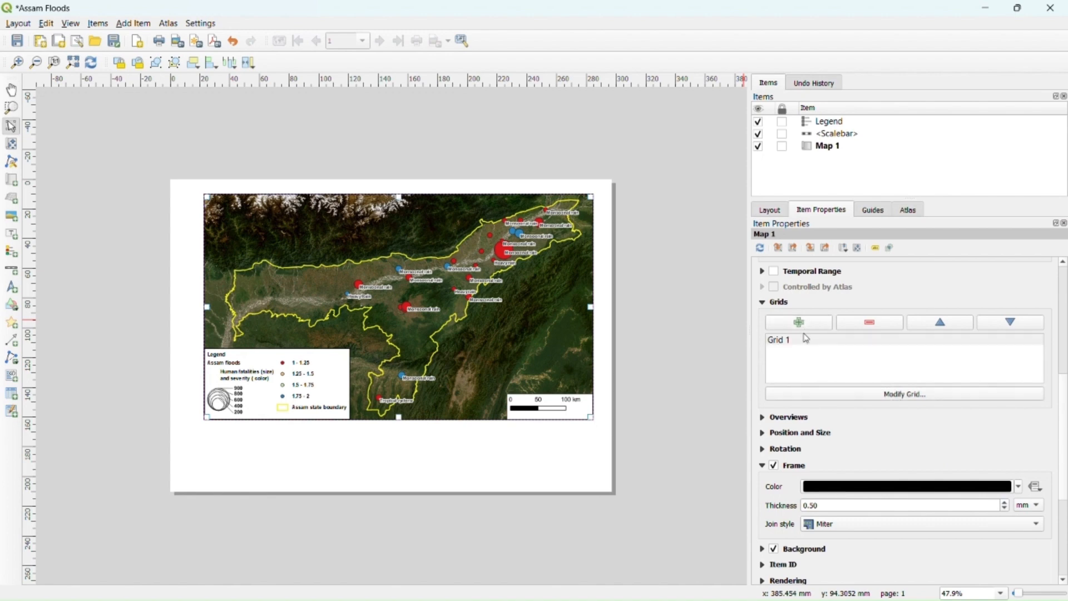
left_click(808, 343)
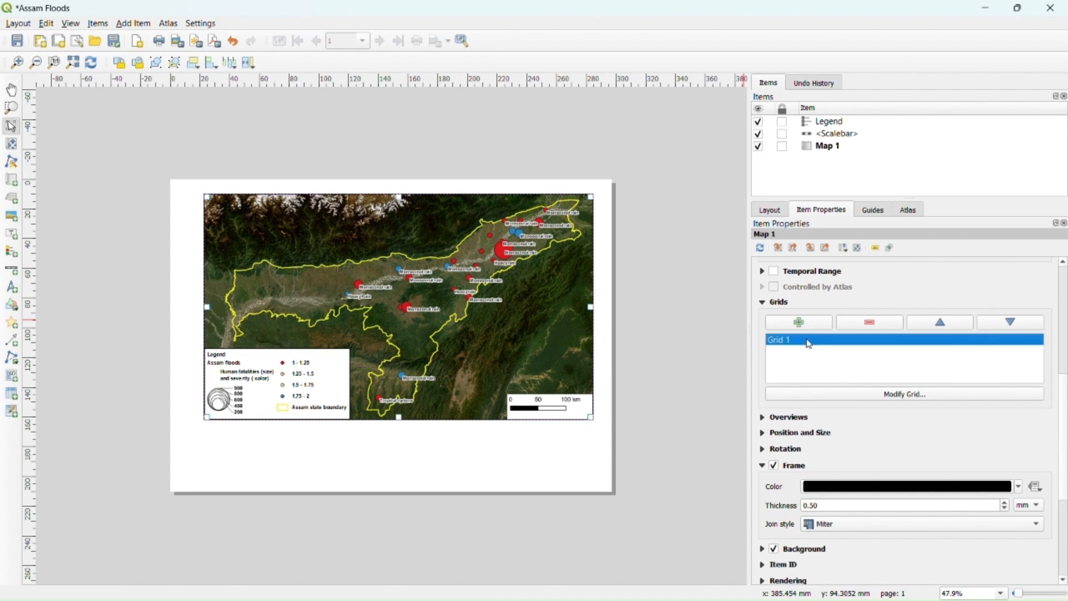
left_click(921, 395)
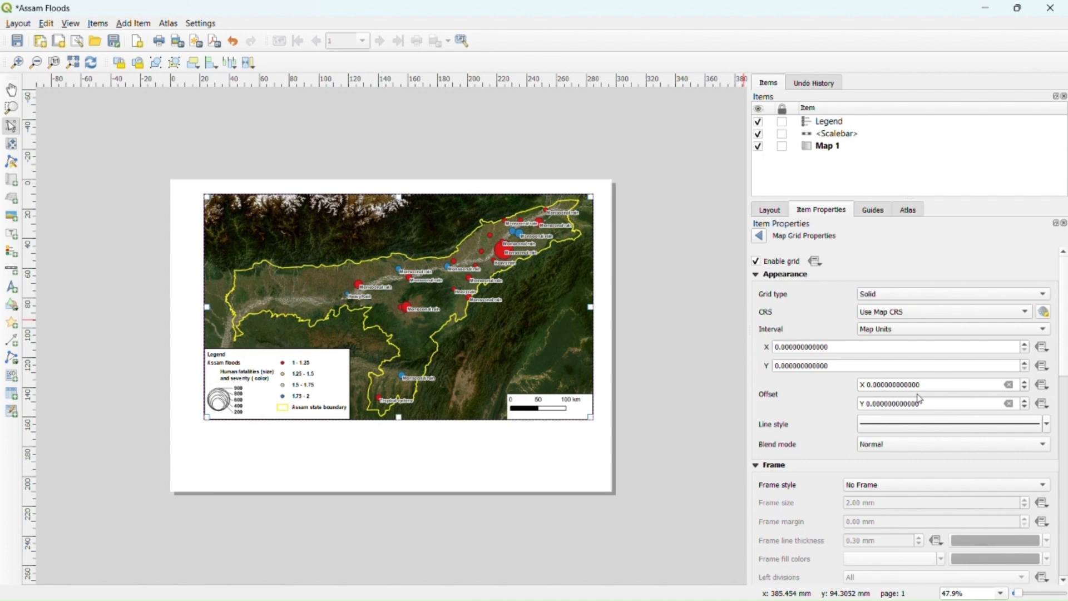
left_click(923, 293)
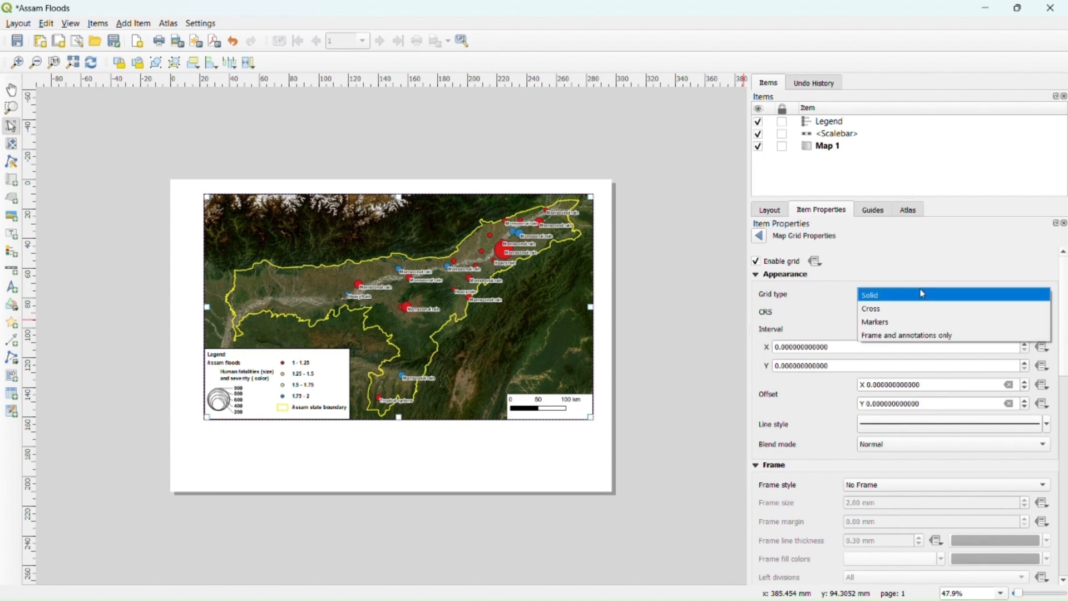
left_click(912, 336)
- Try a grid interval of 0.5 map units in X and 5 in Y
left_click_drag(855, 348, 730, 344)
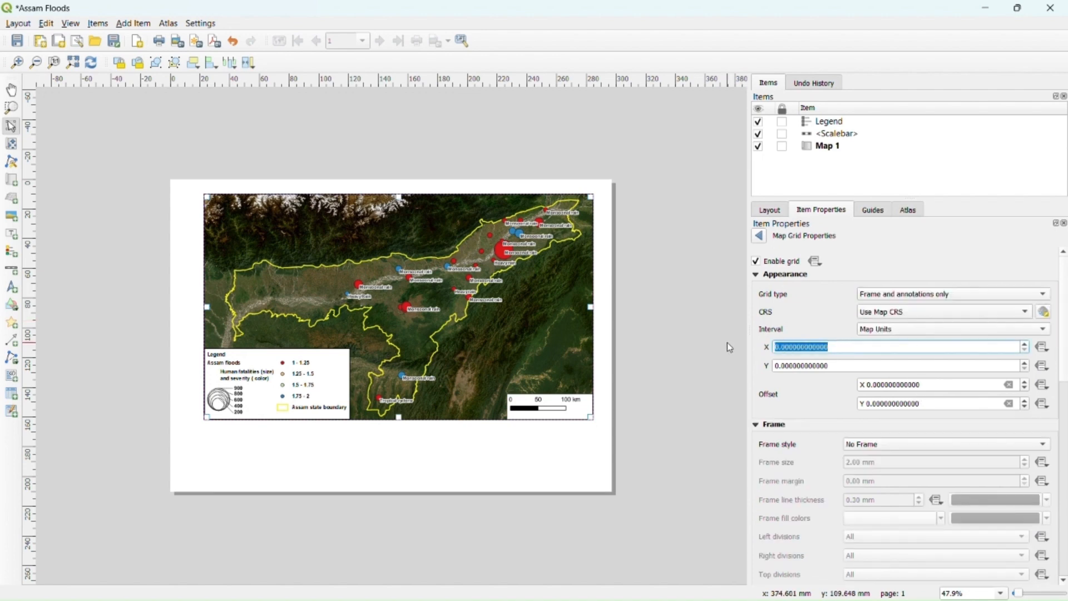
type("0.5")
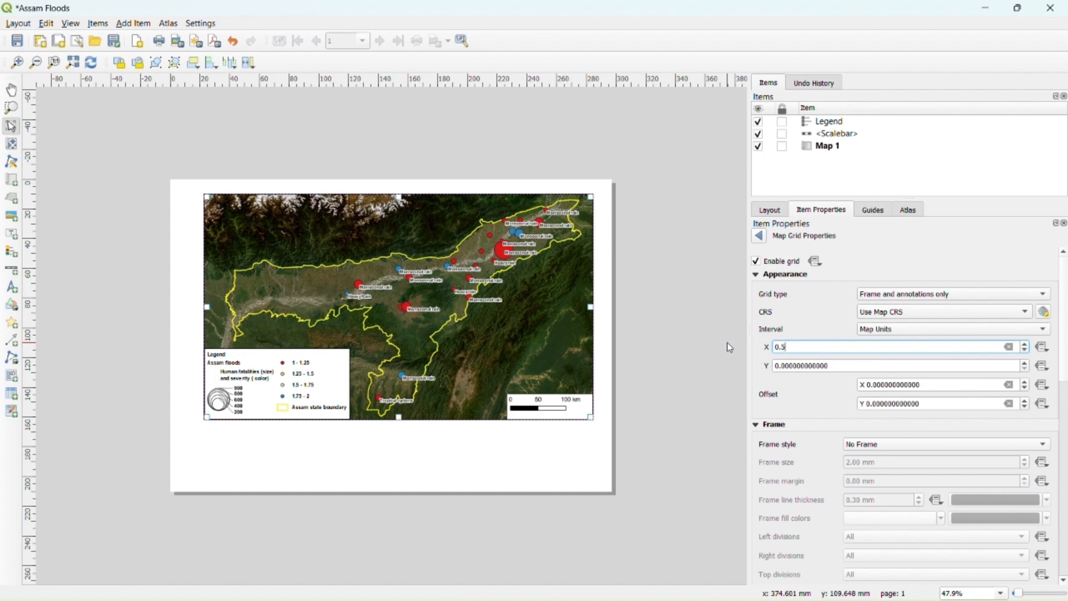
key("Tab")
key("Tab")
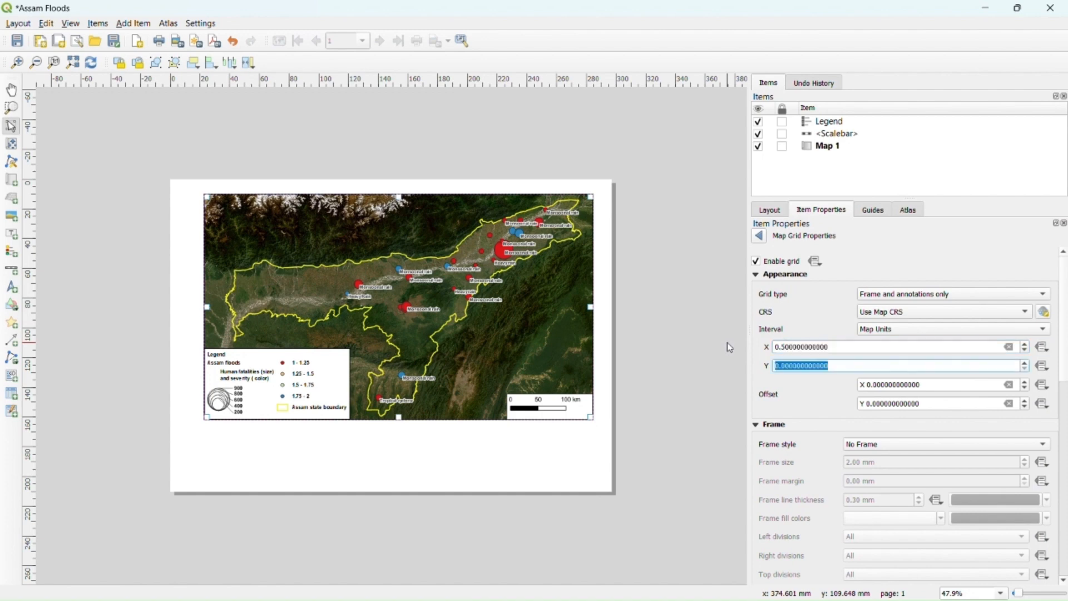
type("05")
- Set the grid frame style to Interior Ticks with a yellow frame line 1.30 mm thick
left_click(893, 445)
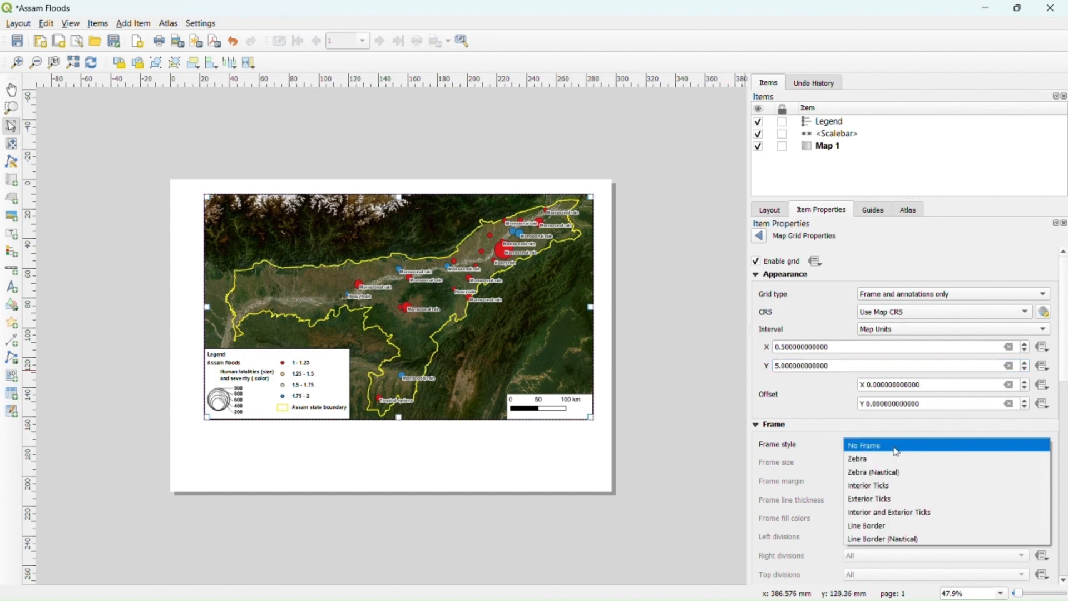
left_click(898, 490)
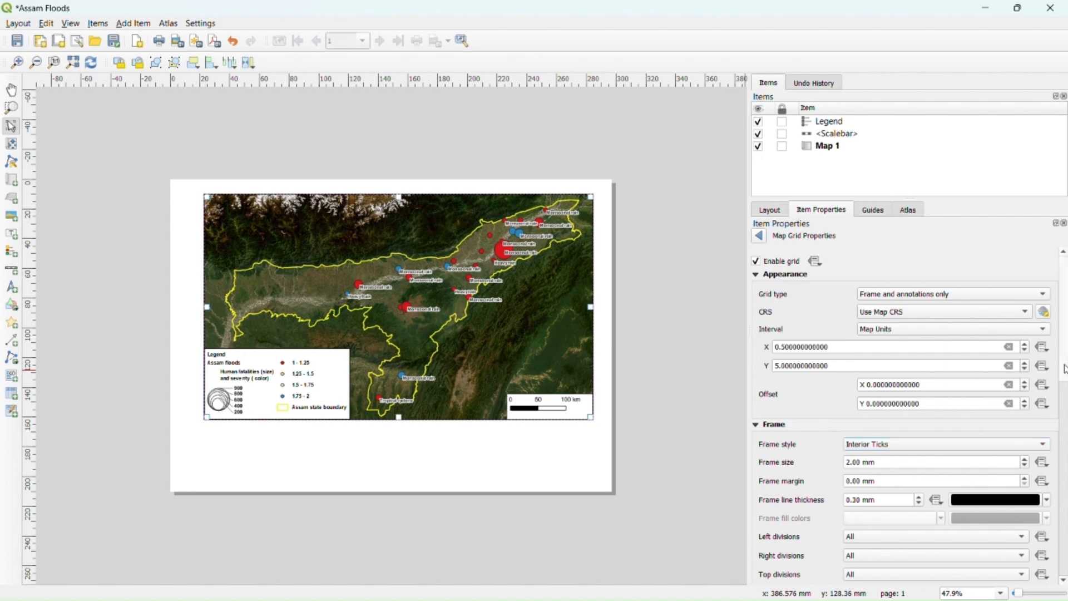
left_click_drag(1065, 369, 1066, 436)
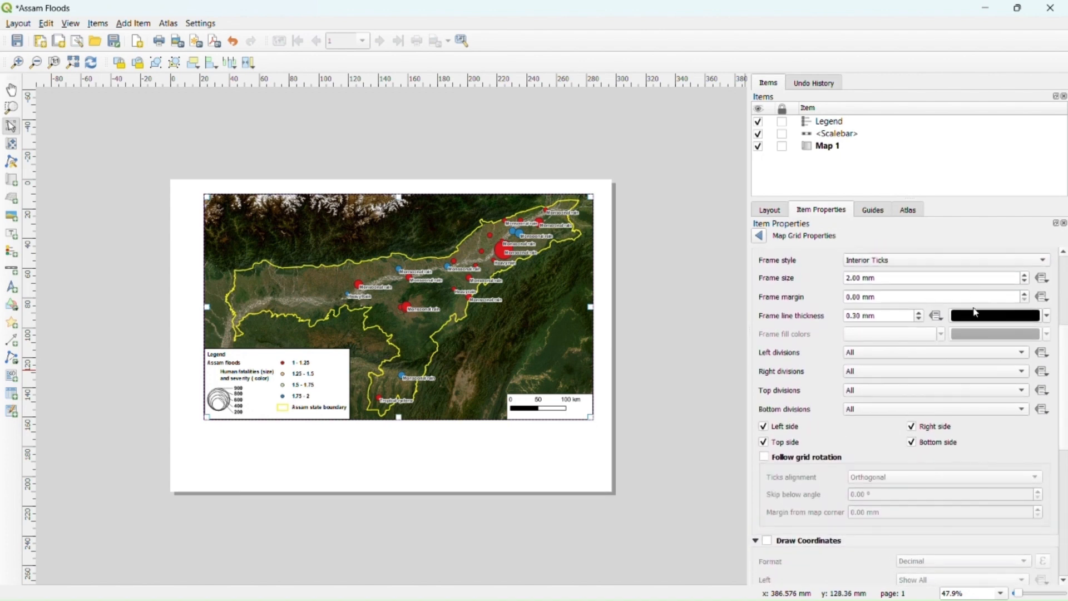
left_click(1047, 317)
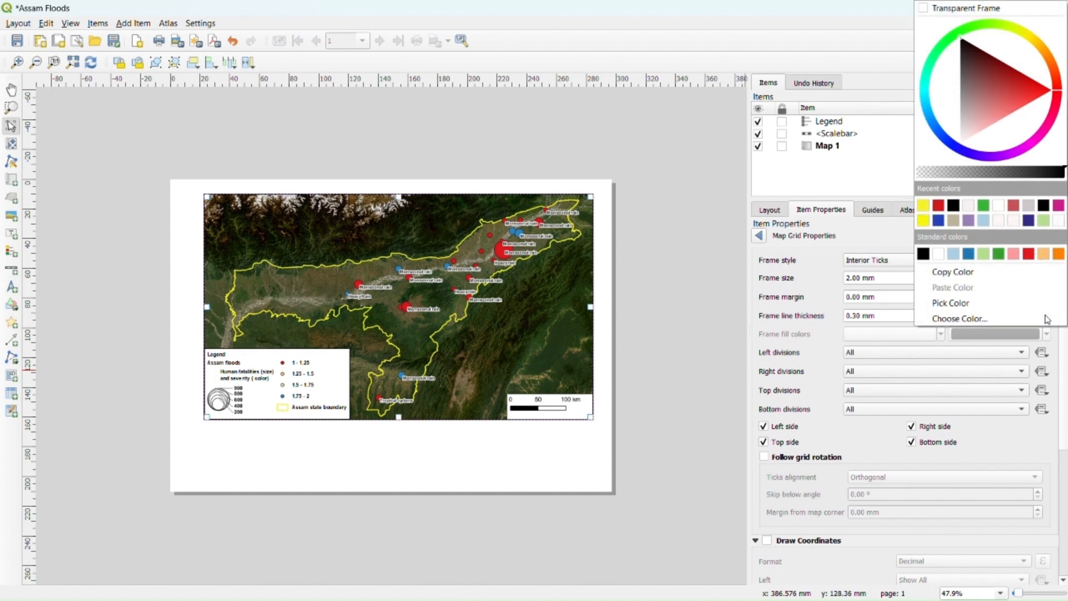
left_click(923, 206)
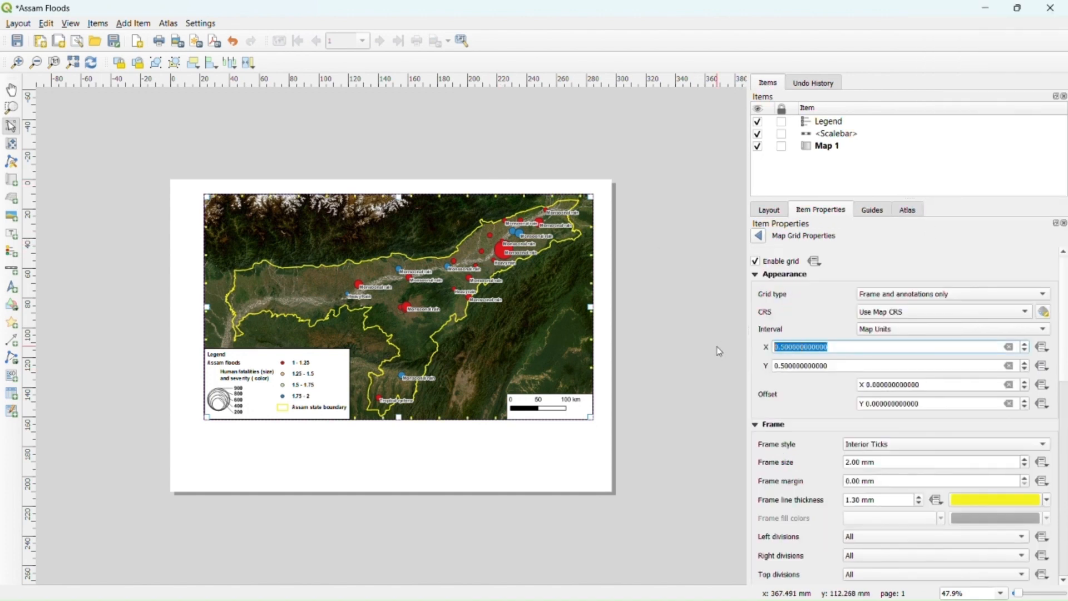
- Set the grid interval to 1 map unit in both X and Y
type("1")
left_click(844, 367)
type("1")
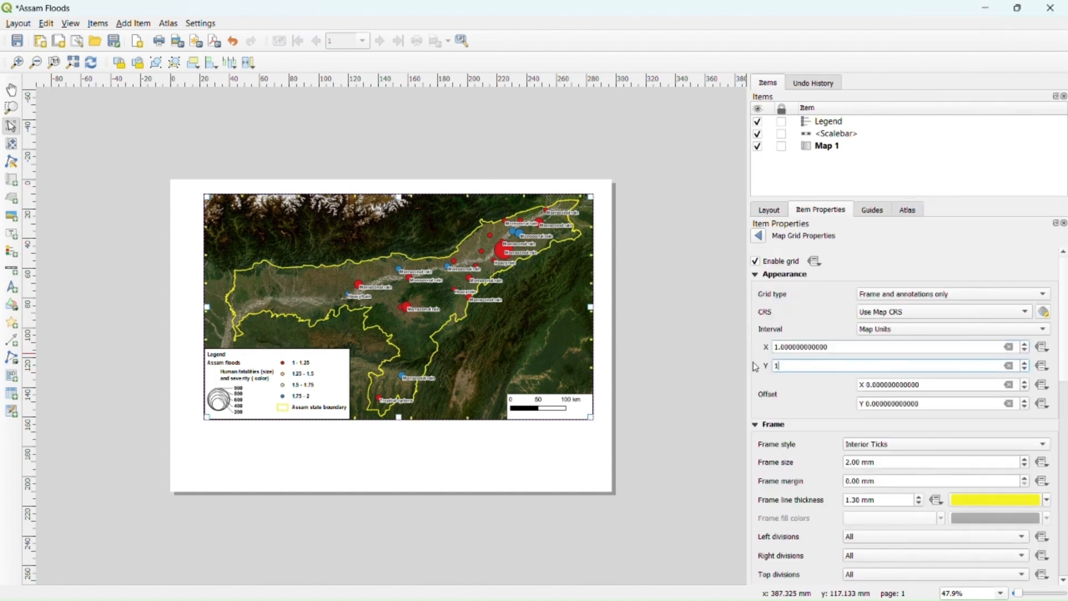
key("Return")
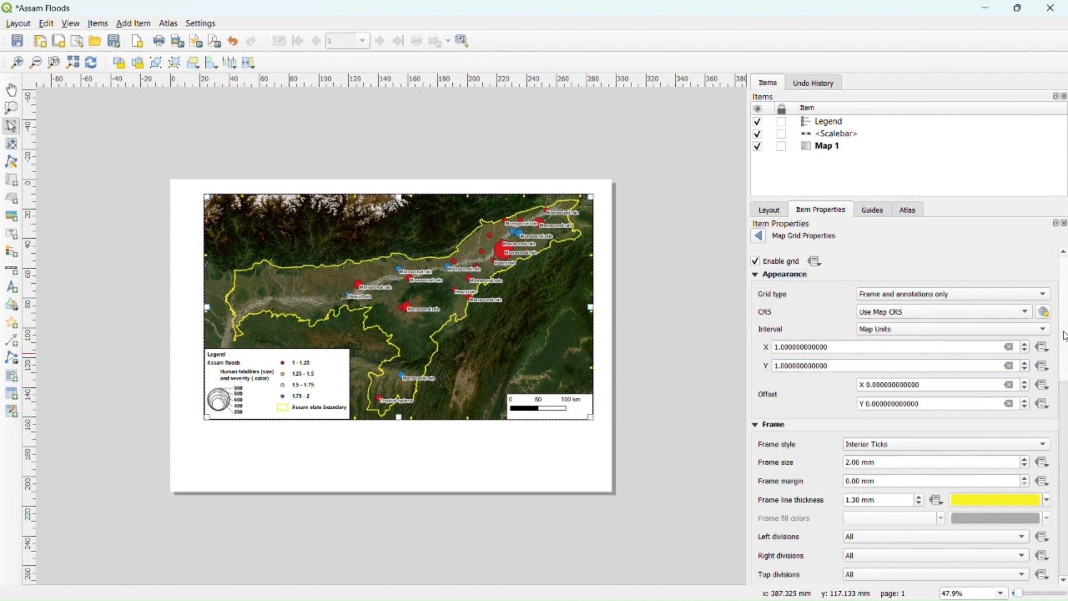
- Adjust the grid's frame size and enable drawing of its coordinates around the map
left_click_drag(1065, 335, 1067, 389)
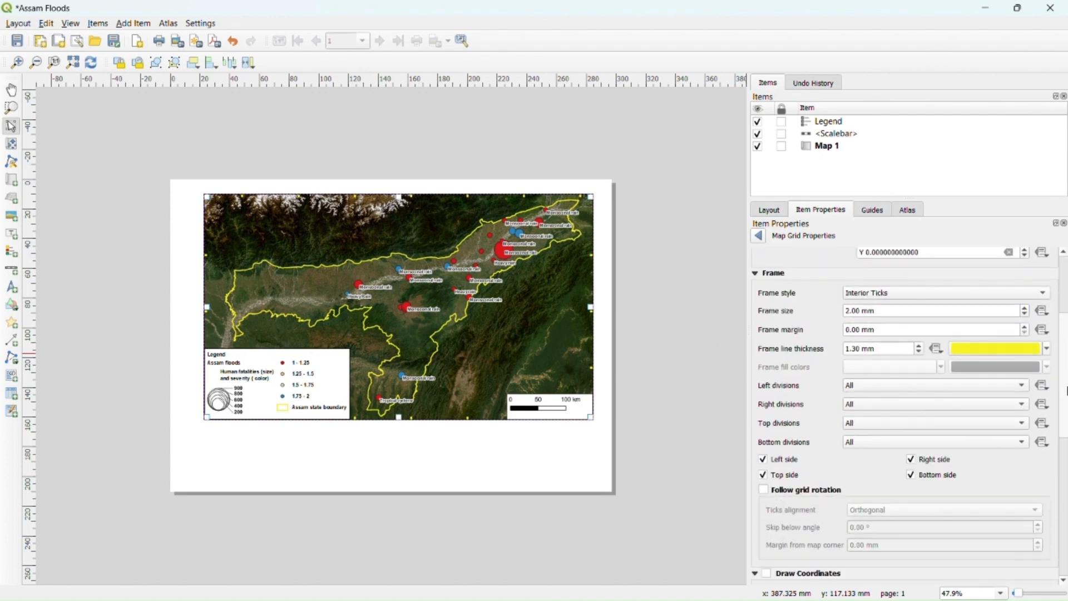
left_click(1025, 315)
left_click_drag(1064, 333, 1063, 405)
left_click(768, 380)
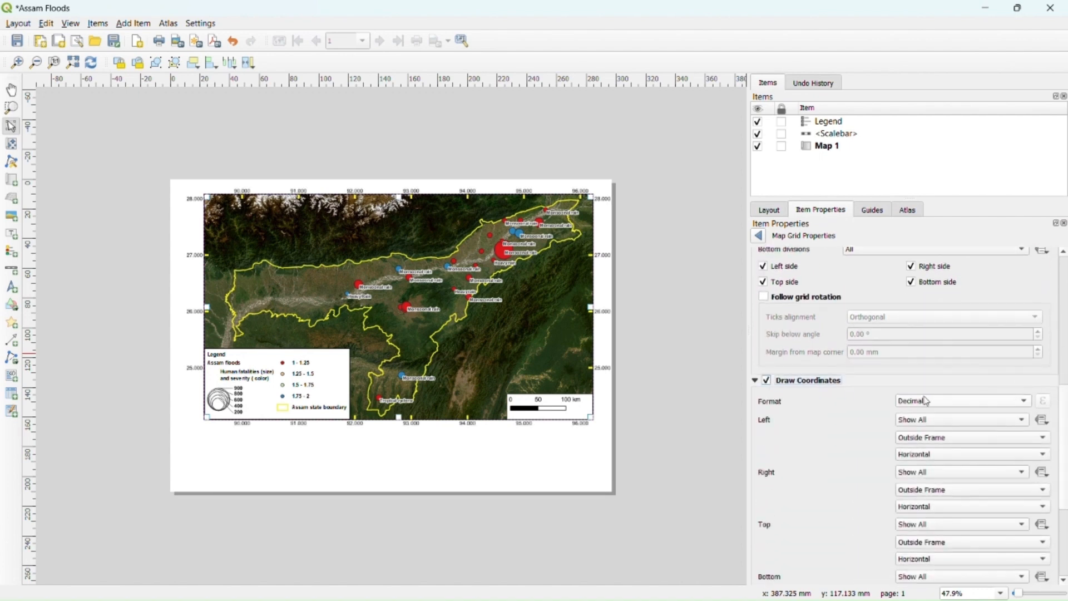
- Limit the grid coordinates to latitude only on the left and longitude only on the top, and disable them on the right
left_click(1064, 339)
scroll(1063, 360, "down", 10)
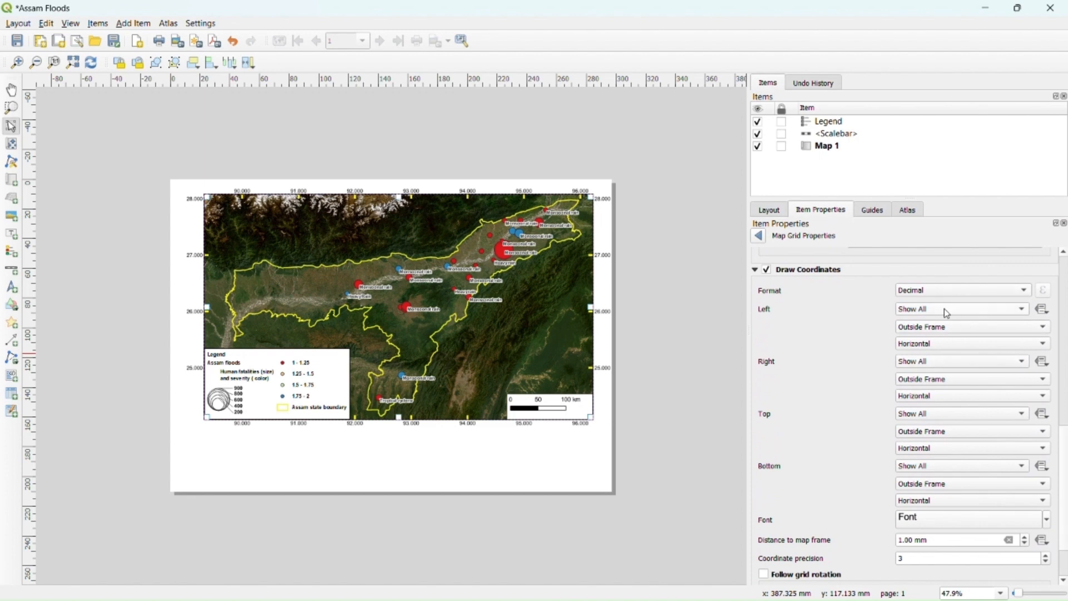
left_click(944, 308)
left_click(944, 324)
left_click(941, 361)
left_click(935, 401)
left_click(935, 413)
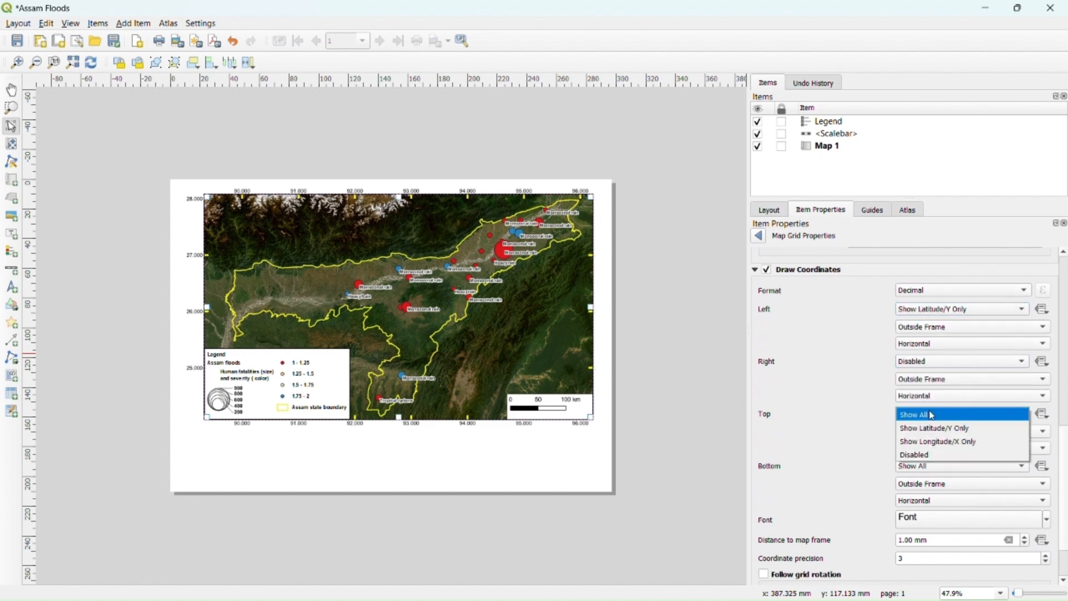
left_click(935, 444)
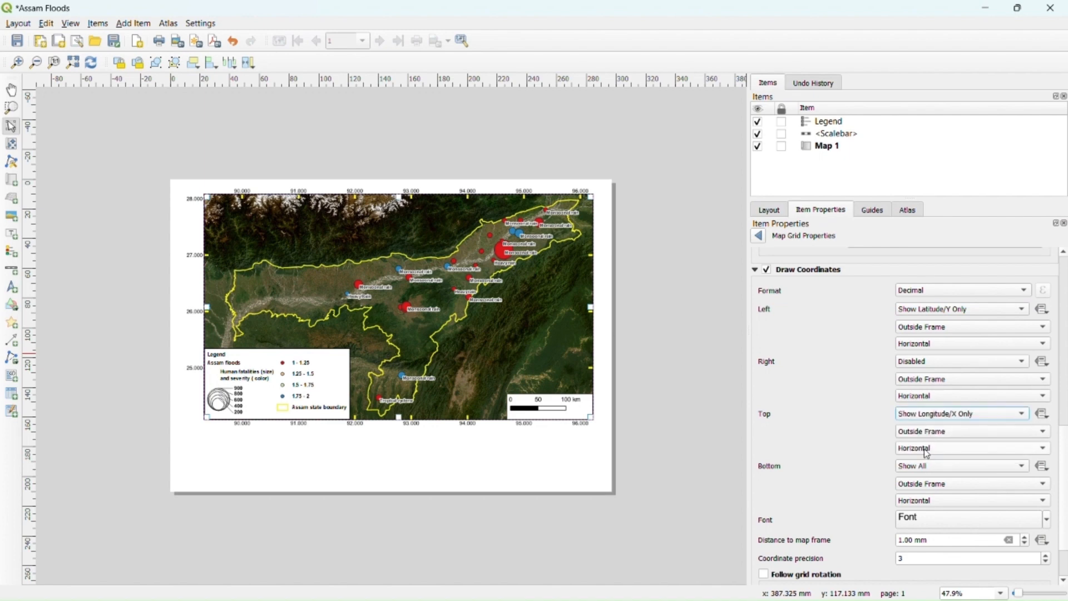
- Orient the left grid coordinates as Vertical Ascending and disable the bottom coordinates, keeping their direction Horizontal
left_click(935, 343)
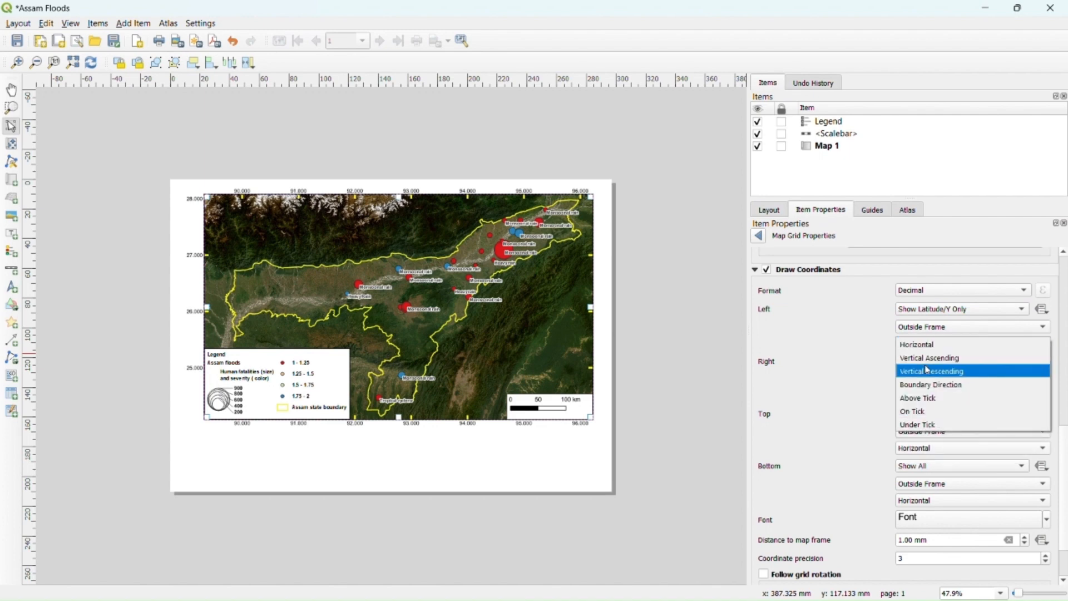
left_click(935, 357)
left_click(944, 469)
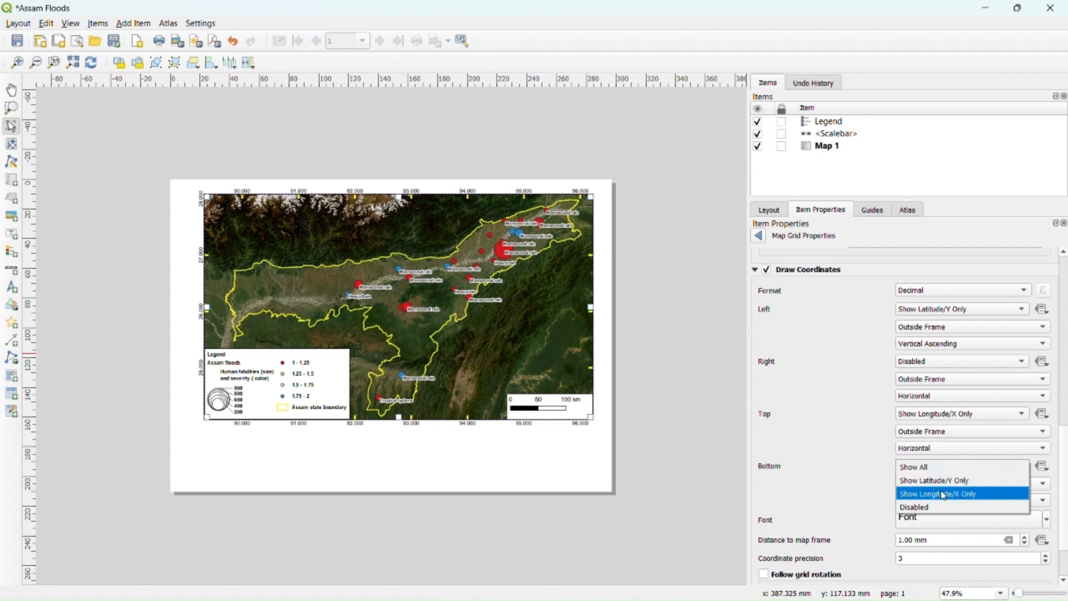
left_click(943, 494)
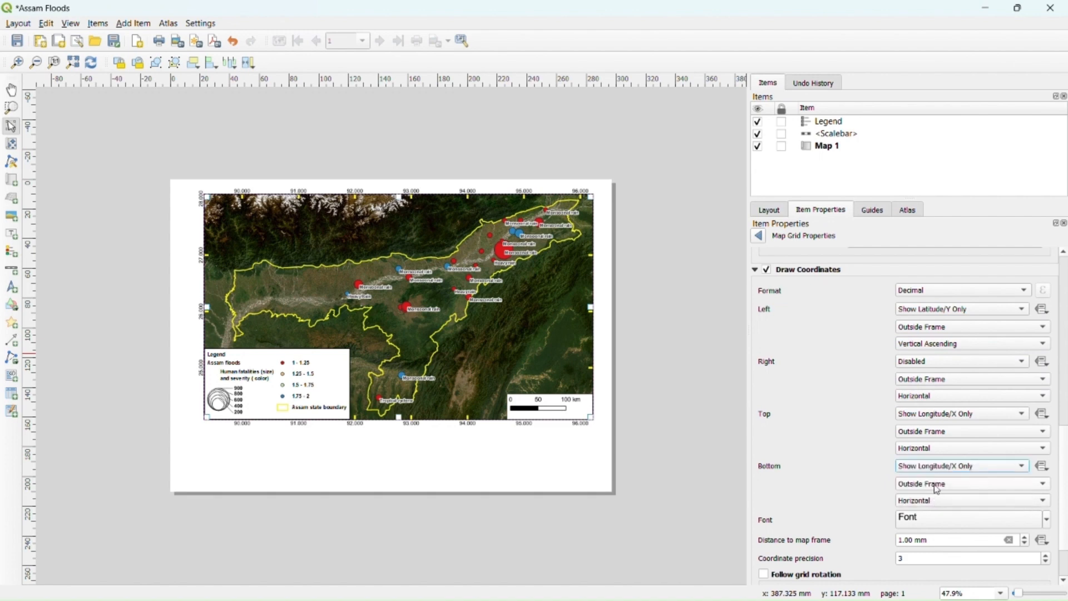
left_click(941, 466)
left_click(938, 479)
left_click(935, 500)
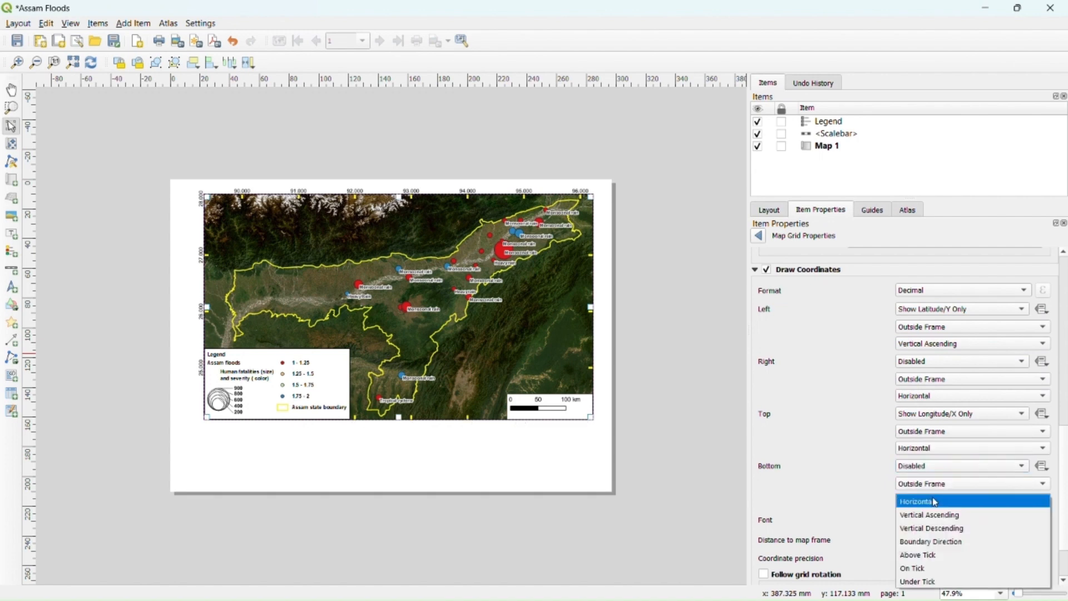
left_click(935, 502)
- Make the grid coordinate font bold and set the coordinate precision to 1
left_click(929, 519)
left_click(816, 315)
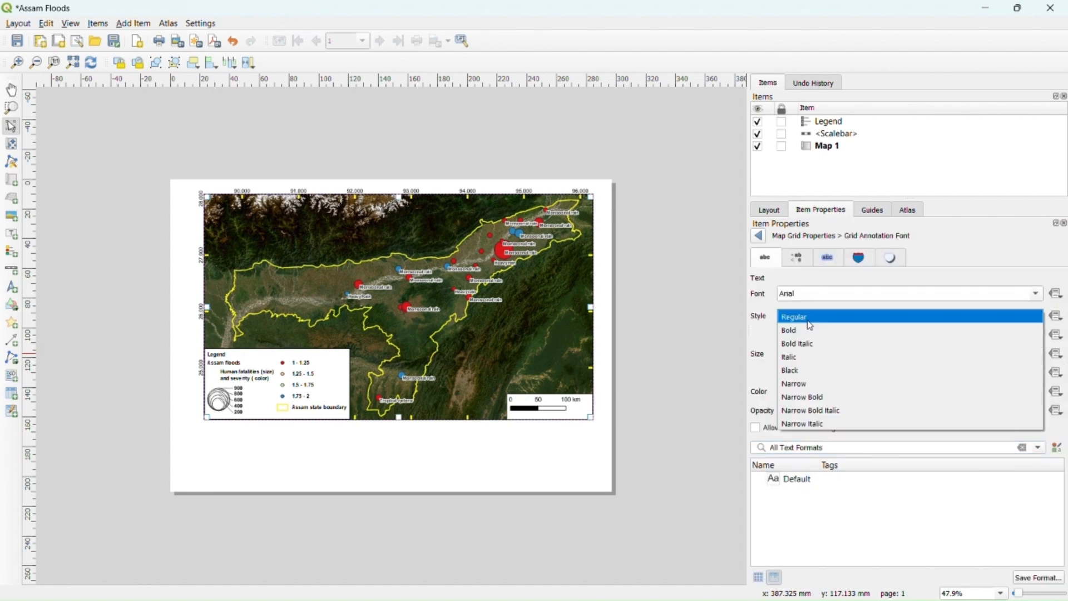
left_click(813, 330)
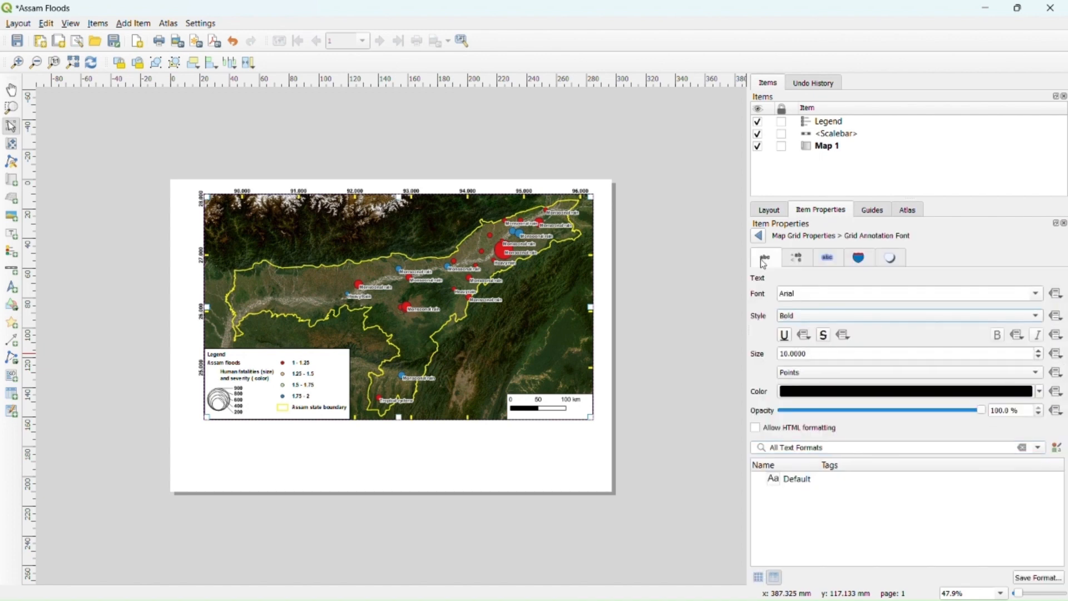
left_click(759, 237)
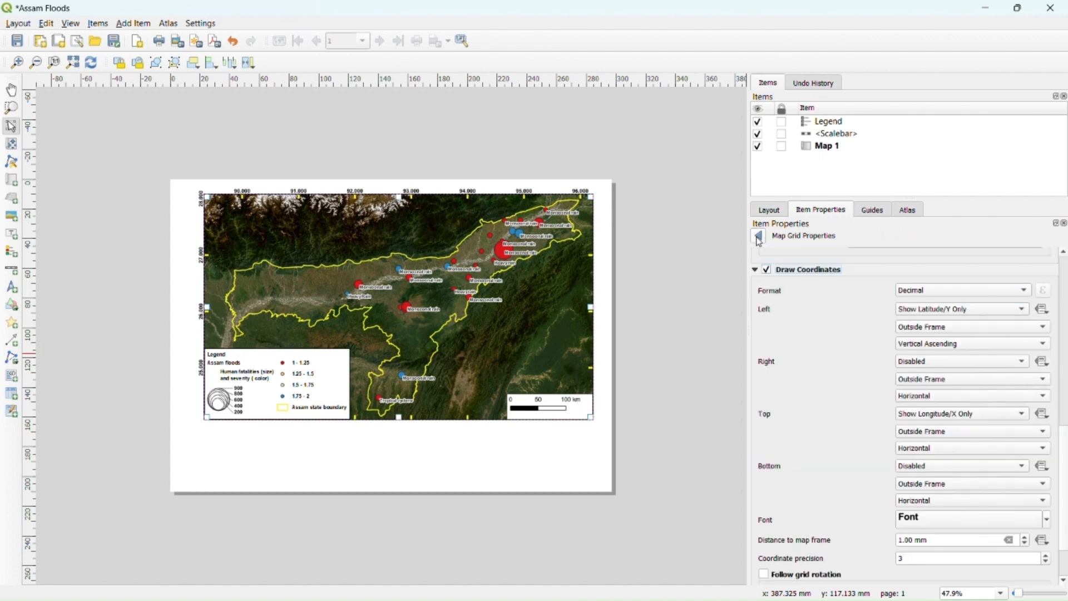
double_click(918, 557)
type("2")
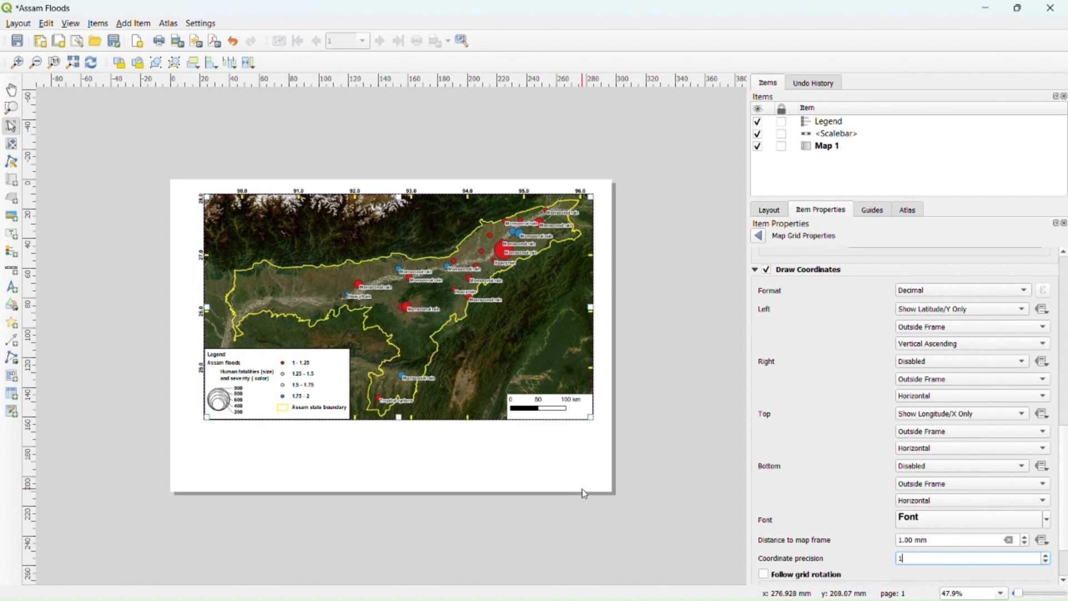
- Change the scale bar's frame to yellow with a thickness of 0.50 mm
scroll(573, 434, "up", 3)
left_click(576, 378)
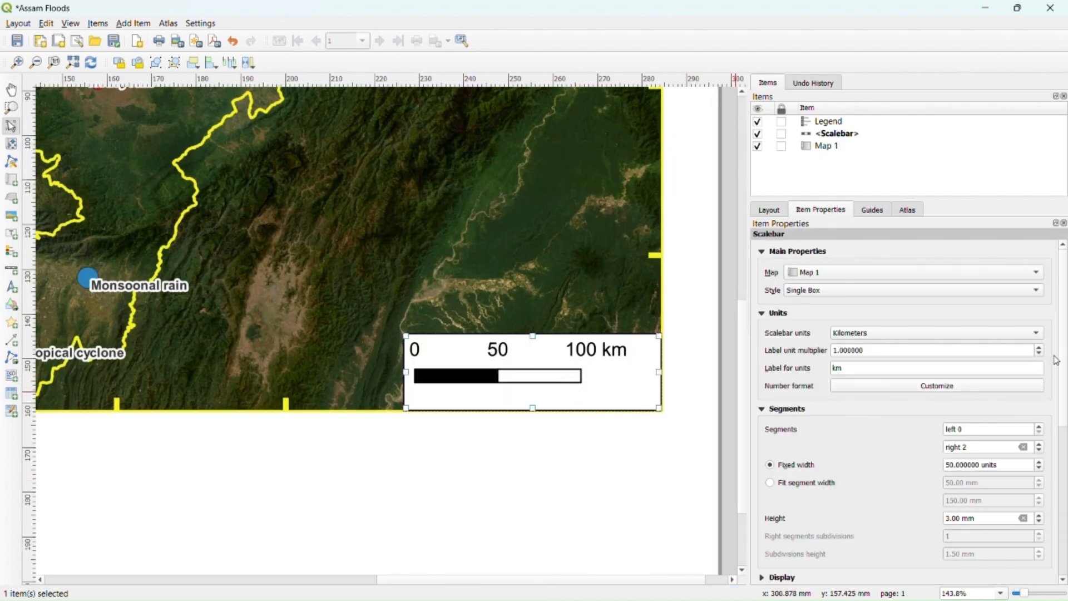
scroll(1056, 360, "down", 5)
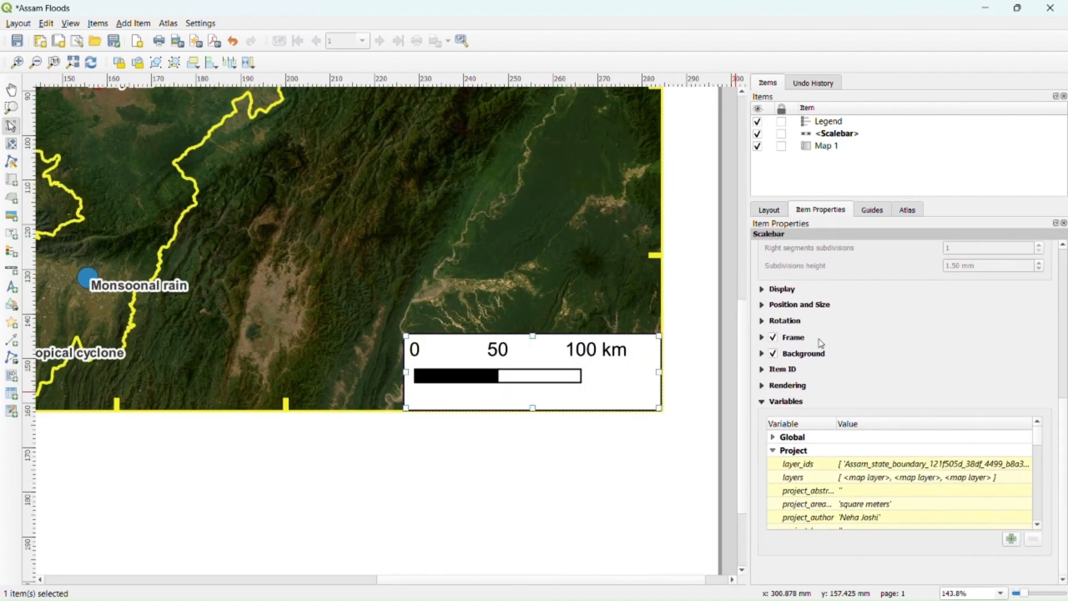
left_click(762, 338)
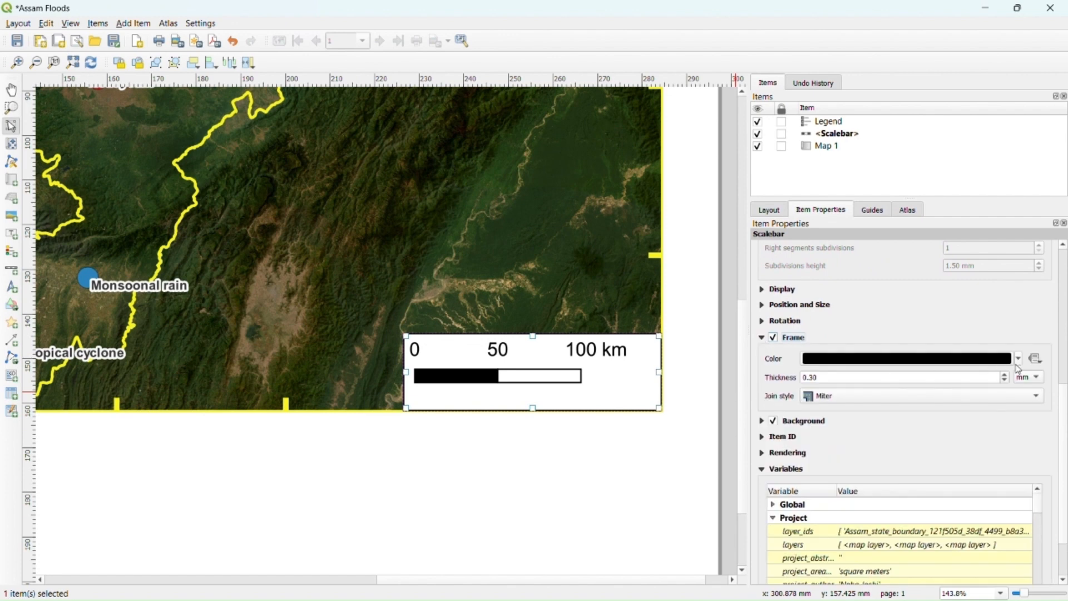
left_click(1018, 359)
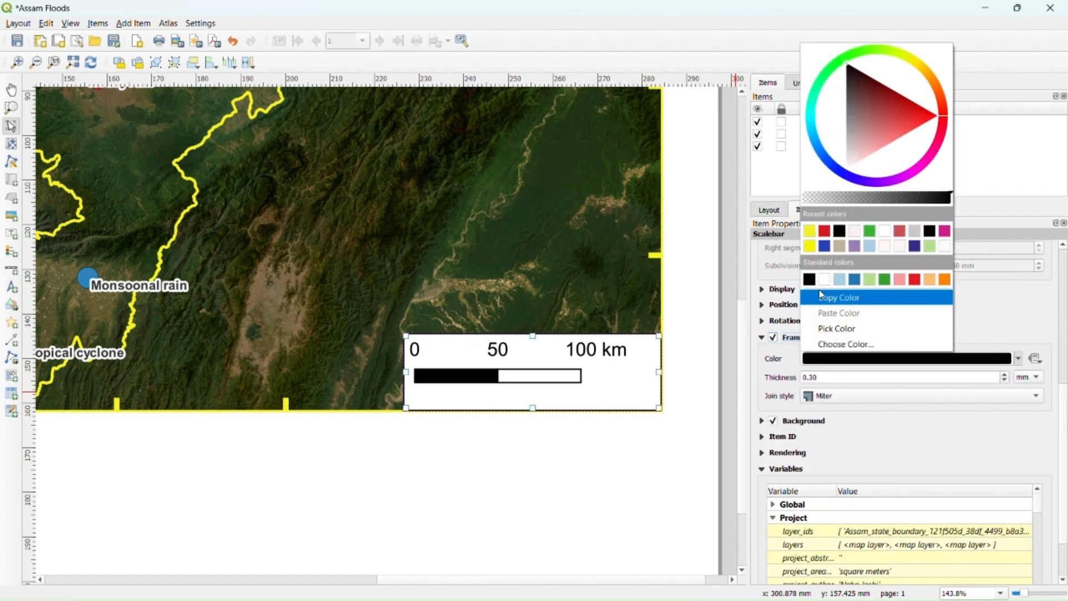
left_click(811, 231)
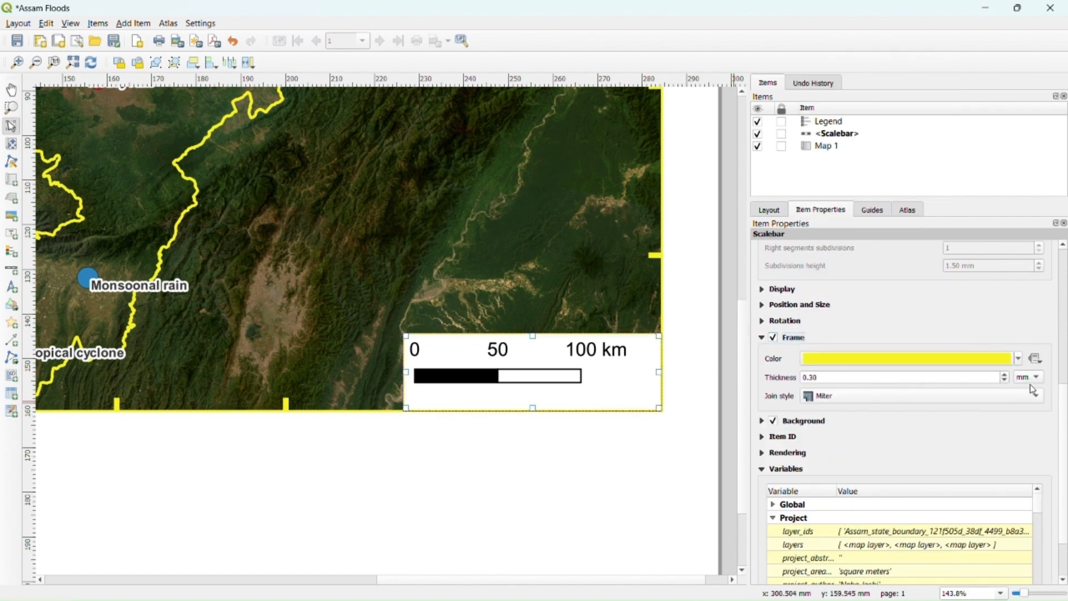
left_click(1005, 374)
left_click(1006, 374)
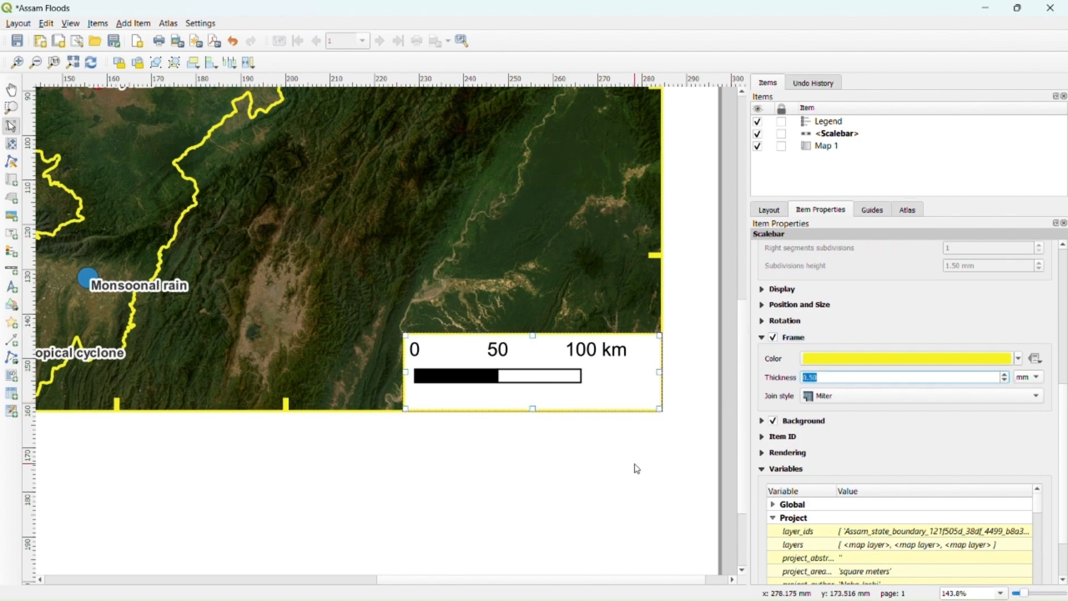
left_click(677, 436)
key("ctrl+0")
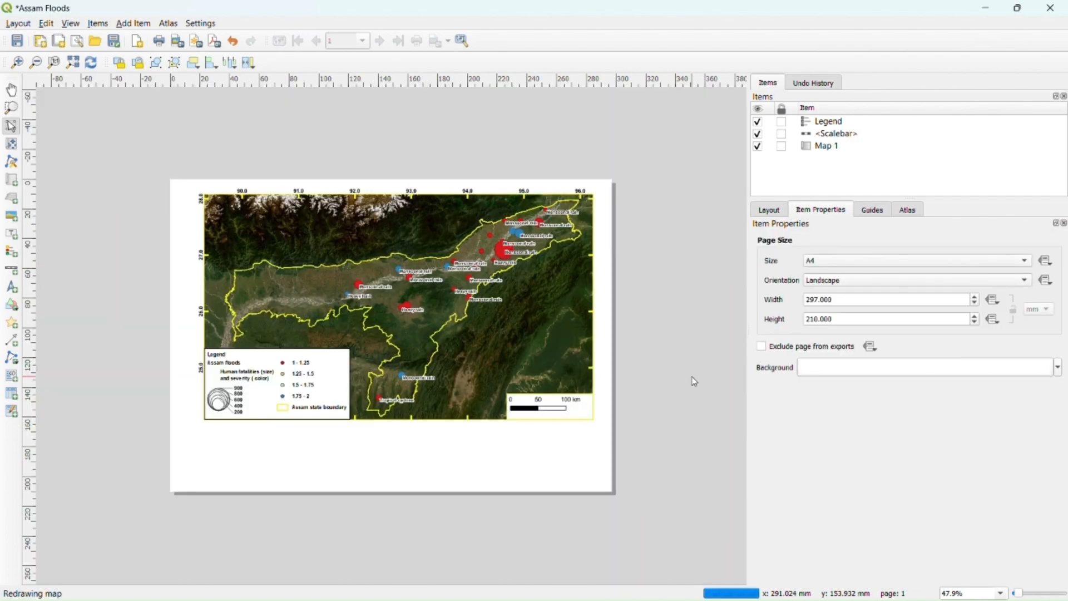
- Change the legend's frame colour to the same yellow as the map frame
left_click(324, 379)
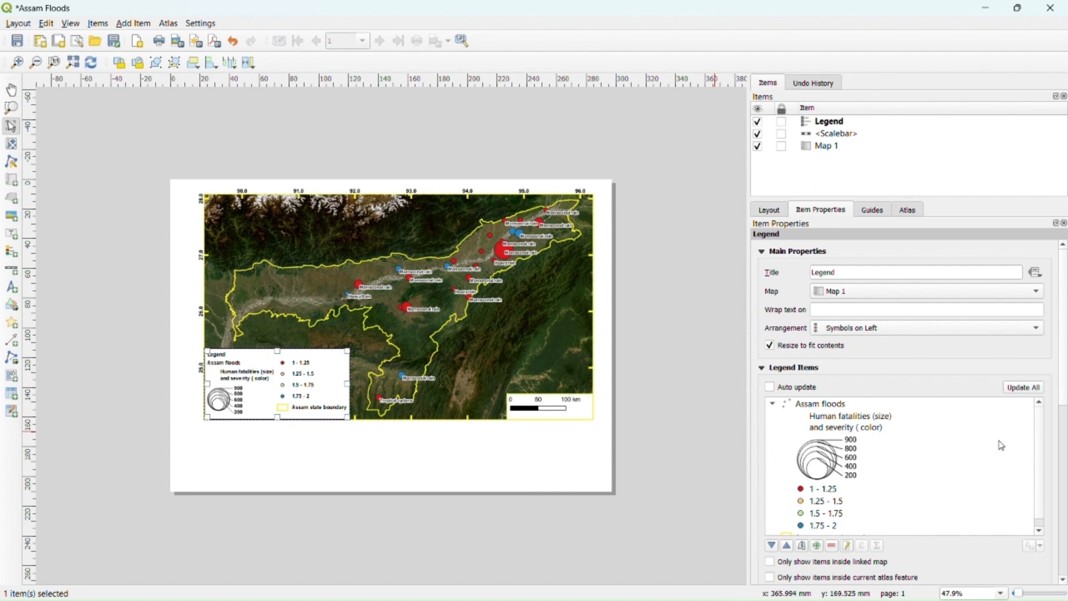
left_click_drag(1065, 380, 1065, 556)
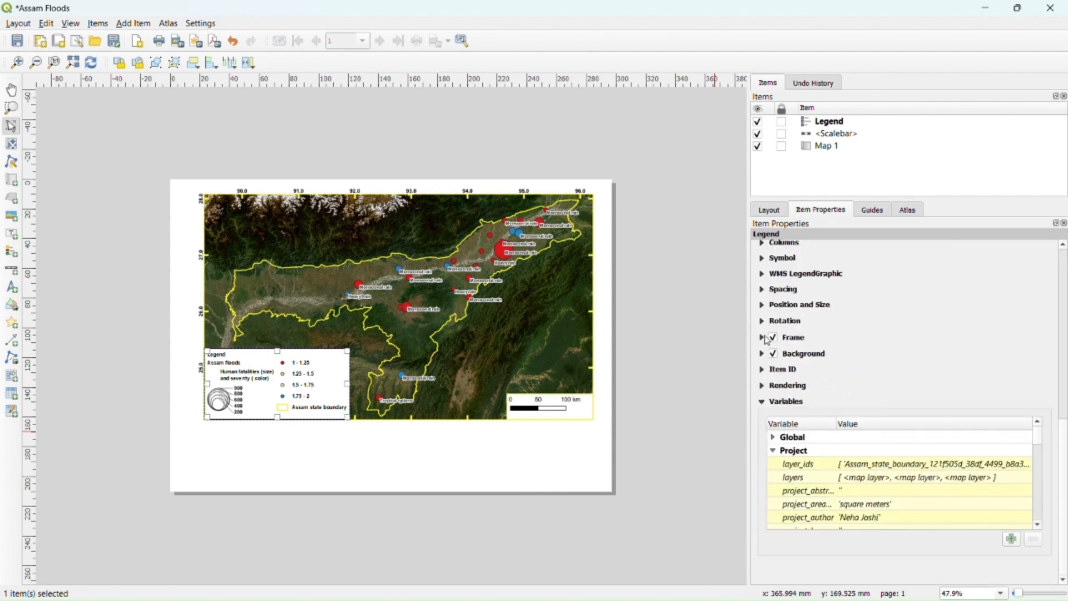
left_click(762, 338)
left_click(1019, 359)
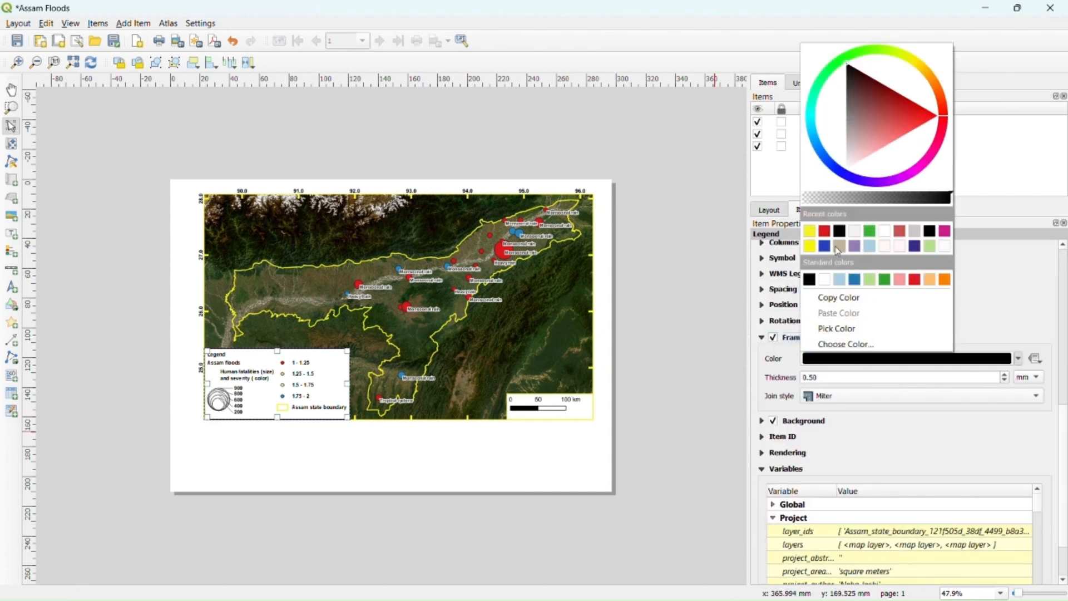
left_click(810, 239)
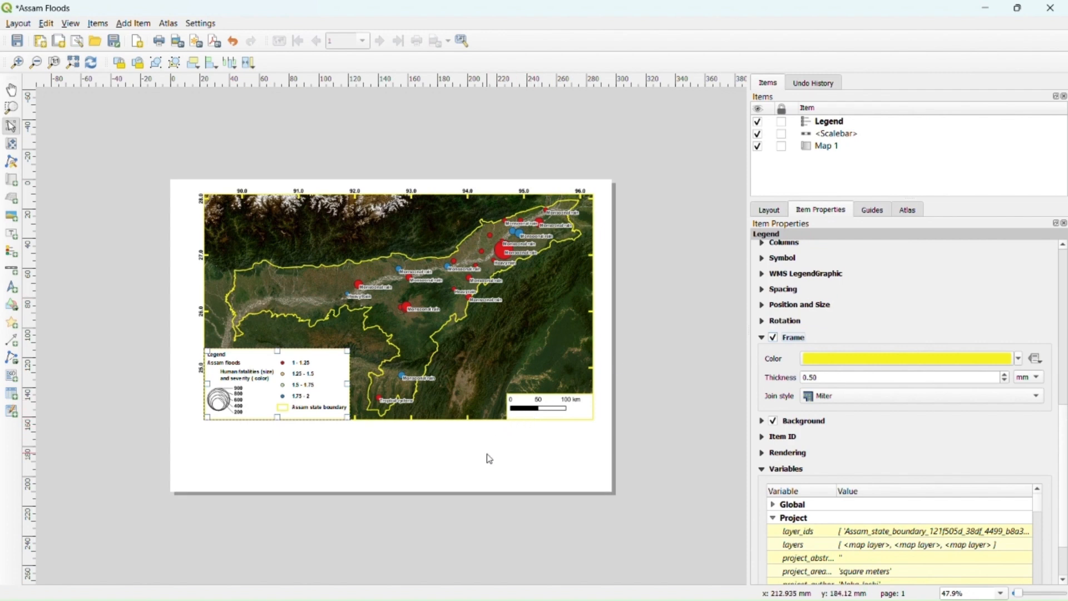
left_click(371, 478)
scroll(239, 413, "up", 2)
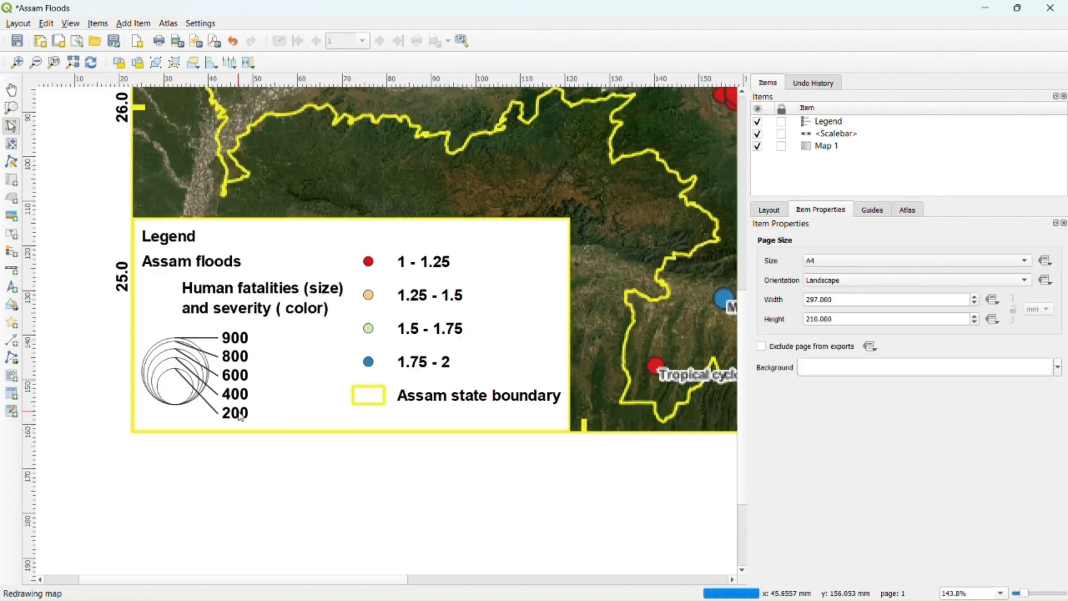
scroll(195, 356, "down", 2)
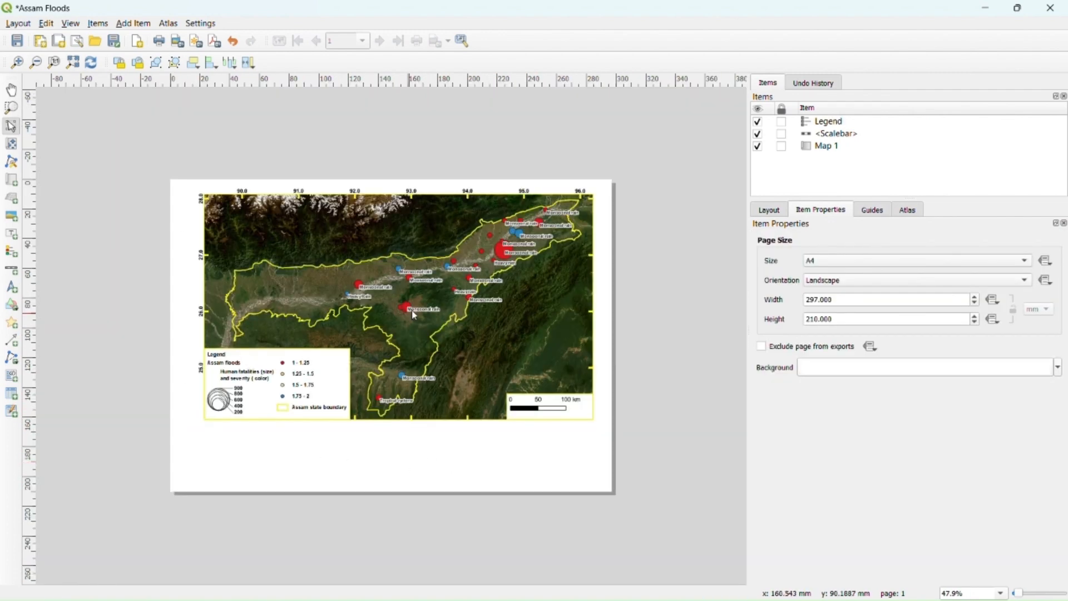
- Add a north arrow in the map's upper-left corner, using the NorthArrow_02 symbol from the arrows group with a yellow stroke
left_click(132, 25)
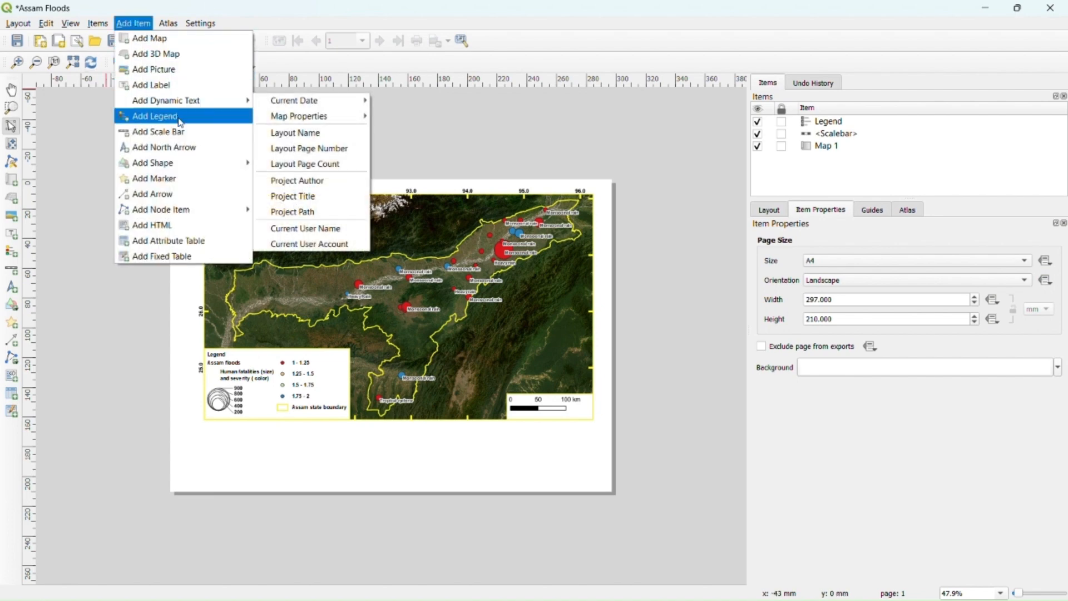
left_click(191, 147)
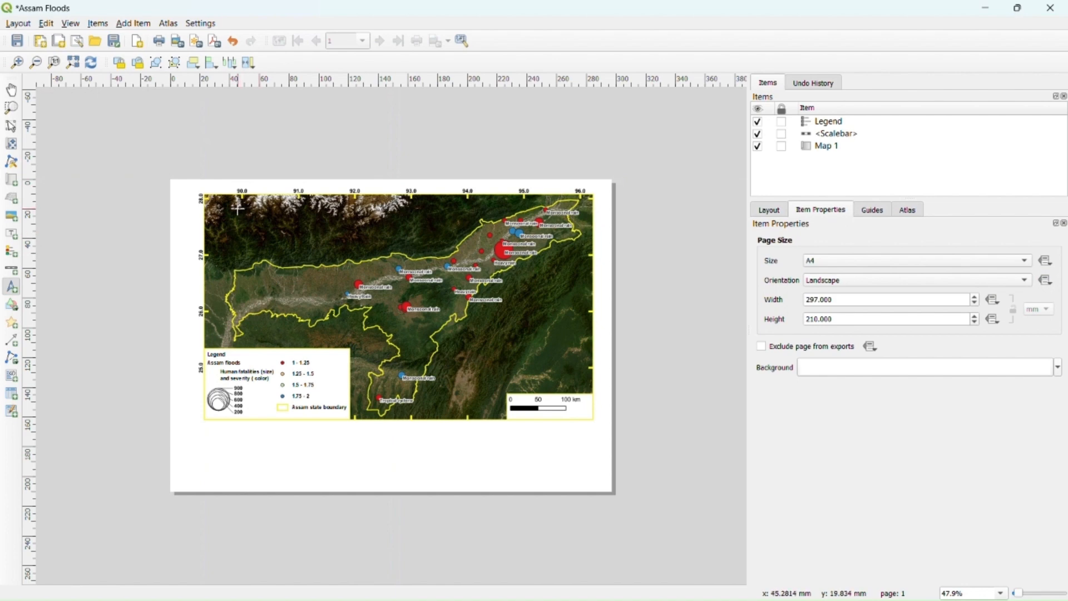
left_click_drag(222, 203, 236, 239)
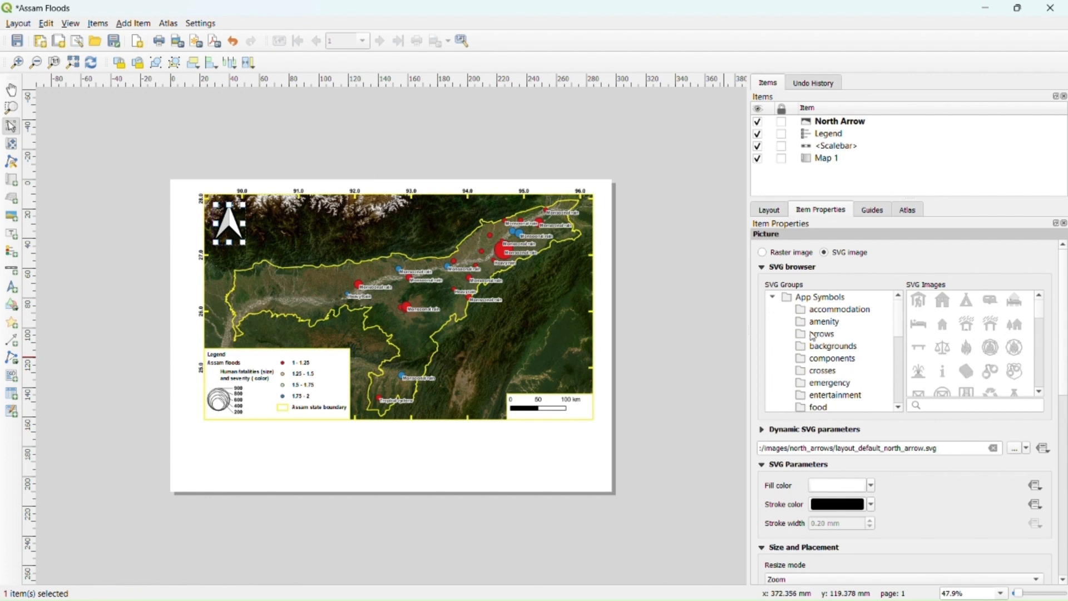
left_click(820, 335)
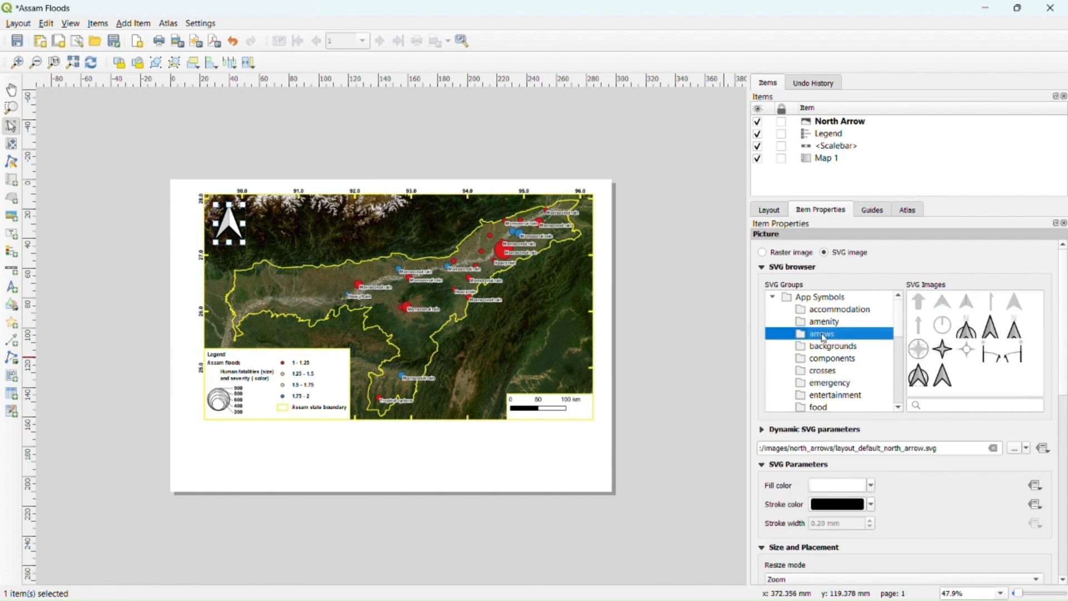
left_click(919, 376)
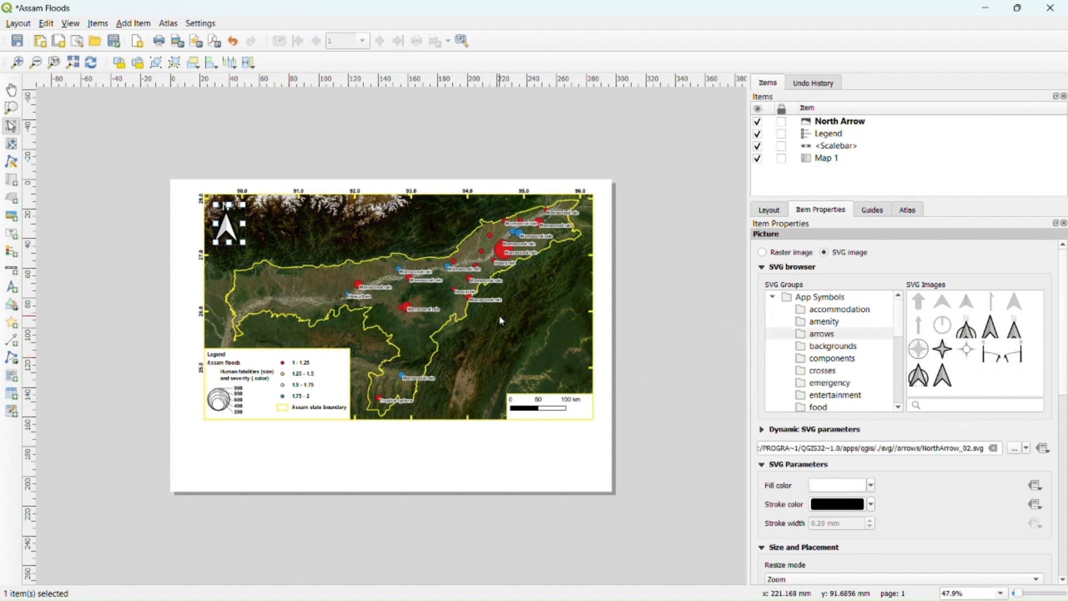
left_click(872, 504)
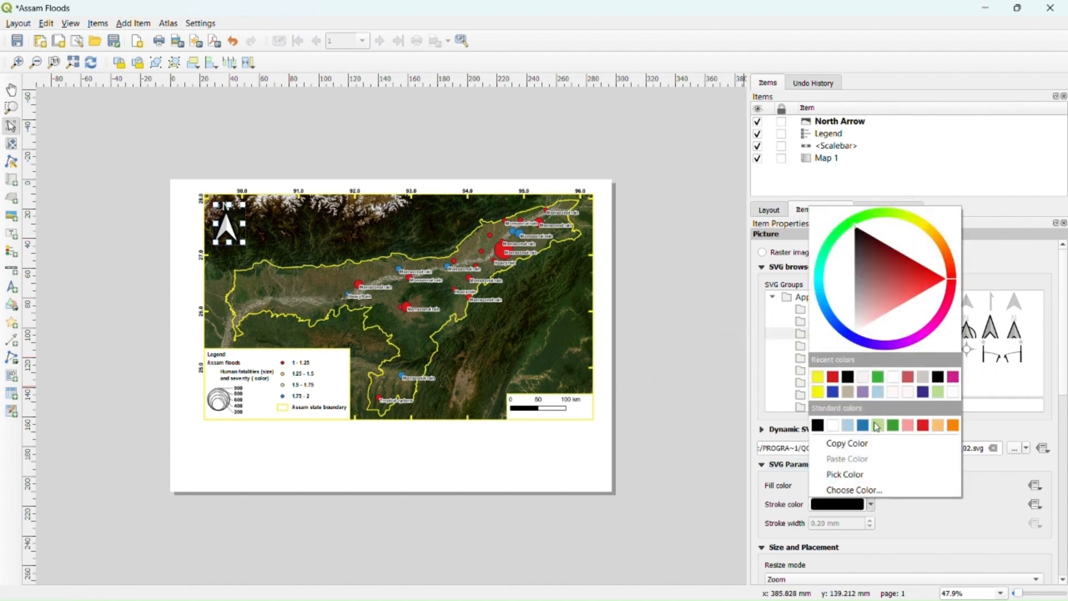
left_click(820, 384)
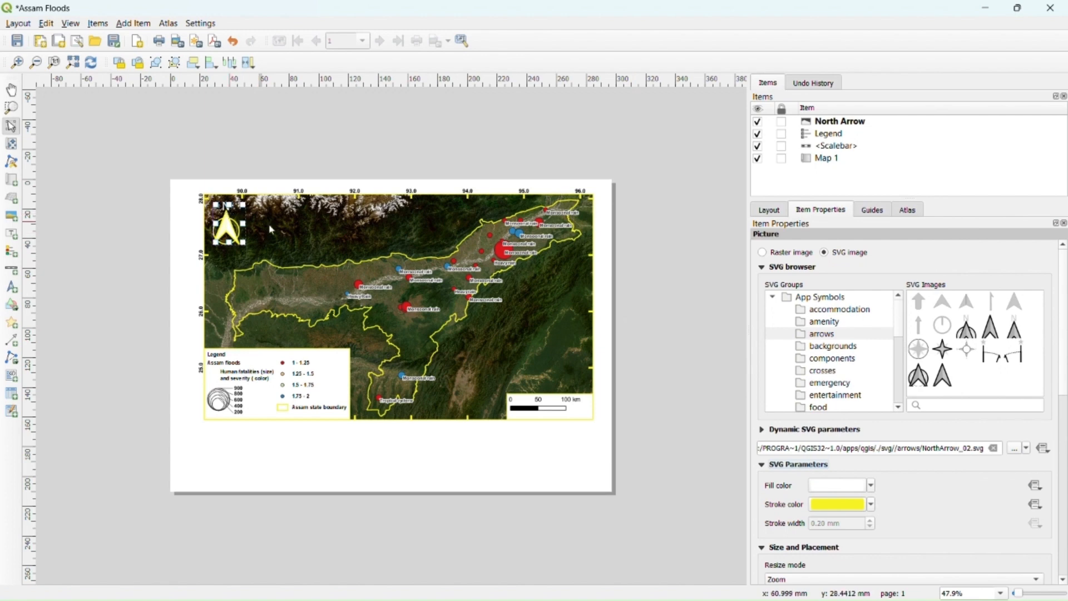
- Try a red fill on the north arrow and restore its white fill
left_click(872, 486)
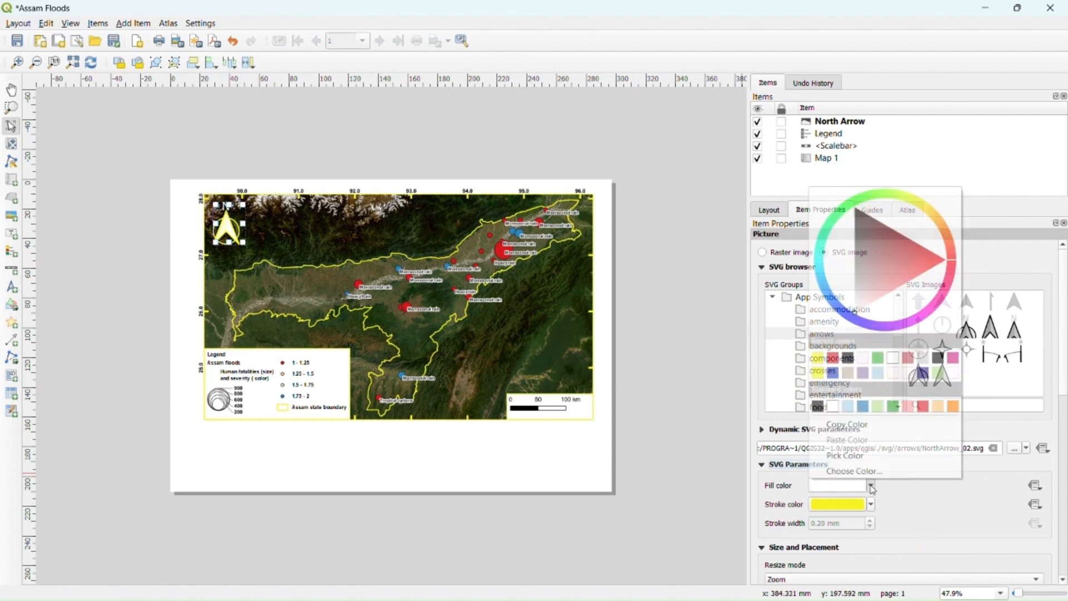
left_click(833, 358)
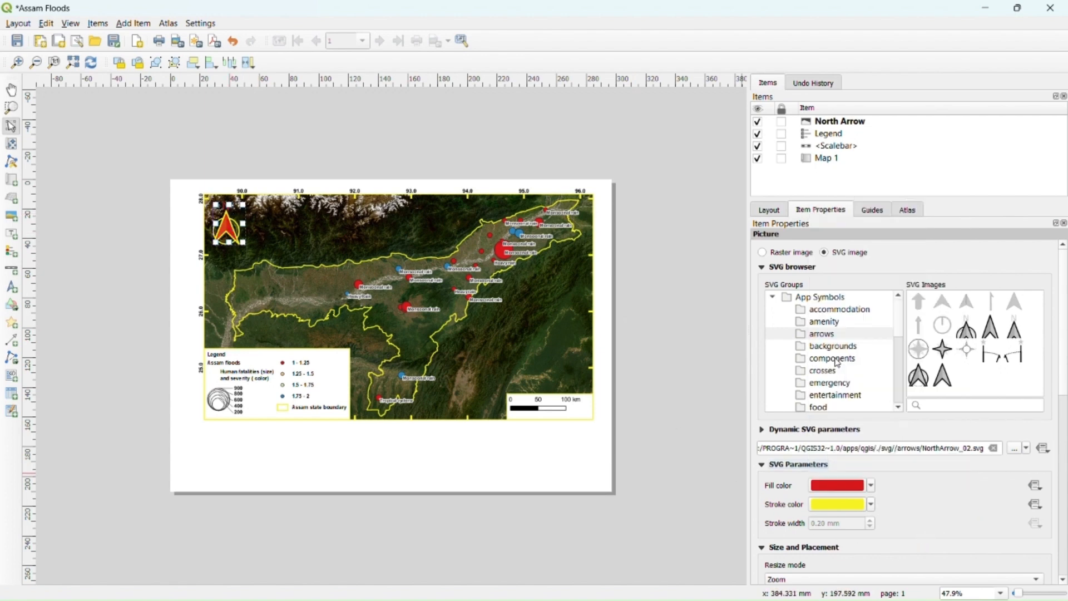
left_click(295, 167)
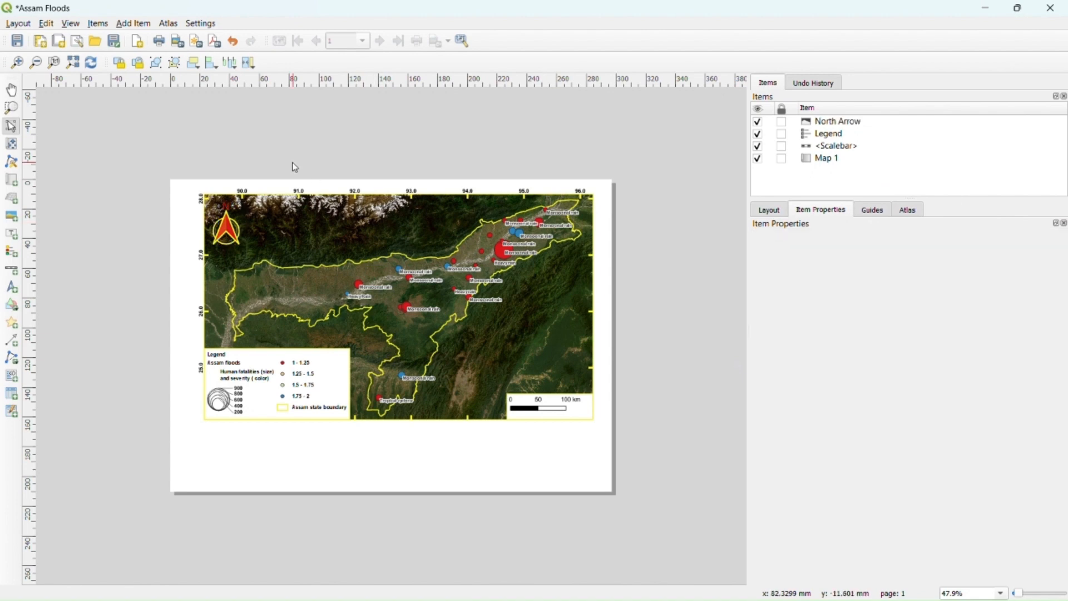
left_click(237, 229)
left_click(872, 485)
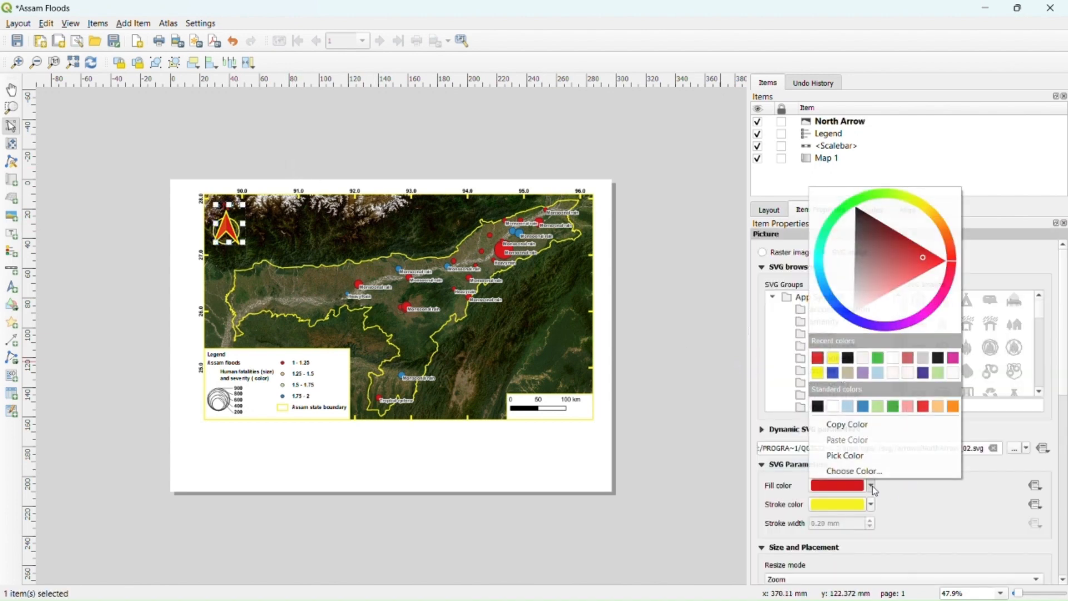
left_click(814, 407)
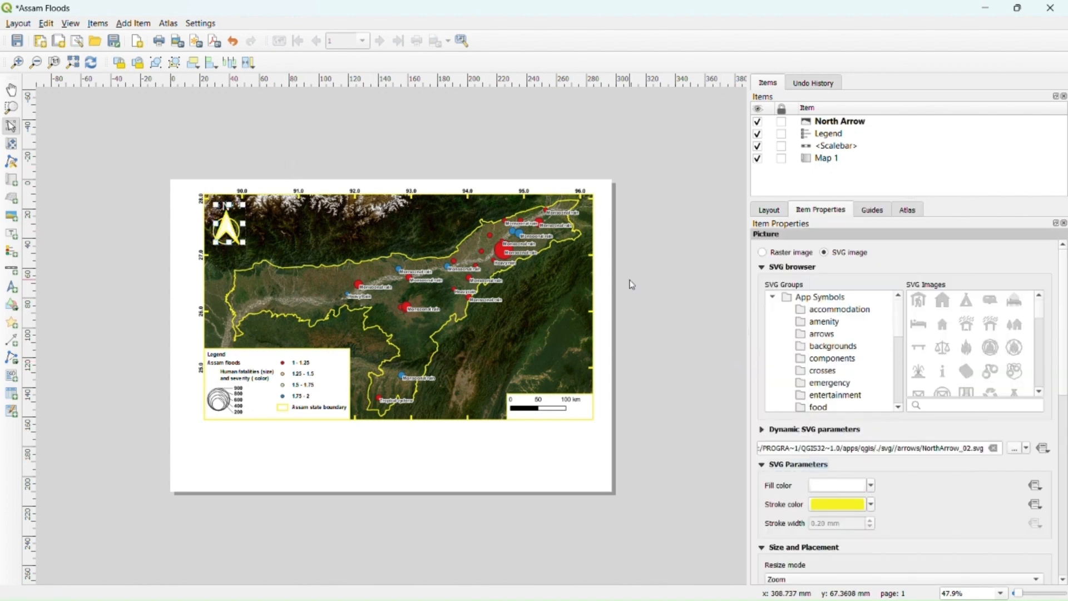
- Move the north arrow slightly closer to the map's upper-left corner
left_click(374, 169)
scroll(238, 222, "up", 3)
mouse_move(238, 221)
left_mouse_down()
mouse_move(253, 217)
mouse_move(244, 215)
left_mouse_up()
key("ctrl+0")
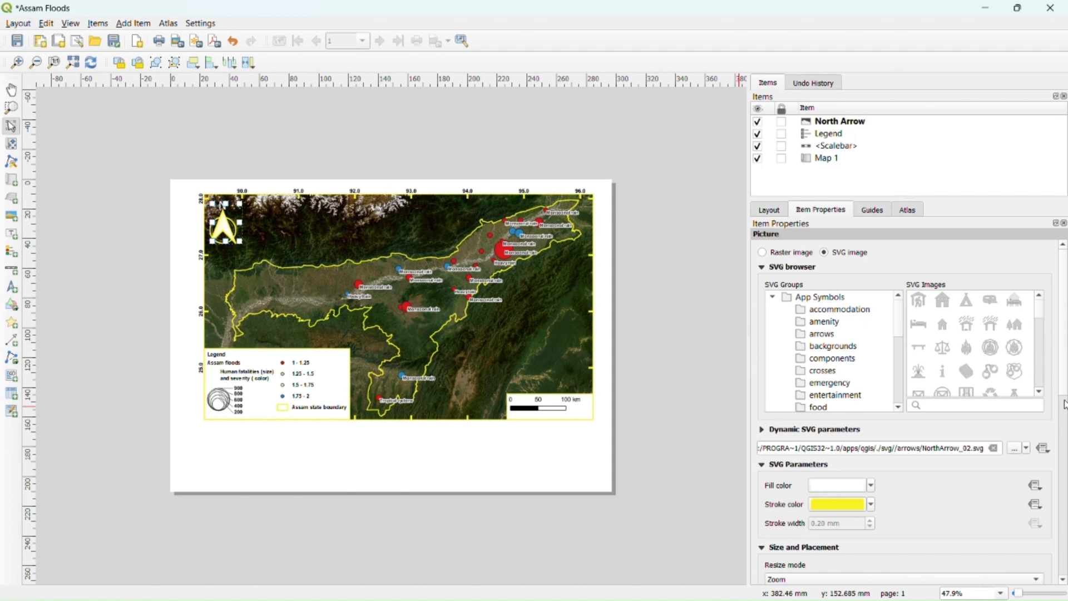
- Enable a frame around the north arrow, colour it yellow and increase its thickness
left_click_drag(1064, 381, 1064, 548)
left_click(773, 369)
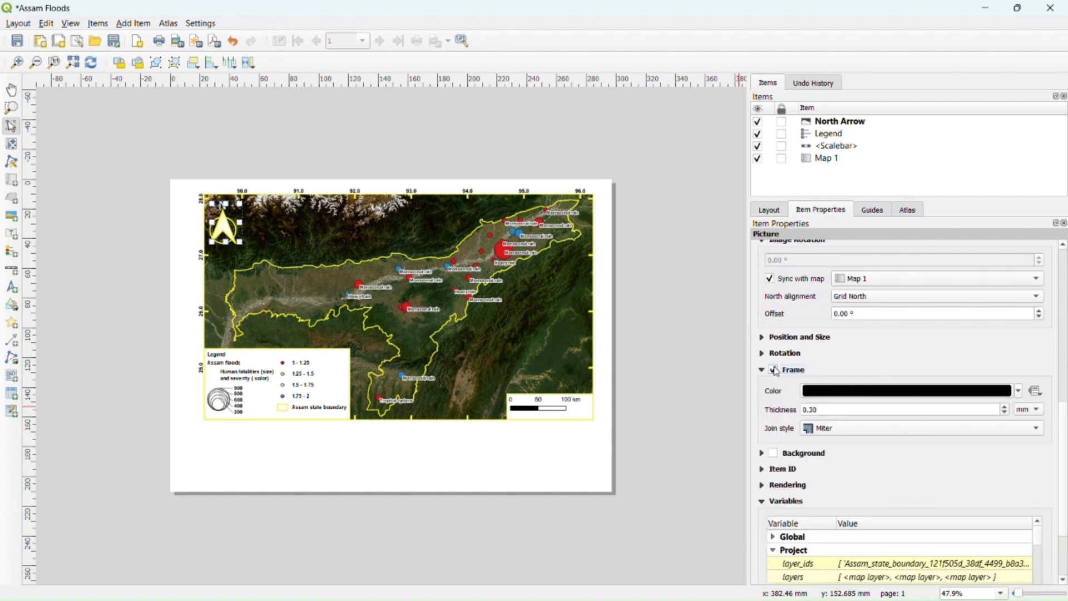
left_click(1018, 393)
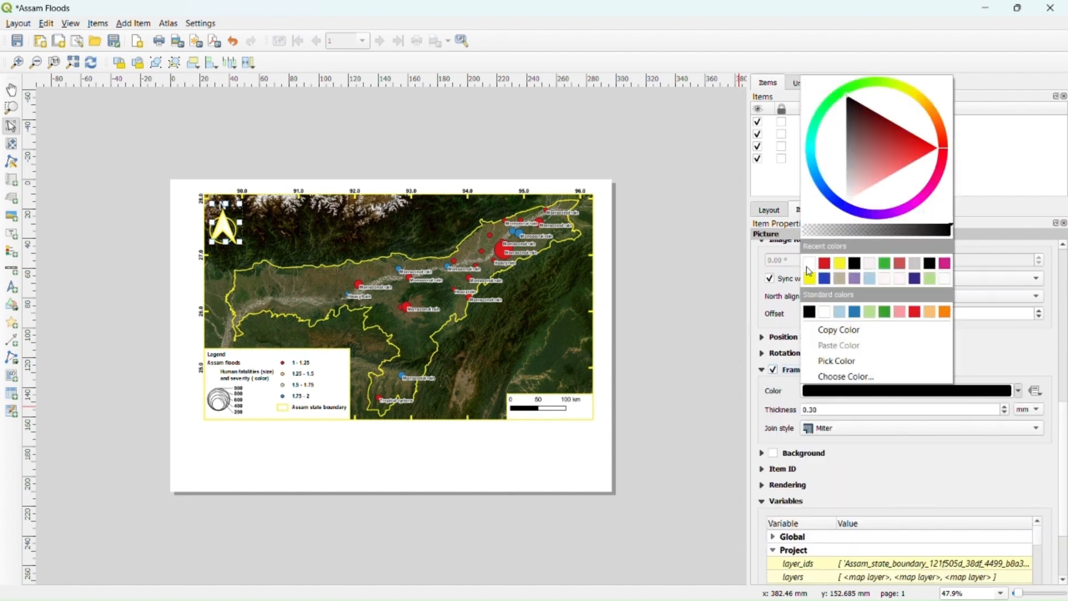
left_click(841, 266)
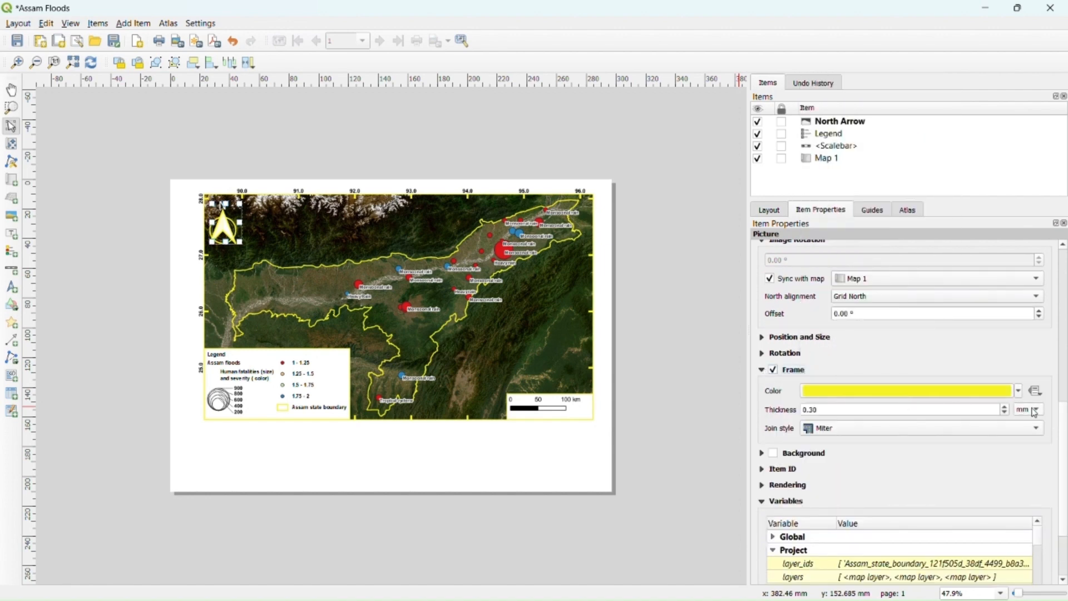
left_click(1004, 406)
left_click(1004, 407)
left_click(680, 324)
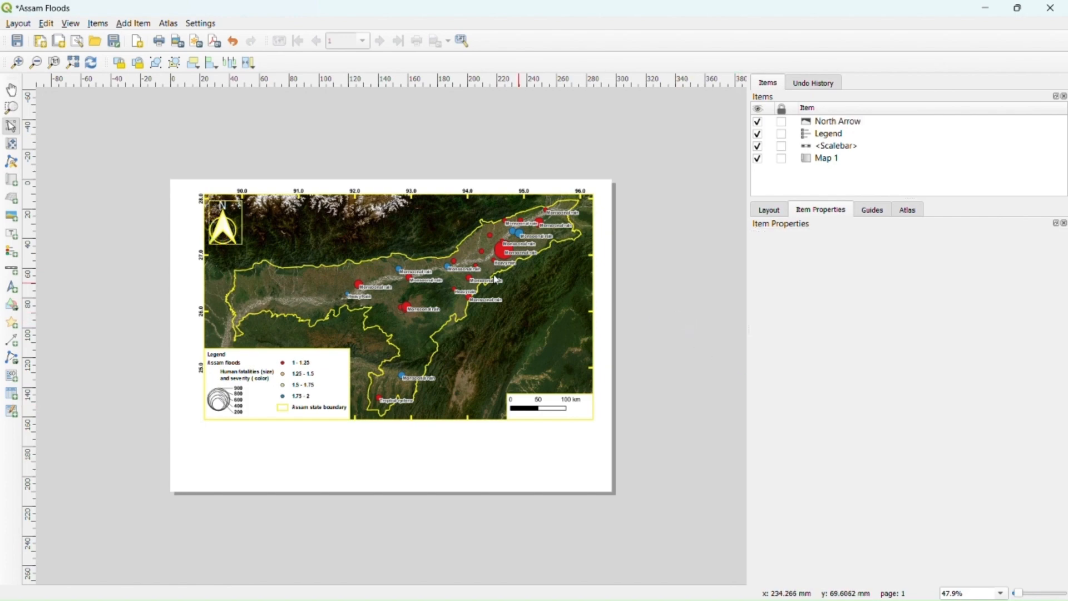
- Fit the north arrow's frame into the map's upper-left corner and narrow it to about 19 mm wide
scroll(222, 213, "up", 6)
left_click_drag(437, 313, 397, 313)
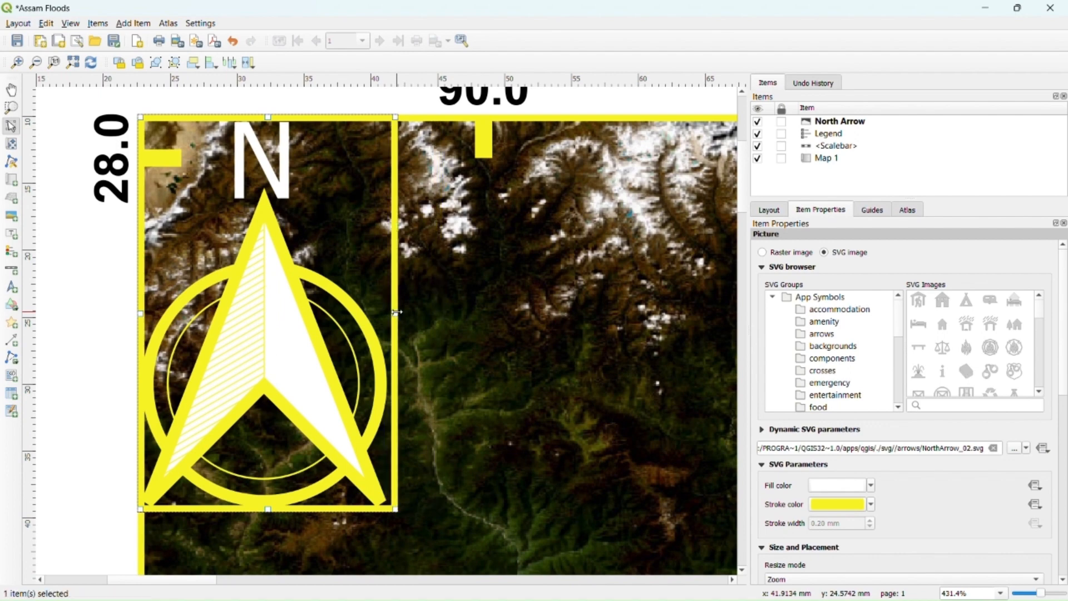
- Add a text label across the upper part of the map, beside the north arrow
scroll(237, 242, "down", 3)
scroll(143, 236, "down", 3)
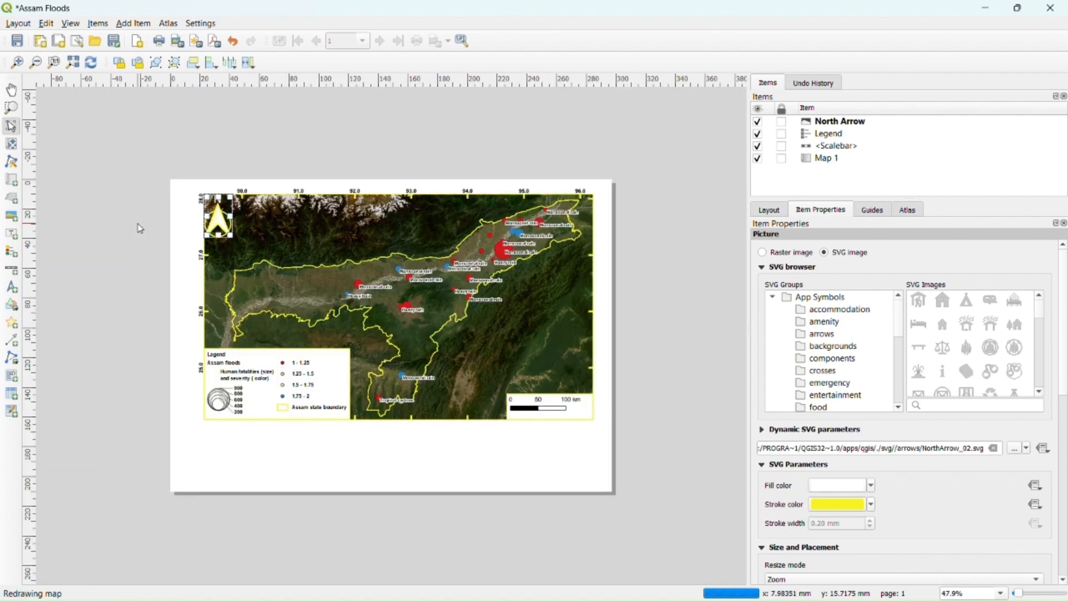
left_click(670, 270)
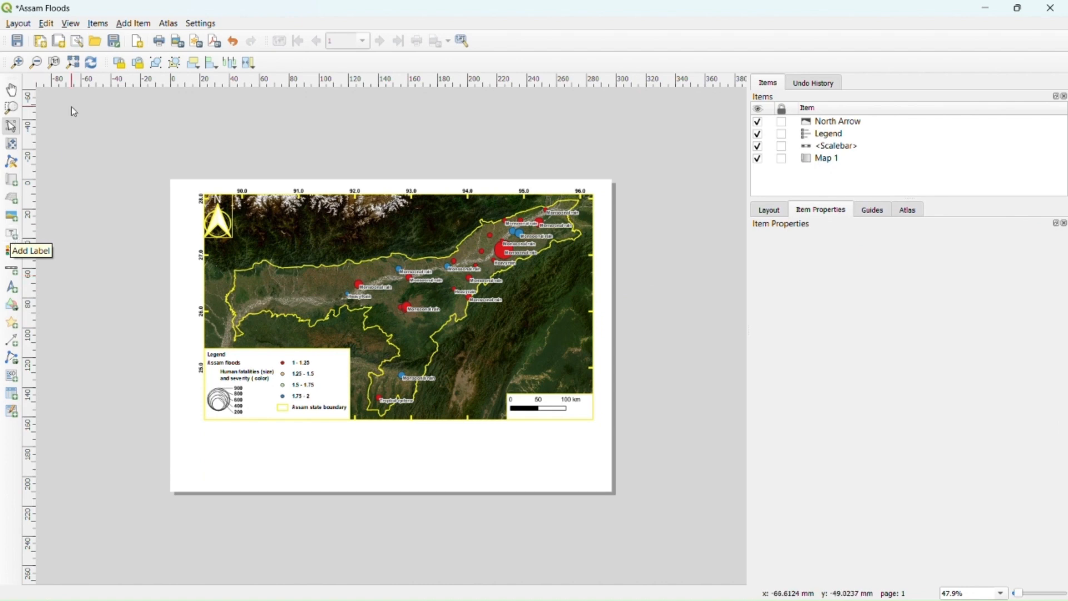
left_click(143, 24)
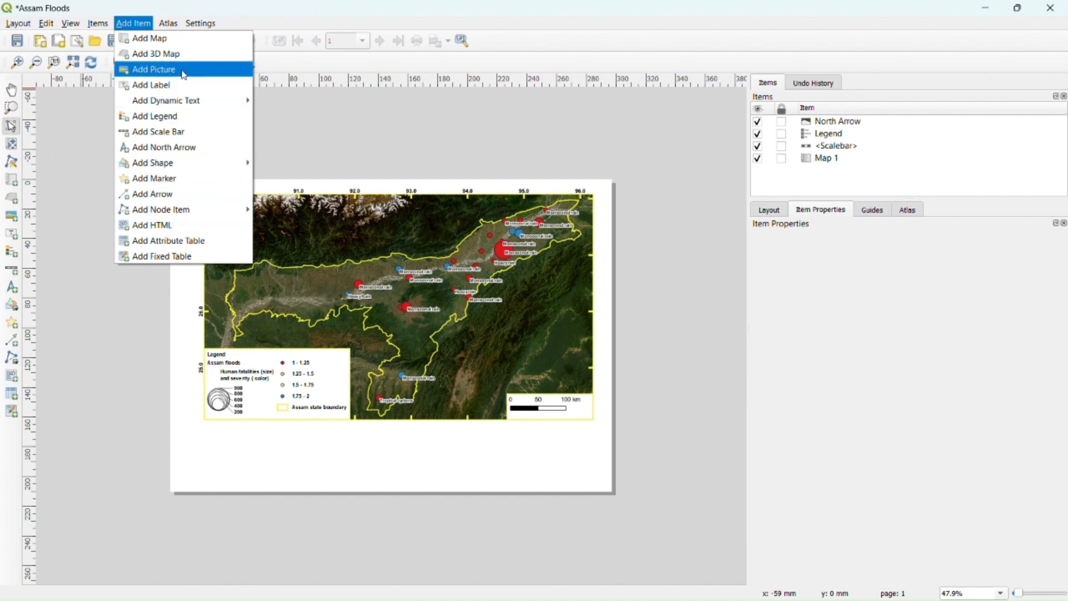
left_click(170, 84)
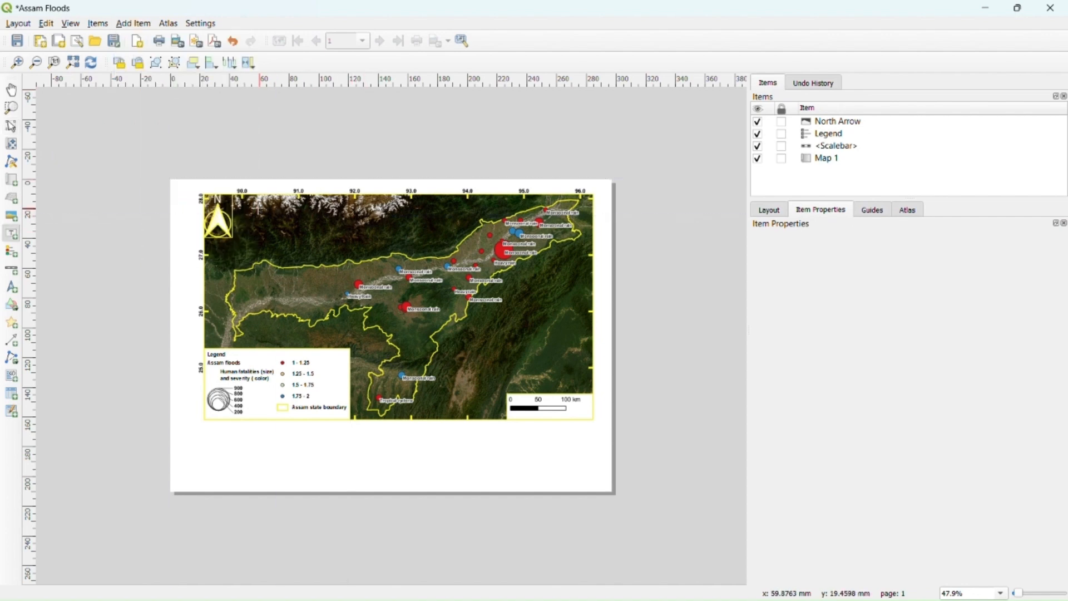
left_click_drag(249, 205, 277, 223)
left_click_drag(347, 231, 352, 232)
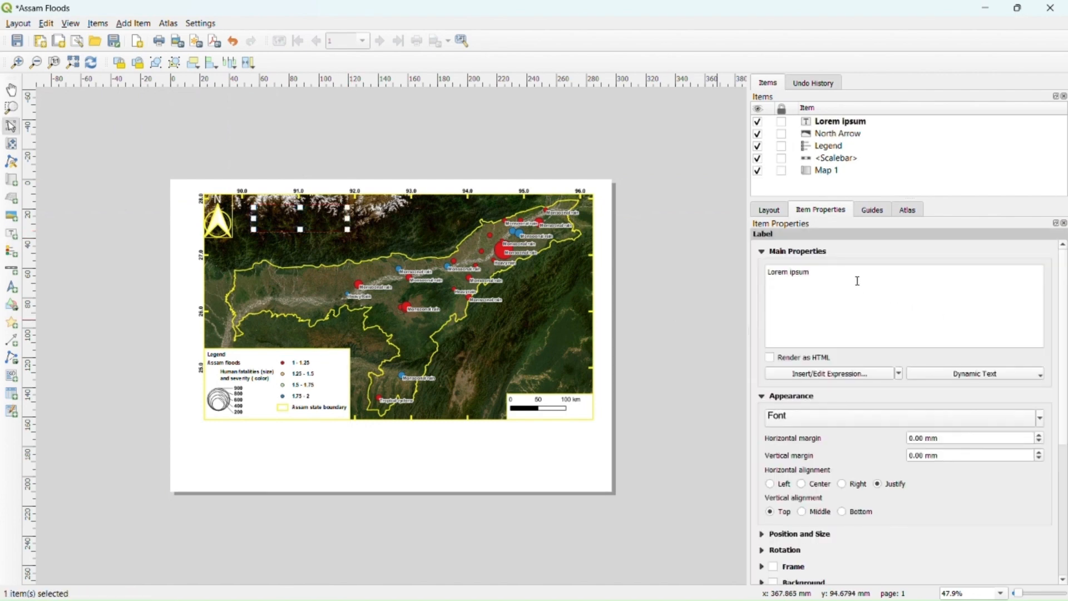
- Replace the label's placeholder text with "Assam Flood inventory map (1985-2016)"
left_click_drag(857, 281, 715, 275)
type("A")
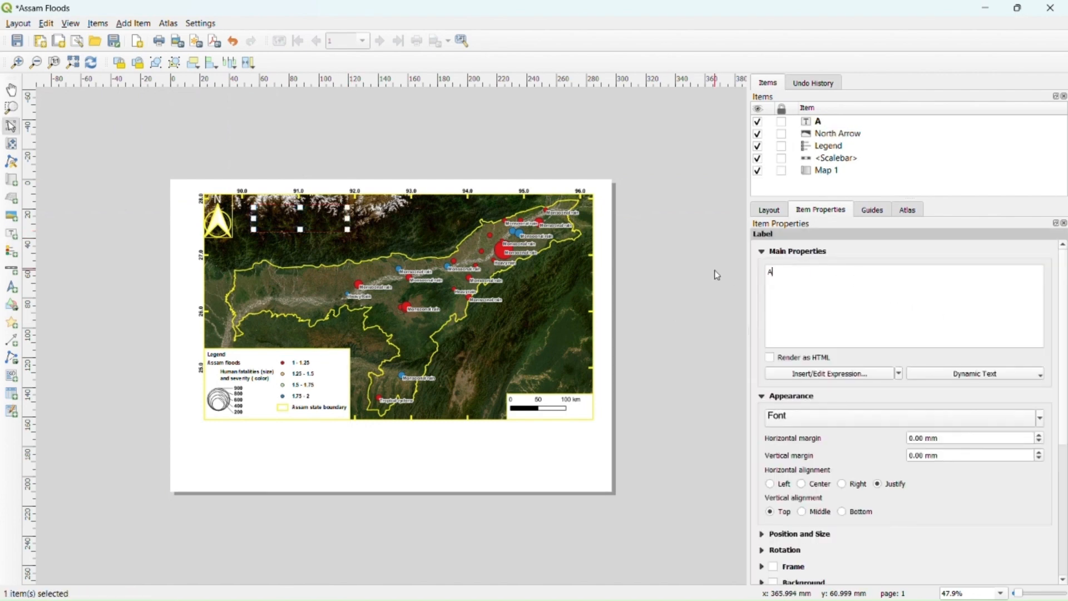
type("ssam Flood")
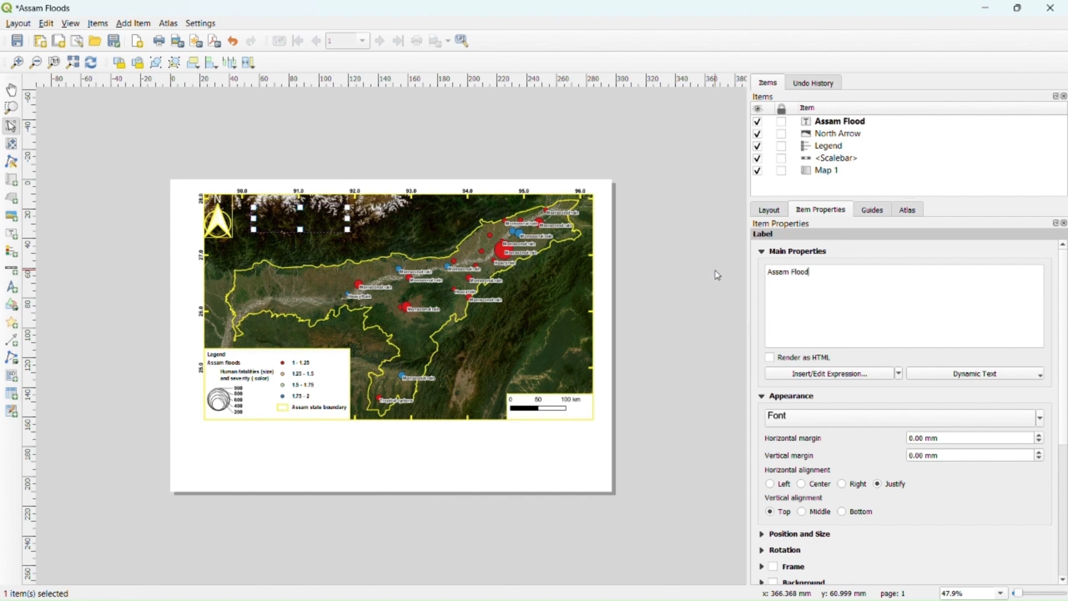
type(" inventory map (")
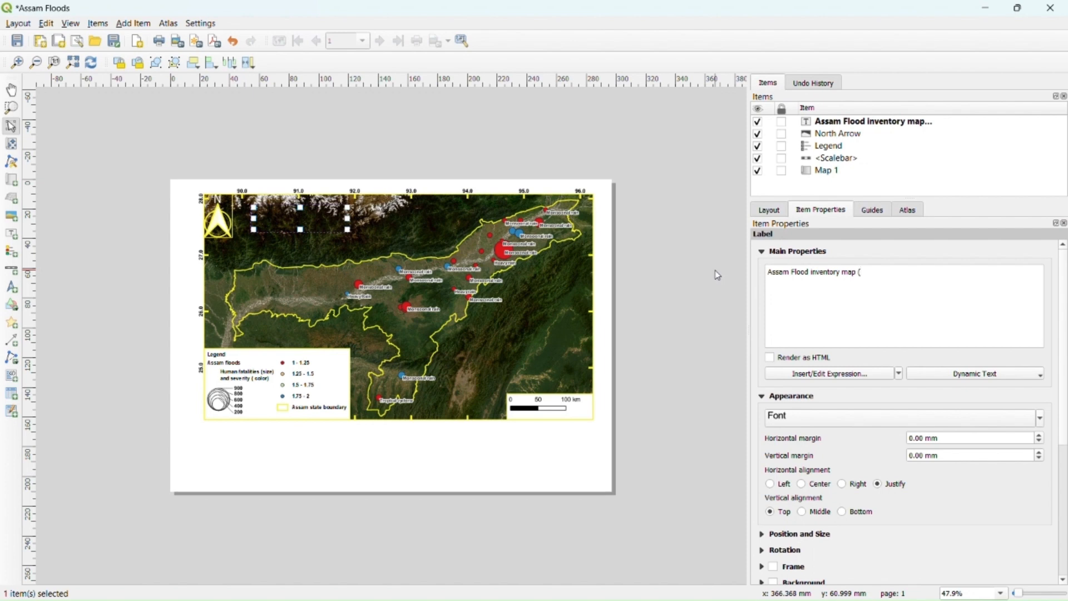
left_click(487, 18)
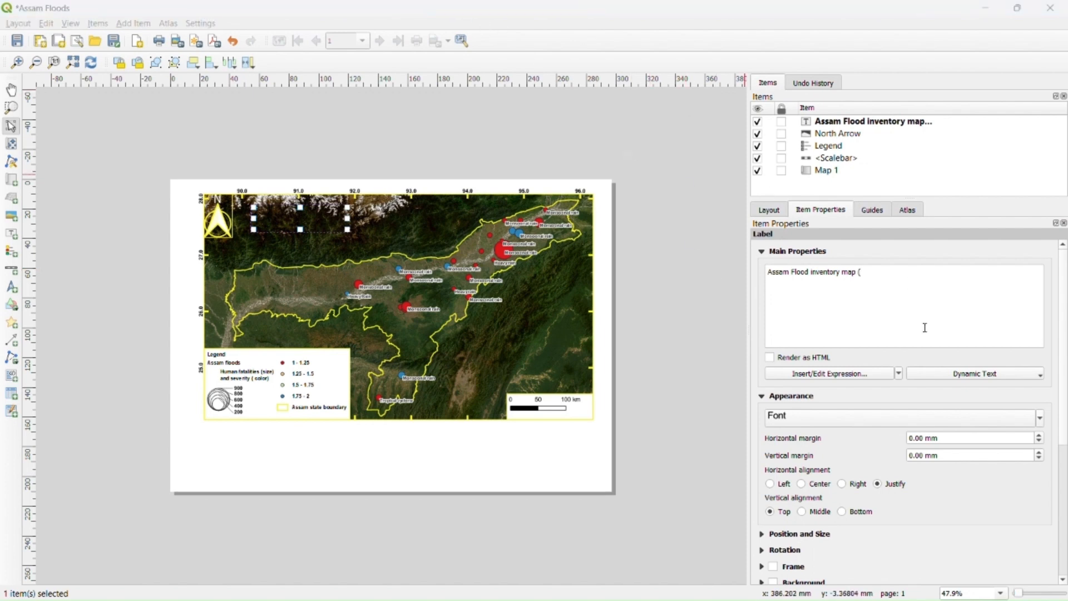
left_click(864, 273)
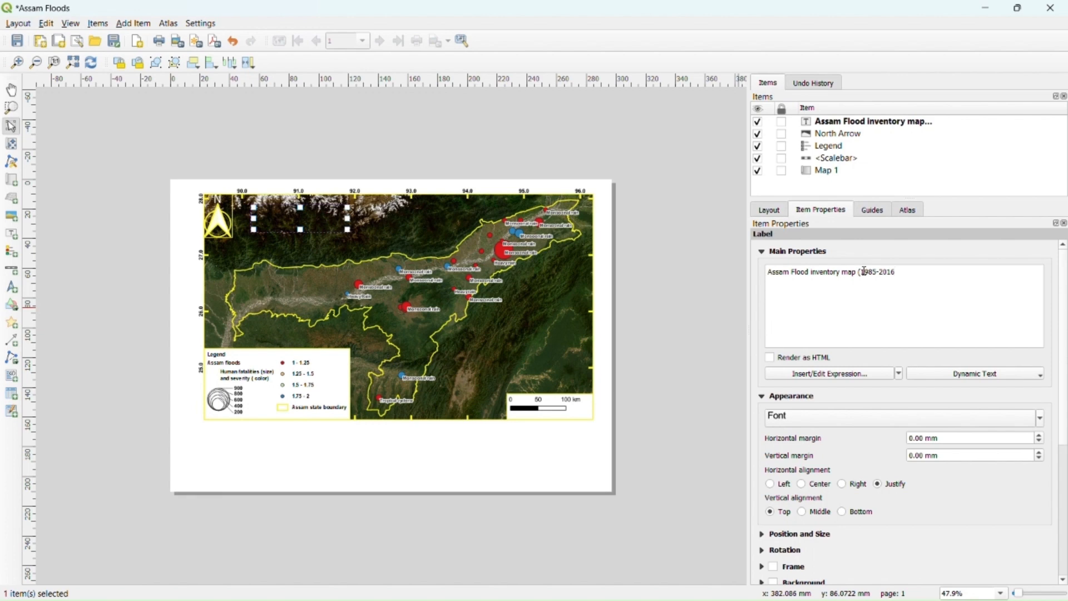
- Open the title label's font settings and change the text colour to white
left_click_drag(926, 276, 758, 272)
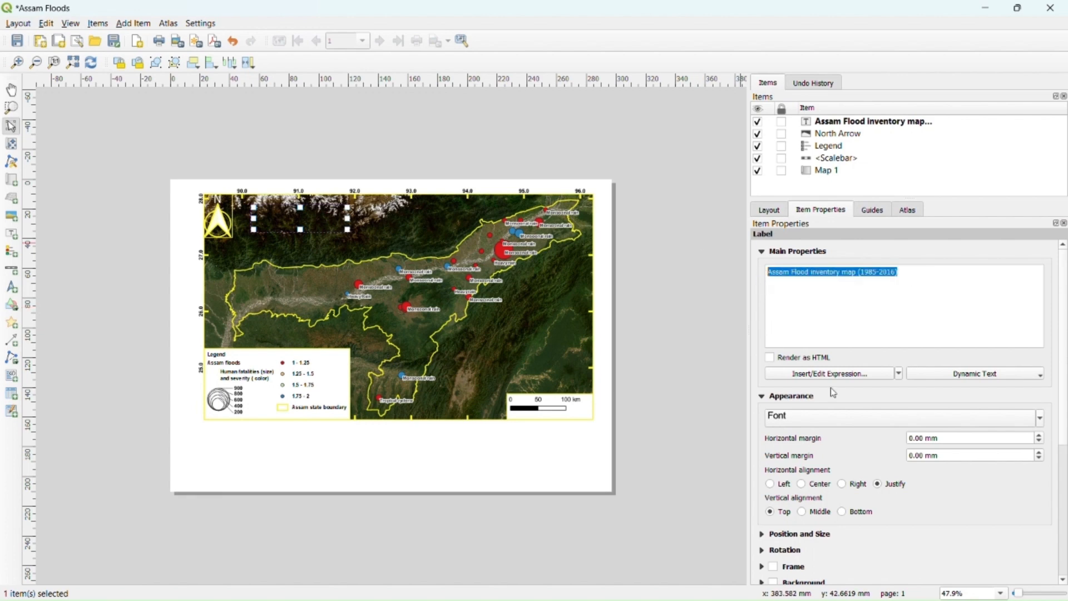
left_click(838, 418)
left_click(868, 316)
left_click(826, 327)
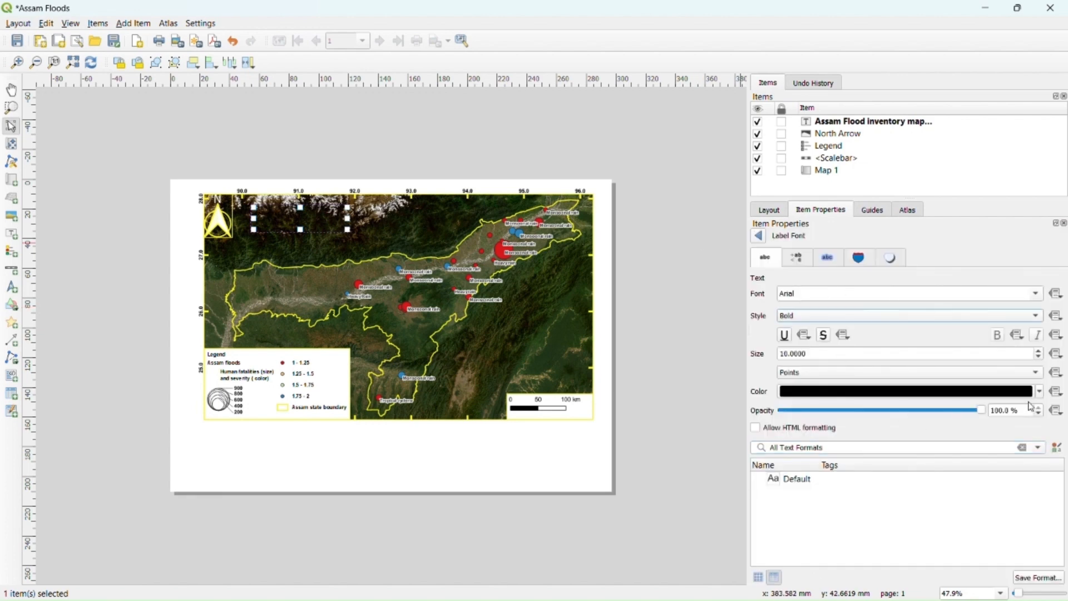
left_click(1040, 392)
left_click(802, 264)
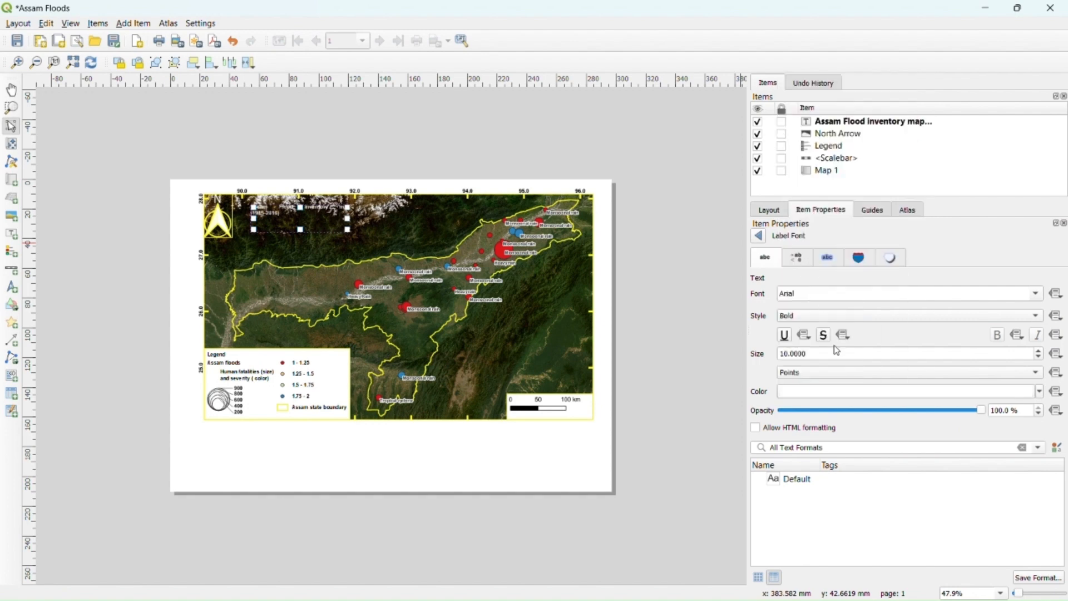
- Increase the title label's font size to 17 points
left_click(1039, 351)
left_click(1039, 351)
left_click(1039, 350)
left_click(1039, 351)
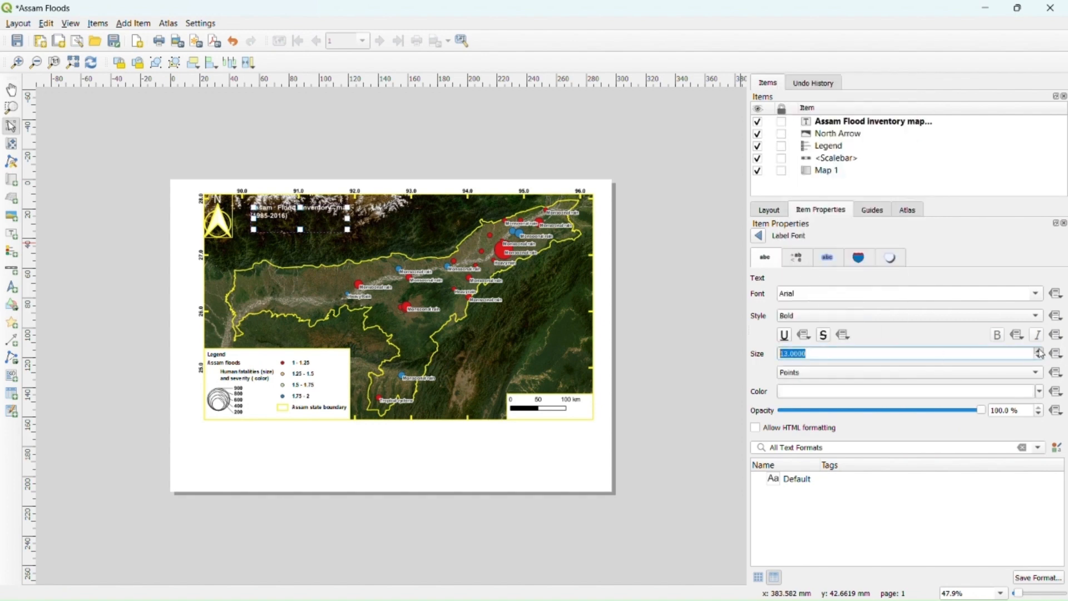
left_click(1039, 351)
left_click(1039, 351)
left_click(1039, 350)
left_click(1039, 350)
left_click(1039, 357)
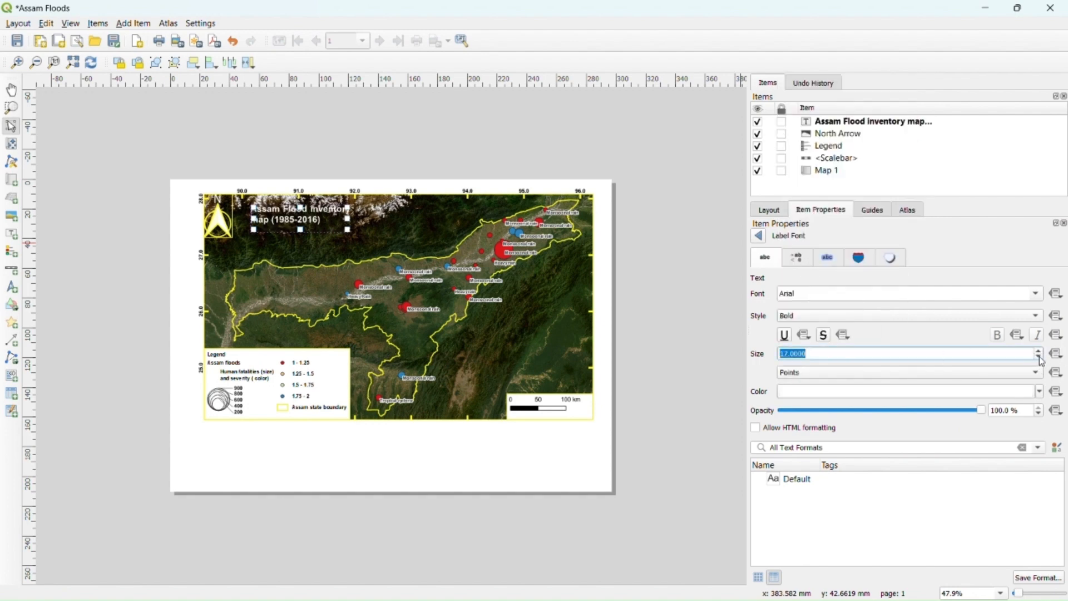
- Widen the title label's box and set its text to center horizontal and middle vertical alignment
left_click_drag(347, 219, 372, 219)
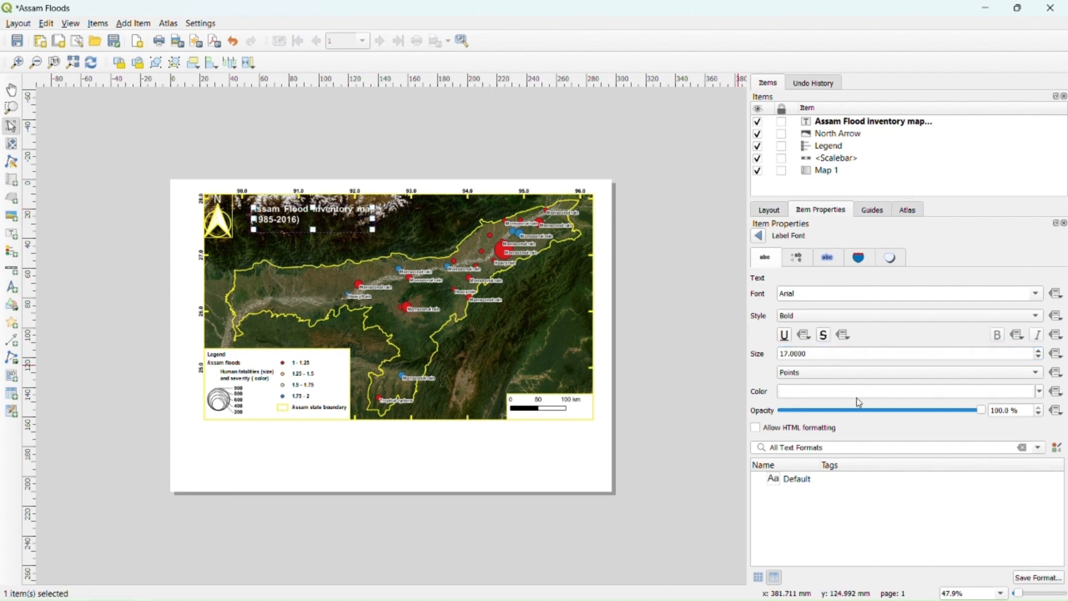
left_click(759, 236)
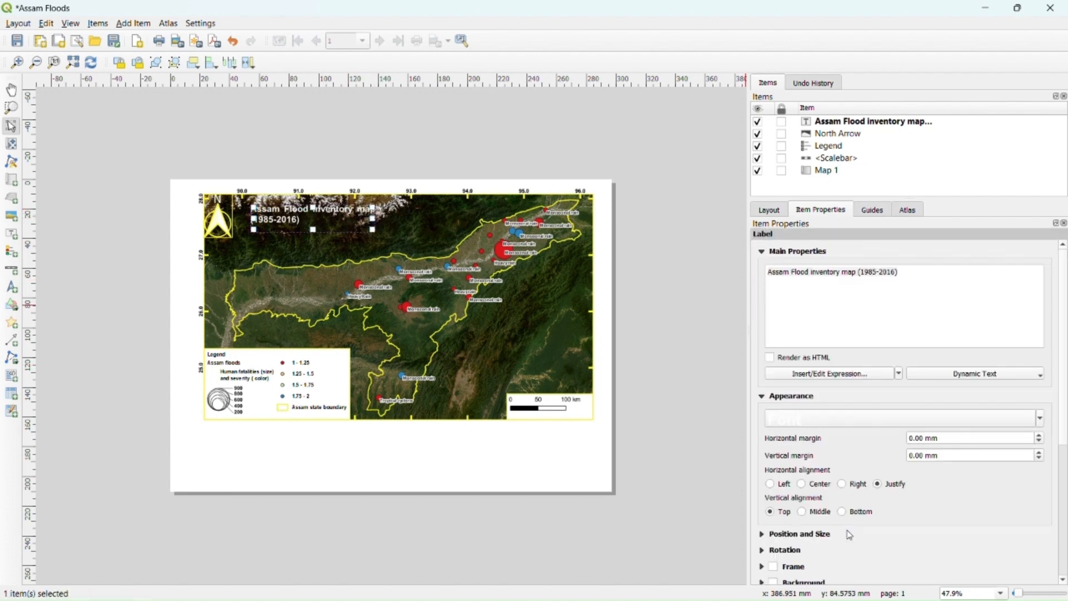
left_click(801, 484)
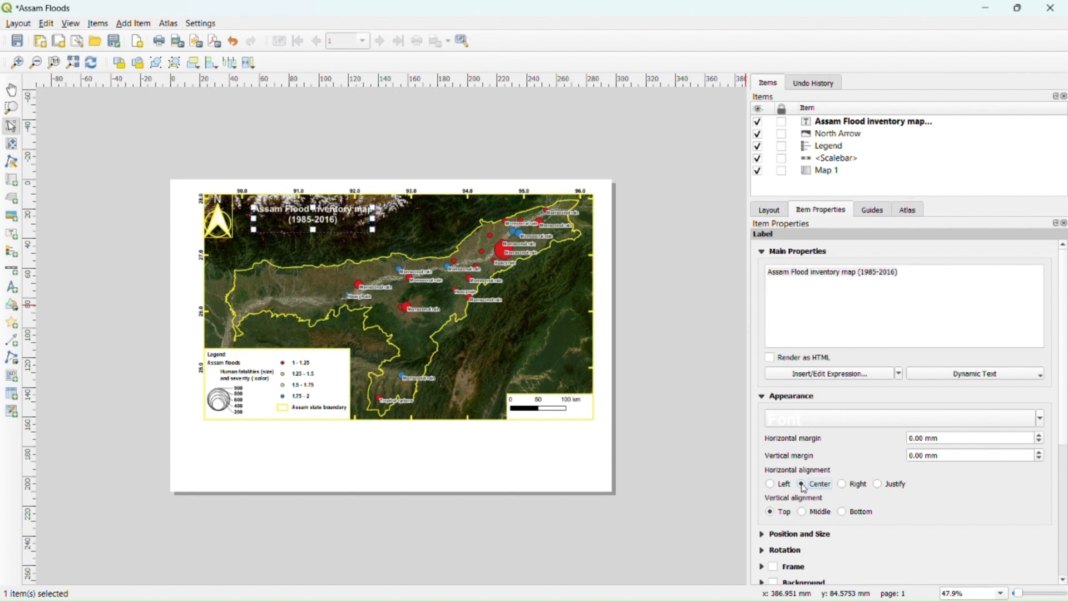
left_click(801, 512)
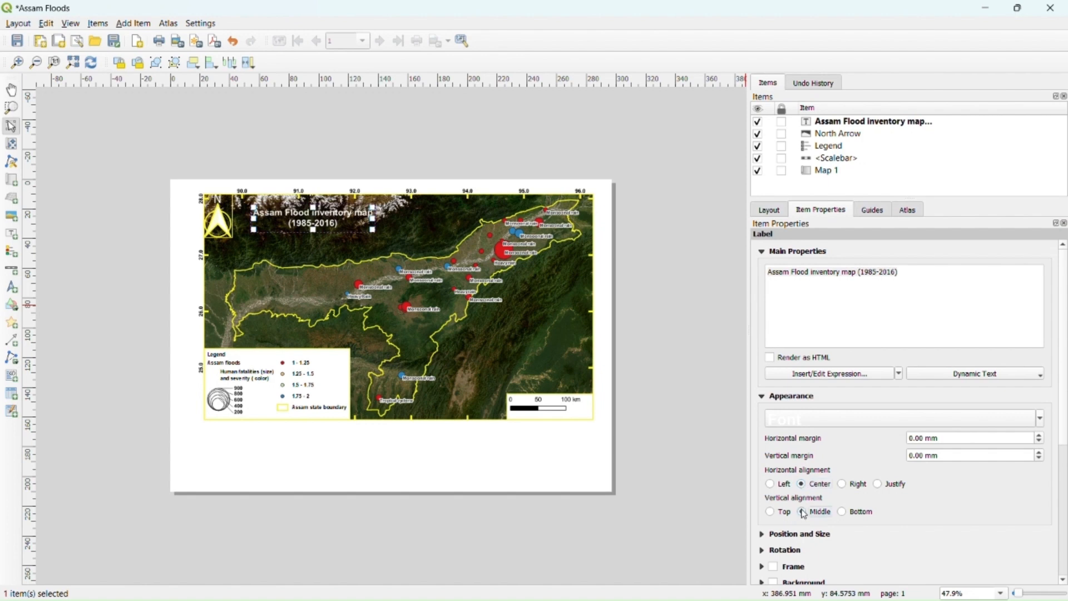
- Enable a frame around the title label, colour it yellow and set its thickness to 0.50 mm
left_click(773, 566)
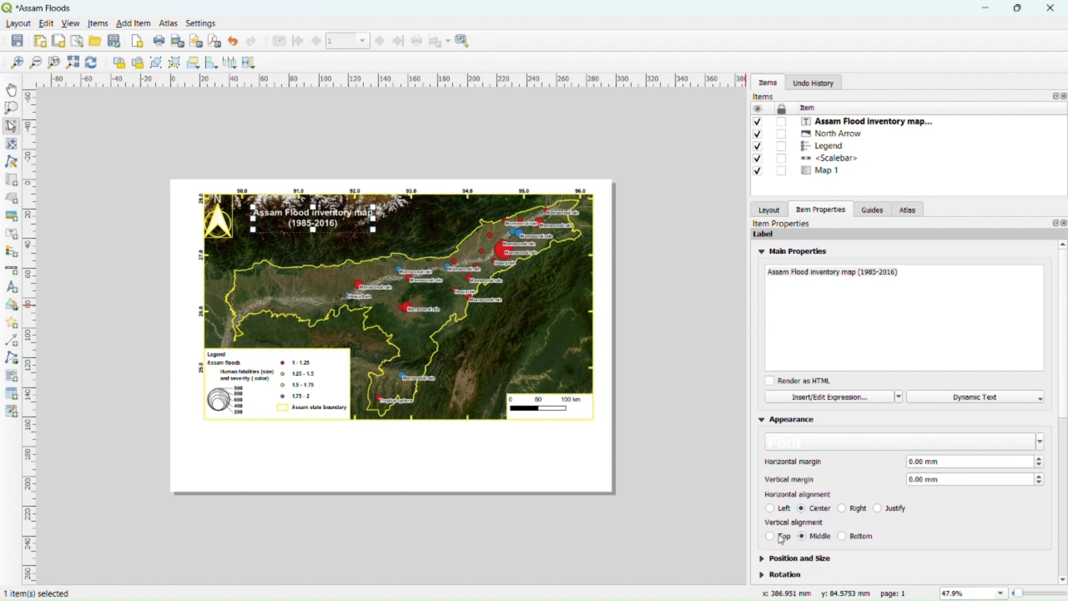
scroll(946, 564, "down", 2)
scroll(946, 564, "down", 2)
left_click(1019, 479)
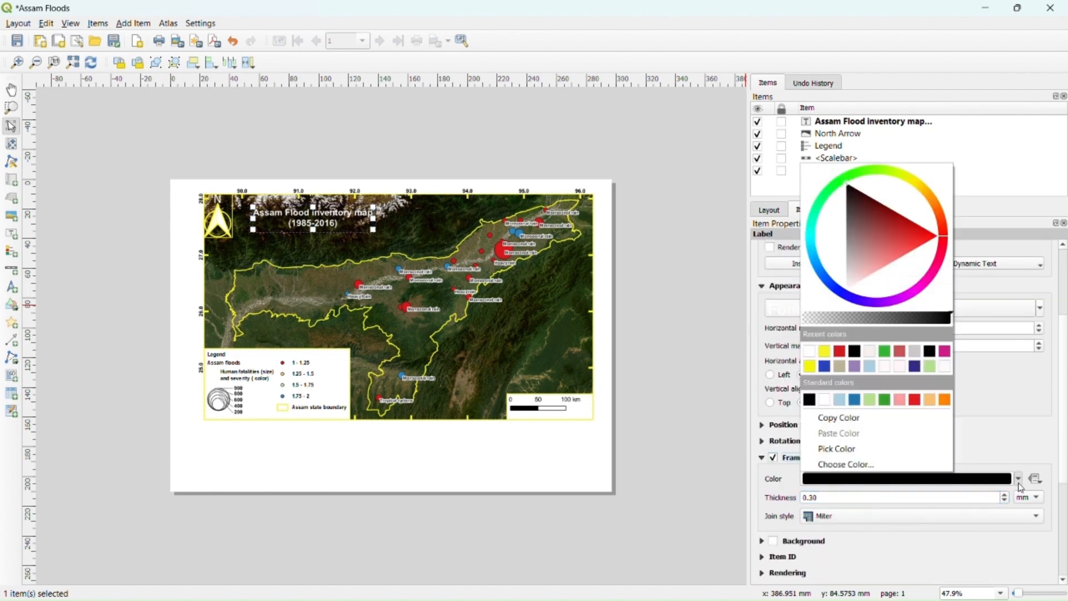
left_click(827, 356)
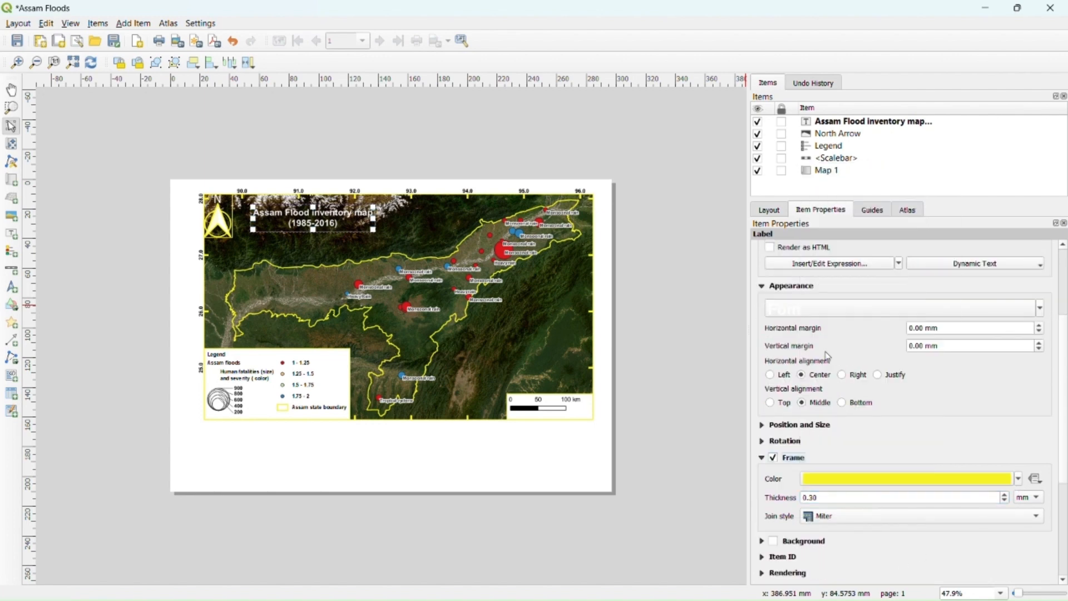
left_click(1006, 494)
left_click(1006, 495)
- Enable the title label's background, try black and settle on a green fill
left_click(774, 541)
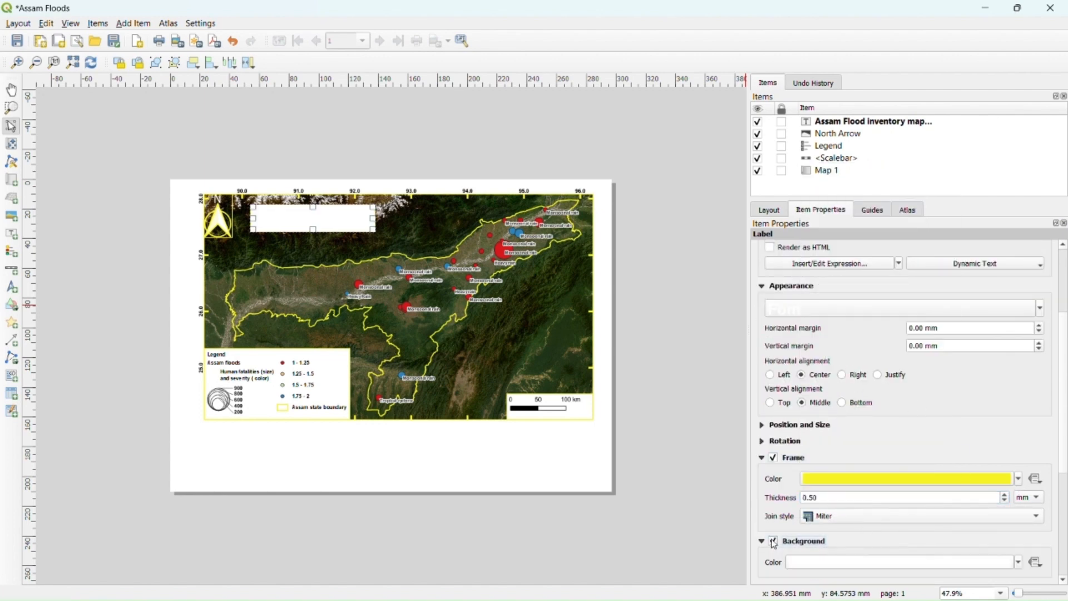
left_click(1018, 562)
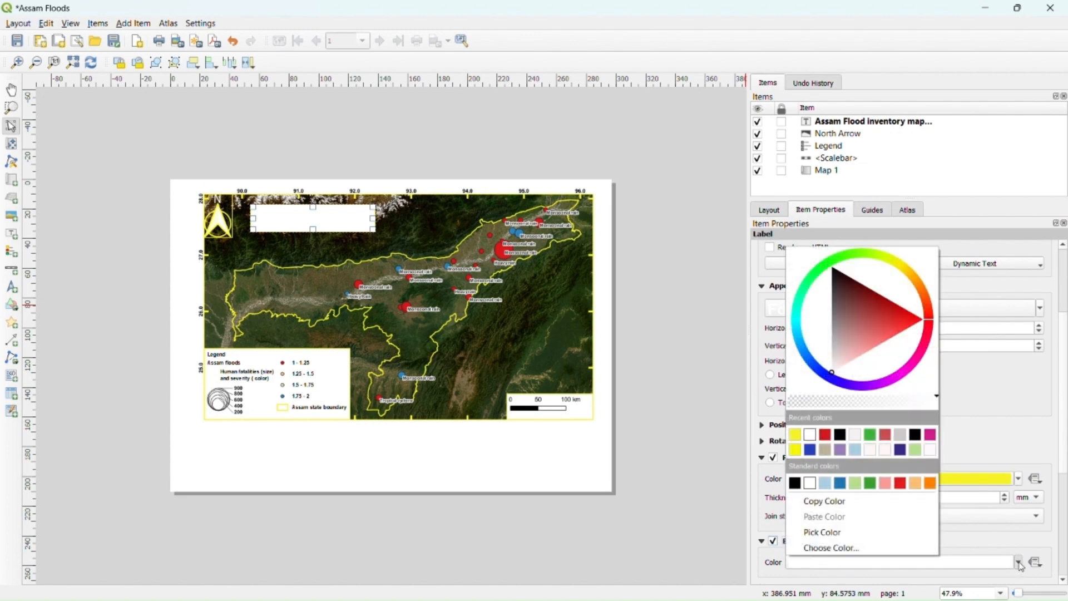
left_click(796, 482)
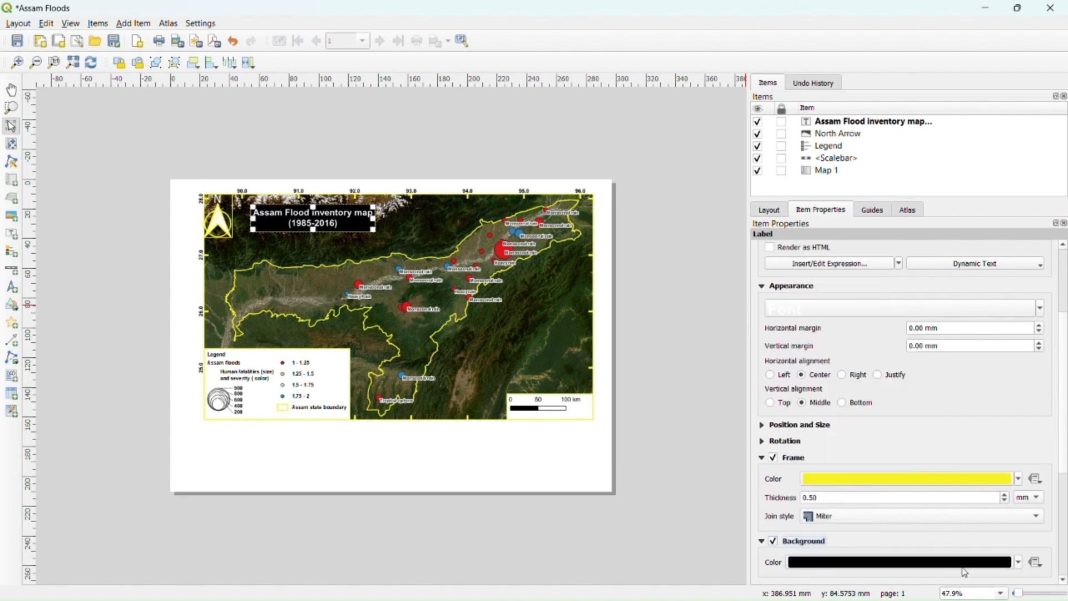
left_click(1019, 562)
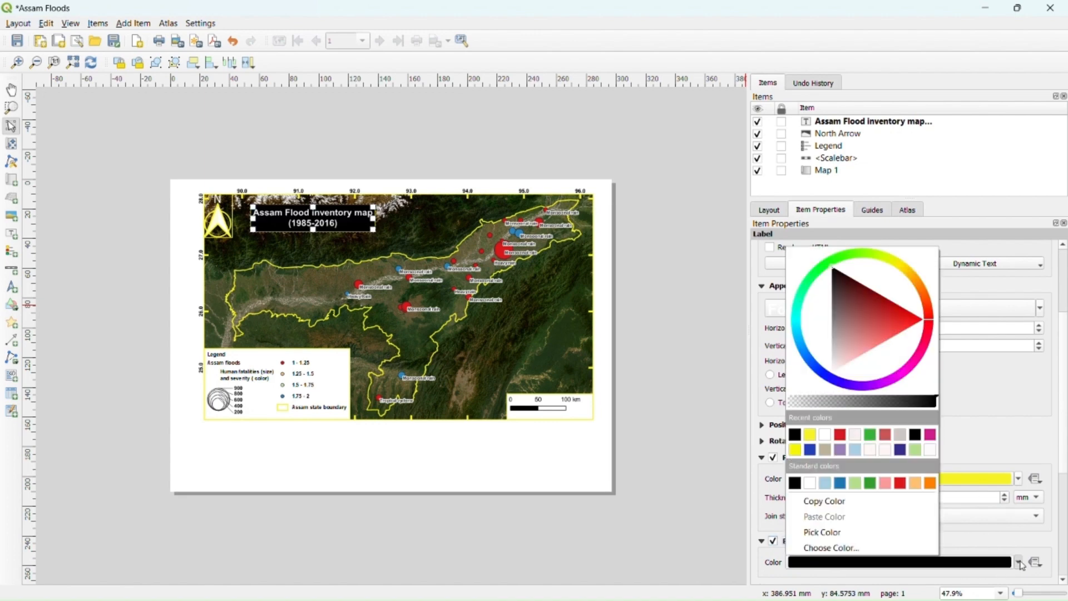
left_click(870, 482)
- Move the title label about 4 mm left and 3 mm up, closer to the north arrow, and deselect it
scroll(265, 205, "up", 6)
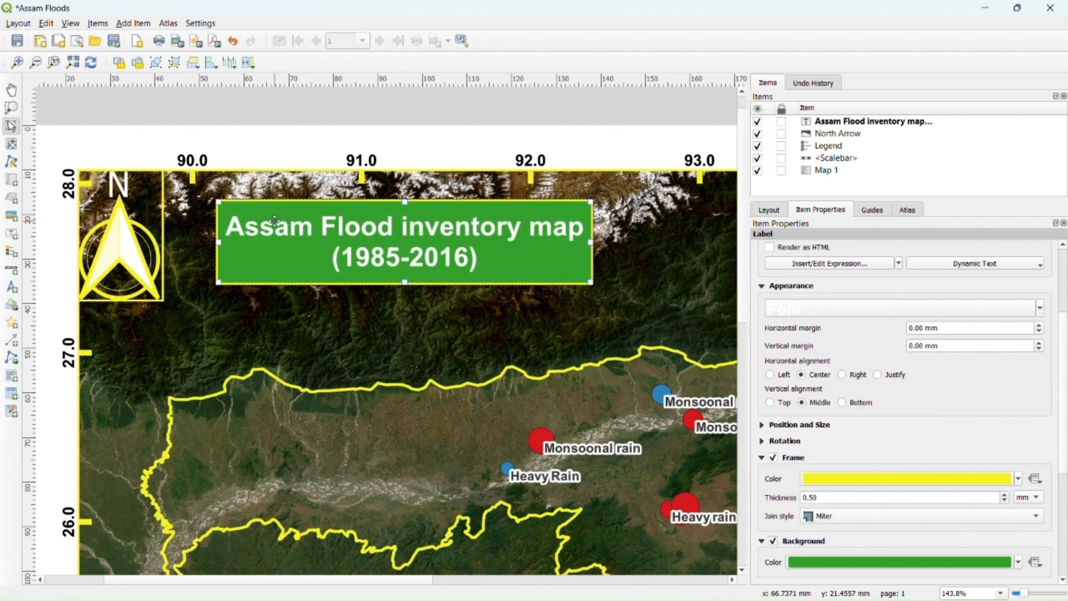
left_click_drag(274, 219, 256, 206)
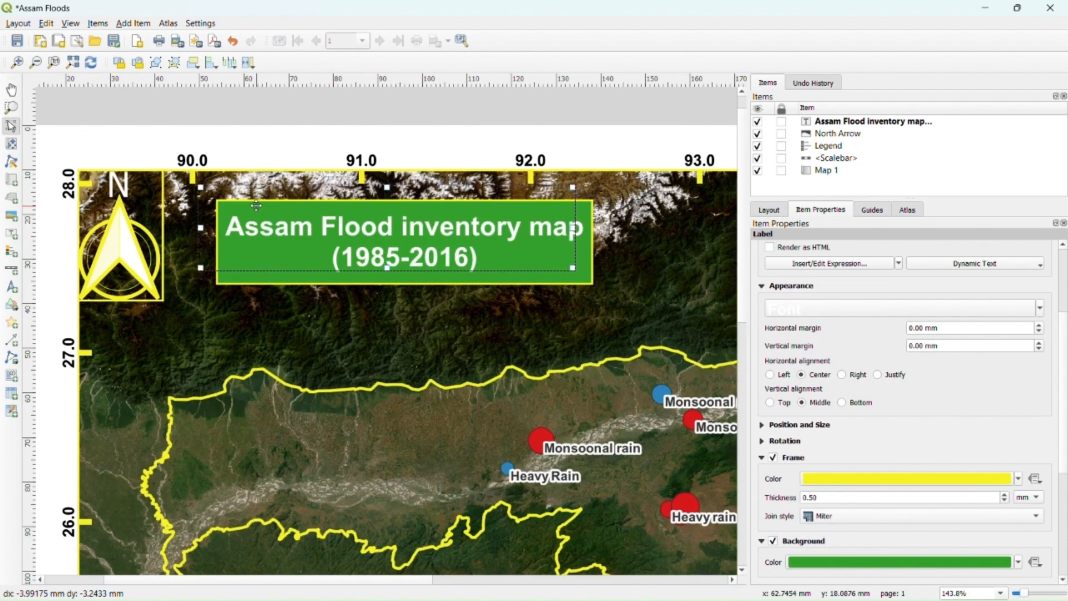
scroll(702, 310, "down", 6)
left_click(702, 311)
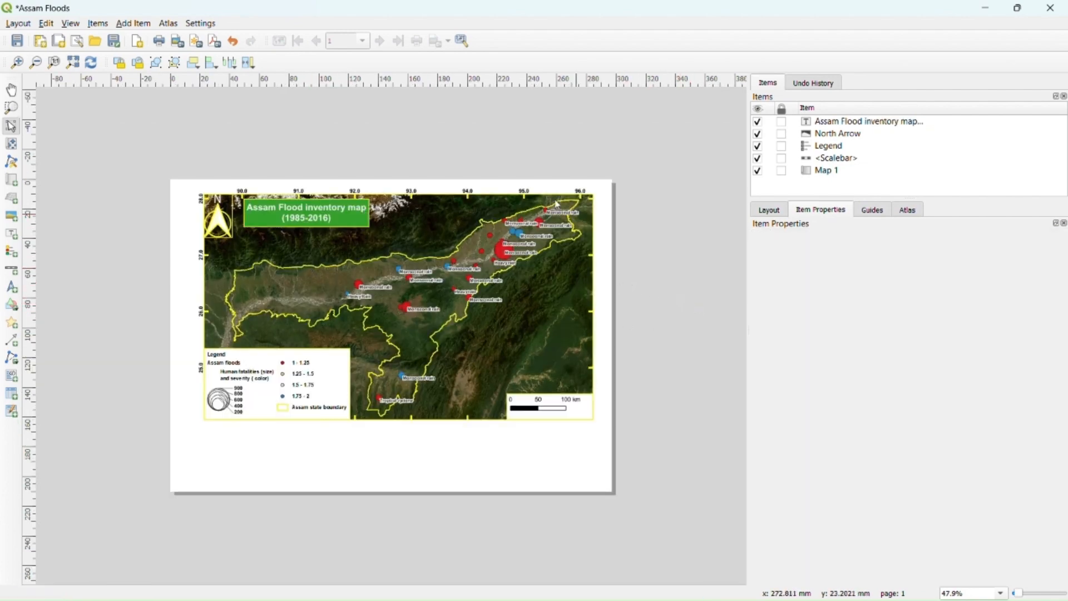
- Export the layout as a JPG image named "Assam floods" in the Project (Flood-Inventory) folder
left_click(18, 23)
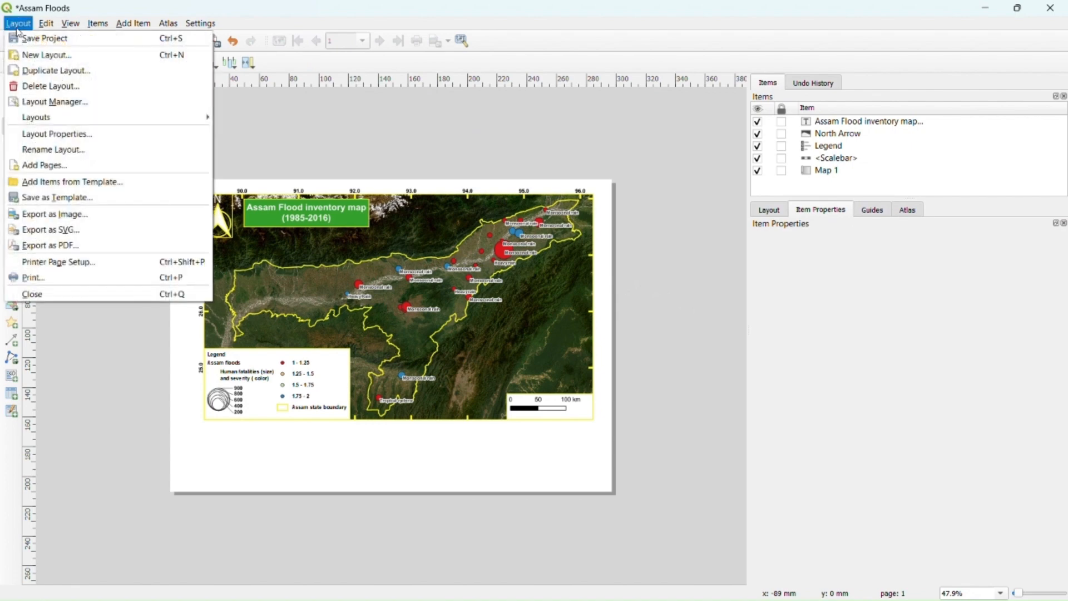
left_click(76, 221)
left_click(202, 277)
type("Assam floods")
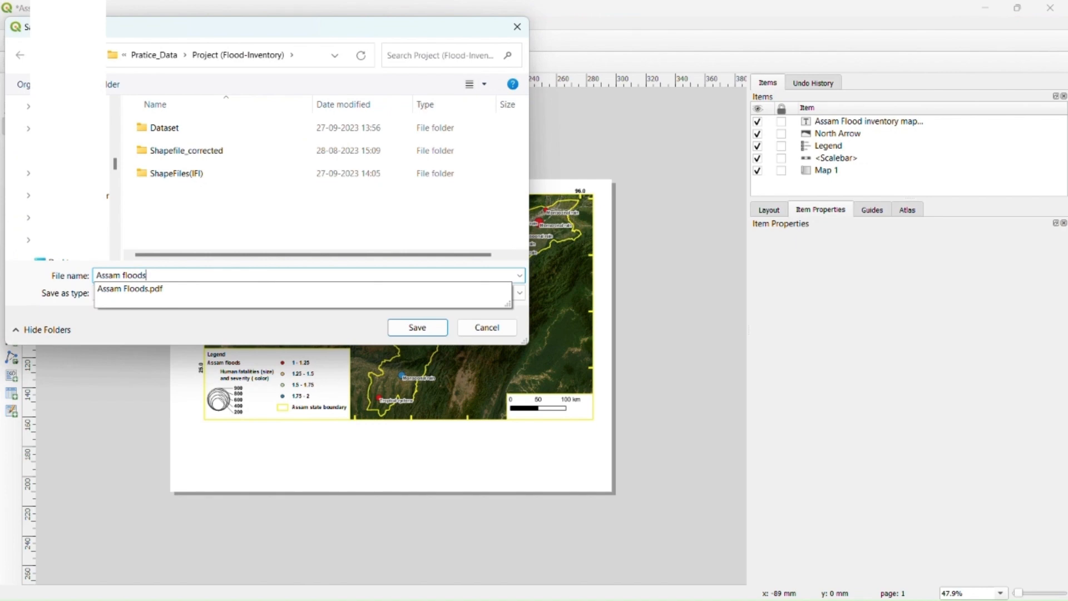
left_click(215, 224)
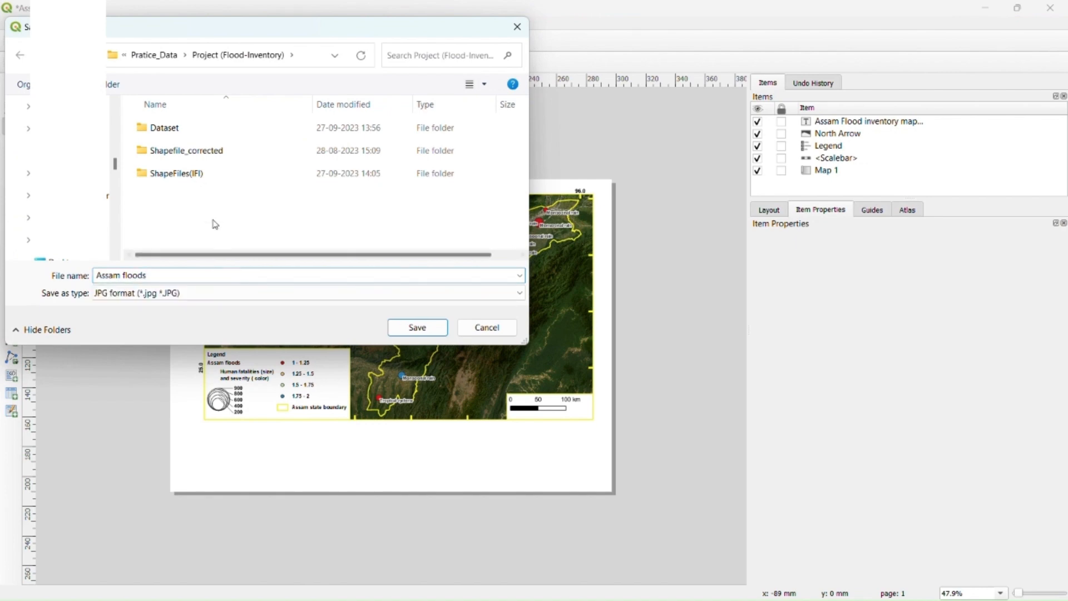
left_click(419, 329)
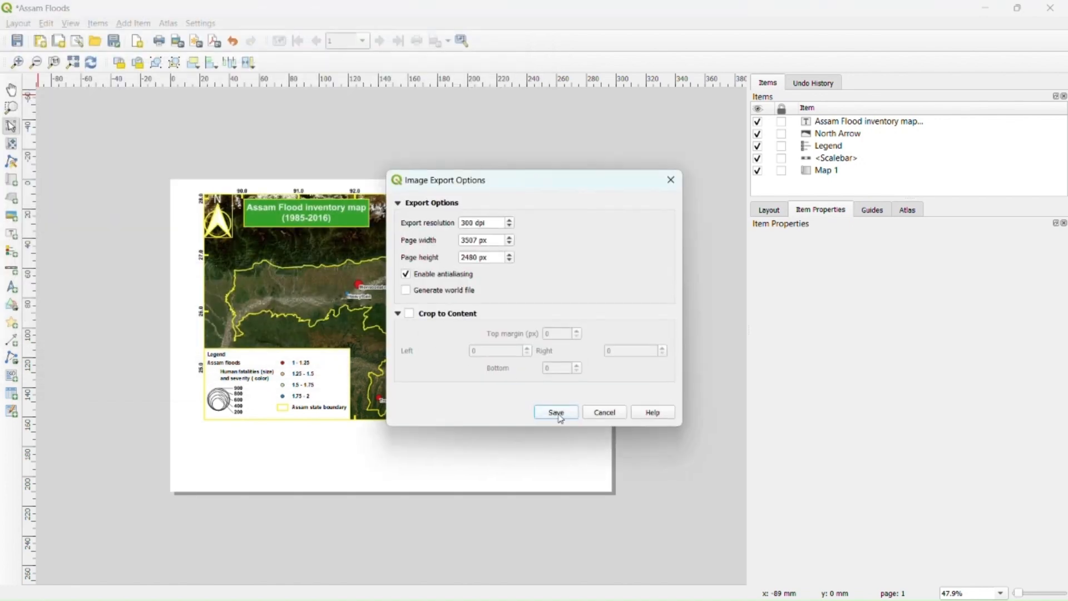
- Set the image export resolution to 400 dpi and save the image
left_click_drag(492, 222, 439, 227)
type("400")
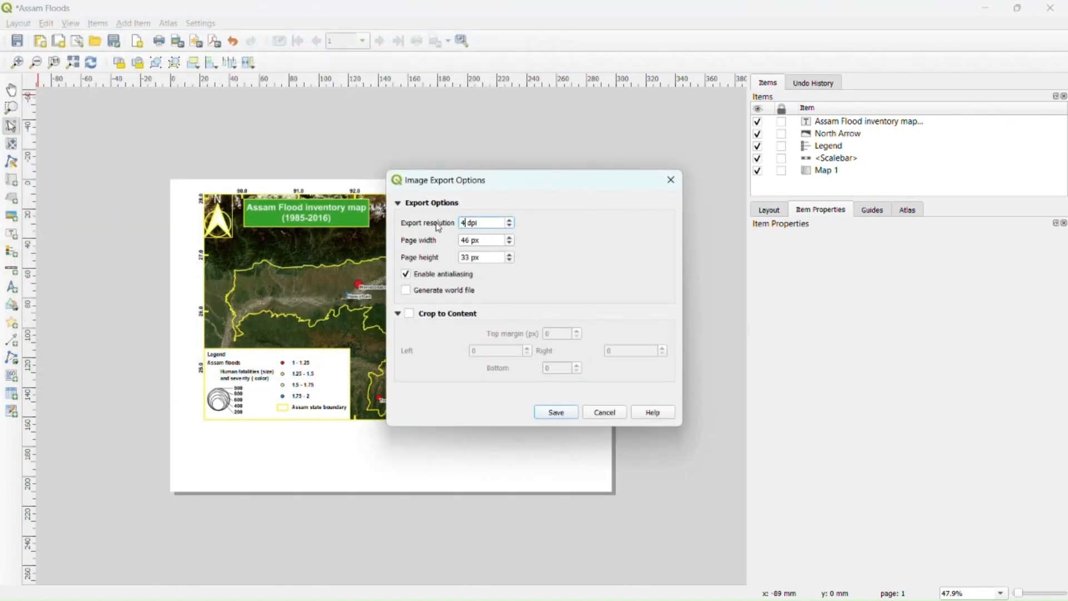
left_click(559, 411)
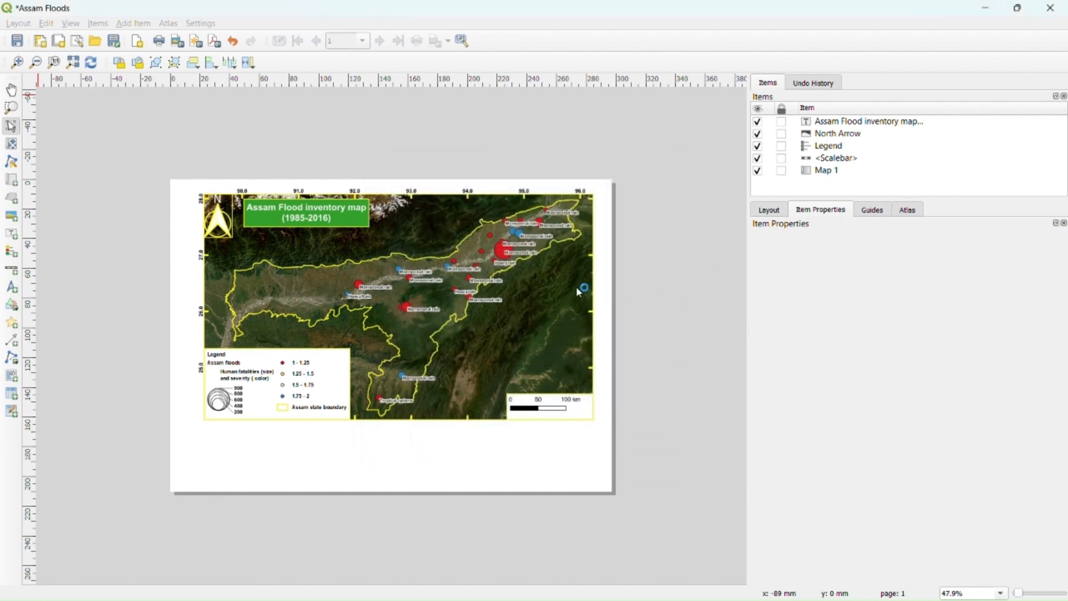